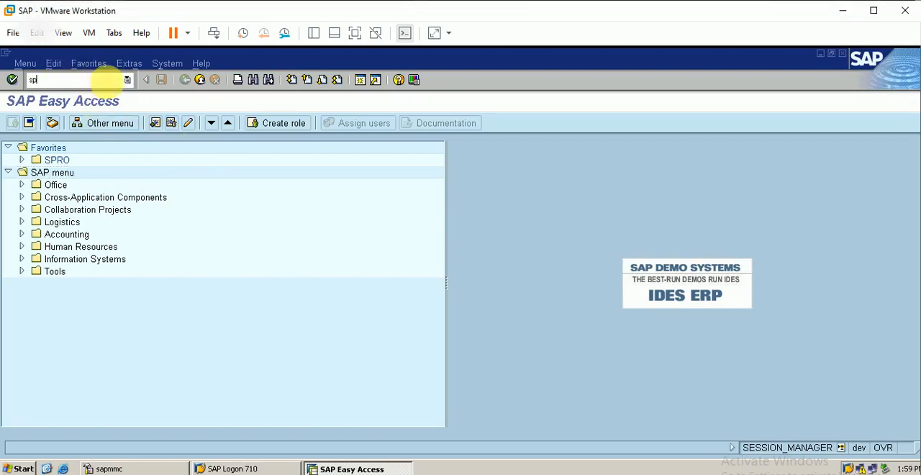
Open the SAP Reference IMG via SPRO and start Create condition tables under Sales and Distribution, Basic Functions, Pricing, Pricing Control.
key(Return)
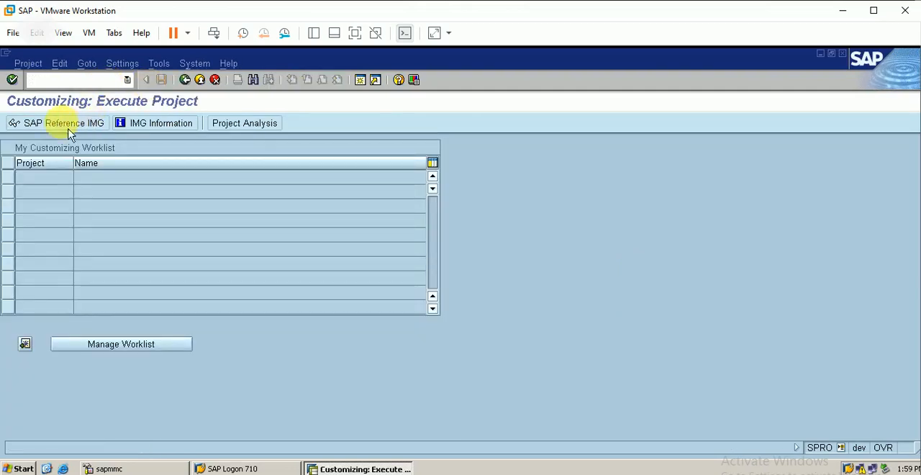
click(69, 126)
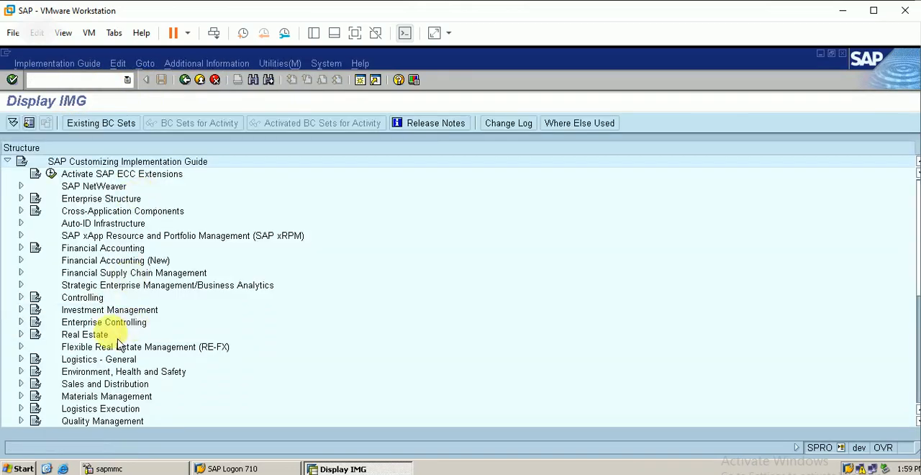
click(21, 383)
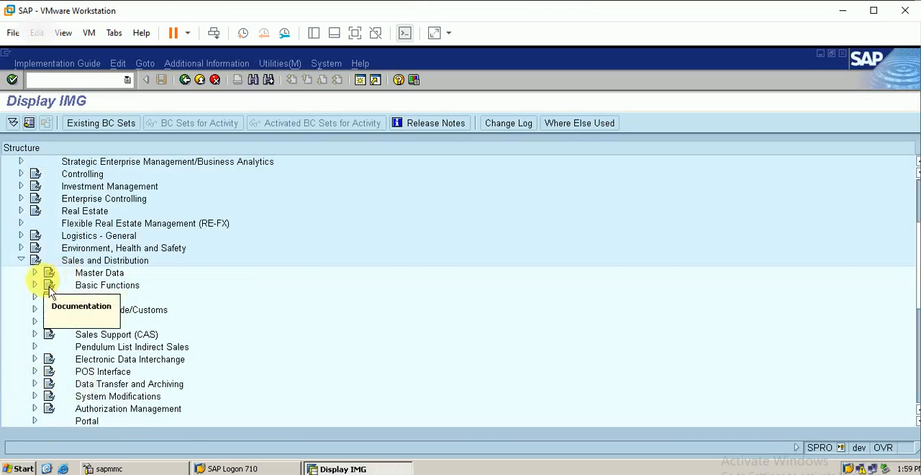
click(35, 286)
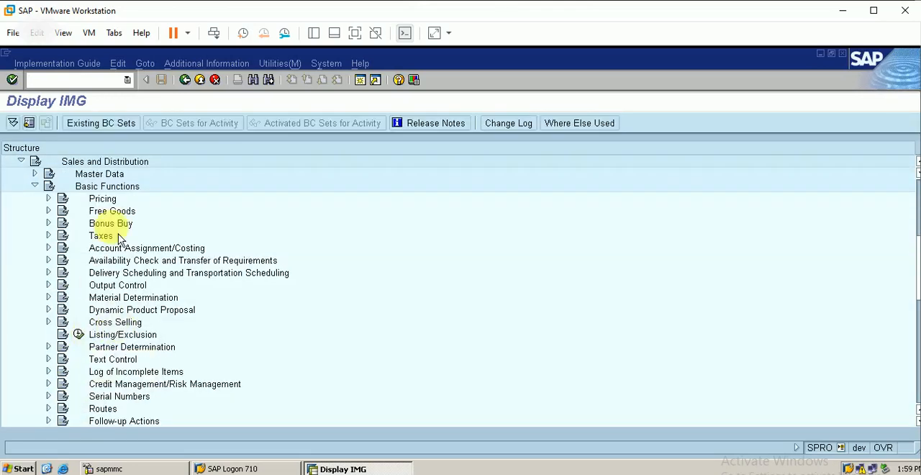
click(49, 199)
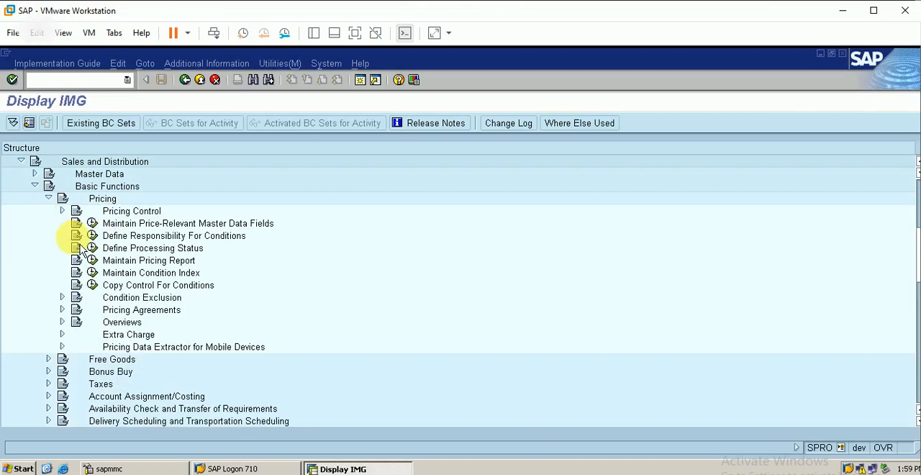
click(63, 211)
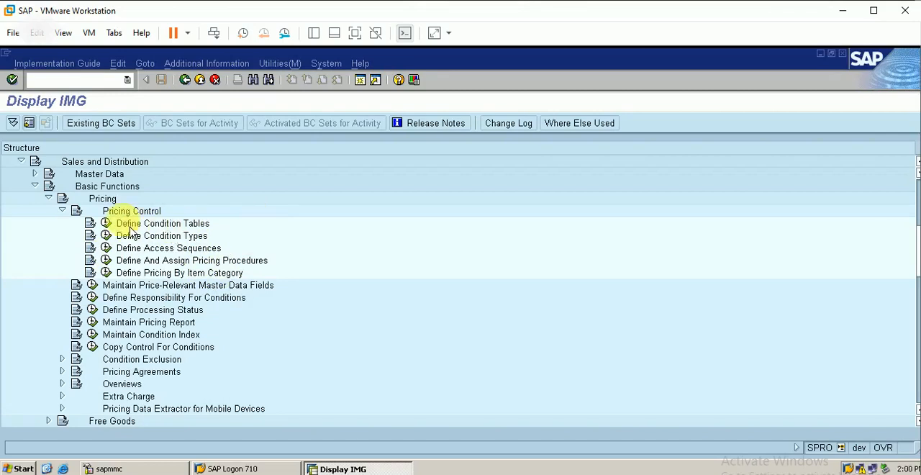
click(107, 228)
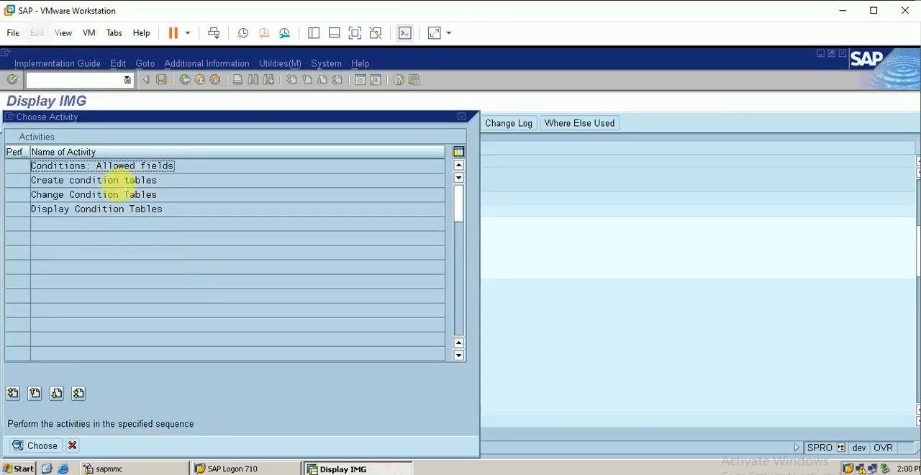
double_click(126, 181)
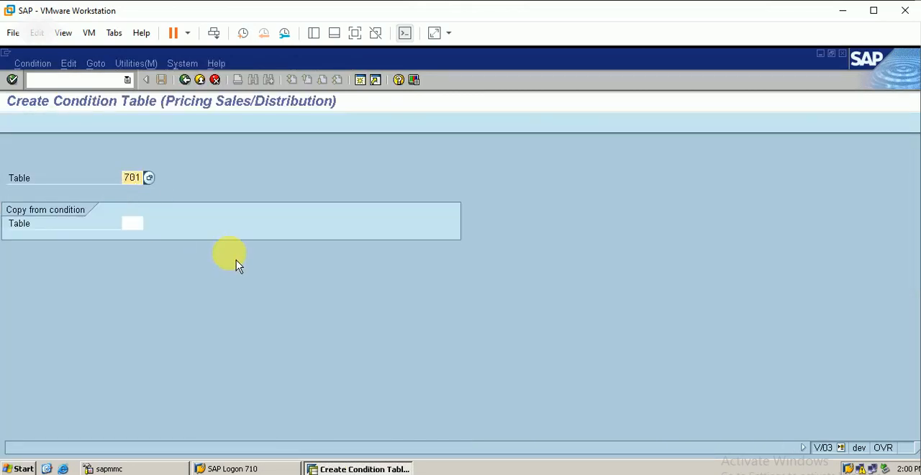
Try to create a condition table numbered 678.
key(BackSpace)
key(BackSpace)
key(BackSpace)
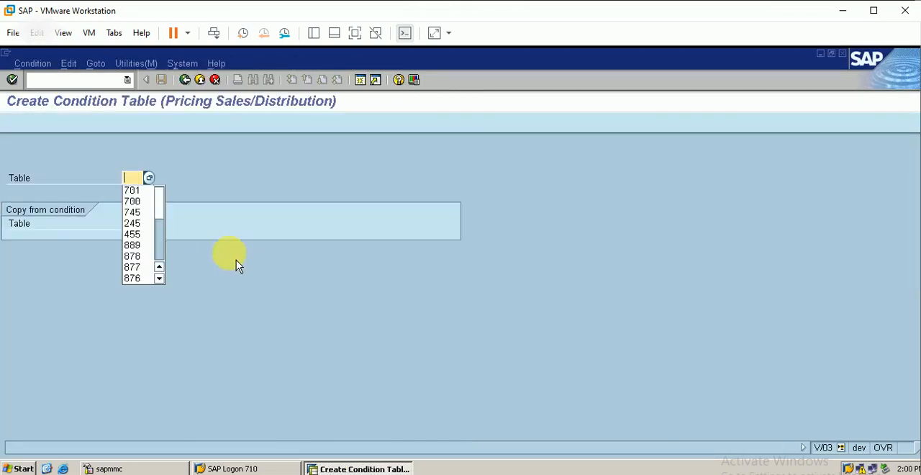
click(228, 202)
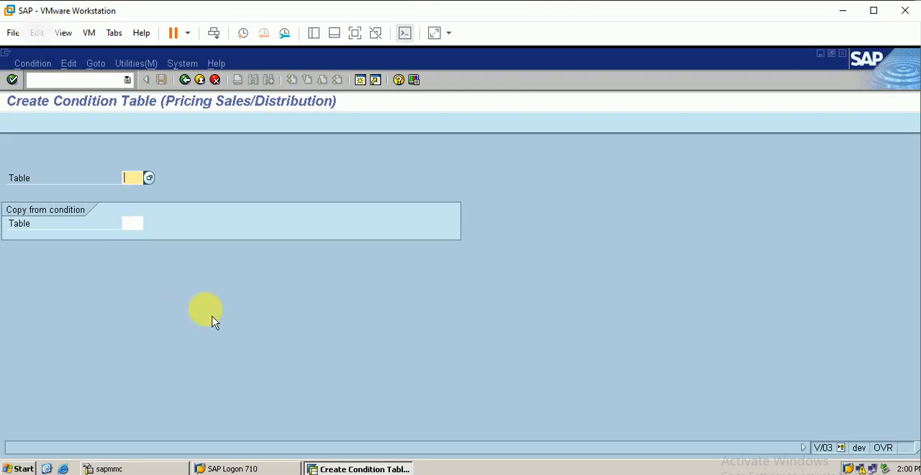
text(678)
key(Return)
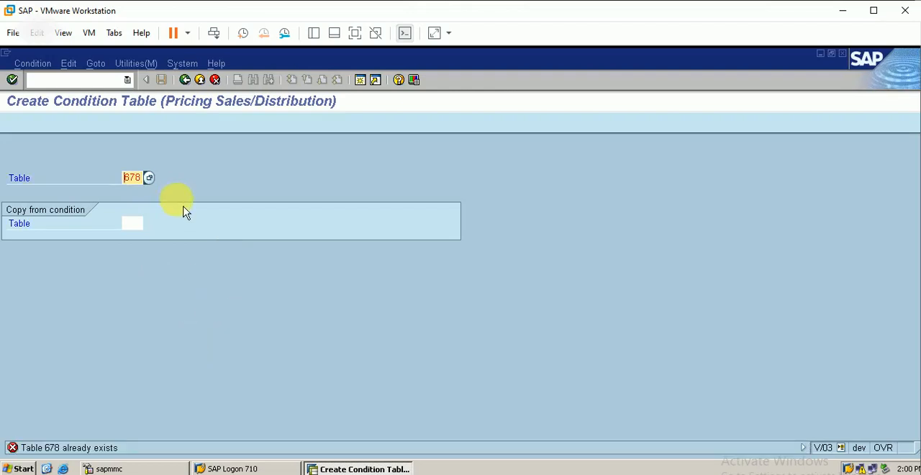
Set the new condition table's number to 679 and continue to its field overview.
key(BackSpace)
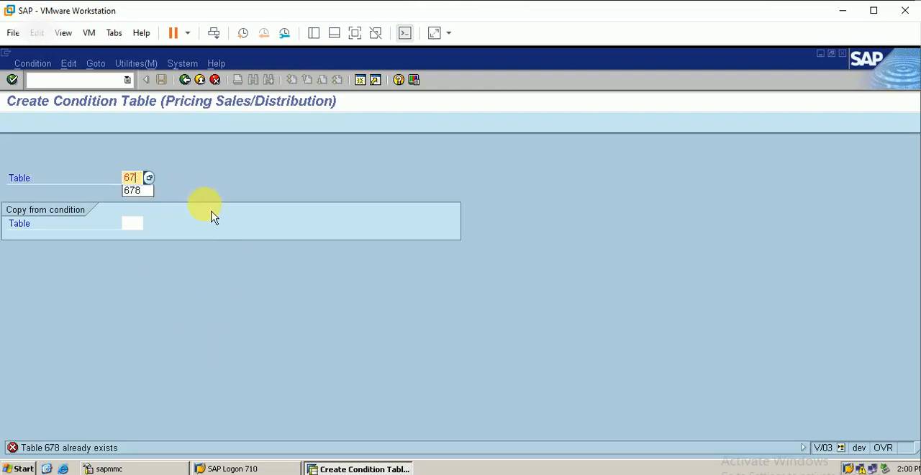
text(9)
key(Return)
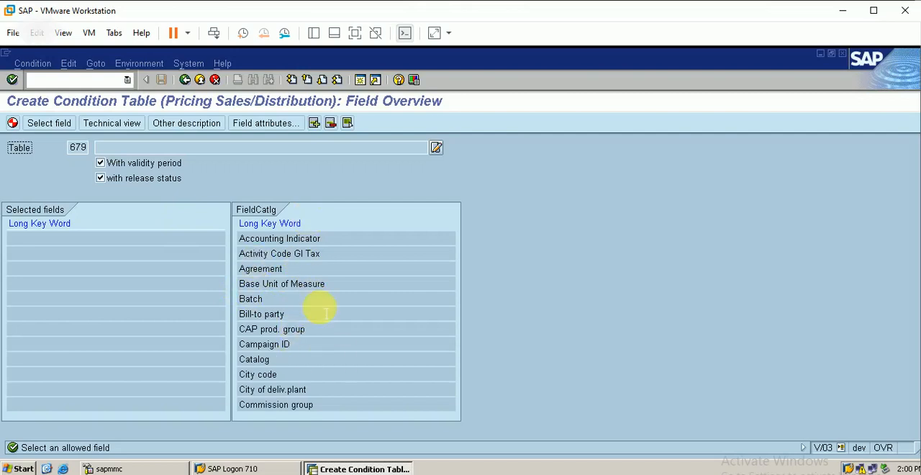
Add Division and Distribution Channel from the field catalog to the selected fields of table 679.
click(324, 81)
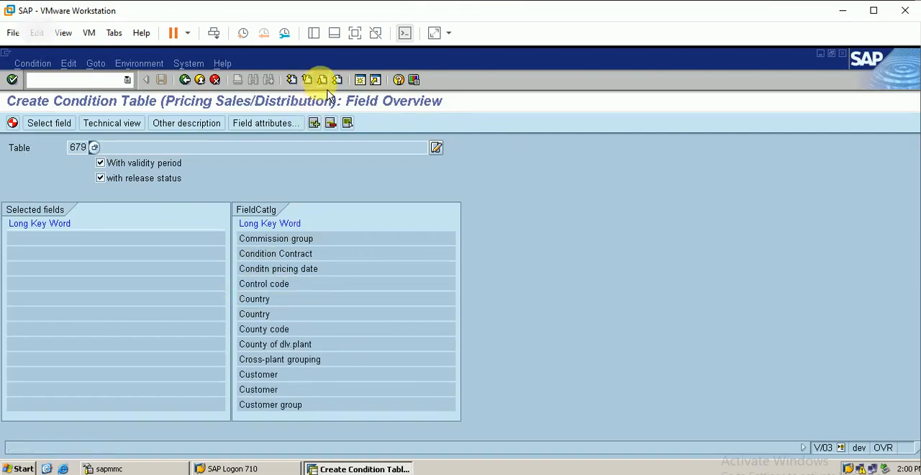
click(324, 80)
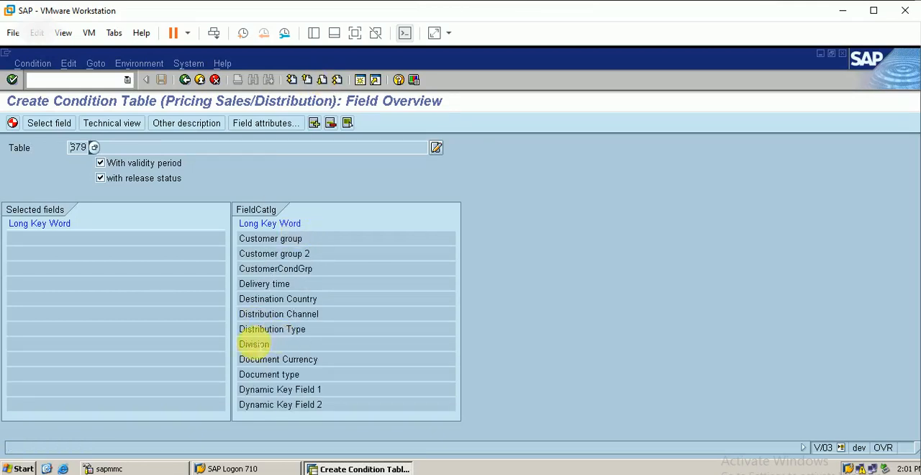
double_click(252, 344)
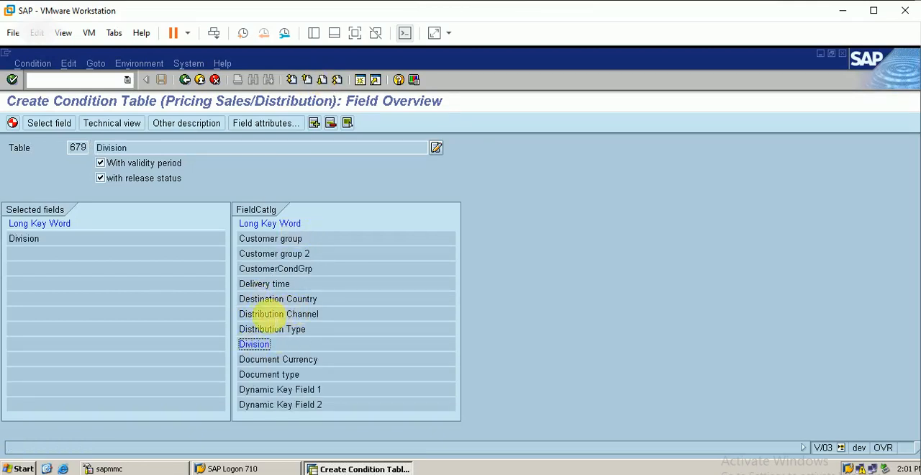
double_click(271, 314)
Add Sales Organization from the field catalog as the third selected field of table 679.
click(323, 80)
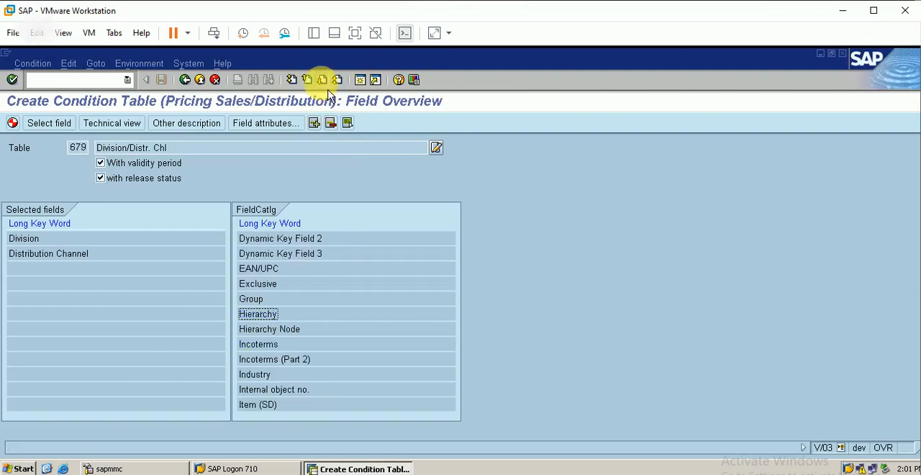
click(323, 81)
click(323, 81)
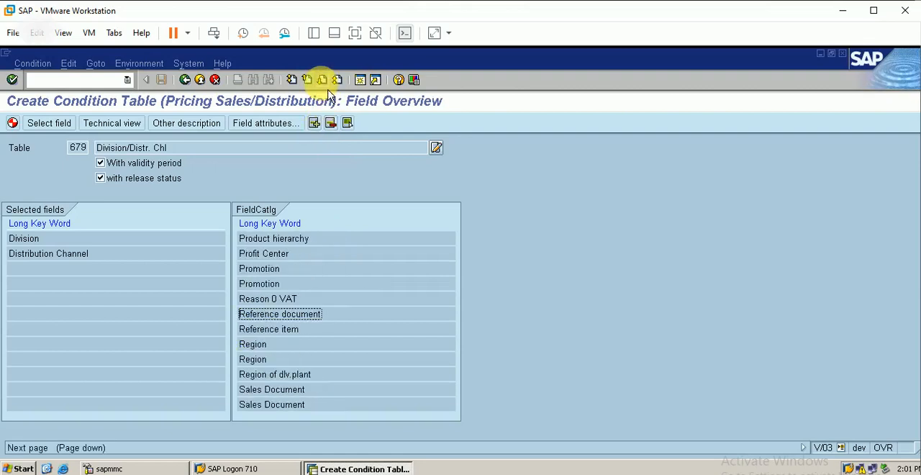
click(322, 80)
click(322, 80)
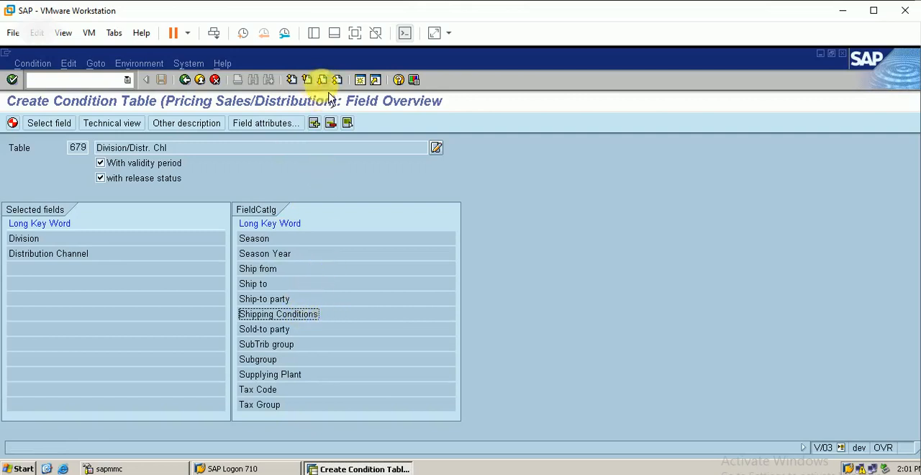
click(308, 80)
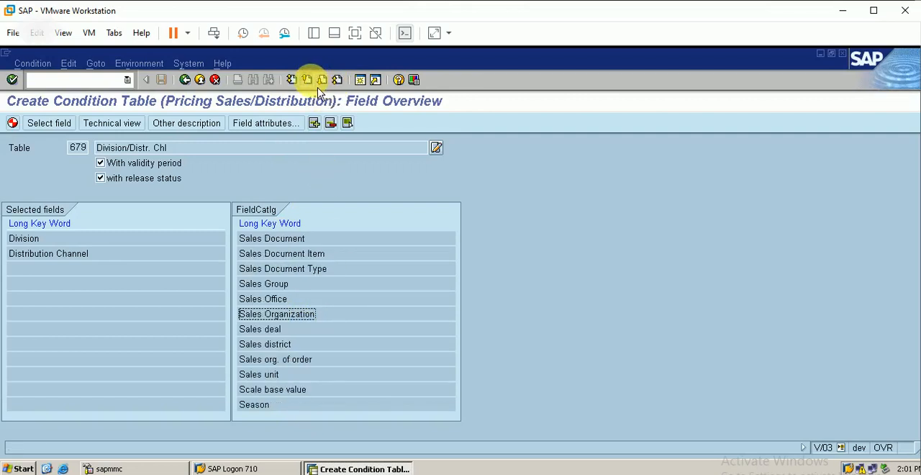
double_click(302, 313)
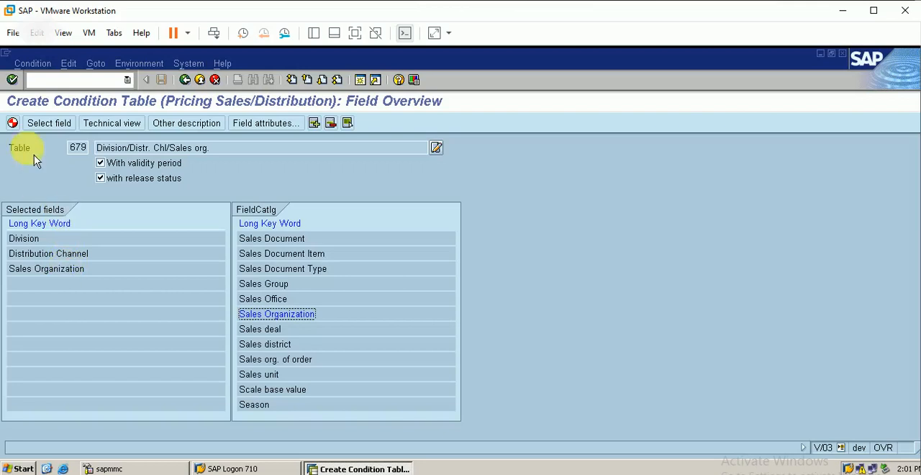
Generate condition table 679 with its selected fields and save it as a local object.
click(13, 122)
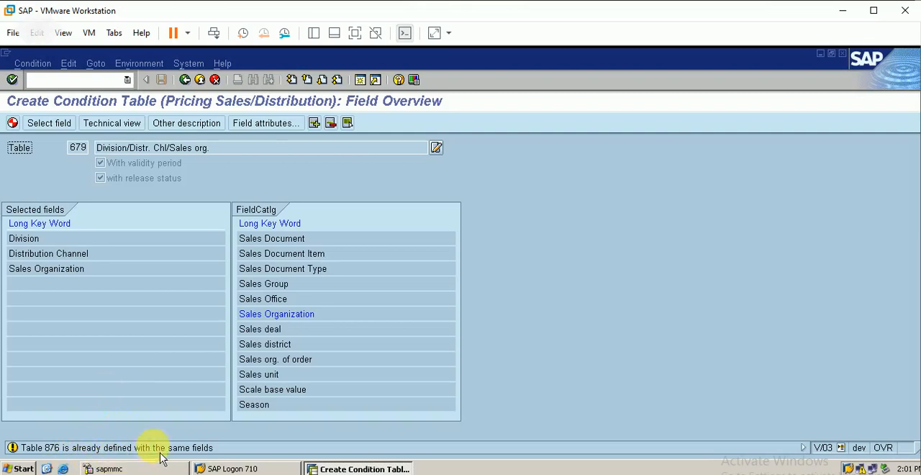
key(Return)
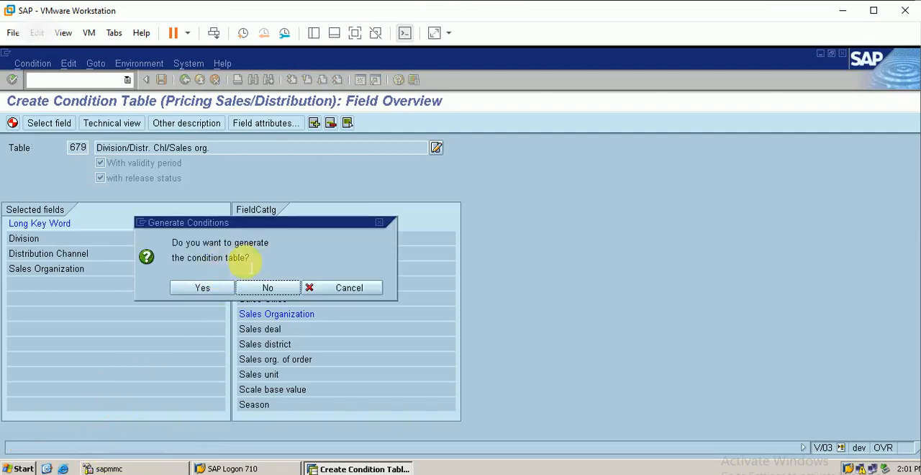
click(203, 297)
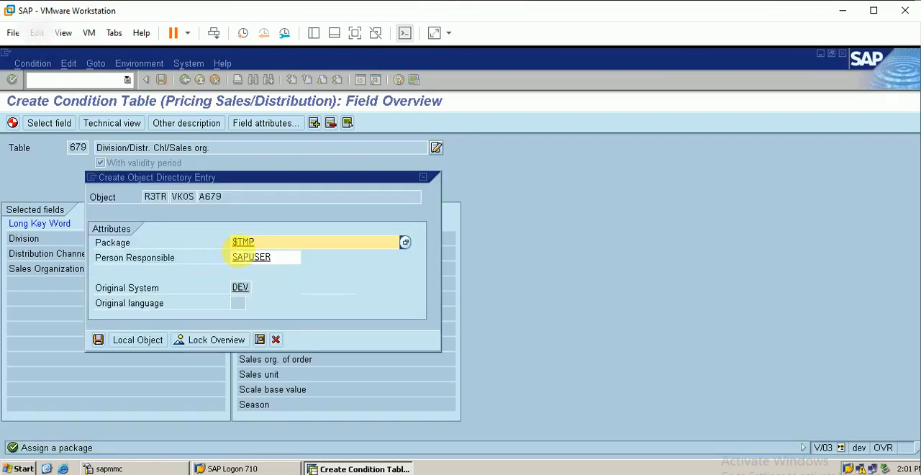
click(137, 349)
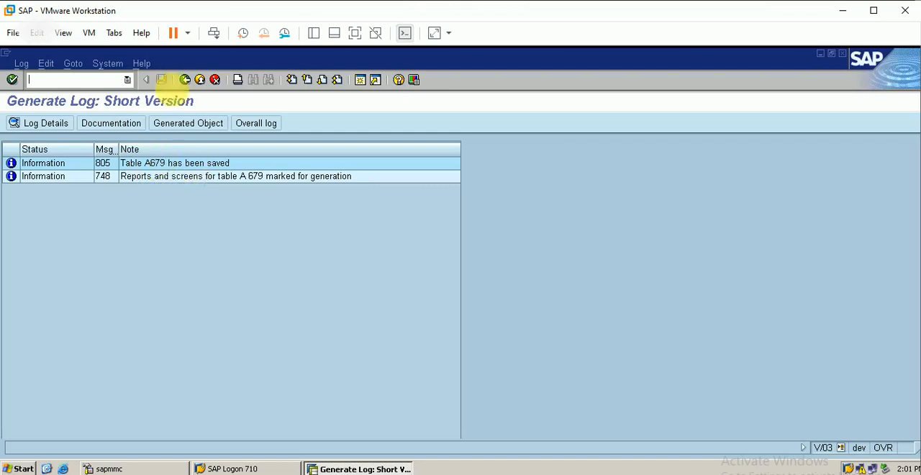
Leave the generation log and condition table creation, returning to the Pricing Control activities in the IMG.
click(184, 79)
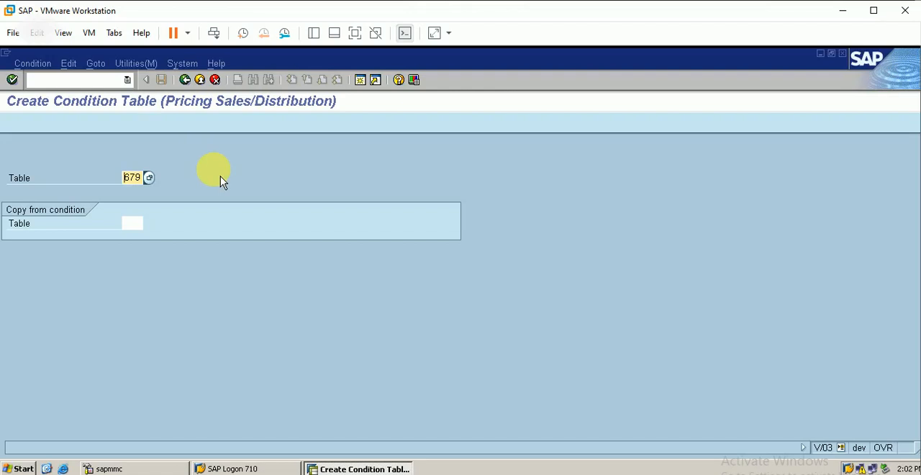
click(185, 79)
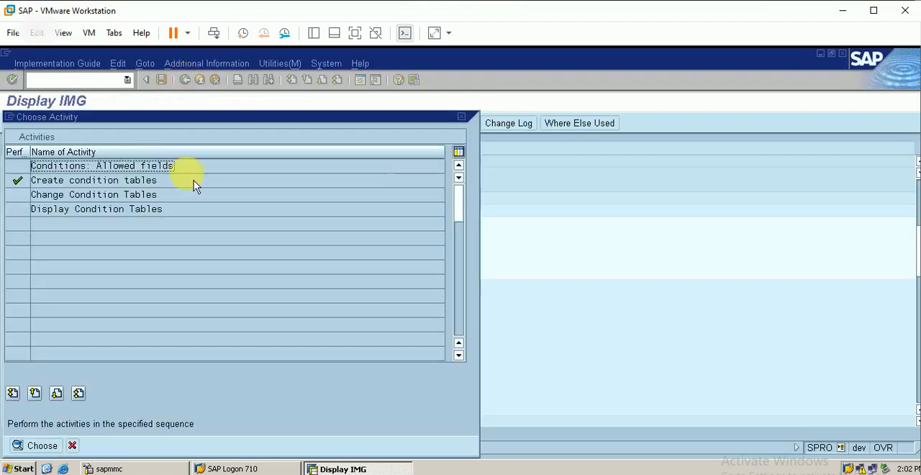
click(462, 117)
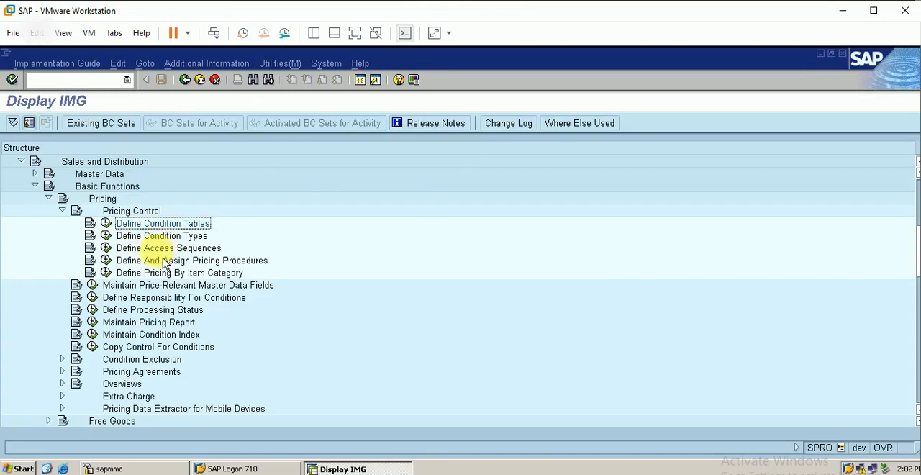
Open Maintain Access Sequences under Define Access Sequences, acknowledging the cross-client notice.
click(176, 235)
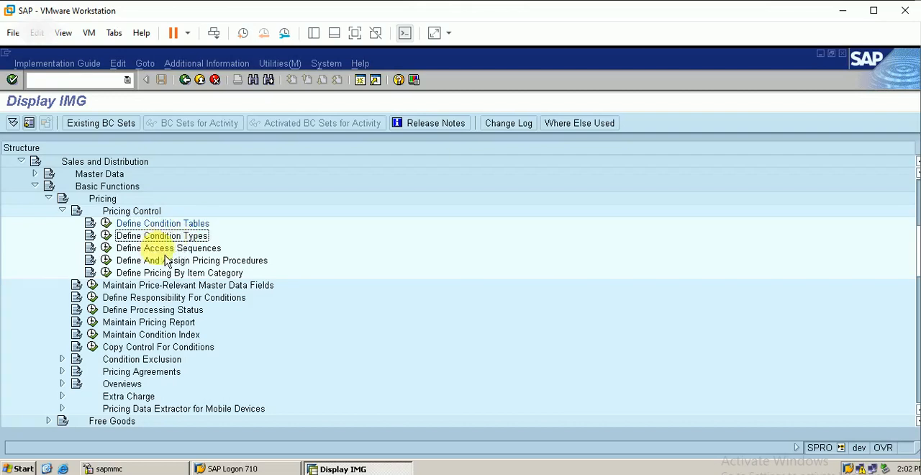
click(162, 249)
click(190, 238)
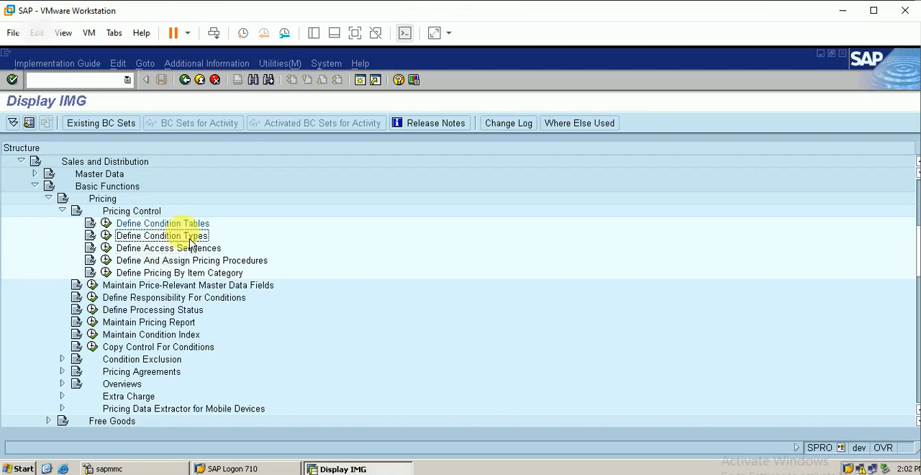
click(107, 248)
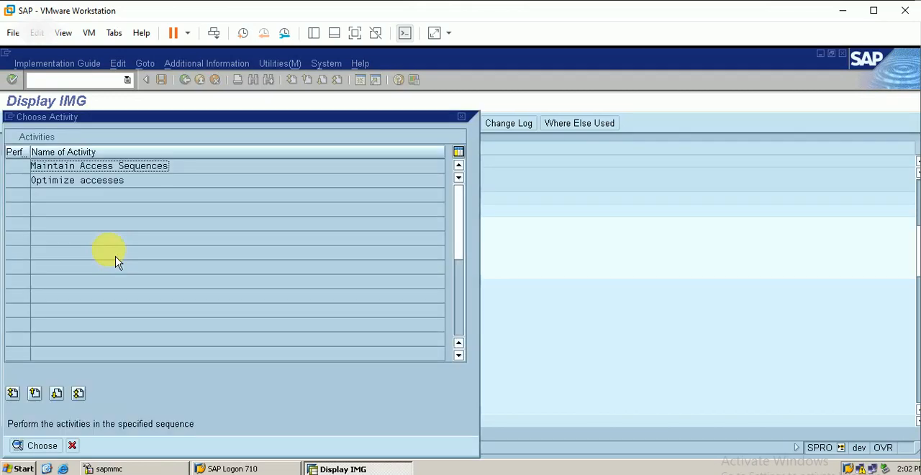
double_click(122, 167)
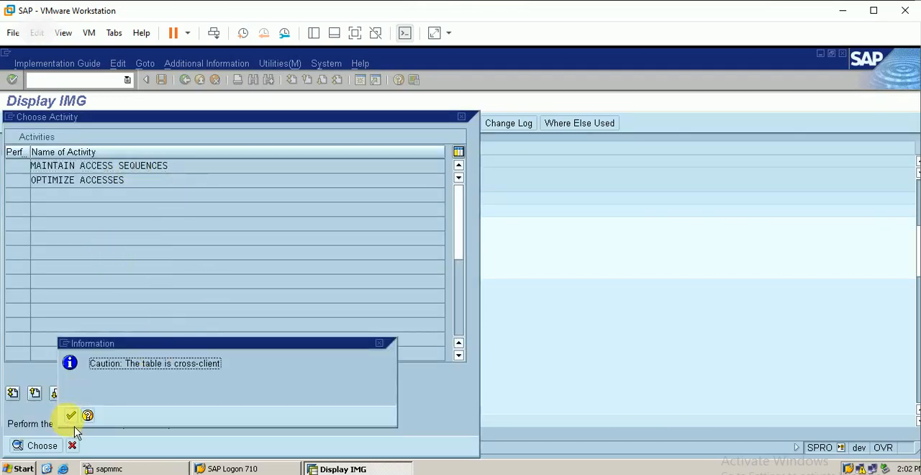
click(70, 415)
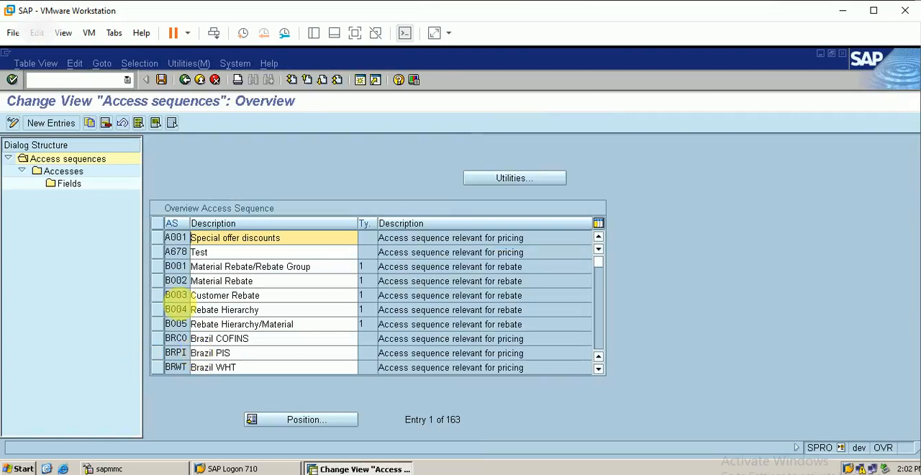
Add a new access sequence BERP with the description "berp access sequence".
click(54, 122)
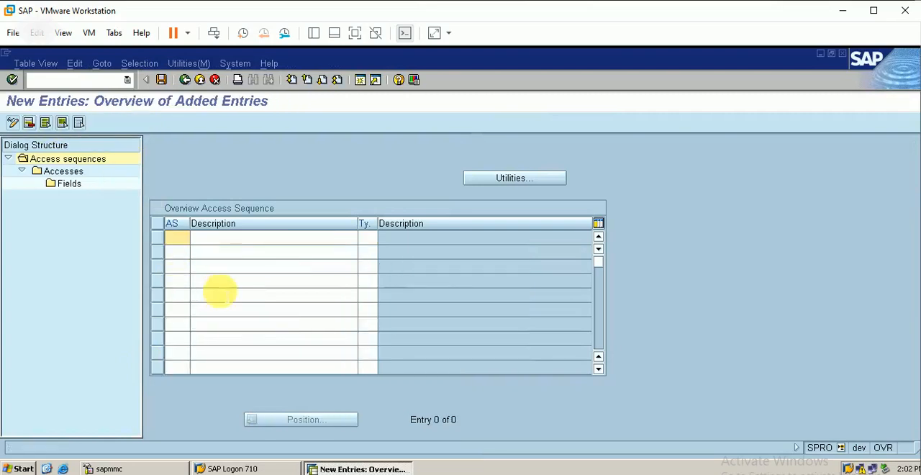
text(berp)
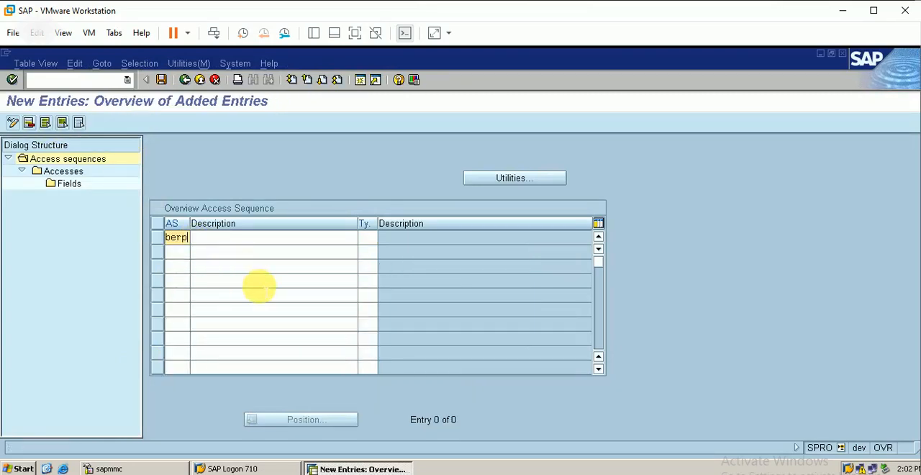
click(240, 239)
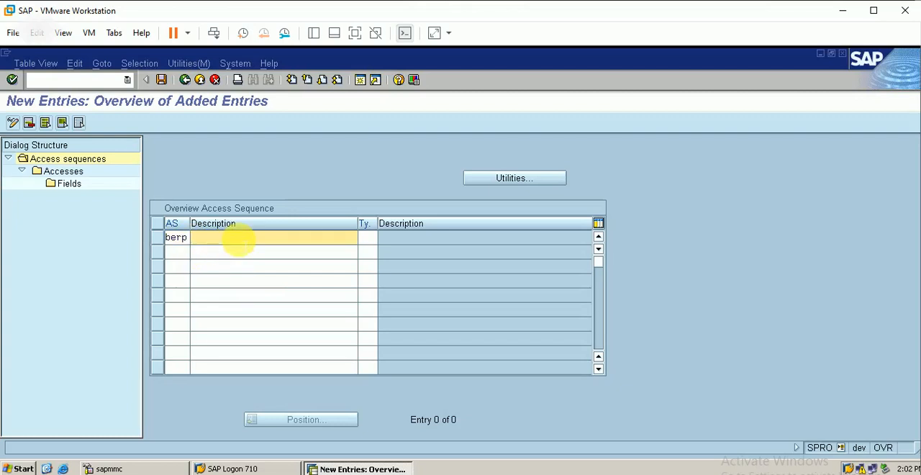
text(ber)
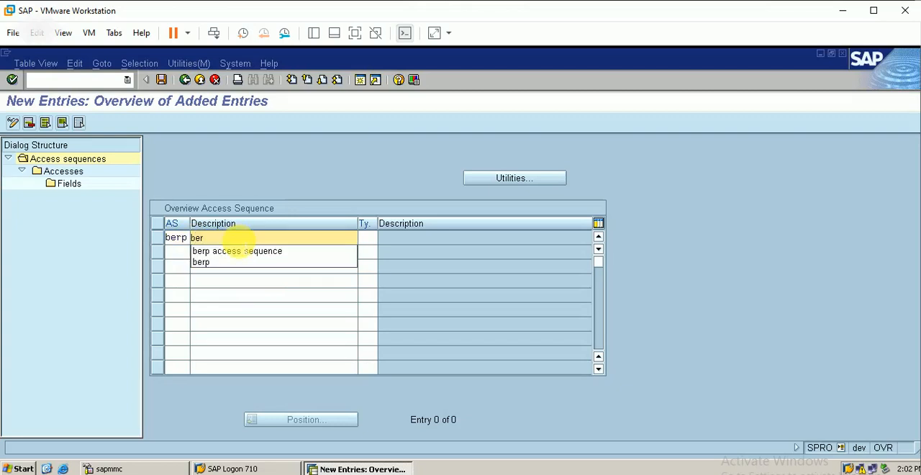
click(248, 252)
Save access sequence BERP, accepting the namespace warning and the proposed workbench request.
click(162, 80)
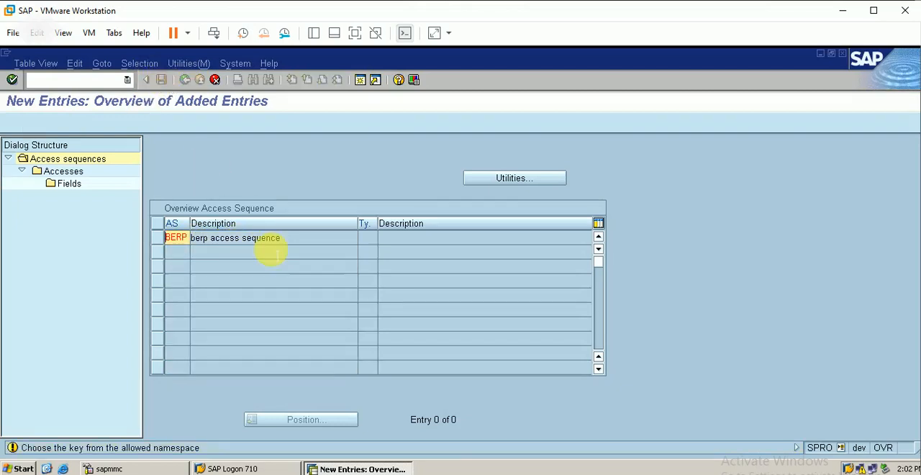
key(Return)
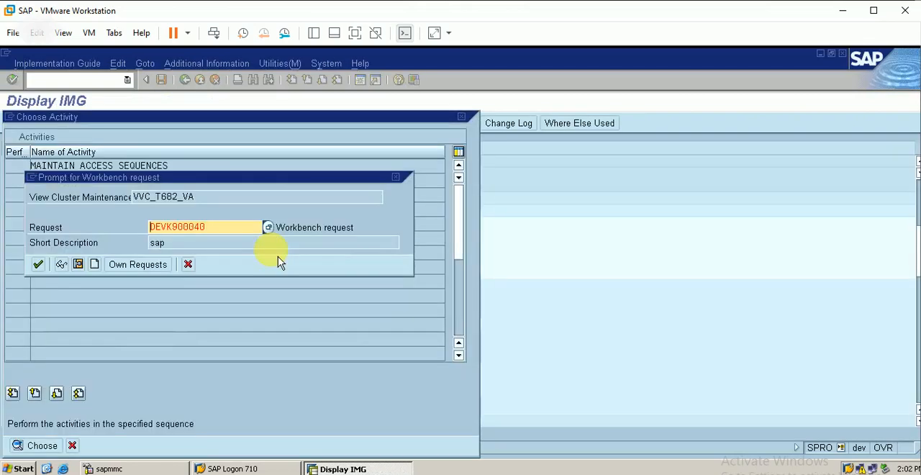
click(39, 266)
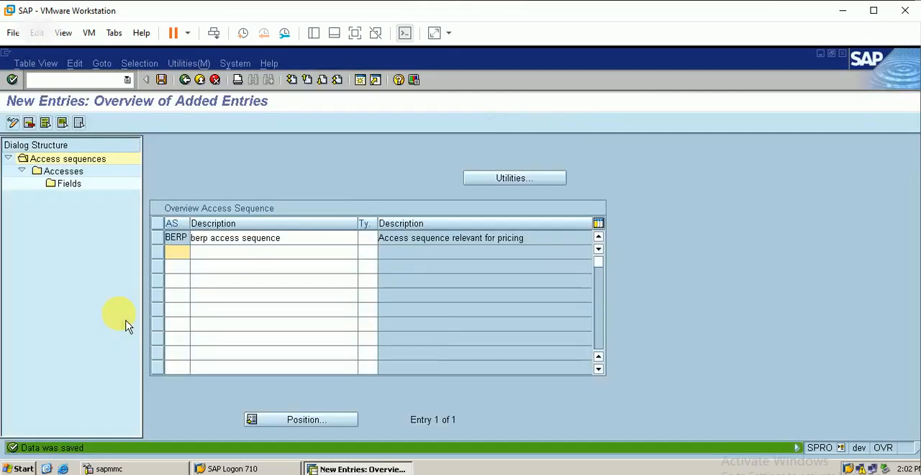
click(161, 79)
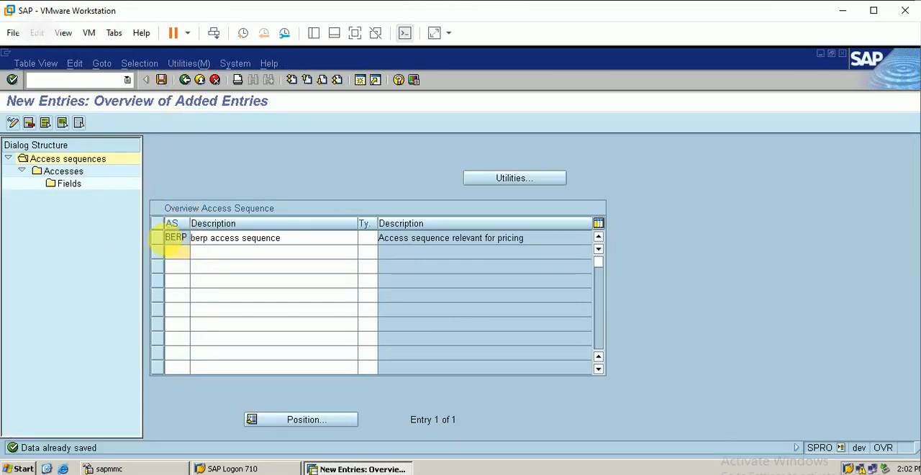
Open the accesses of sequence BERP and add access number 1 with condition table 679, acknowledging the notices.
click(165, 243)
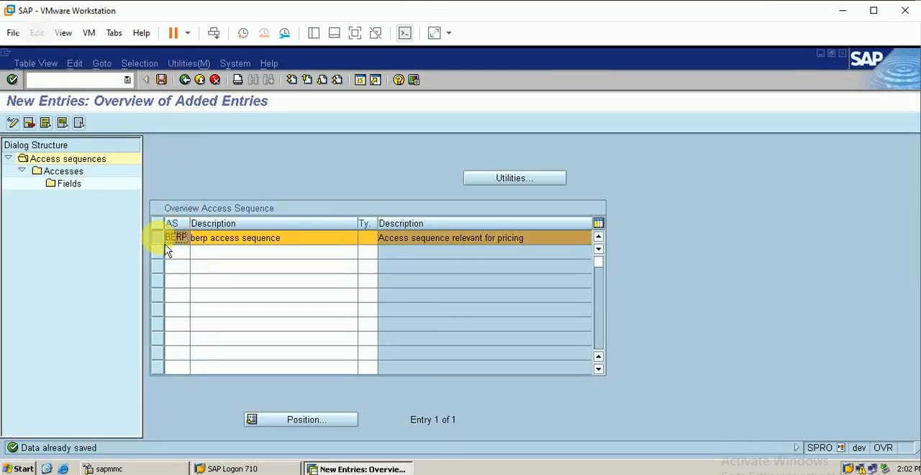
double_click(75, 184)
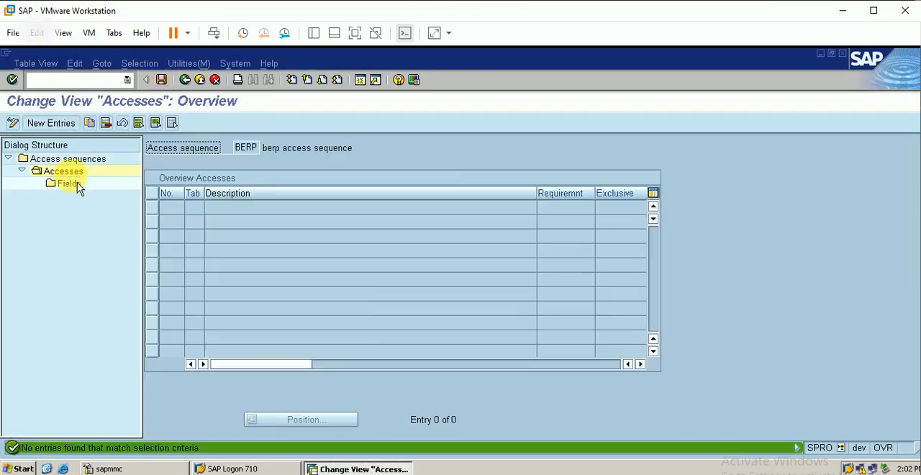
click(56, 123)
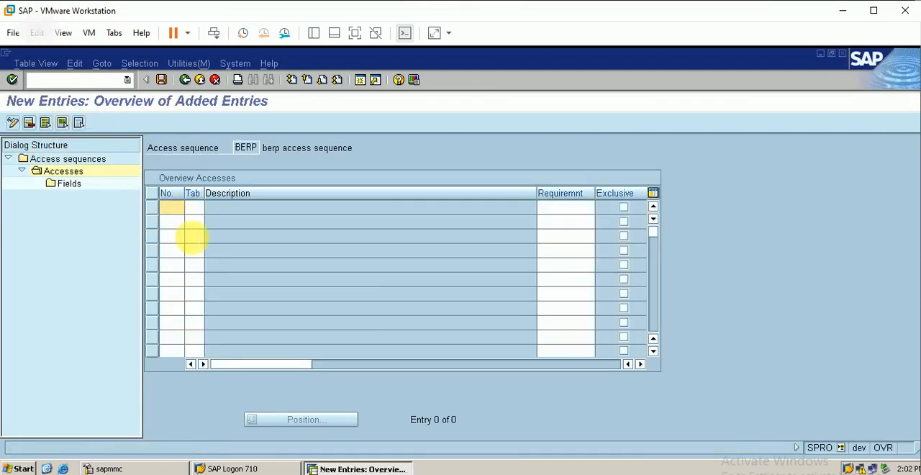
text(1)
key(Tab)
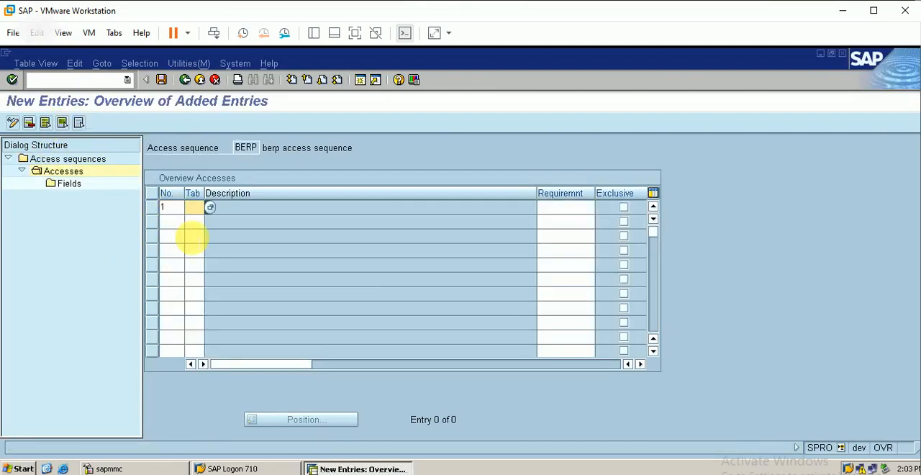
text(679)
key(Return)
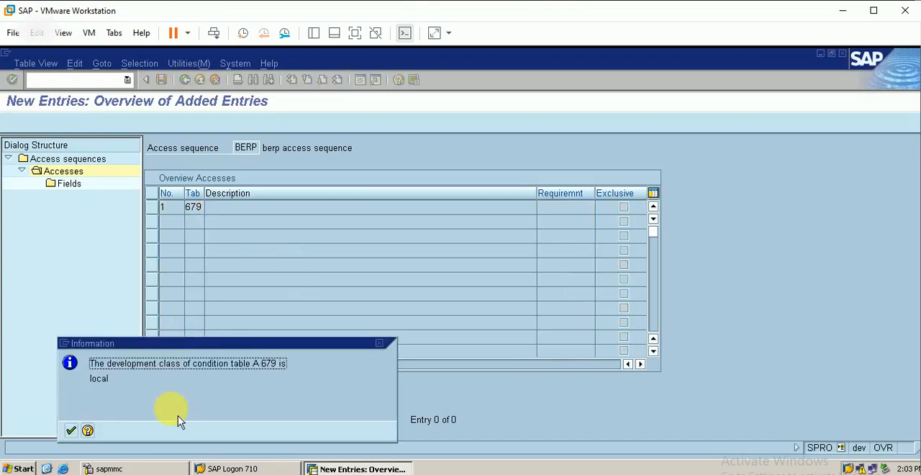
click(76, 434)
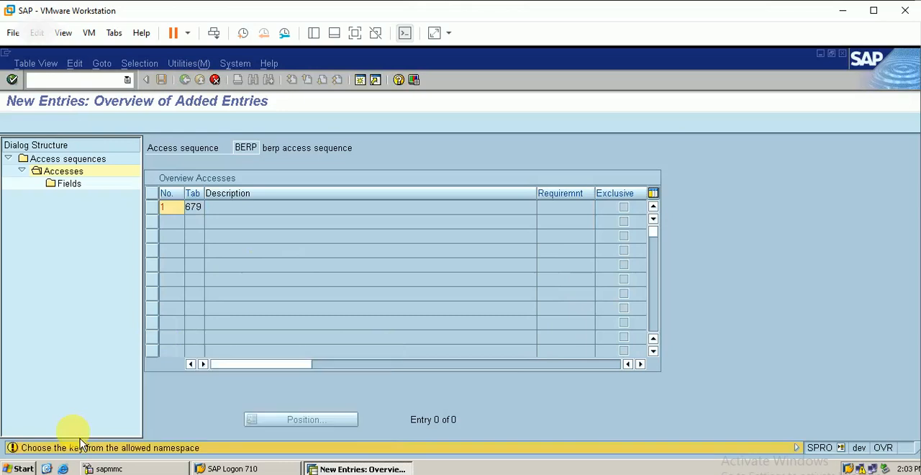
key(Return)
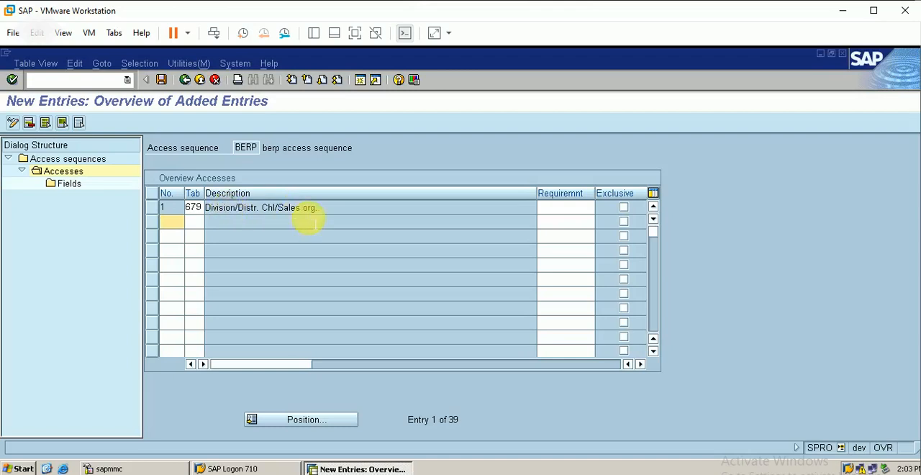
Save the new access for table 679, bypassing the missing field assignment warning.
click(162, 79)
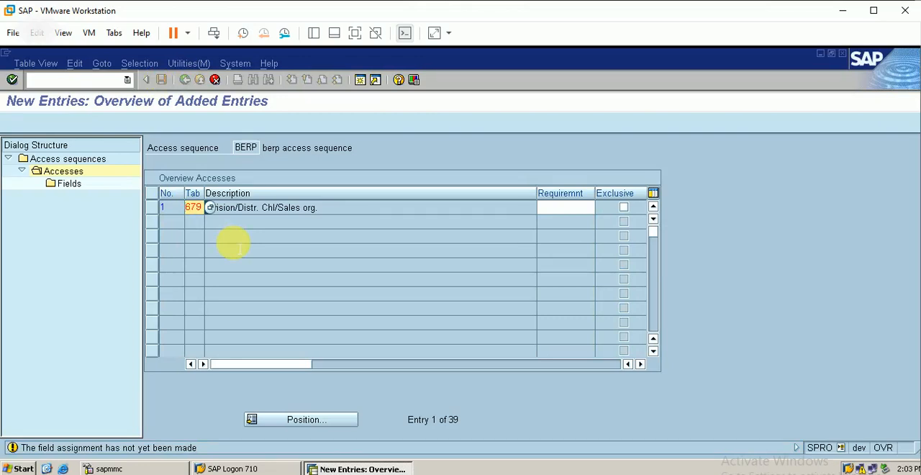
key(Return)
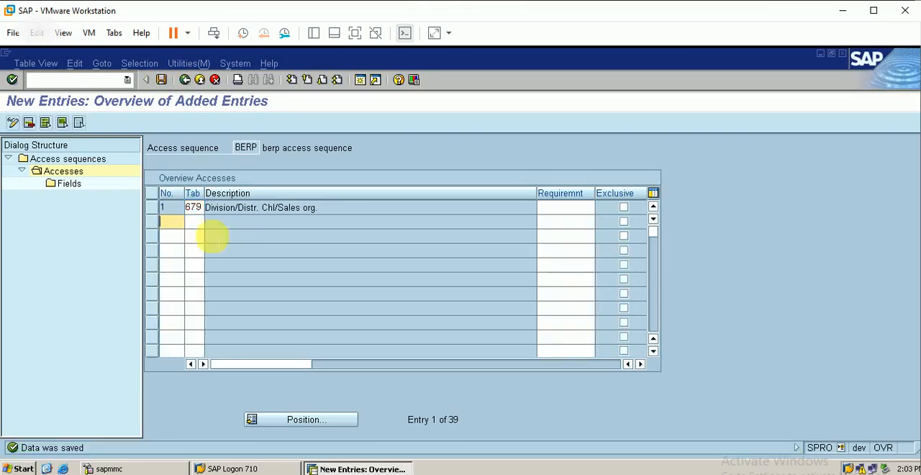
click(161, 80)
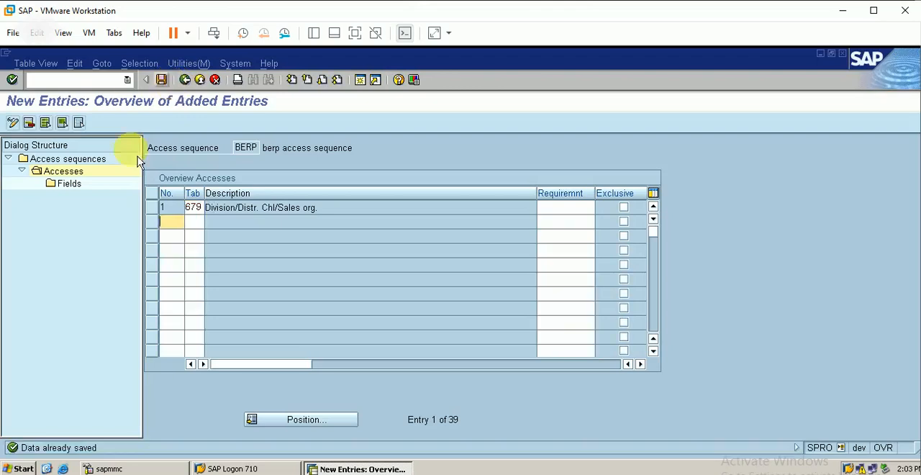
Open the fields of access 1 in sequence BERP and save their assignment.
click(151, 207)
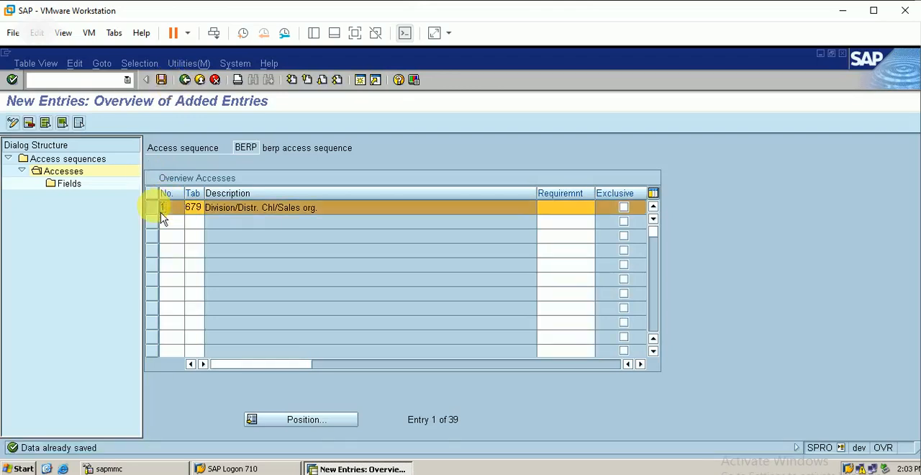
click(82, 195)
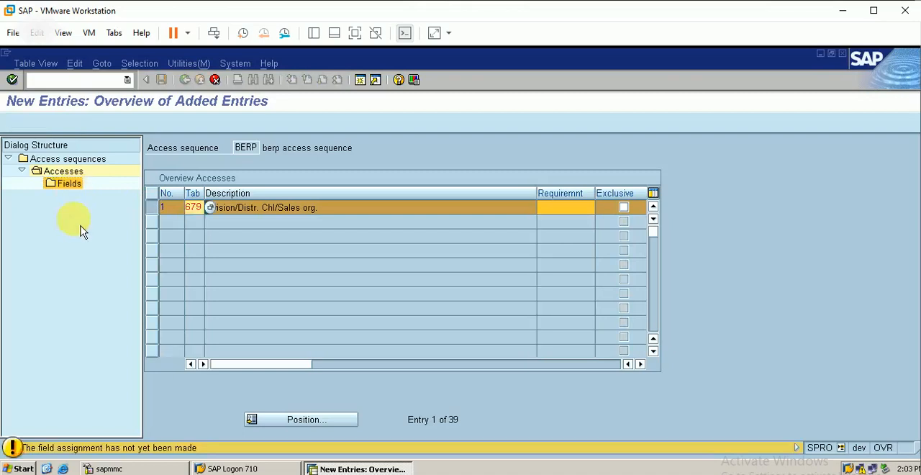
key(Return)
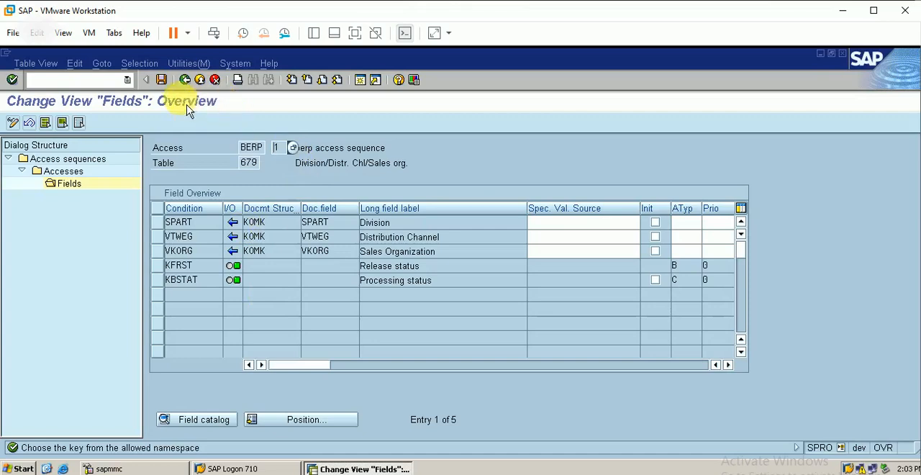
click(162, 80)
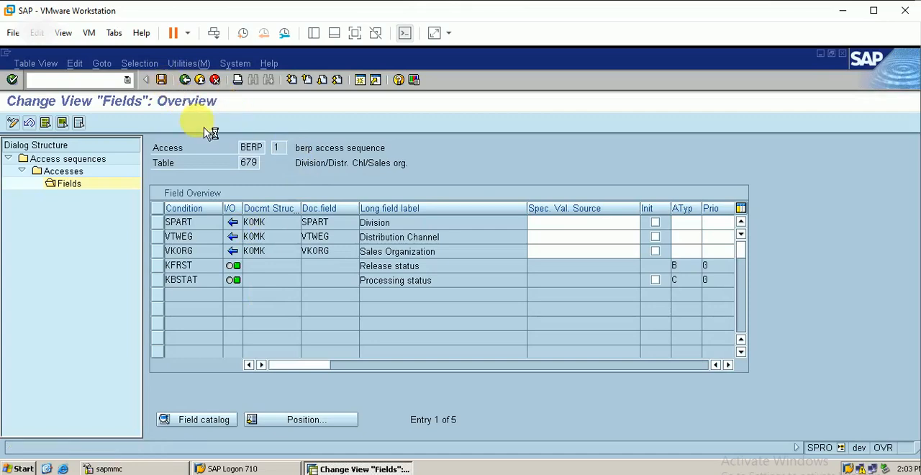
Leave access sequence maintenance, saving the changes, and return to the Pricing Control activities in the IMG.
click(185, 79)
click(192, 84)
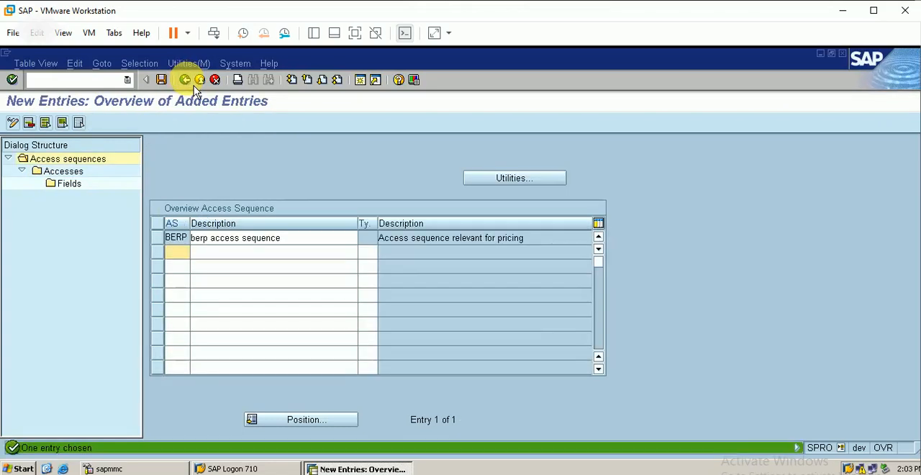
click(185, 79)
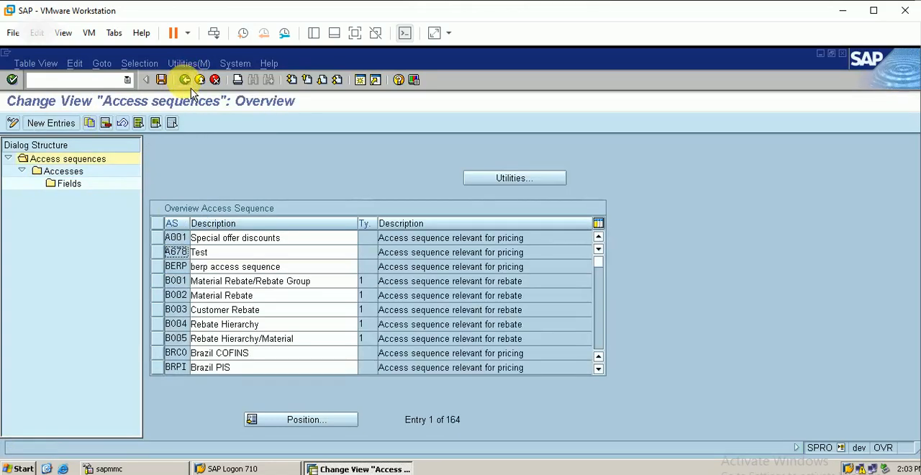
click(186, 80)
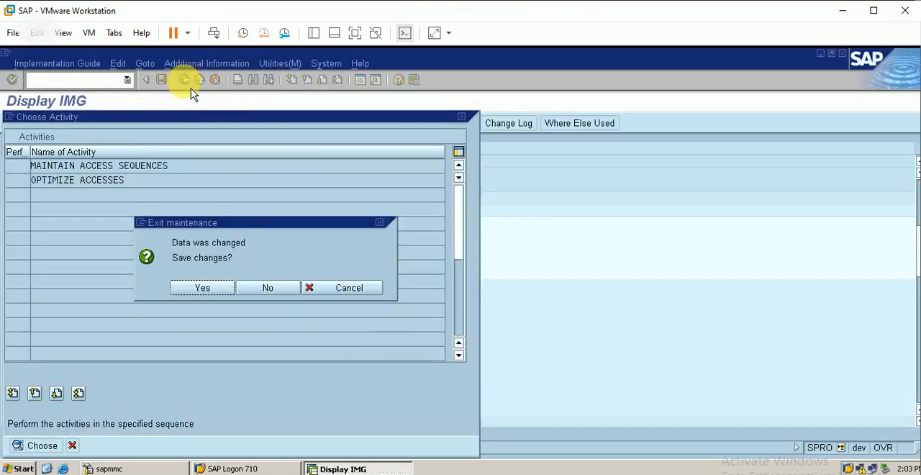
click(204, 291)
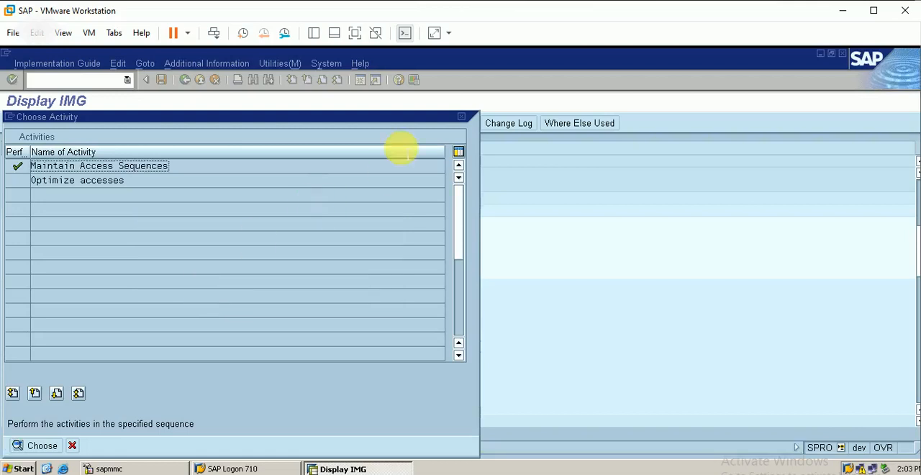
click(462, 116)
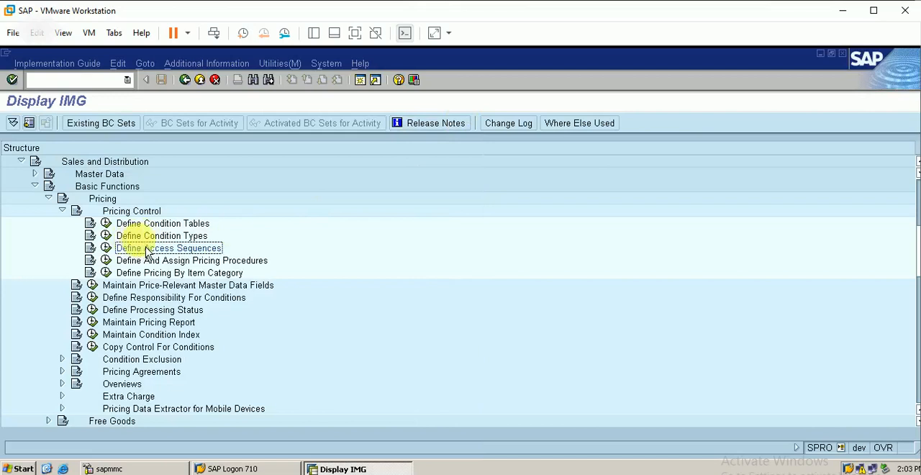
Open Maintain Condition Types under Define Condition Types and position the list at condition type PR00.
click(107, 237)
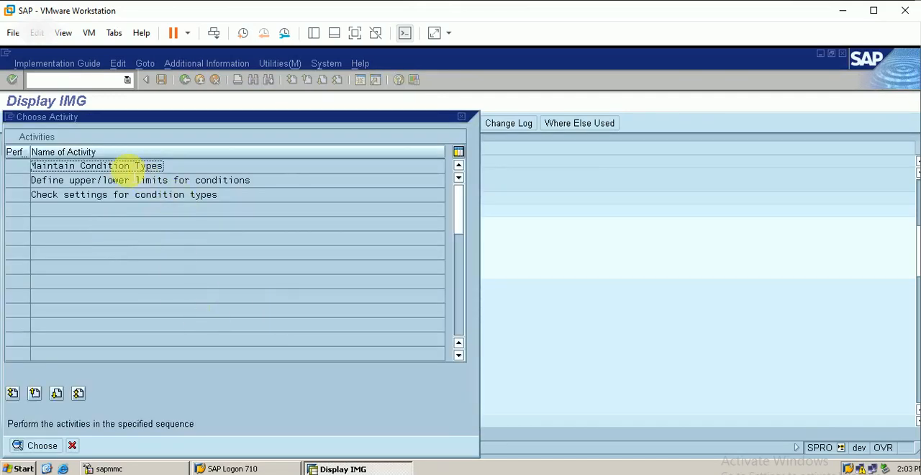
double_click(127, 167)
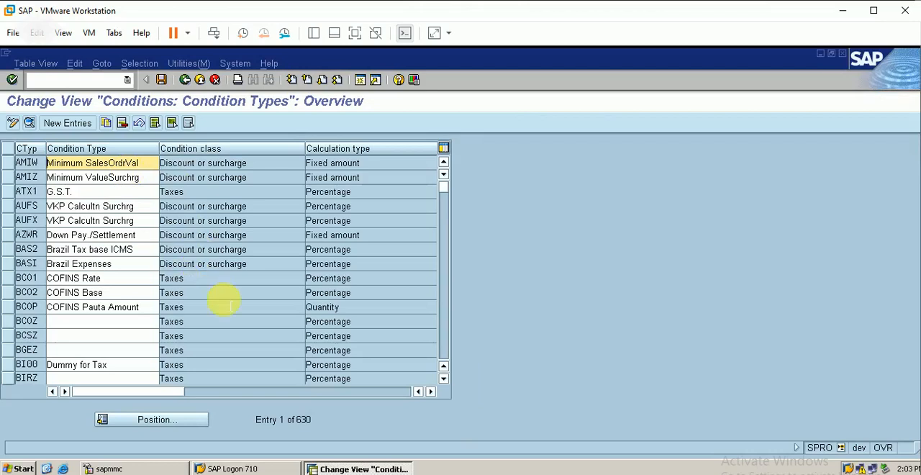
click(168, 424)
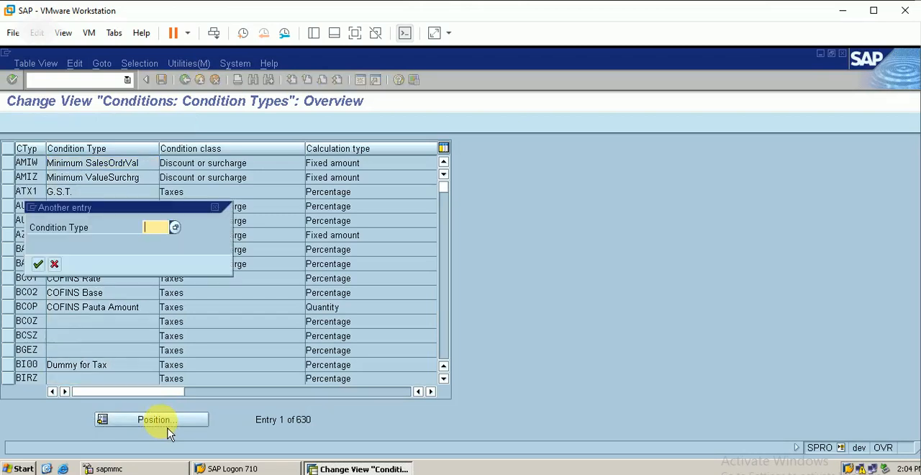
text(pr)
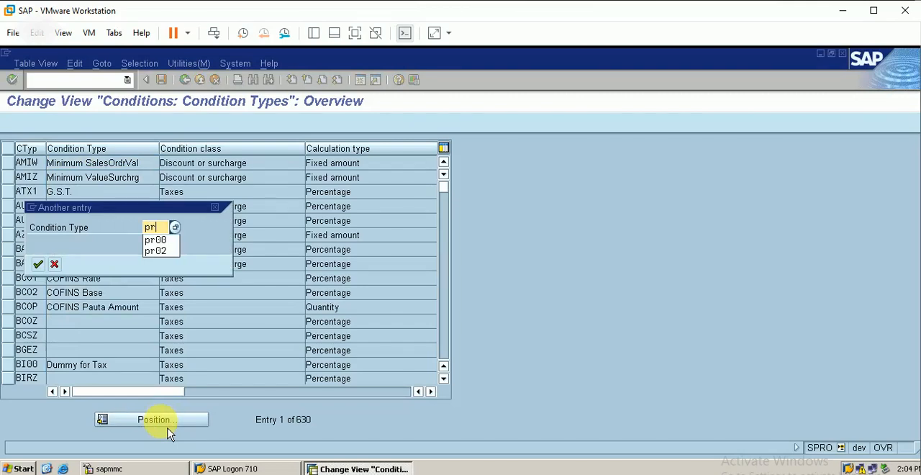
text(00)
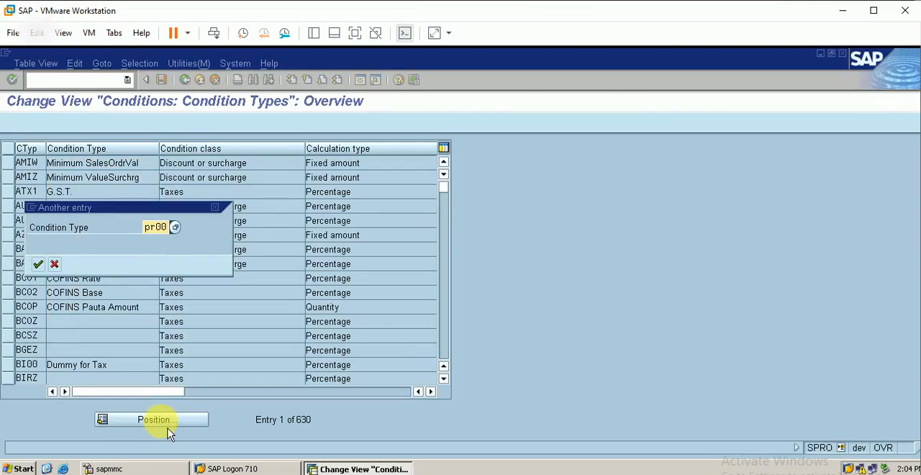
key(Return)
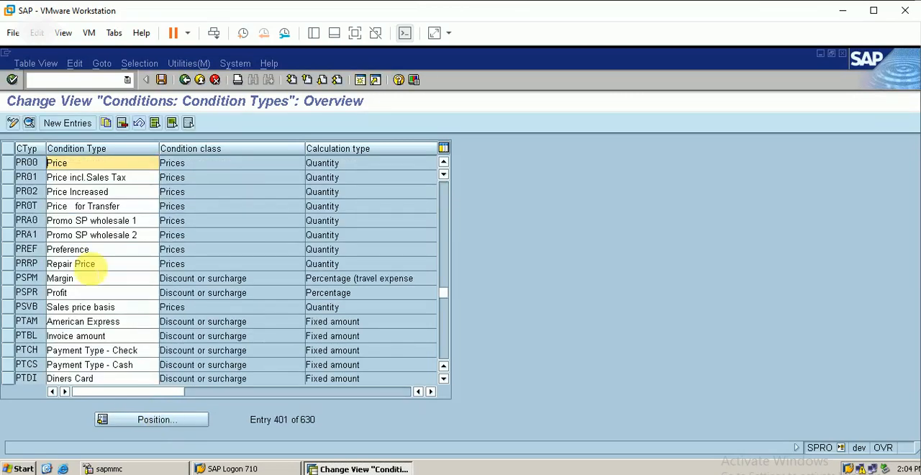
Copy condition type PR00 as new condition type PRbe with the description Price for berp.
click(11, 168)
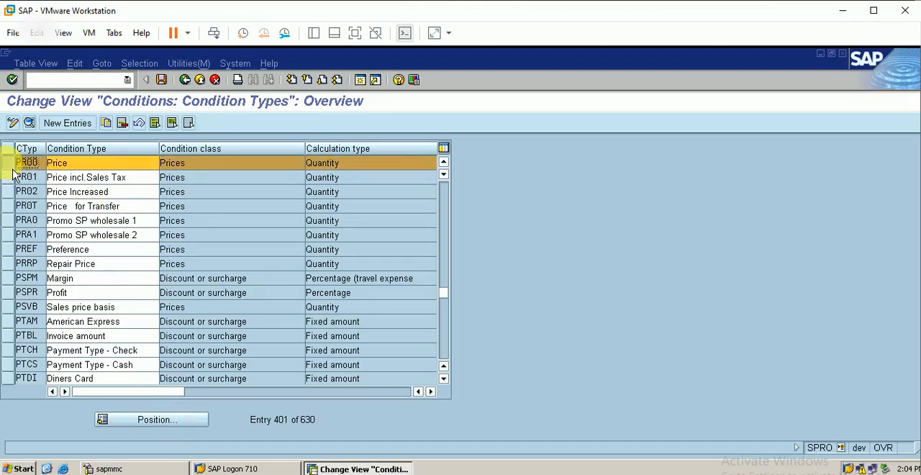
click(111, 130)
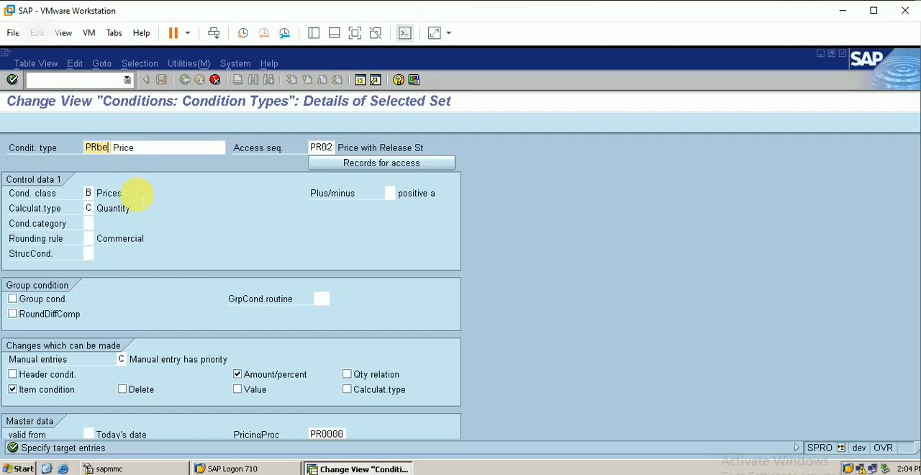
click(158, 149)
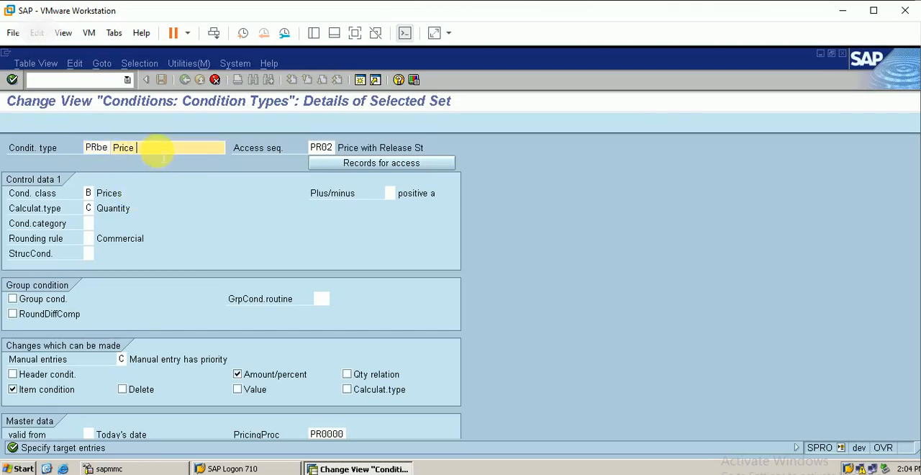
text(for berp)
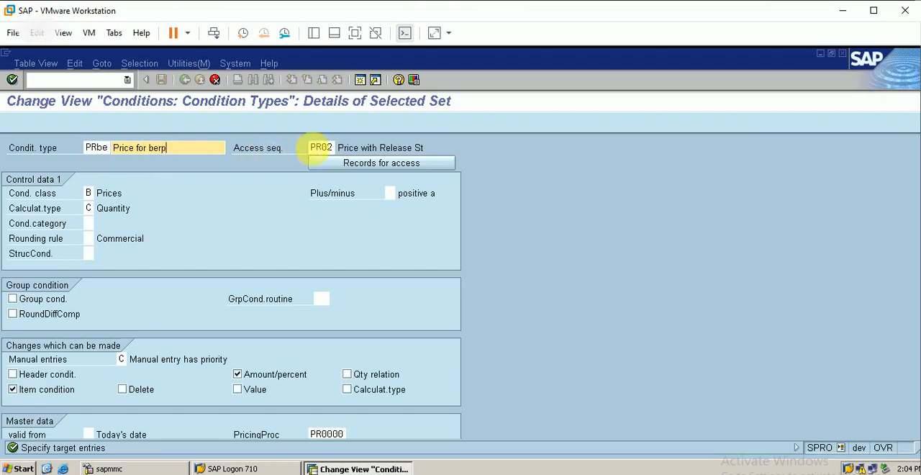
Replace the access sequence of condition type PRbe with berp.
click(320, 147)
key(BackSpace)
key(BackSpace)
key(BackSpace)
key(BackSpace)
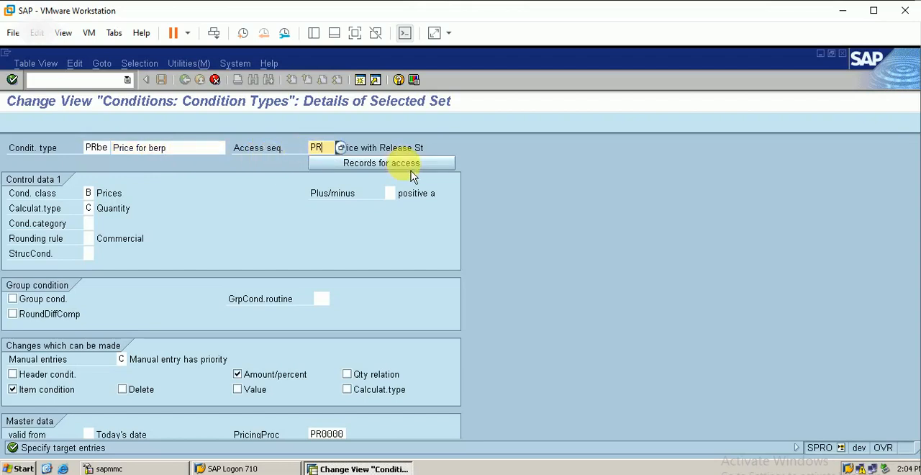
text(berp)
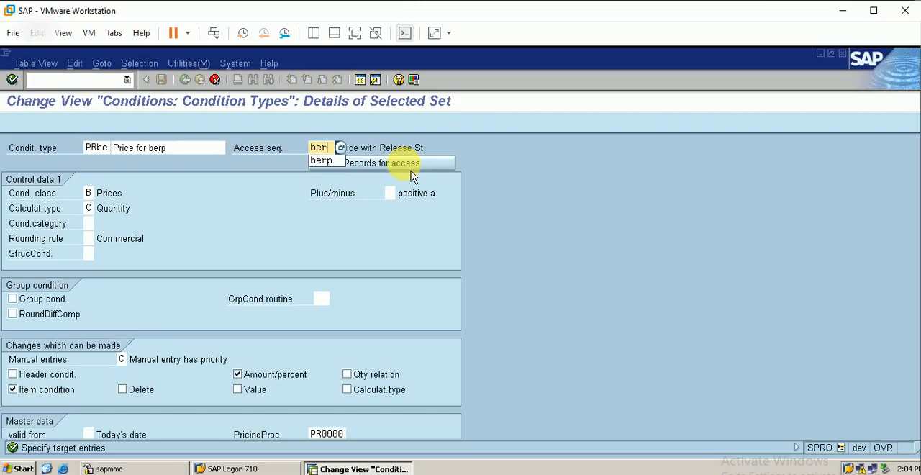
Clear the pricing procedure of condition type PRbe and save the copy under customizing request DEVK900057.
click(340, 433)
key(BackSpace)
key(BackSpace)
key(BackSpace)
key(BackSpace)
key(BackSpace)
key(BackSpace)
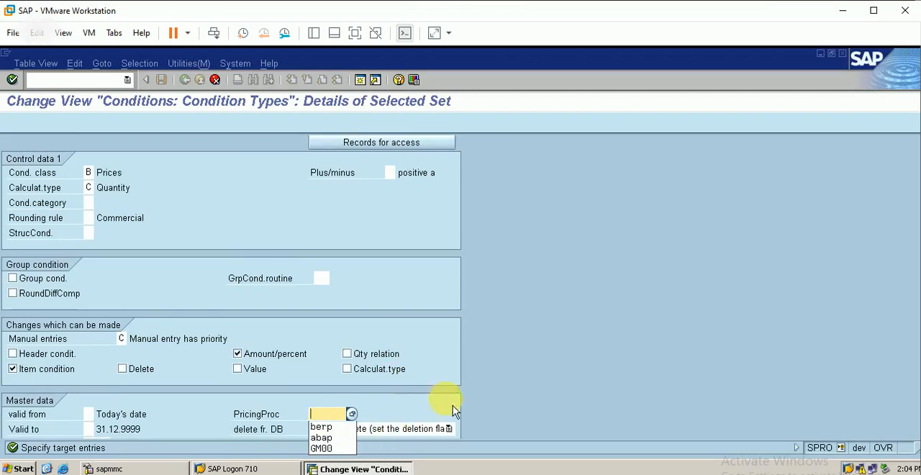
click(487, 409)
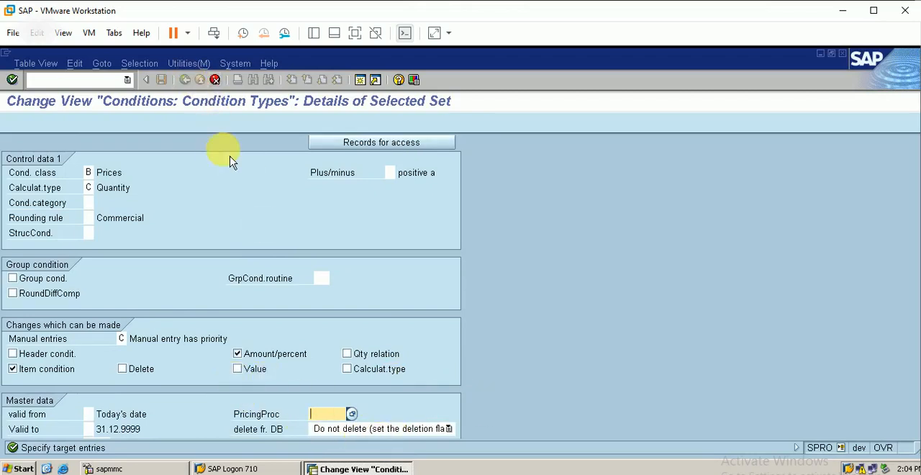
key(Return)
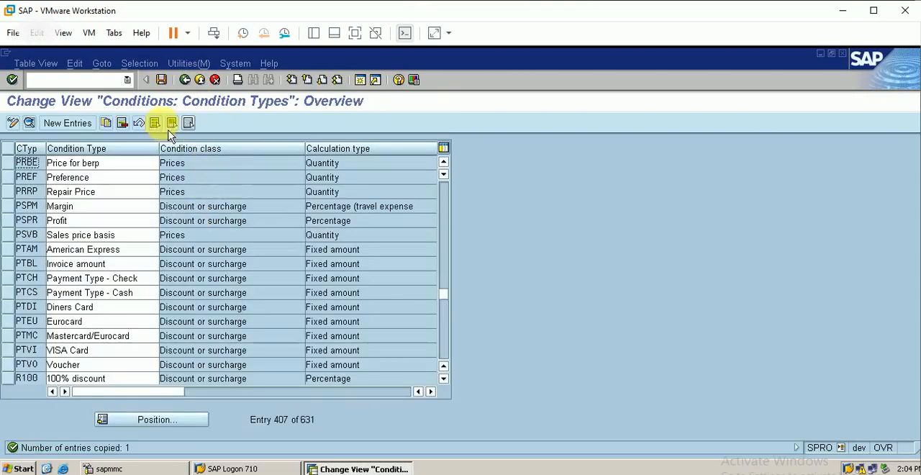
click(166, 87)
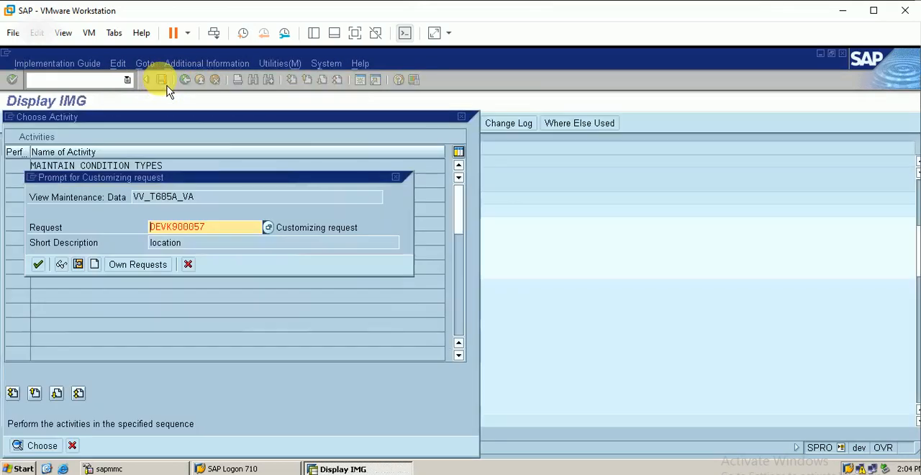
click(39, 265)
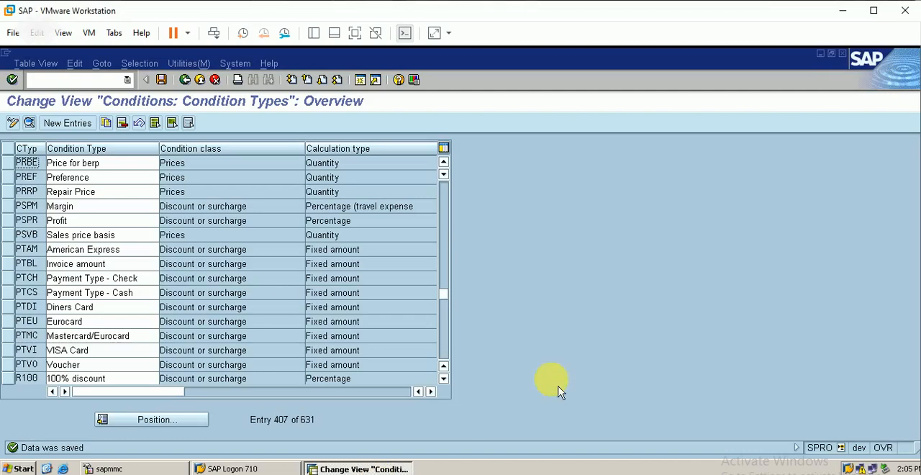
Find condition type K007 and copy it as K0be with the description Customer Disc.berp.
click(139, 419)
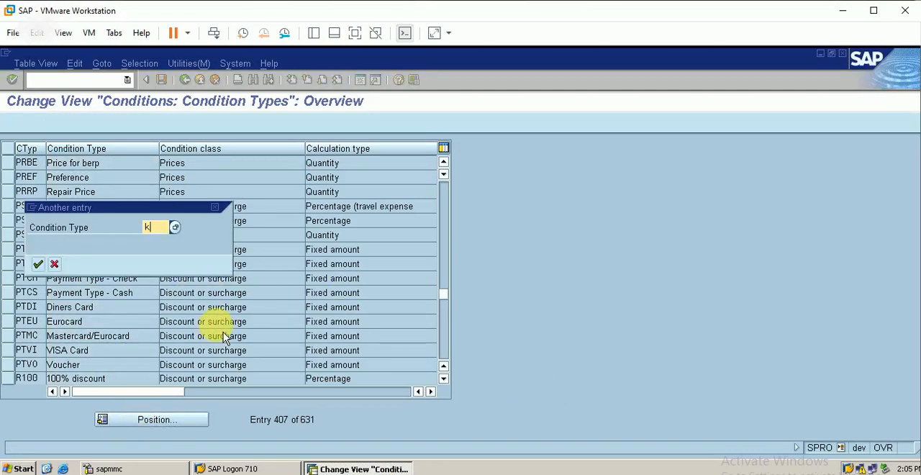
text(k00)
key(Return)
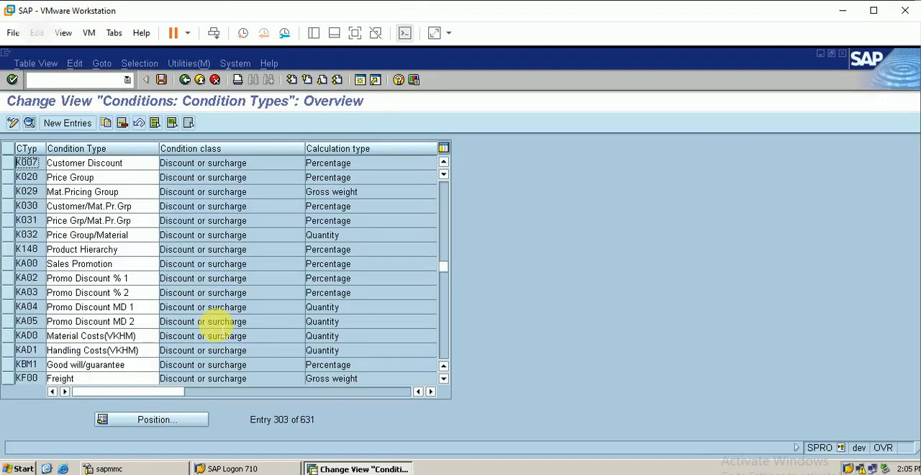
click(10, 164)
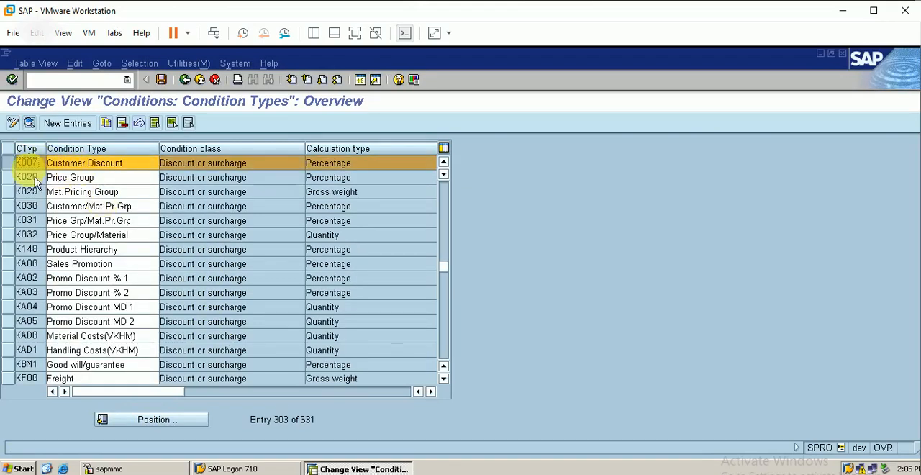
click(108, 127)
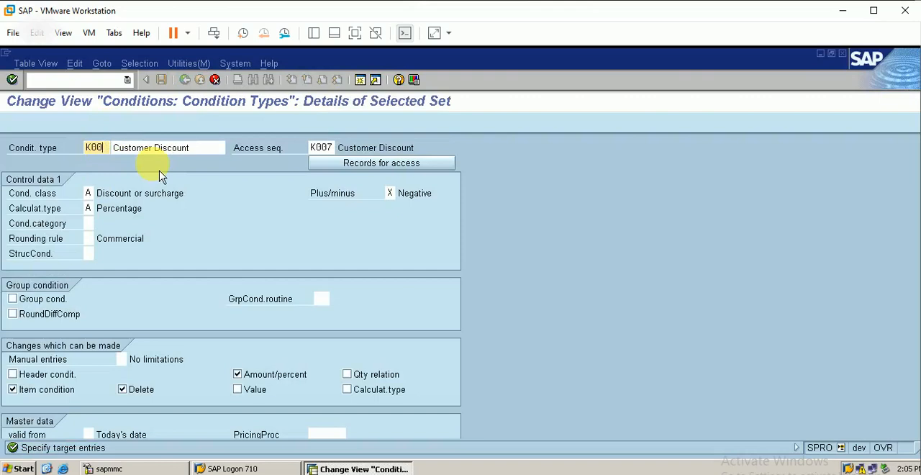
text(be)
click(194, 149)
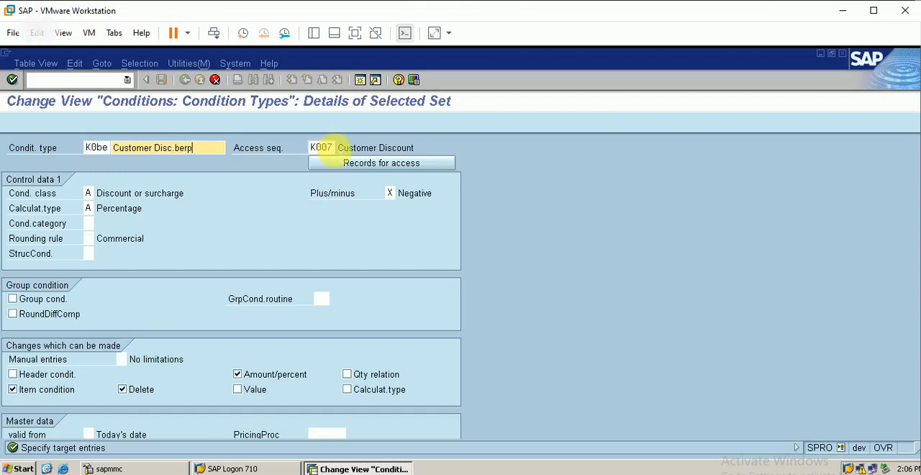
Set the access sequence of the customer discount copy K0be to berp and save the new condition type.
click(330, 147)
key(BackSpace)
key(BackSpace)
key(BackSpace)
key(BackSpace)
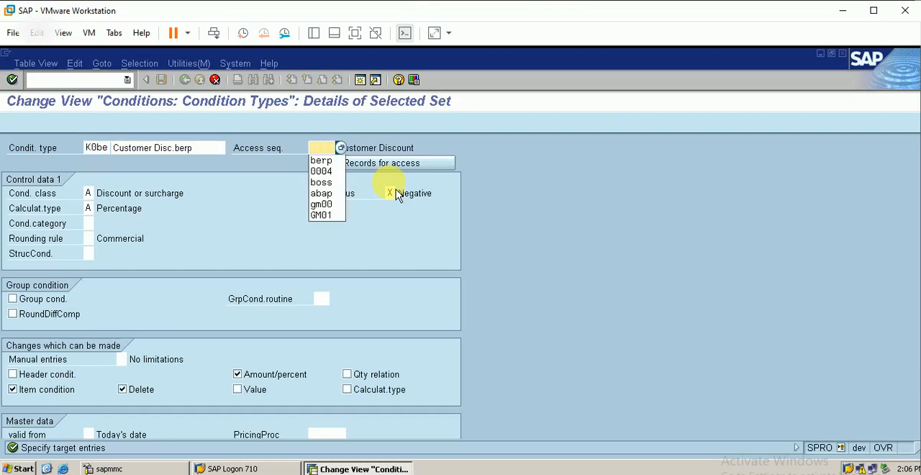
text(berp)
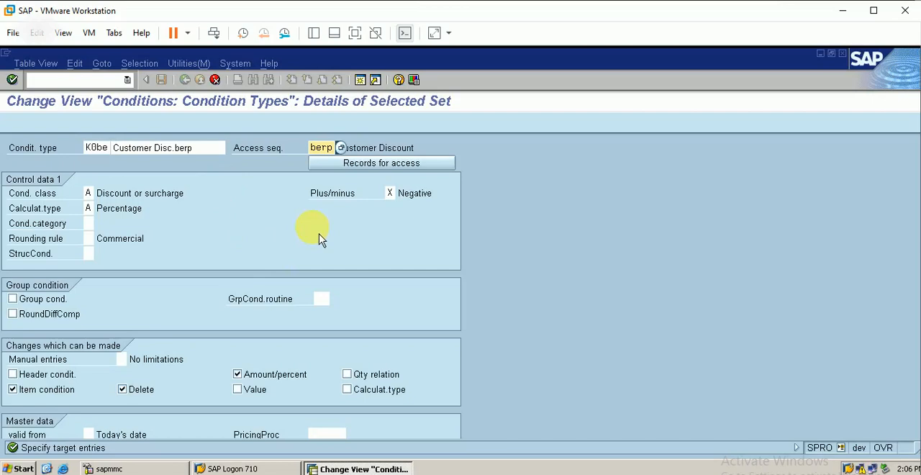
key(Return)
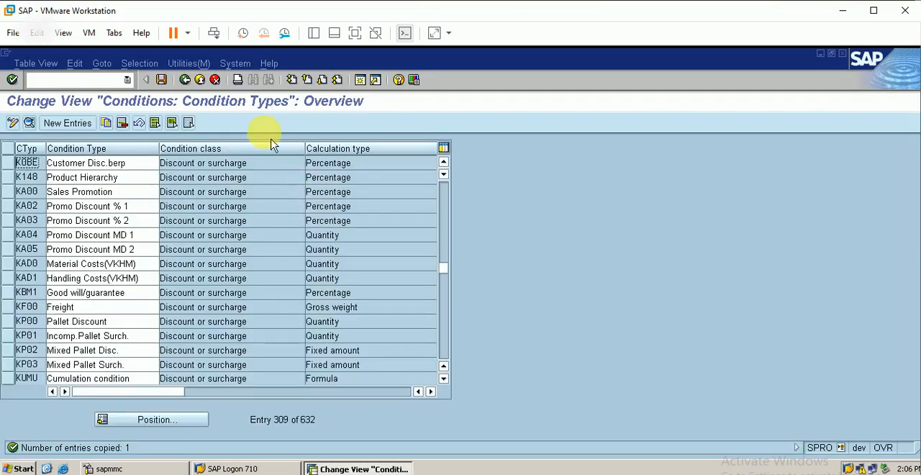
click(163, 80)
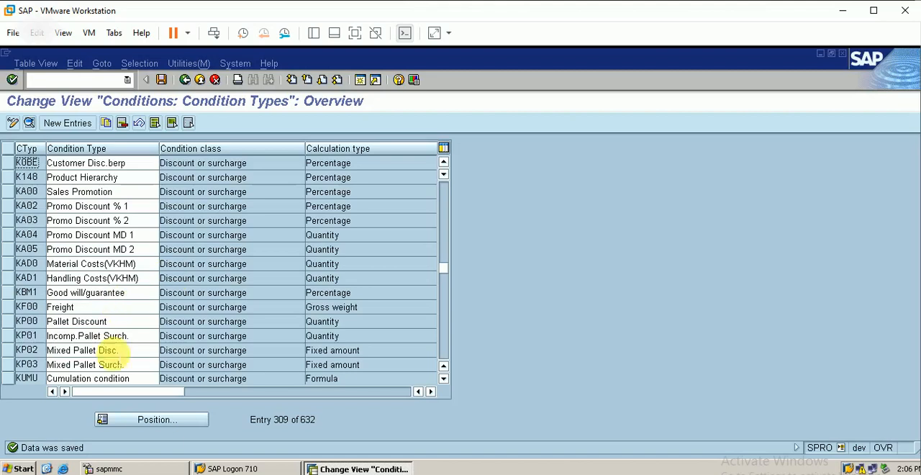
Position the condition type list at HD00.
click(165, 430)
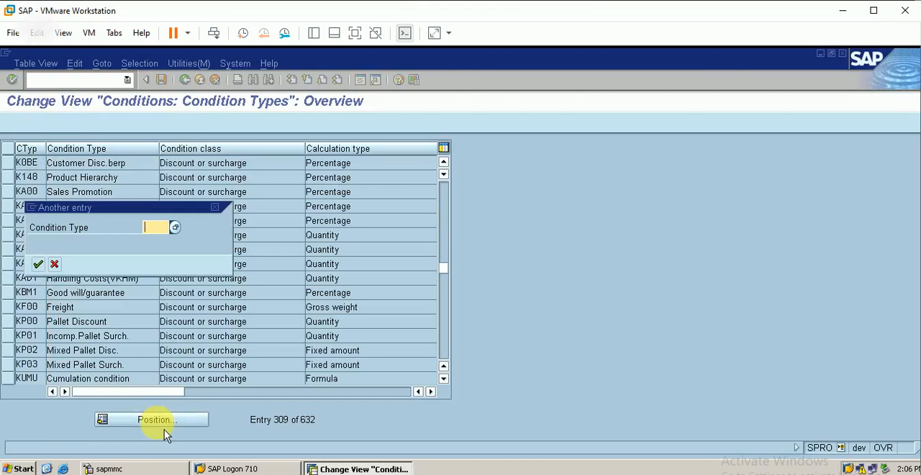
text(hd00)
key(Return)
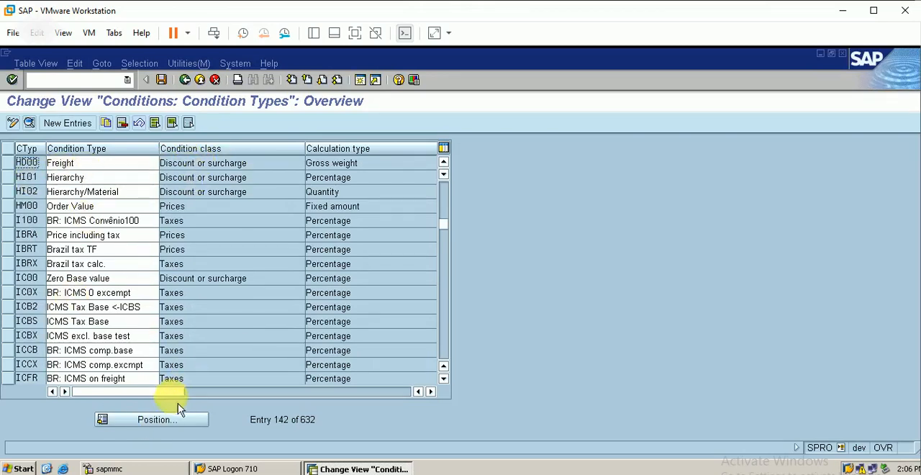
Find freight condition type KF00 and copy it as KFbe with the description Freight FOR BERP.
click(154, 419)
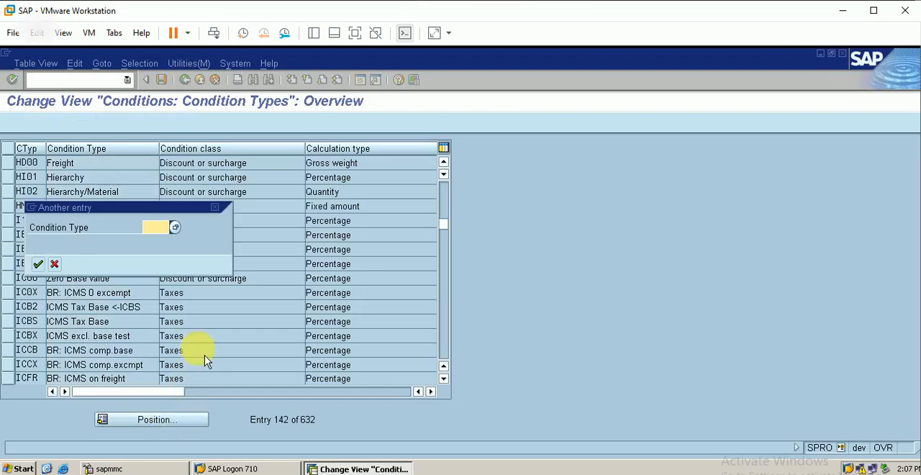
text(kf)
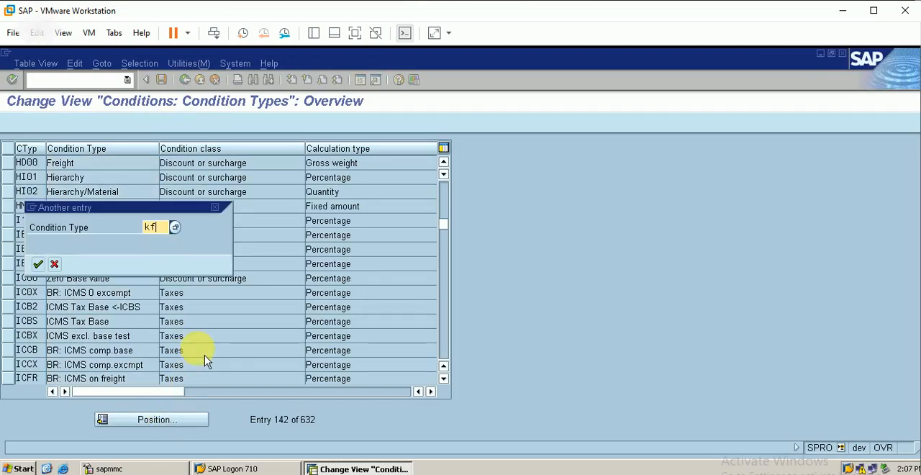
key(Return)
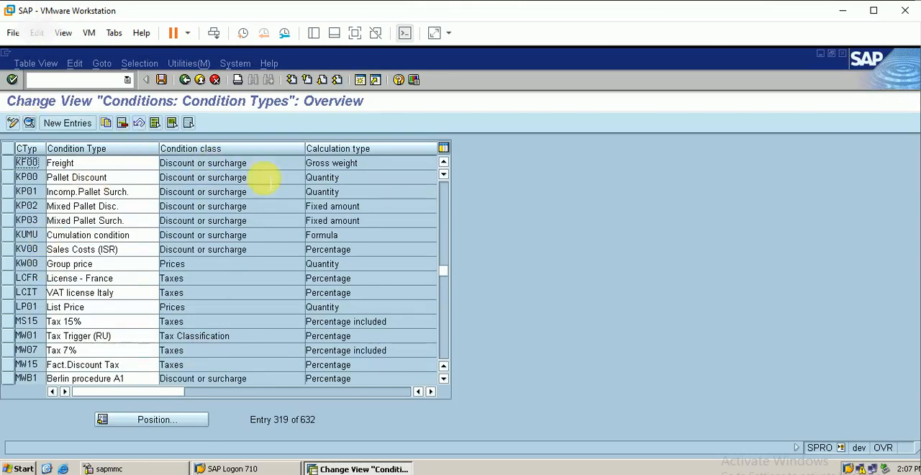
click(9, 163)
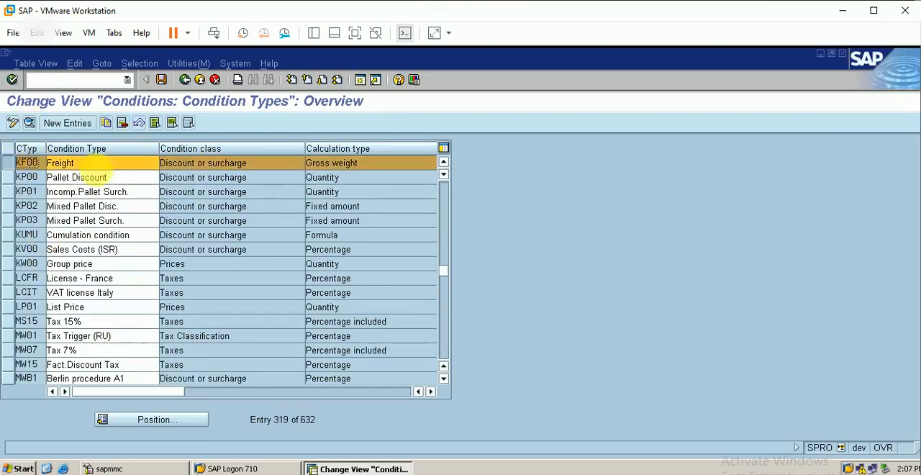
click(108, 127)
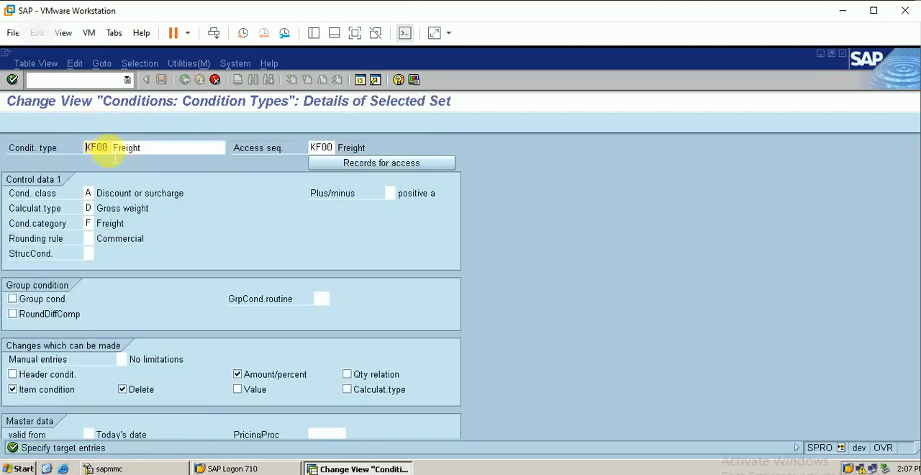
key(BackSpace)
key(BackSpace)
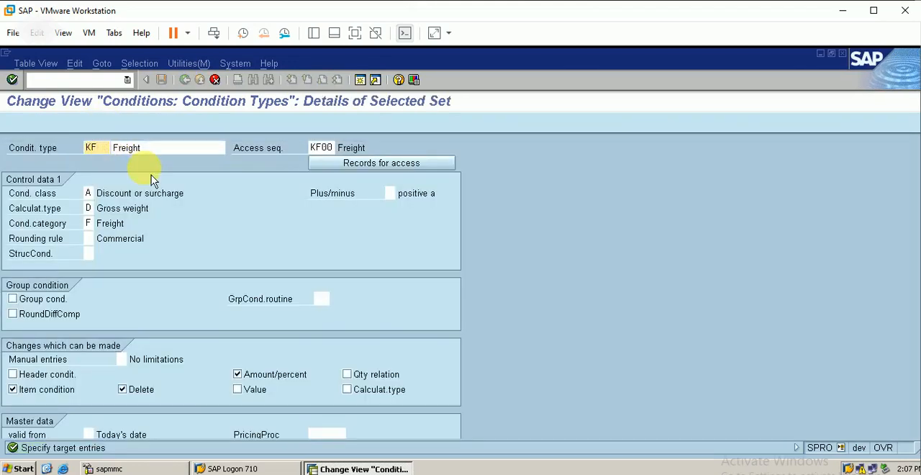
text(be)
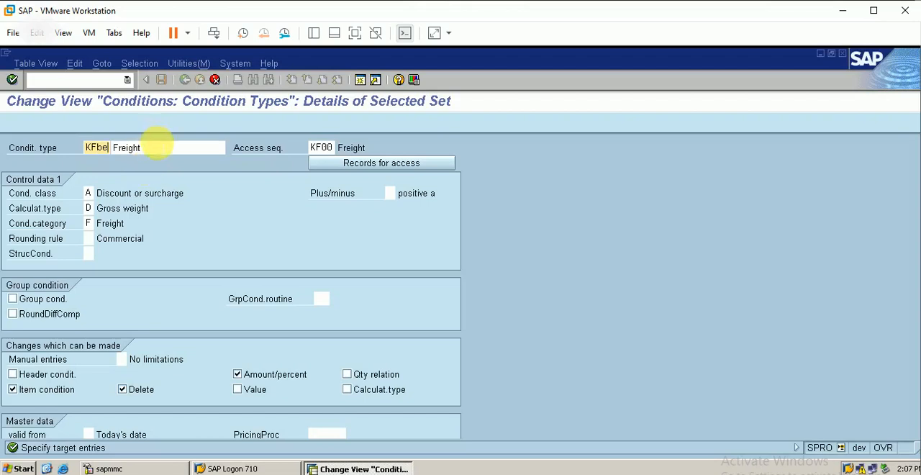
click(157, 144)
text(f)
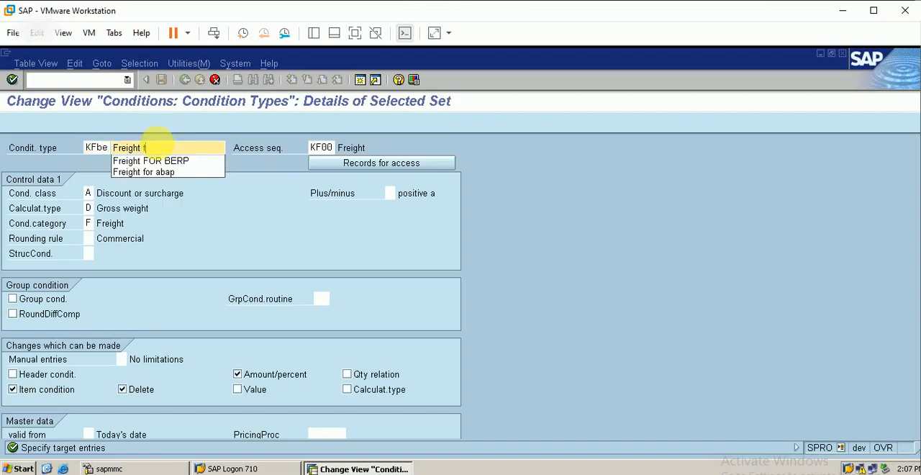
text(or)
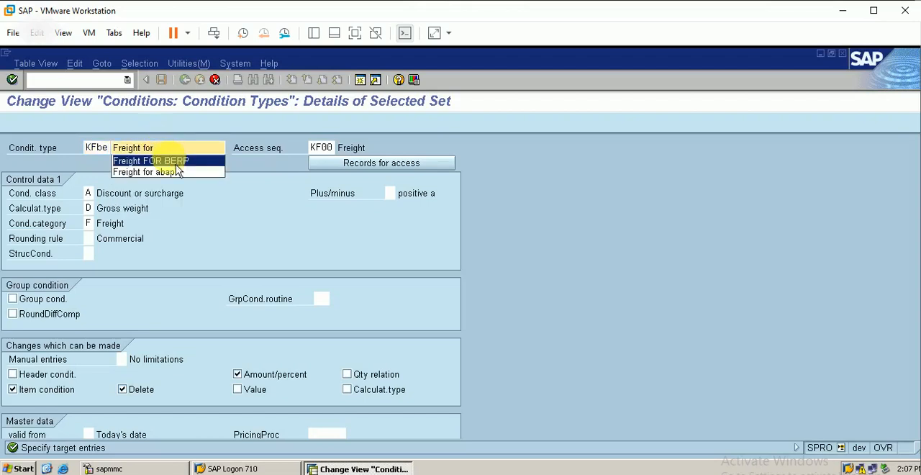
click(173, 161)
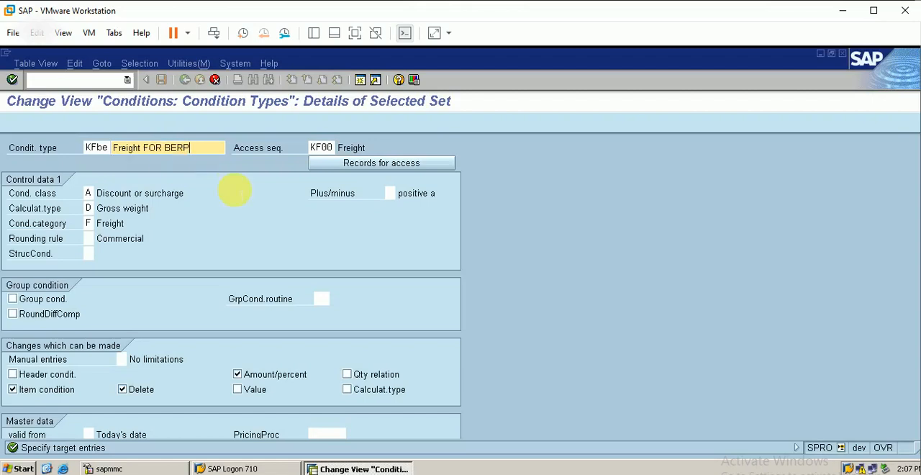
Set the access sequence of the freight condition type copy KFbe to berp.
click(330, 148)
key(BackSpace)
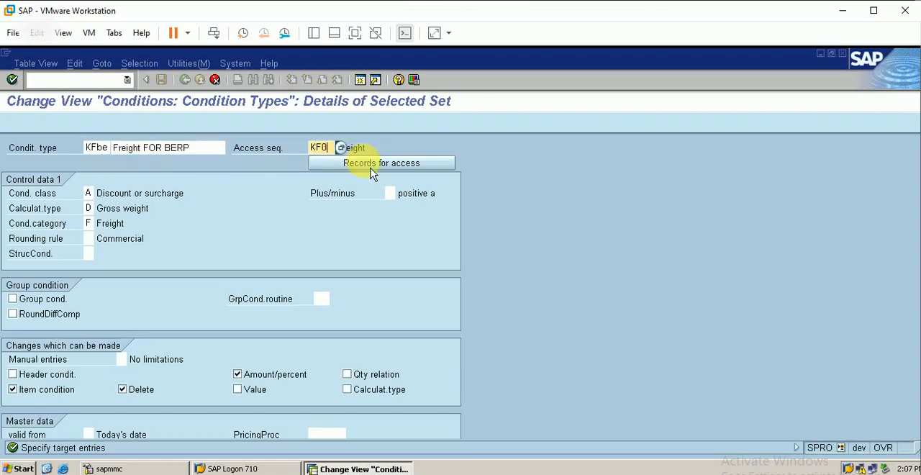
key(BackSpace)
key(BackSpace)
key(BackSpace)
text(berp)
drag(334, 147, 322, 441)
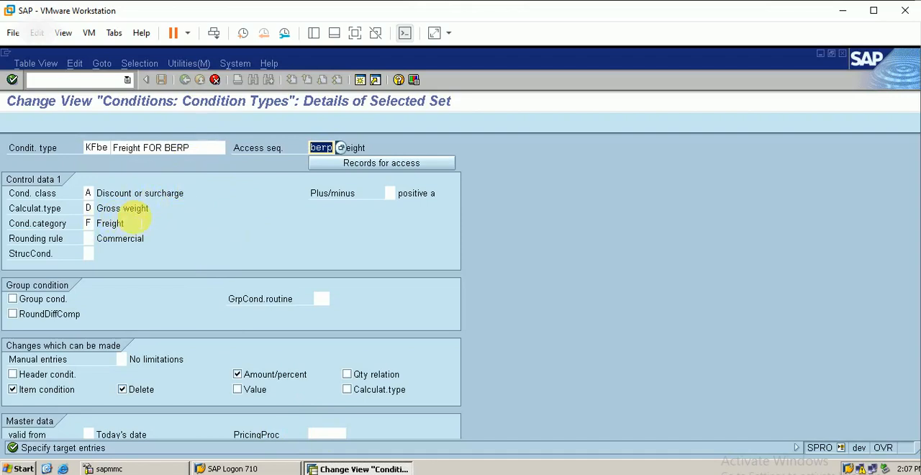
Review the available calculation types, keep Gross weight, and save the new freight condition type KFbe.
click(90, 208)
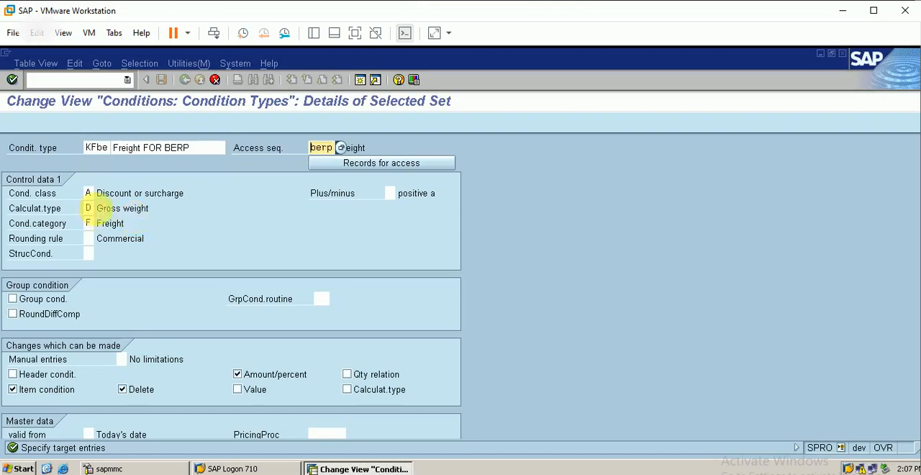
click(100, 212)
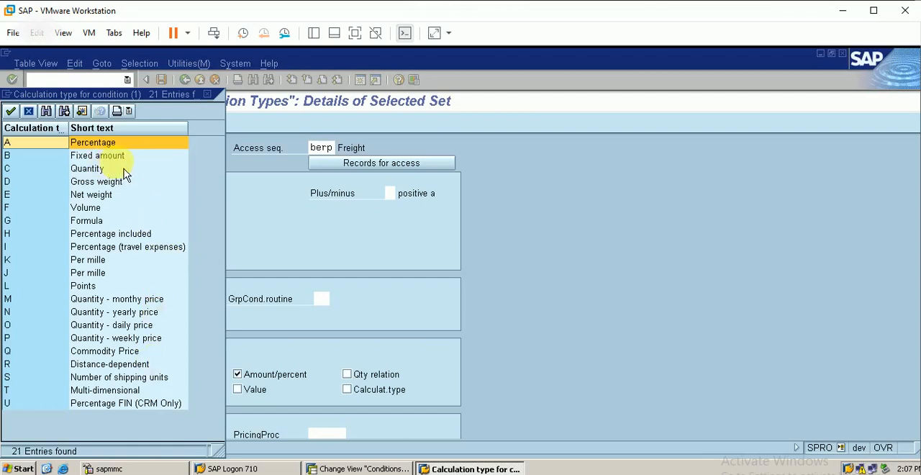
click(103, 174)
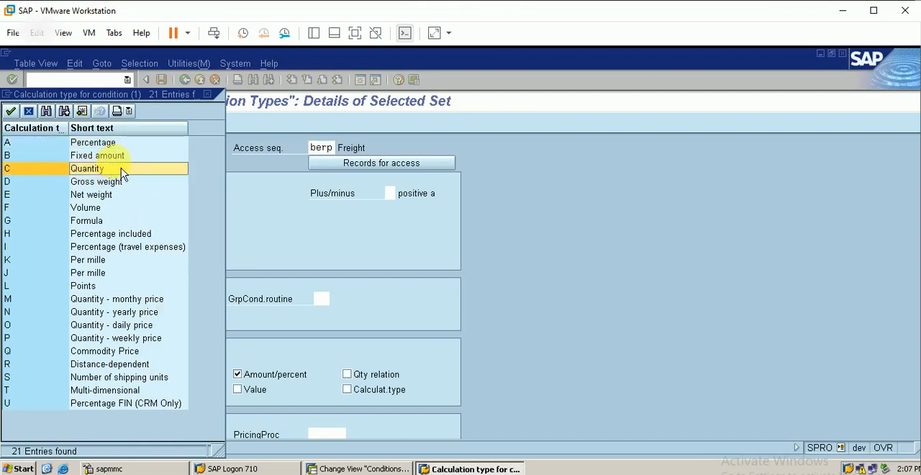
key(Up)
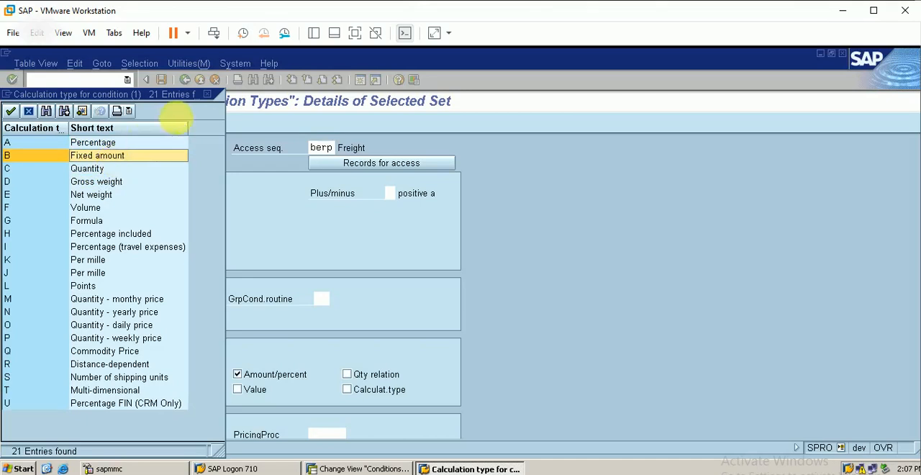
click(208, 94)
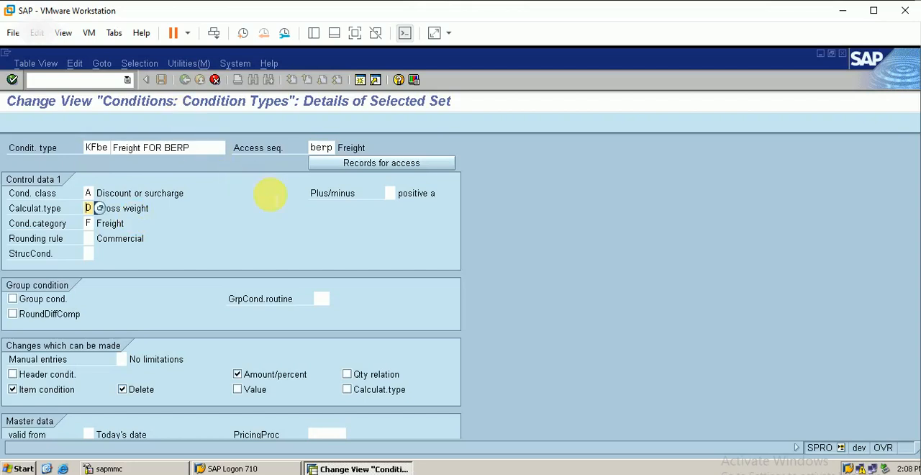
key(Return)
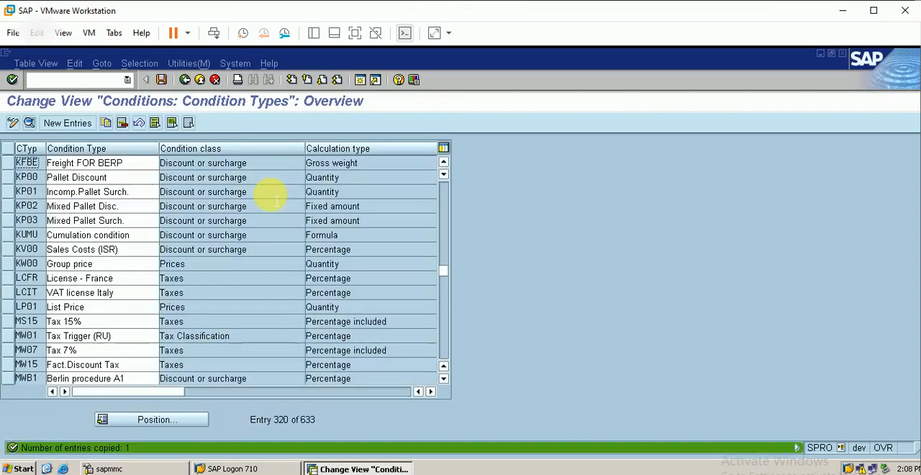
click(161, 80)
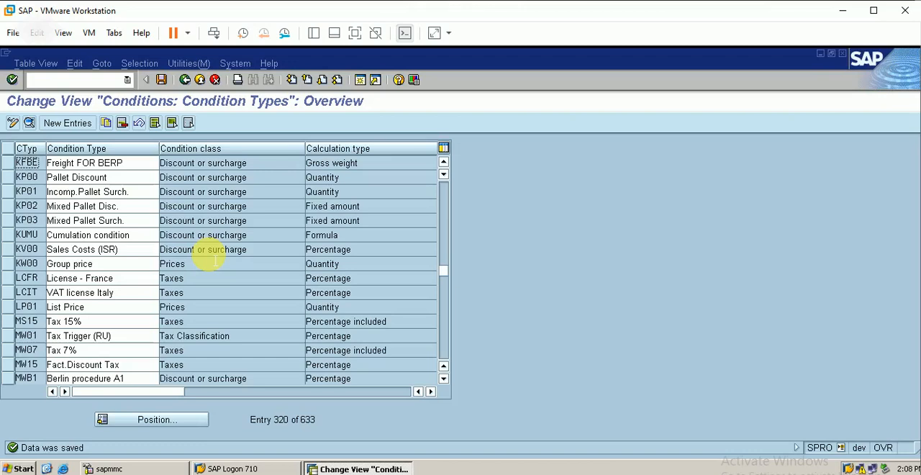
Position the condition type list at the output tax condition type MWST.
click(169, 422)
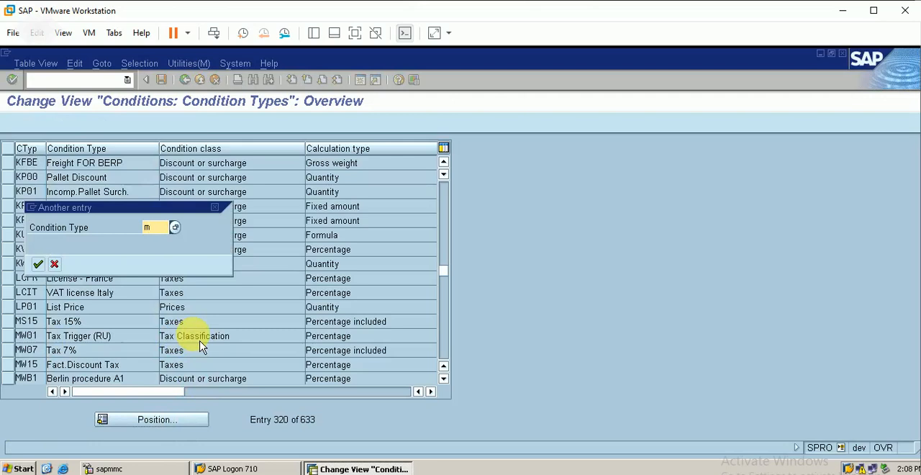
text(mwsy)
key(BackSpace)
text(t)
key(Return)
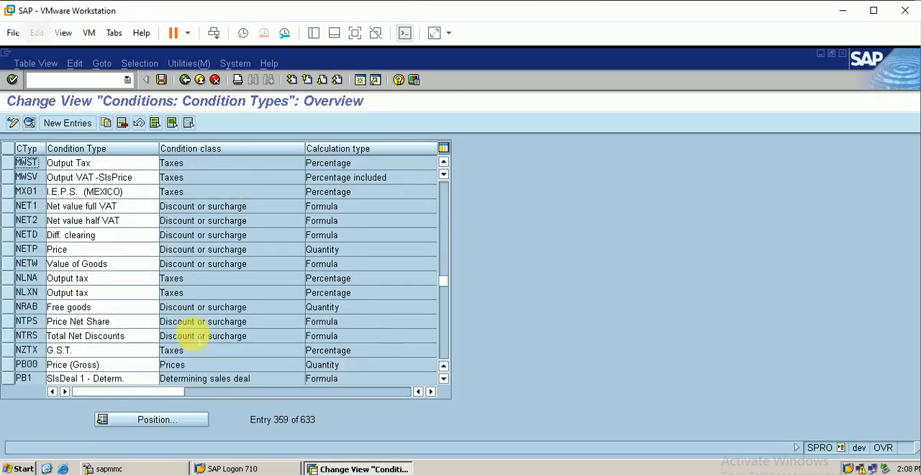
click(9, 162)
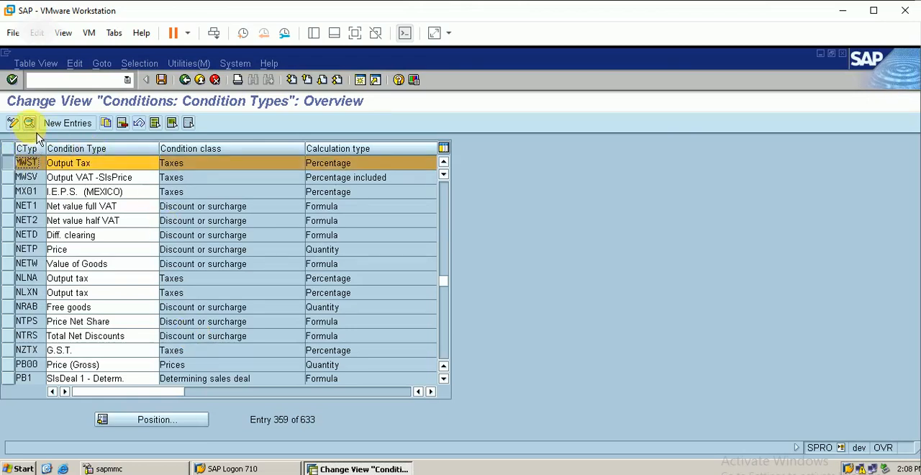
click(29, 123)
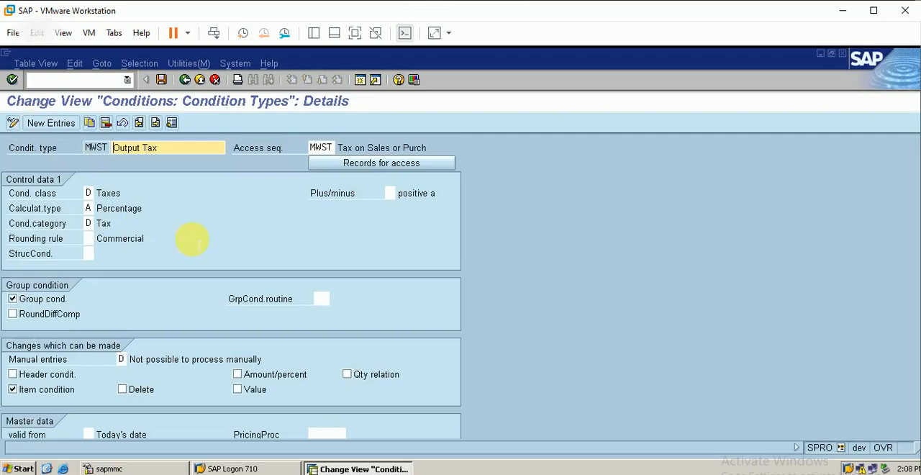
click(325, 147)
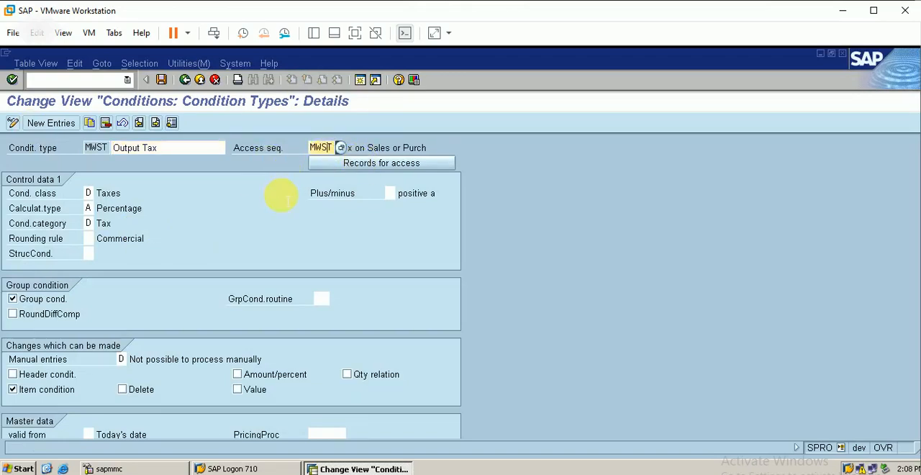
click(173, 147)
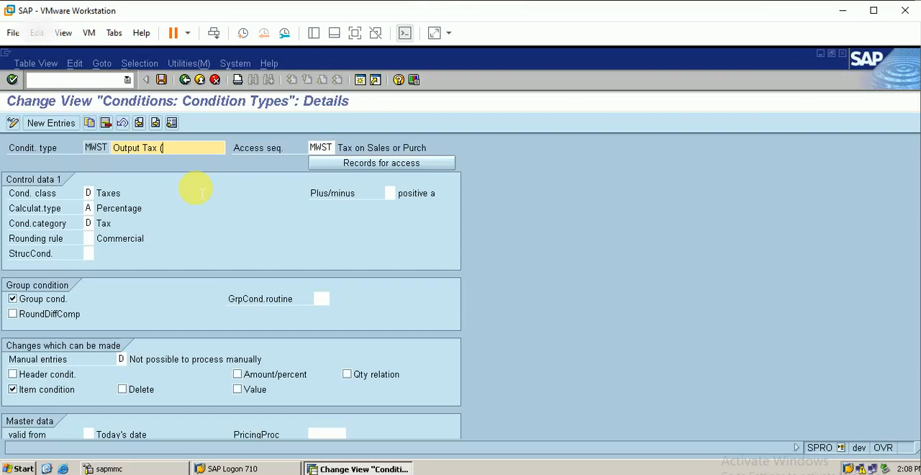
text(berp))
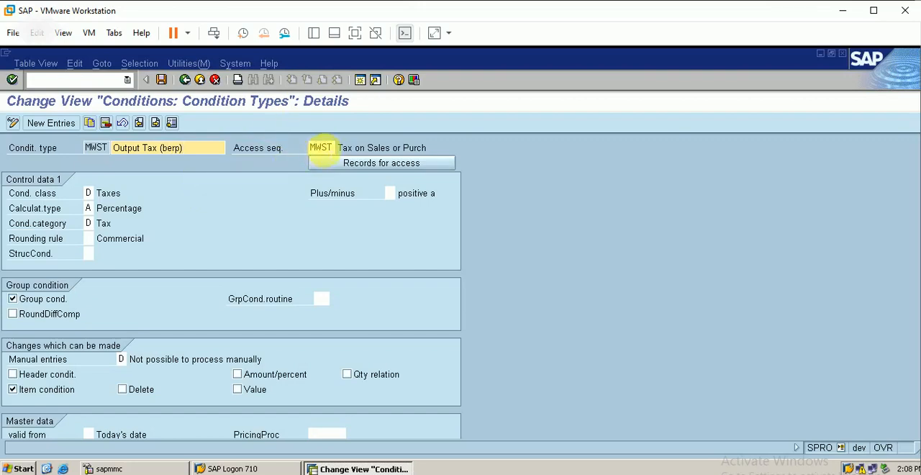
click(321, 147)
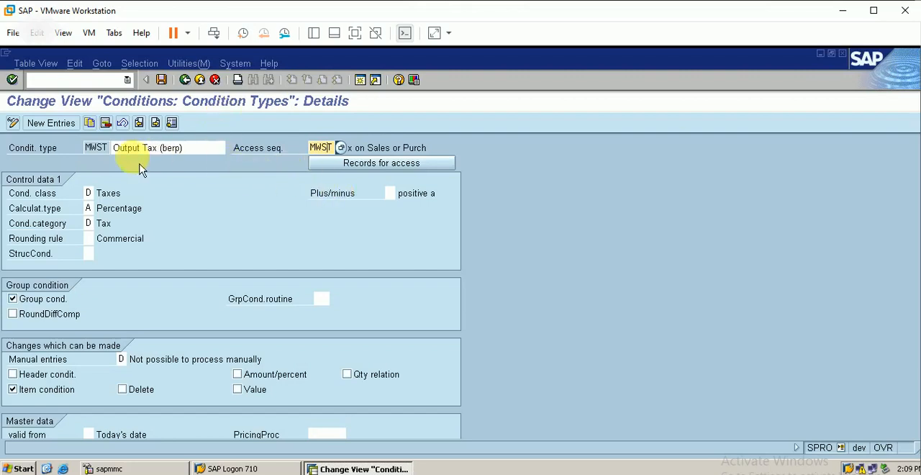
click(215, 80)
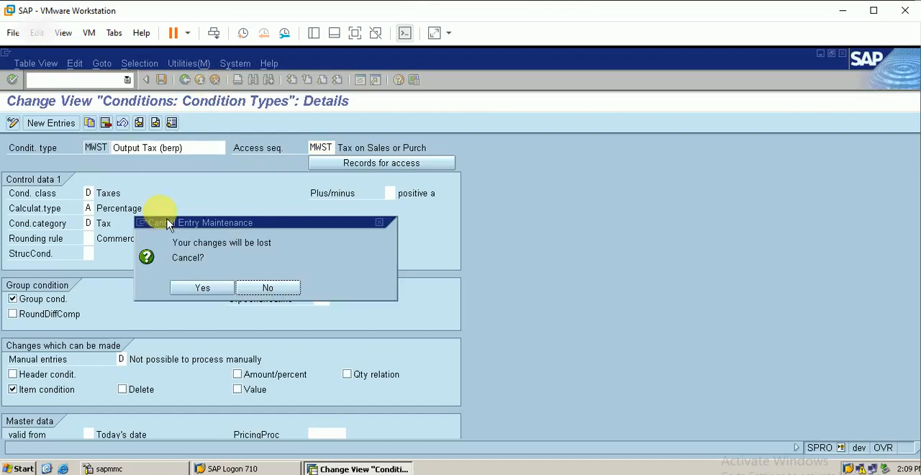
click(205, 289)
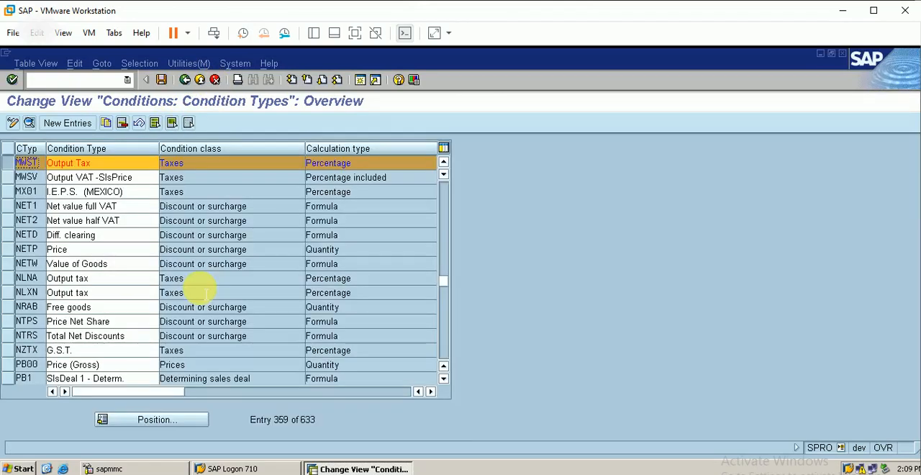
Copy output tax condition type MWST as MWSb with the description Output Tax(berp).
click(108, 124)
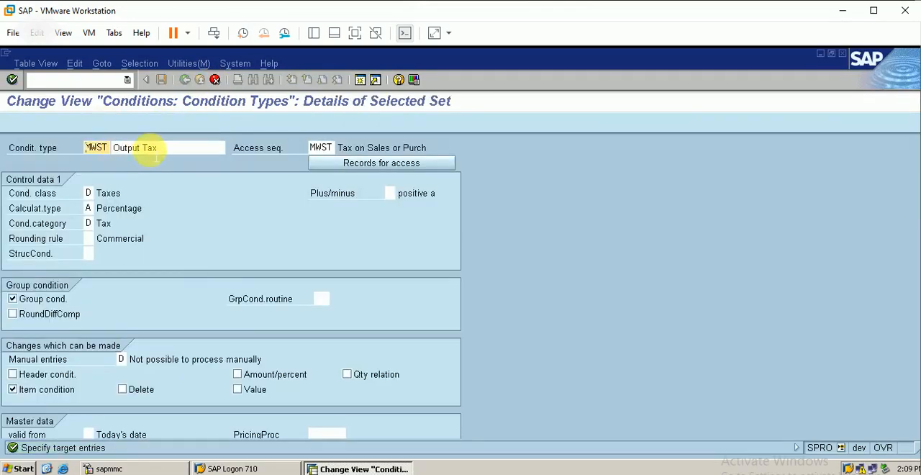
click(105, 148)
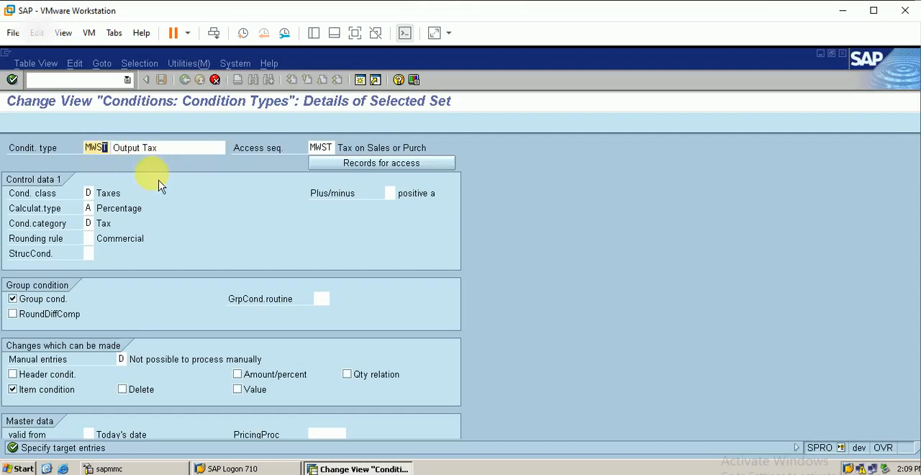
key(Delete)
click(181, 150)
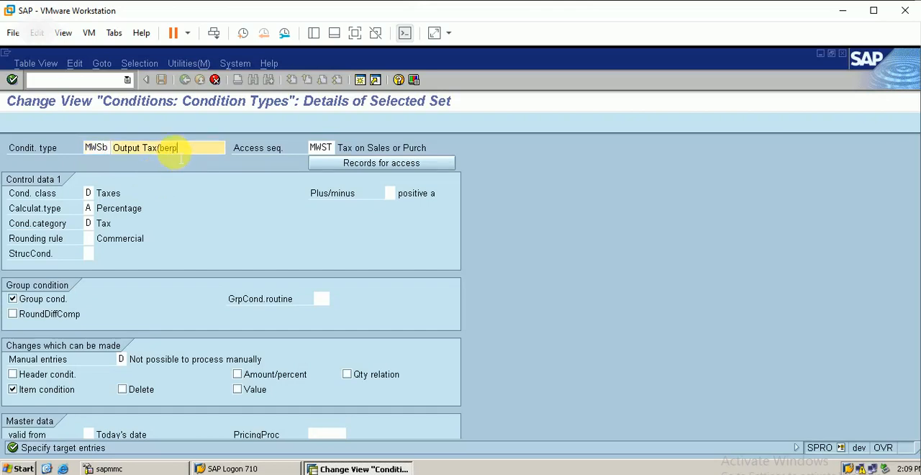
scroll(180, 155, down, 3)
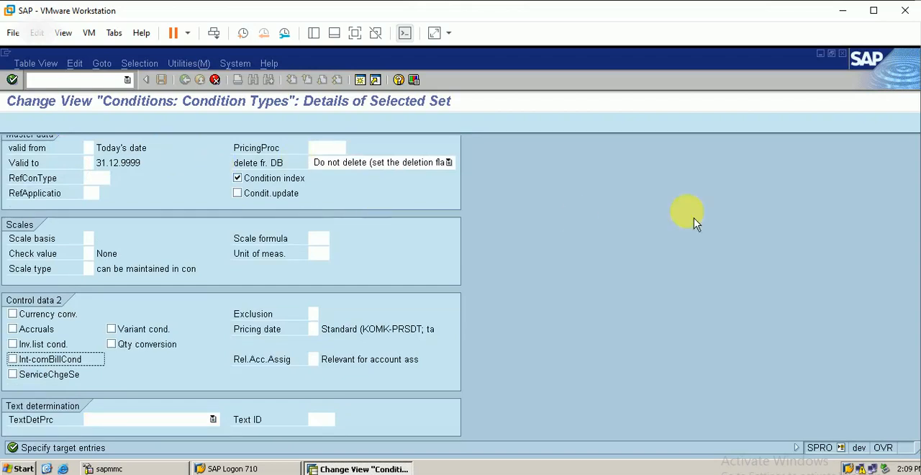
click(874, 10)
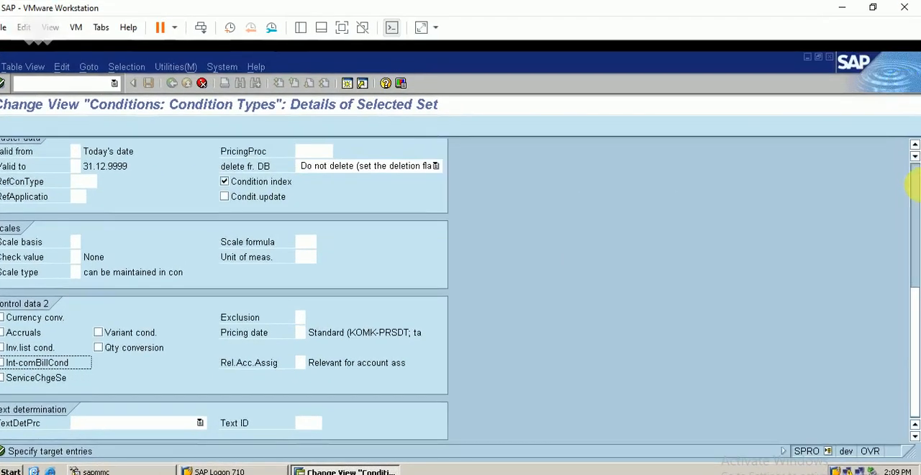
click(915, 180)
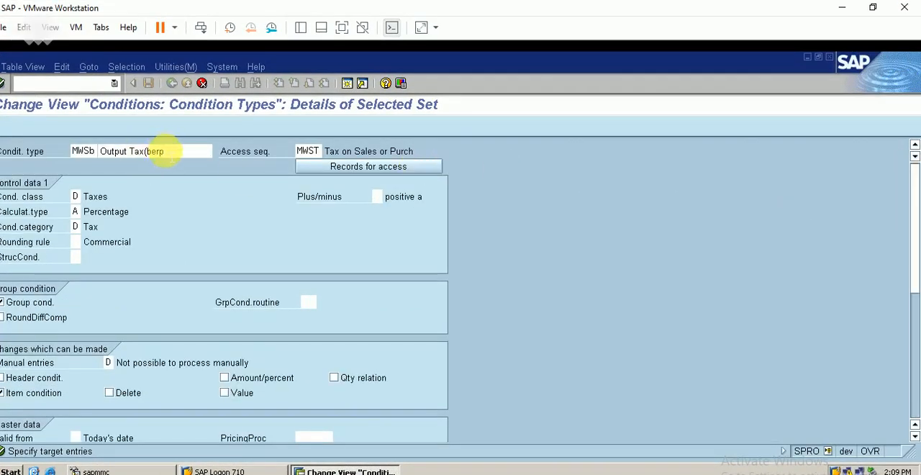
click(165, 151)
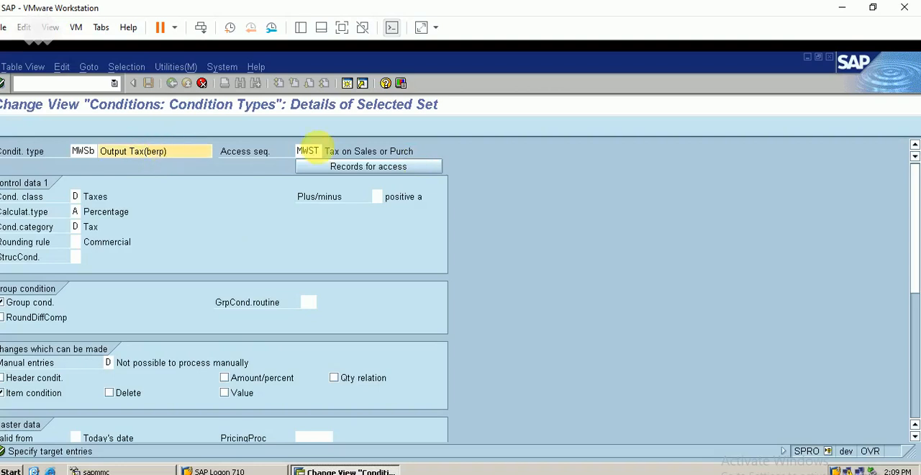
click(873, 8)
Set the access sequence of the output tax copy MWSb to berp and save the new condition type.
click(323, 147)
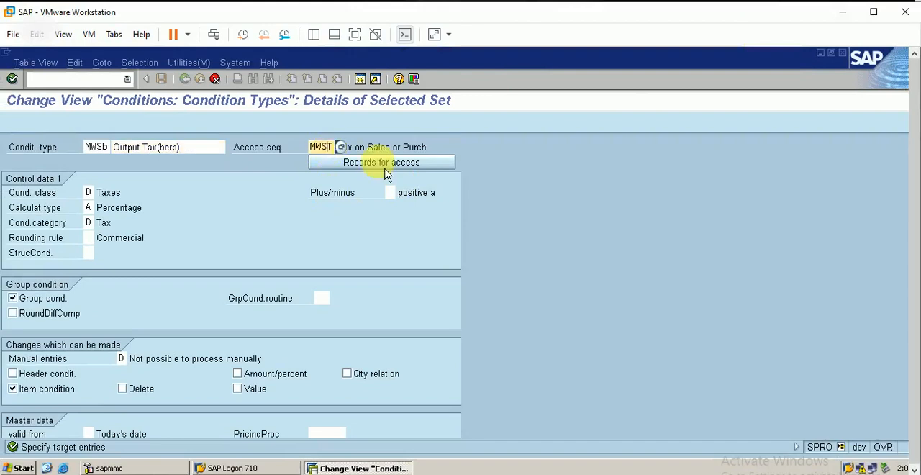
key(BackSpace)
key(BackSpace)
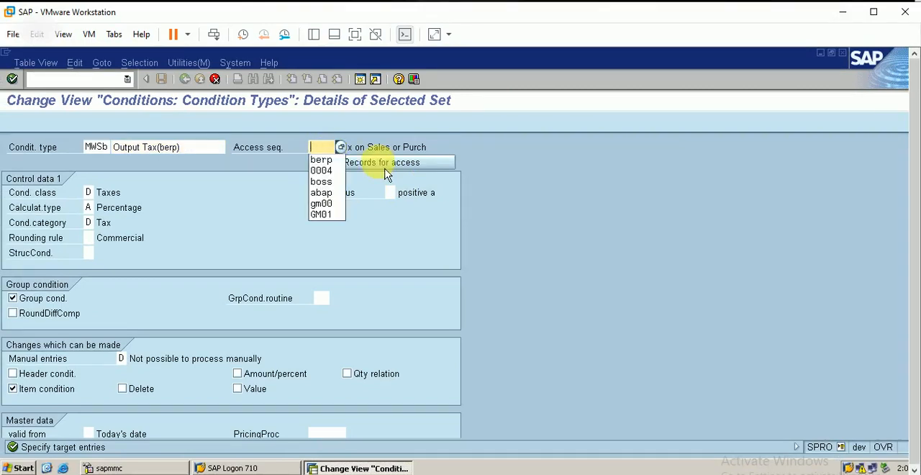
click(322, 159)
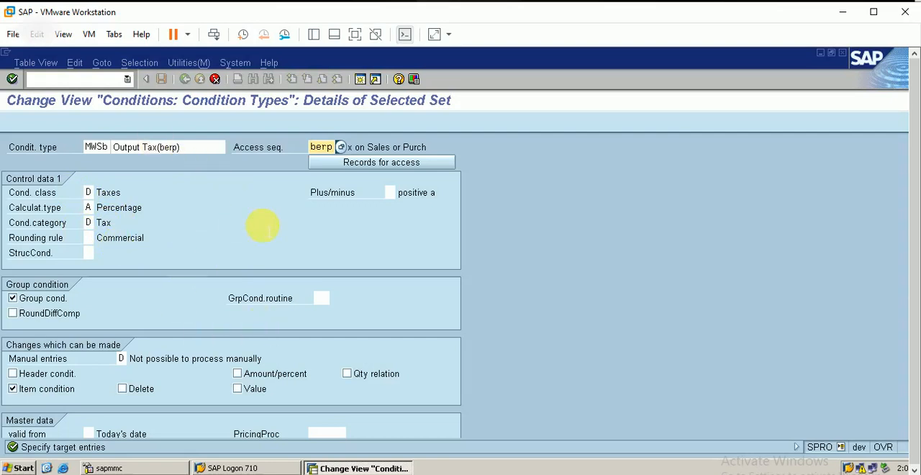
key(Return)
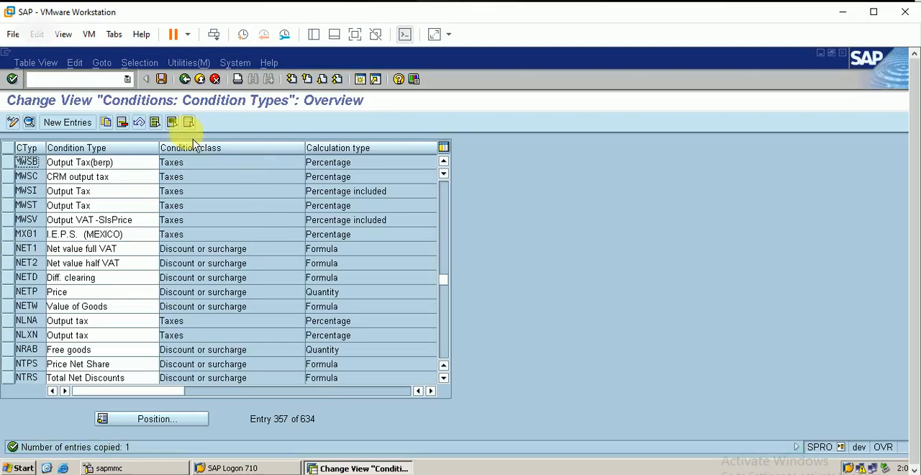
click(164, 81)
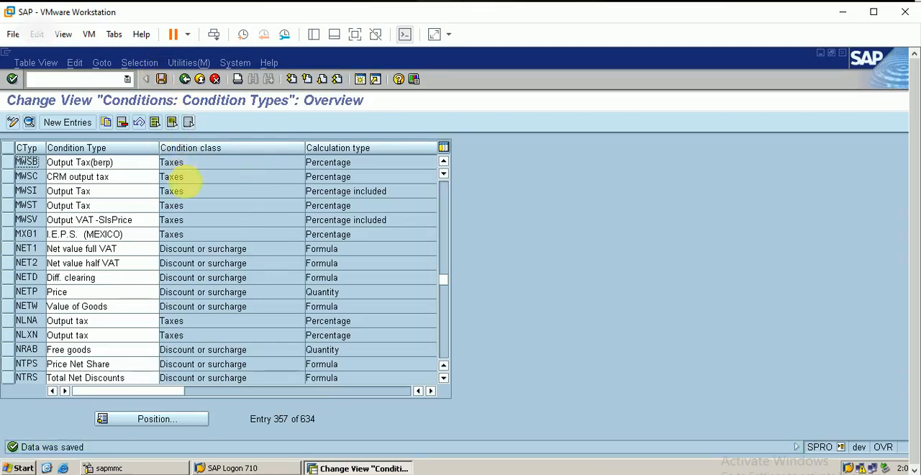
click(163, 79)
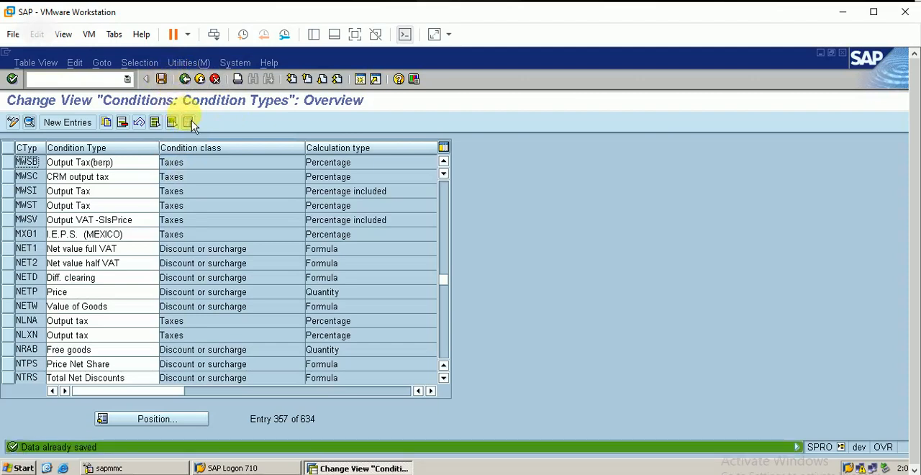
Leave the condition types overview and open the Maintain pricing procedures activity under Define And Assign Pricing Procedures.
click(184, 80)
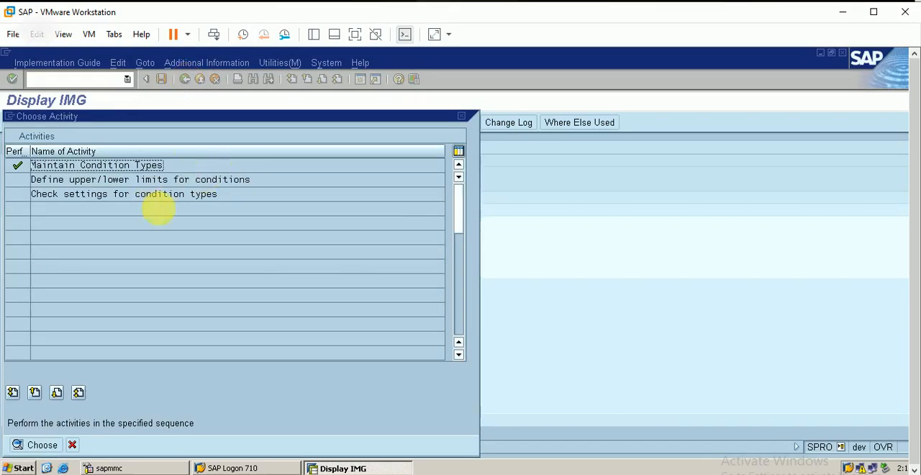
click(461, 116)
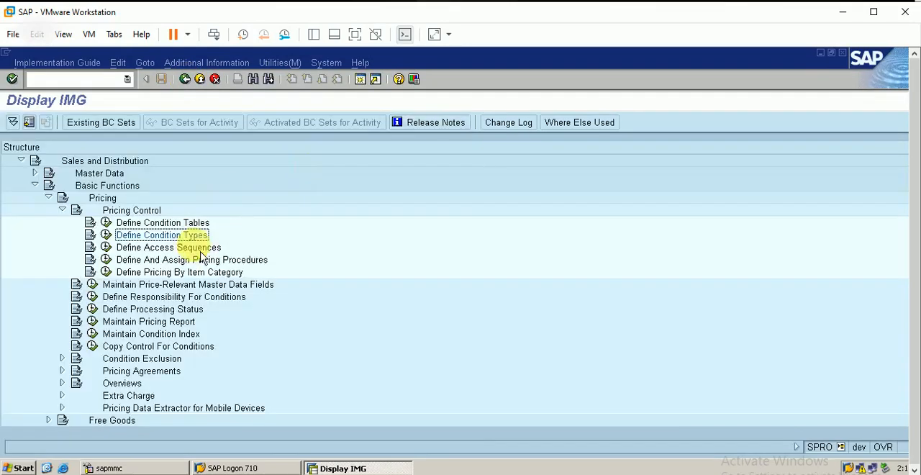
click(148, 260)
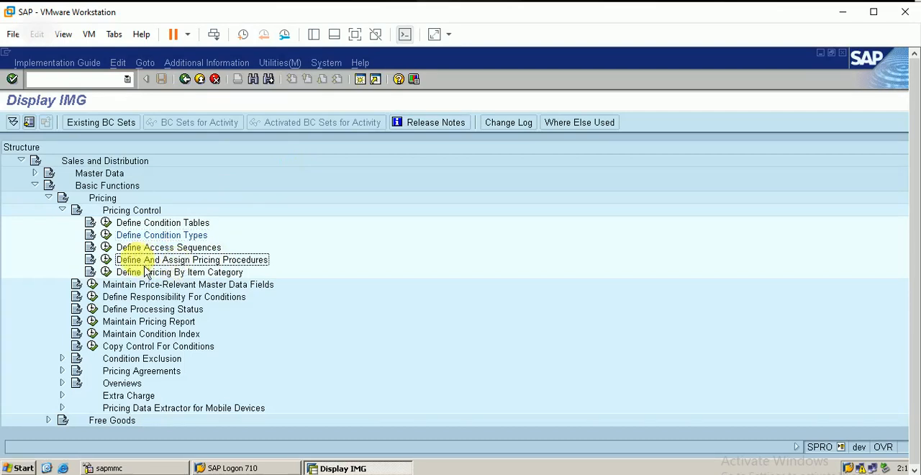
click(106, 260)
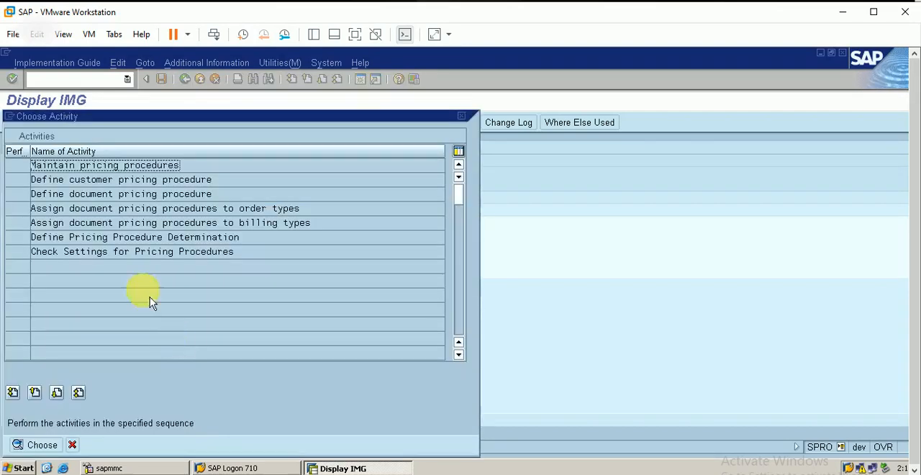
double_click(144, 165)
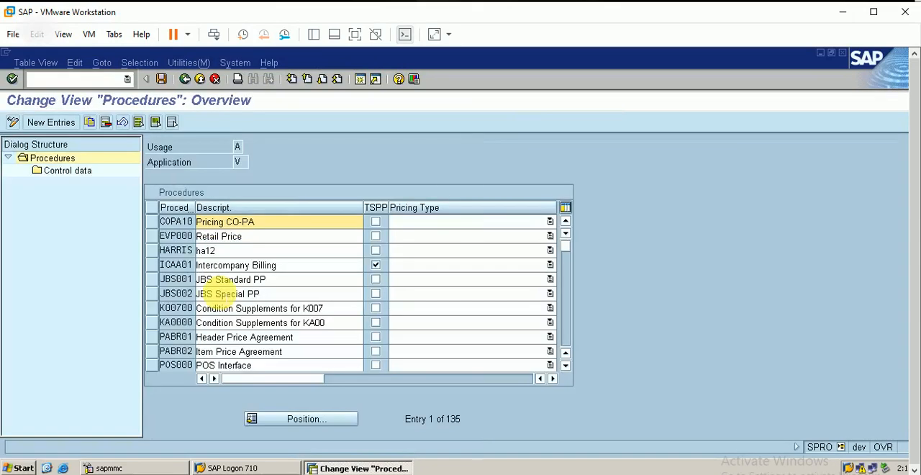
Create a new pricing procedure named berp and save it to the proposed customizing request.
click(61, 122)
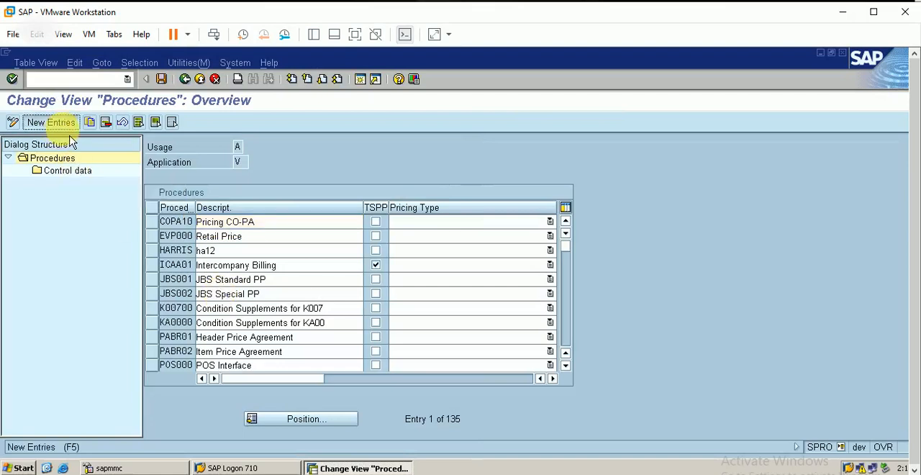
text(ber)
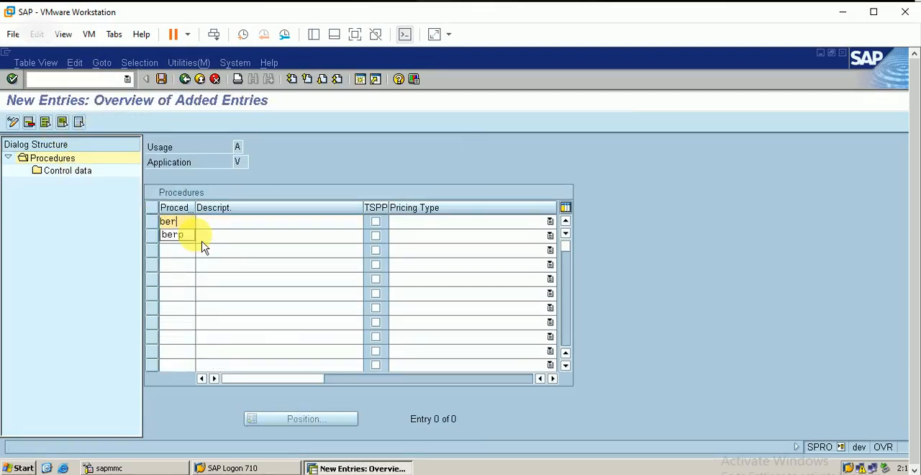
click(199, 238)
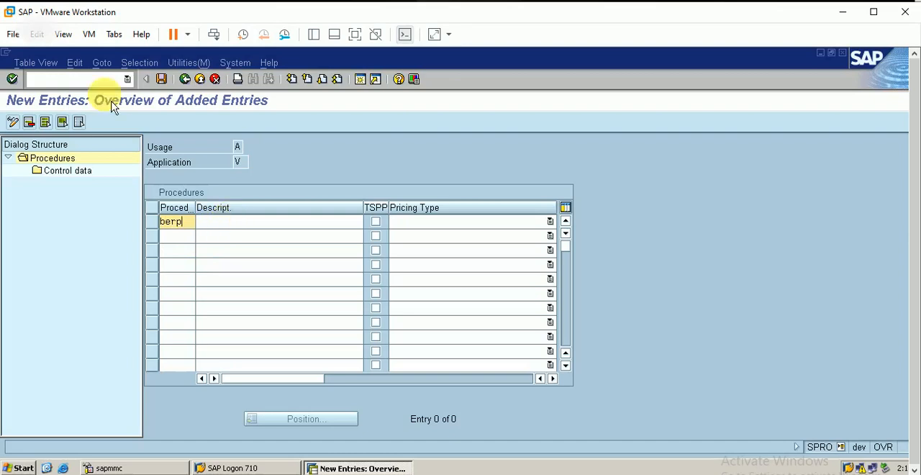
click(161, 79)
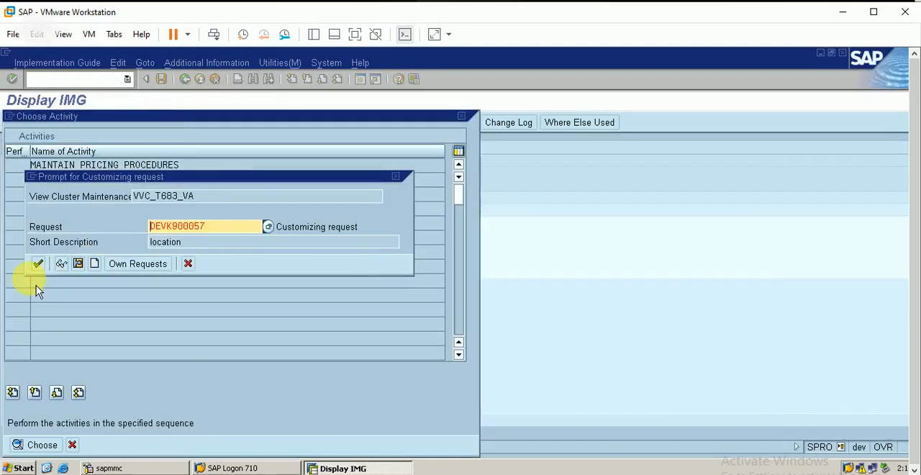
click(39, 265)
Open the control data of procedure BERP and add new entries for steps 10, 20, 30 and 40.
click(163, 236)
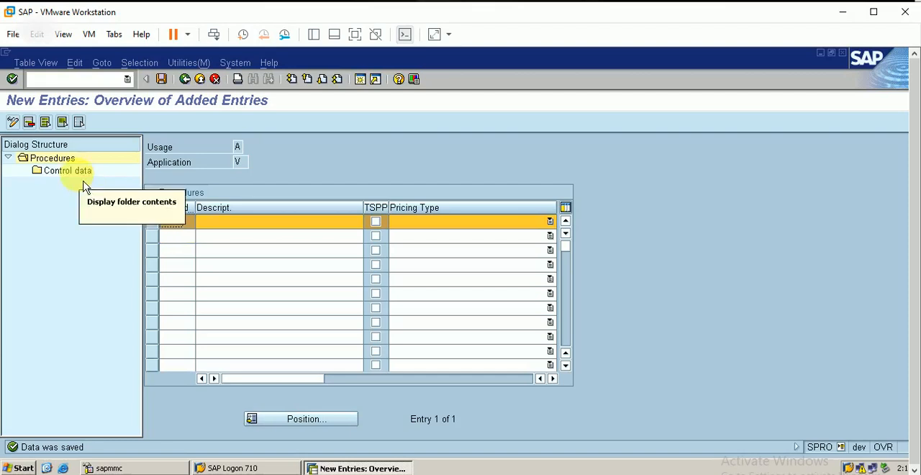
click(63, 171)
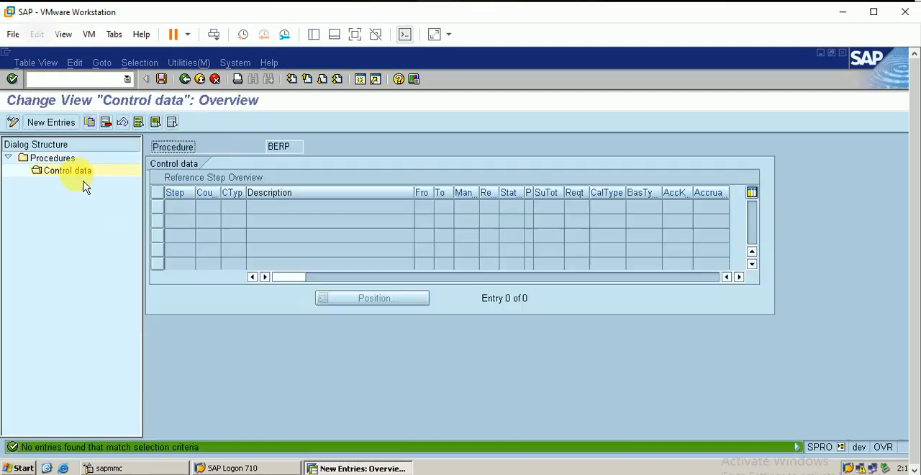
click(75, 129)
text(10)
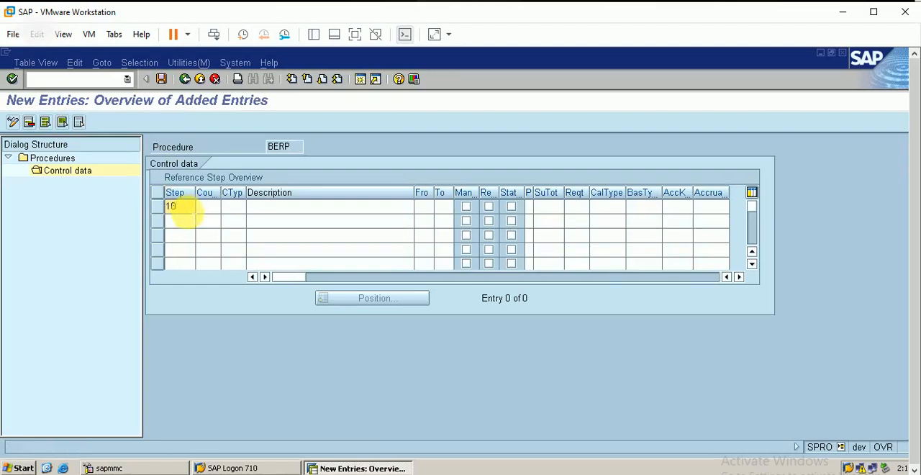
click(185, 220)
text(20)
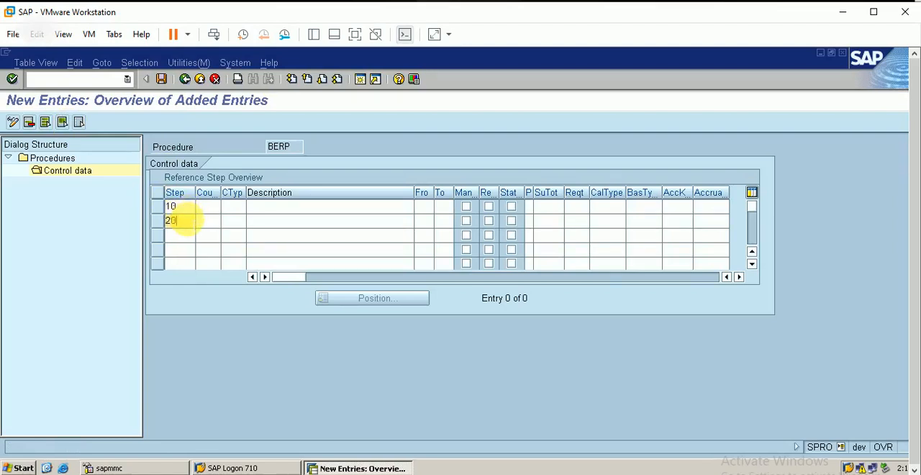
key(Down)
text(30)
key(Down)
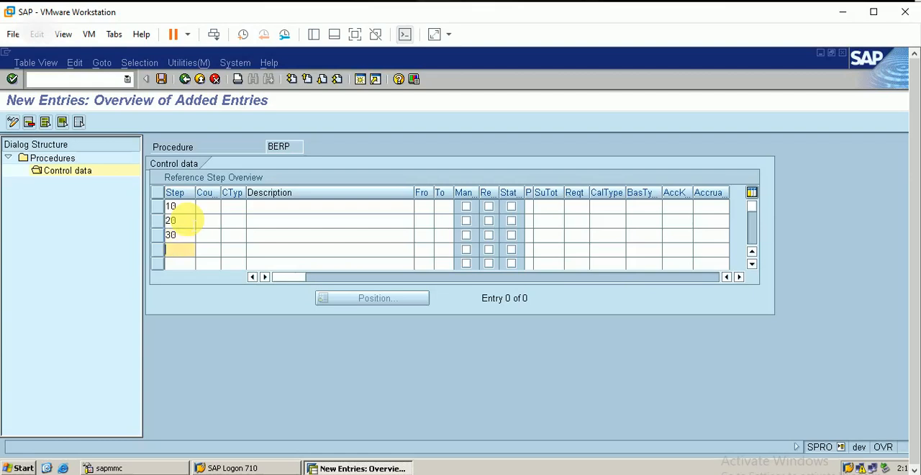
text(40)
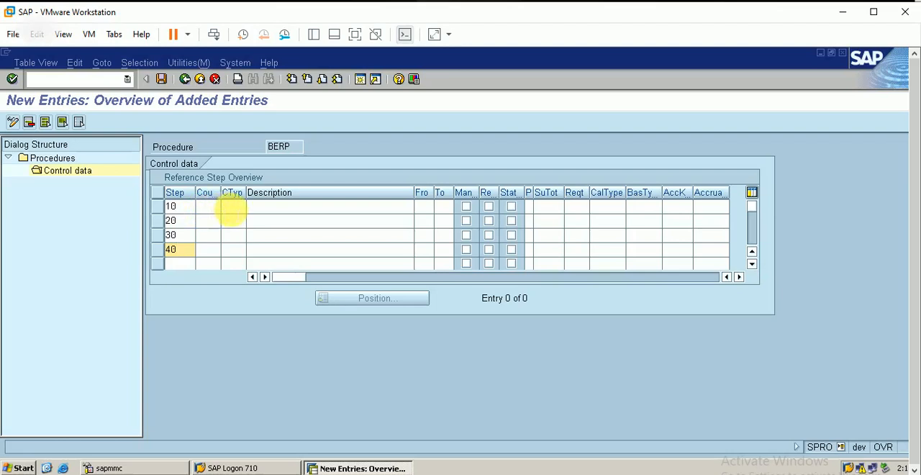
Assign condition types prbe, k0be, kfbe and mwsb to steps 10, 20, 30 and 40 respectively.
click(232, 208)
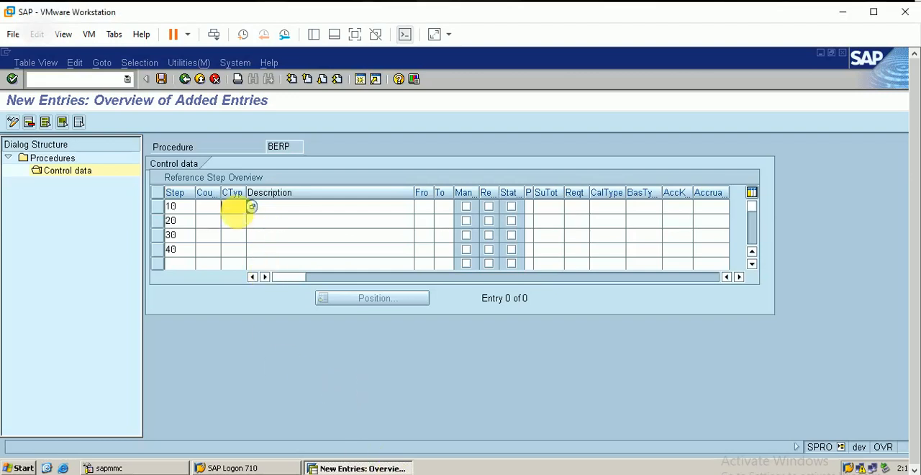
text(prbe)
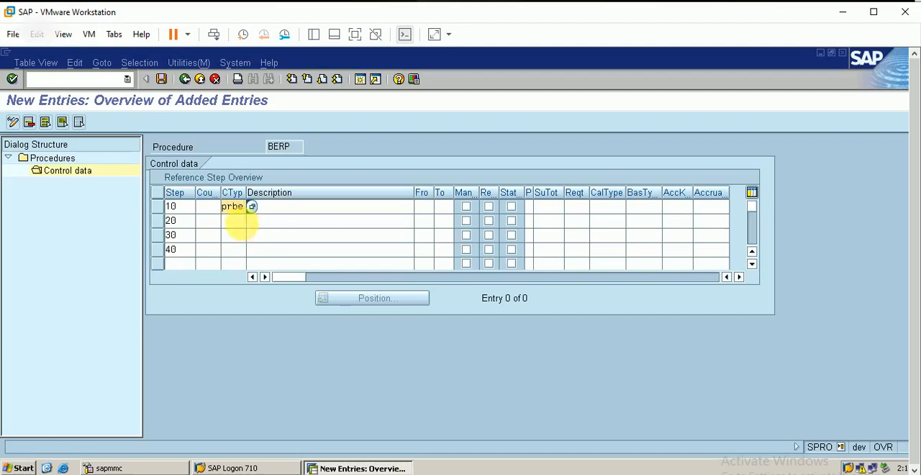
click(240, 221)
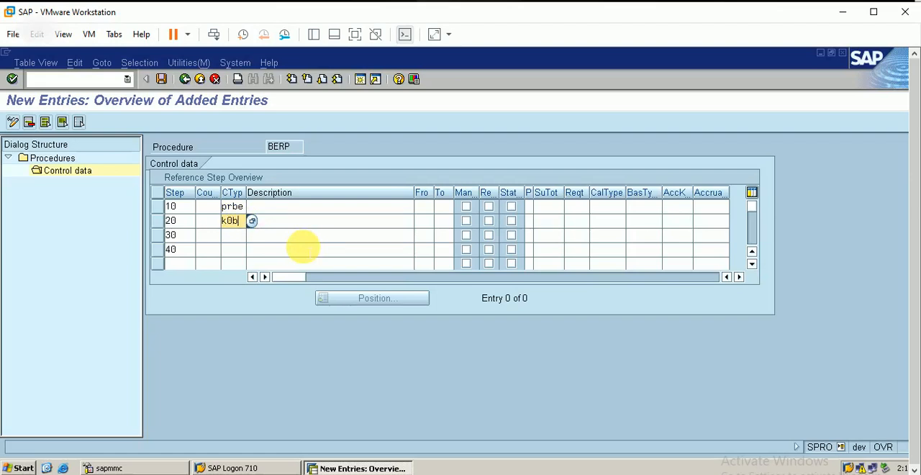
text(k0be)
click(234, 236)
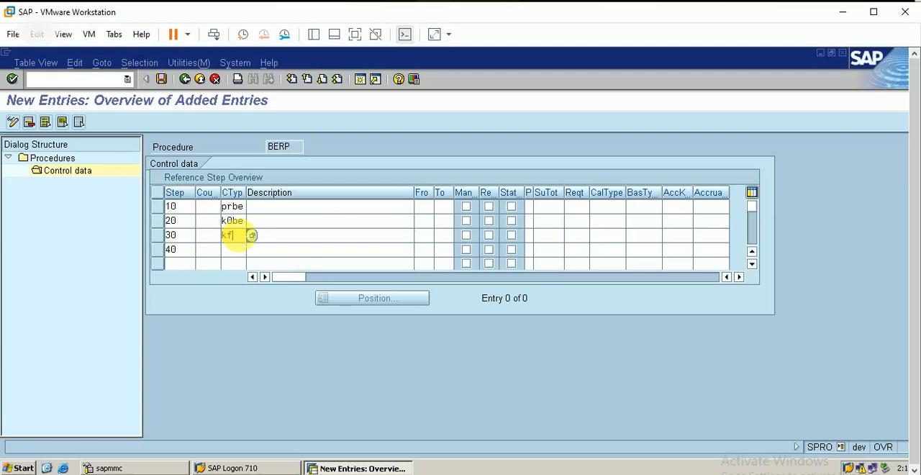
click(233, 249)
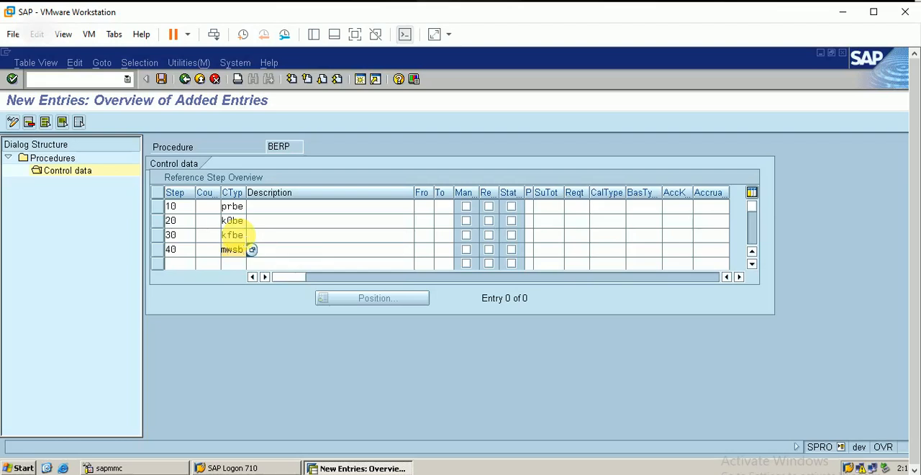
key(Return)
key(Return)
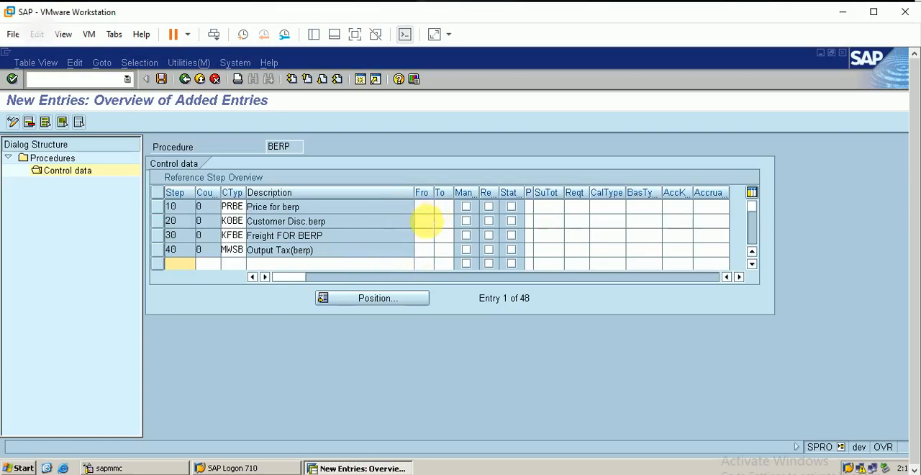
Set the From reference of steps 20, 30 and 40 to 10, and enable the Man option for price step 10.
click(424, 221)
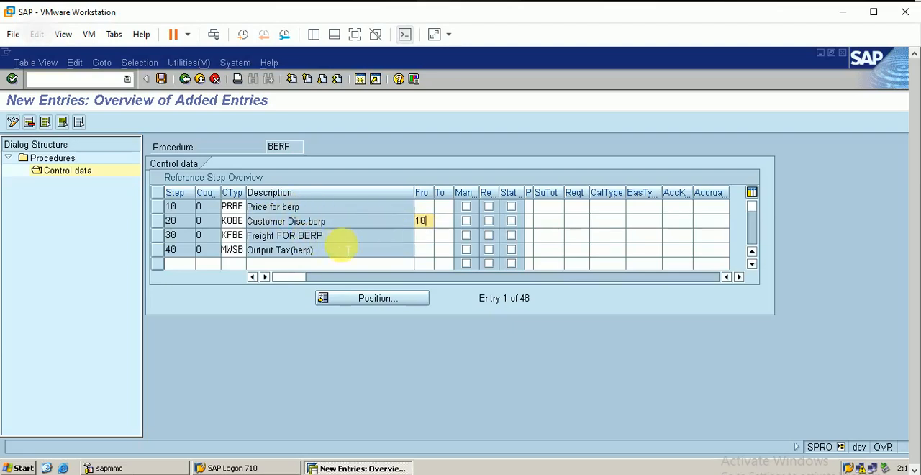
click(425, 237)
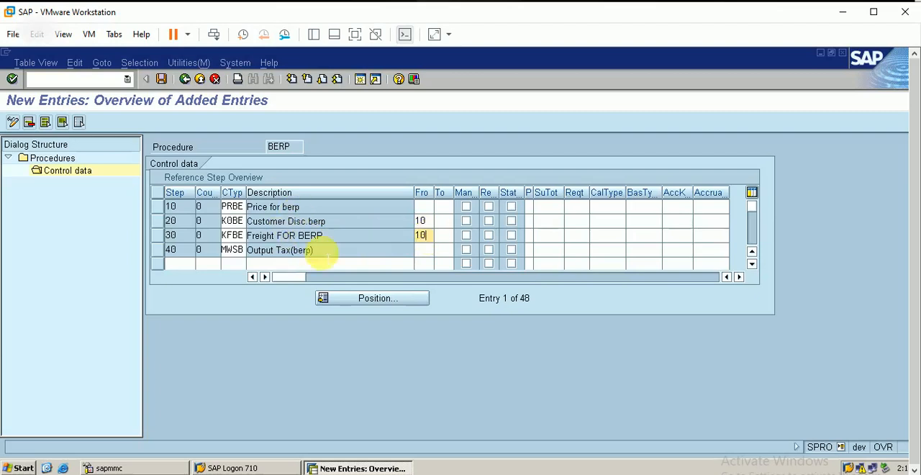
click(424, 251)
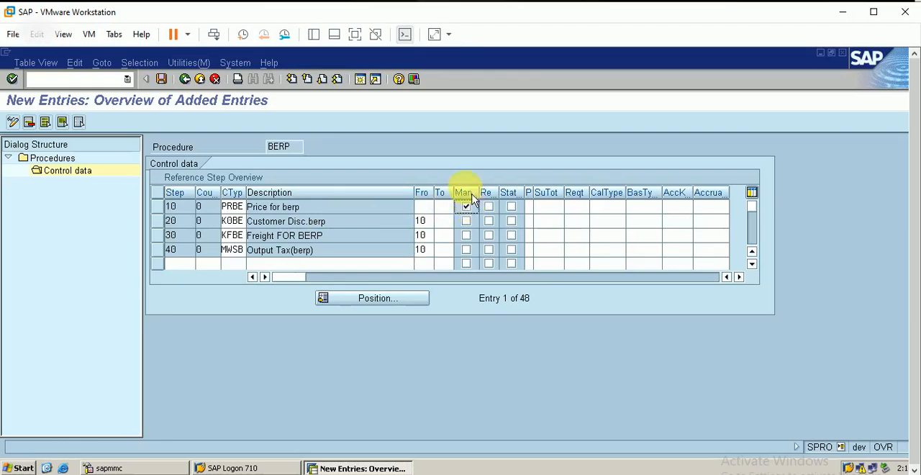
click(467, 207)
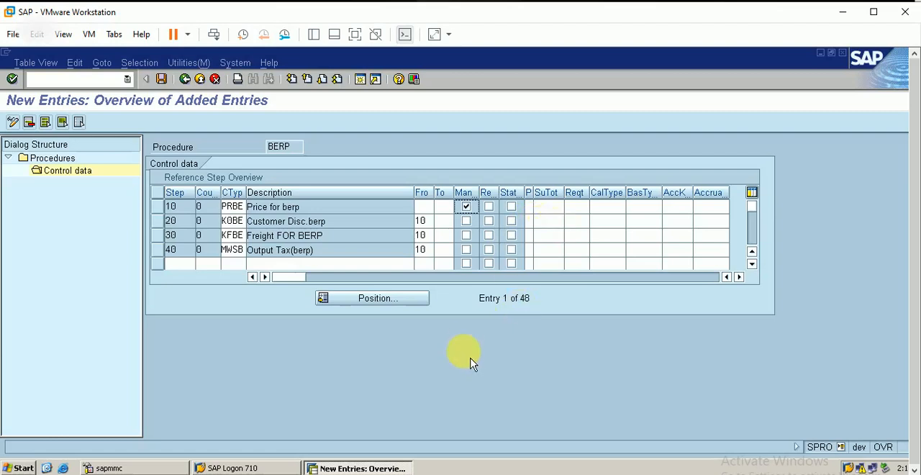
key(Return)
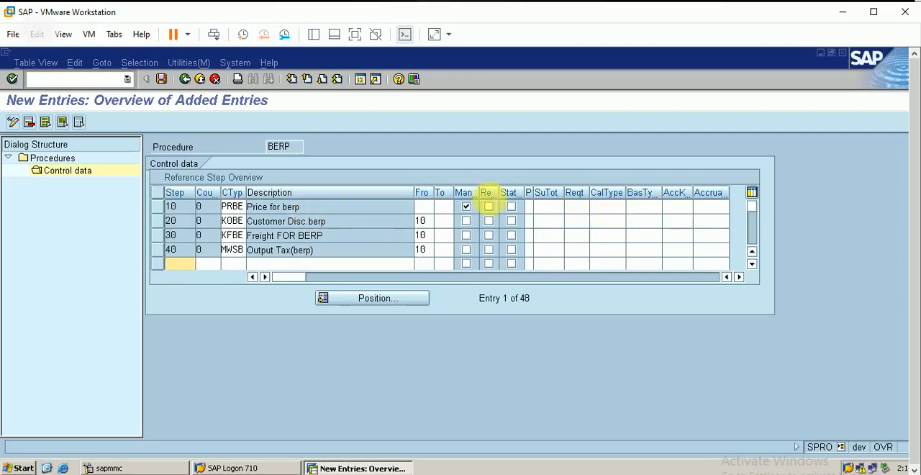
Assign account key ERL, Sales revenues, to the price condition PRBE in step 10.
click(669, 207)
click(698, 206)
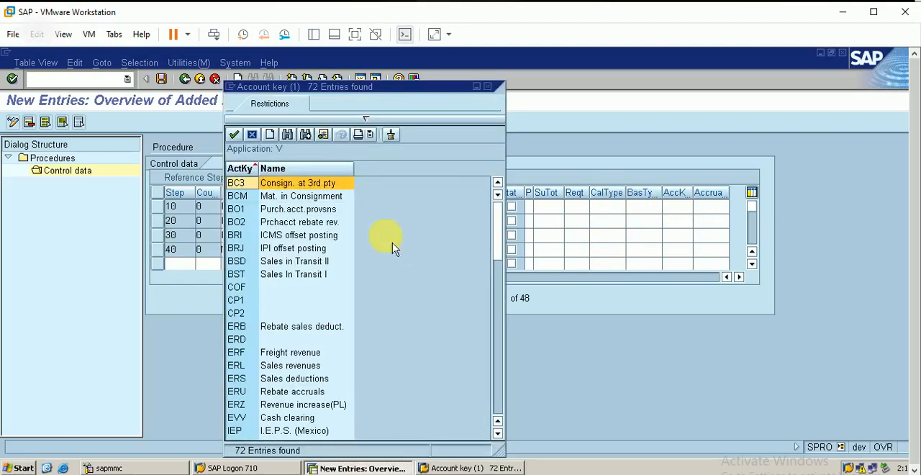
click(291, 365)
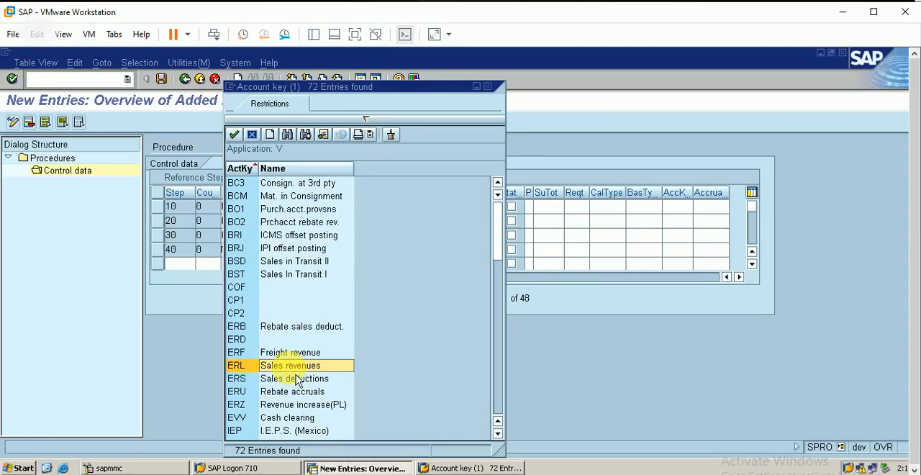
double_click(291, 367)
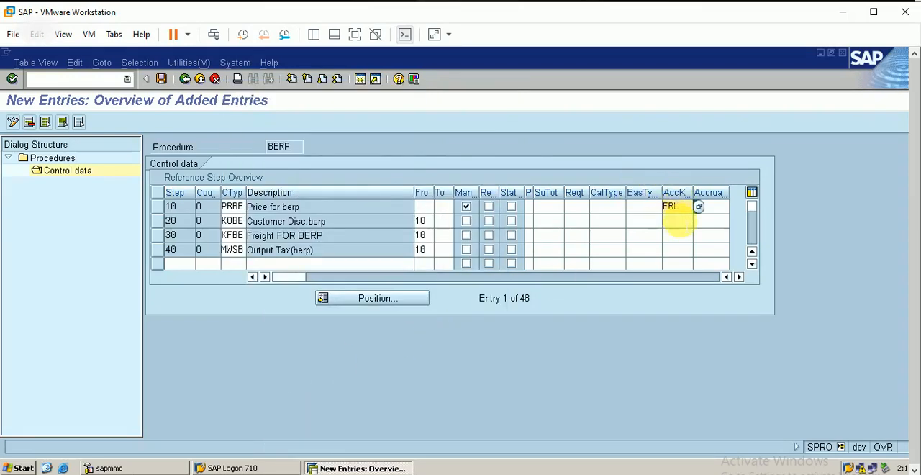
click(686, 209)
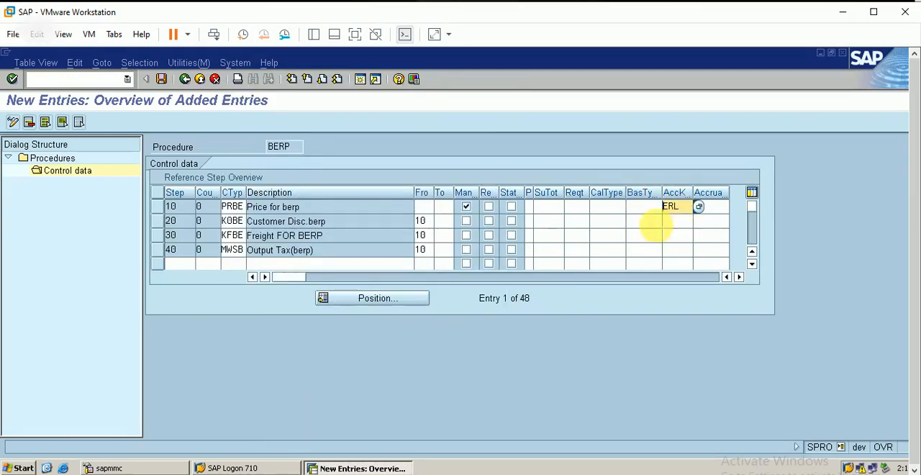
Assign account key ERS, Sales deductions, to the customer discount condition K0BE in step 20.
click(674, 223)
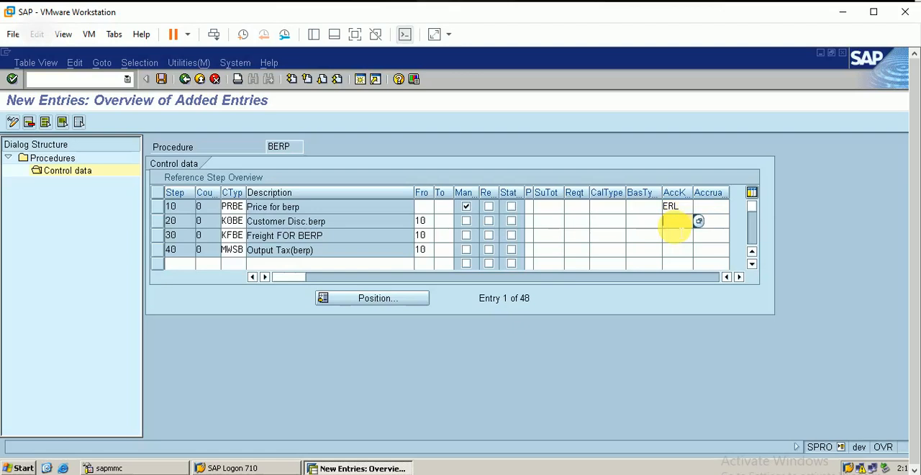
click(698, 221)
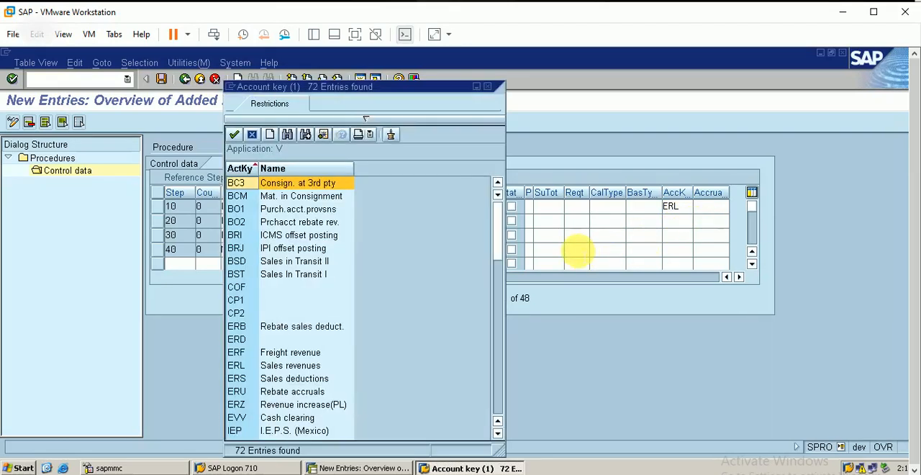
click(300, 382)
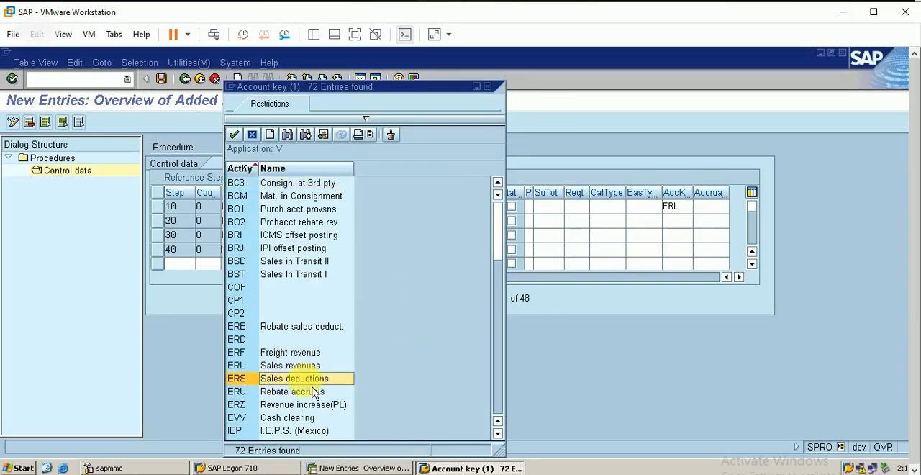
double_click(291, 378)
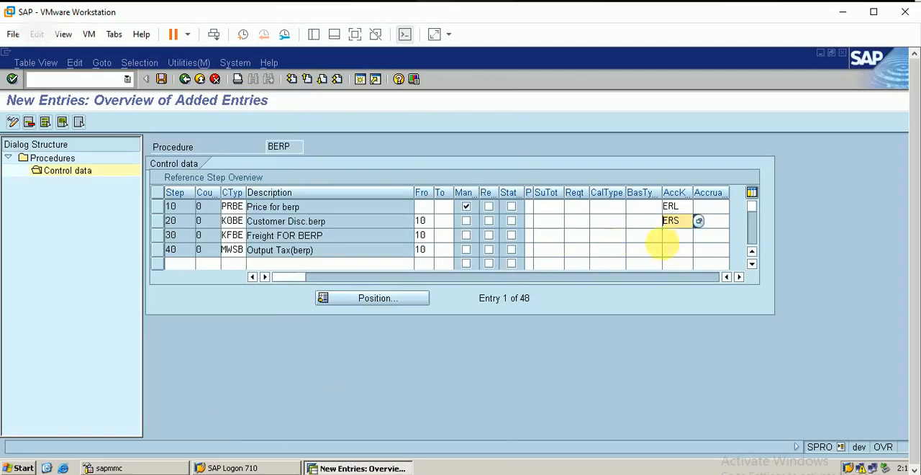
Assign account key ERF, Freight revenue, to the freight condition KFBE in step 30.
click(680, 236)
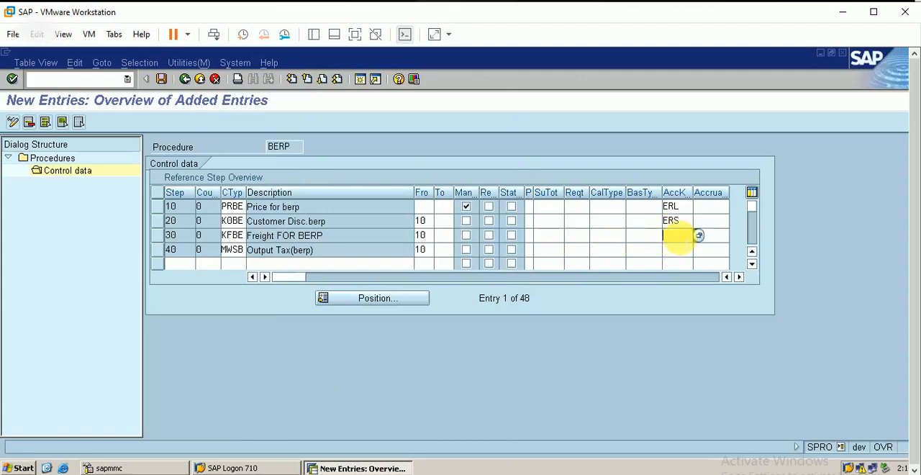
click(698, 235)
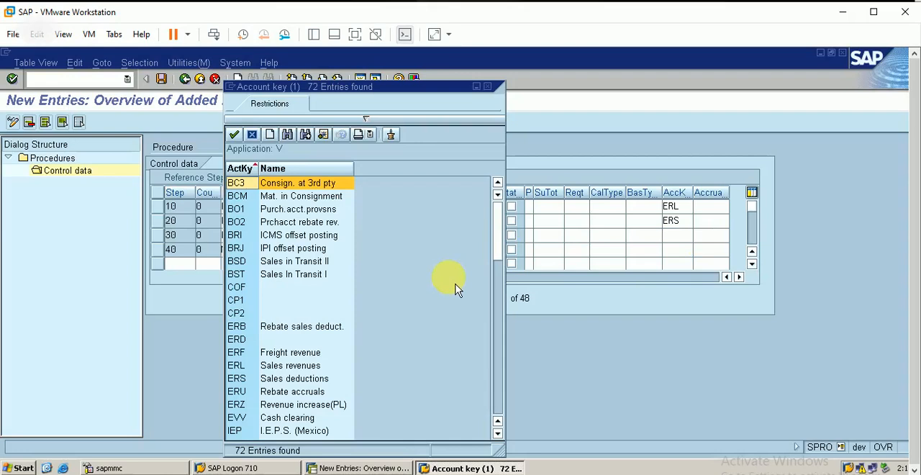
click(297, 358)
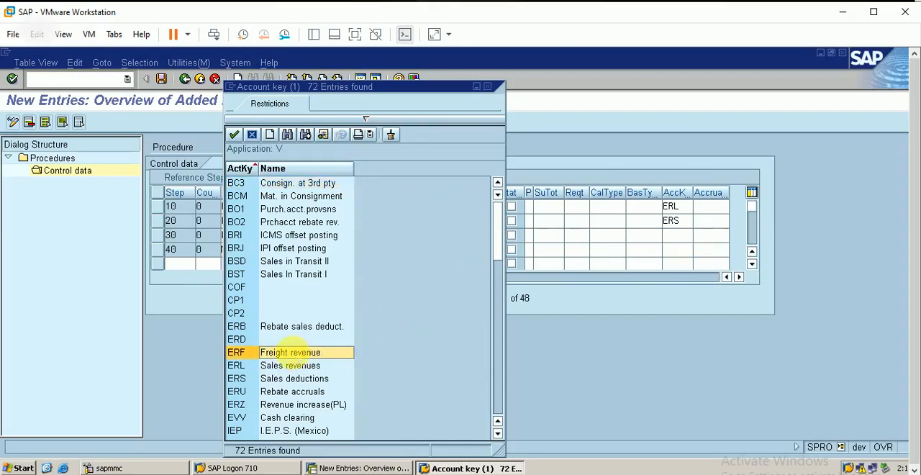
double_click(293, 355)
Assign account key MWS, Taxes on sls/purch., to the output tax condition MWSB in step 40.
click(673, 249)
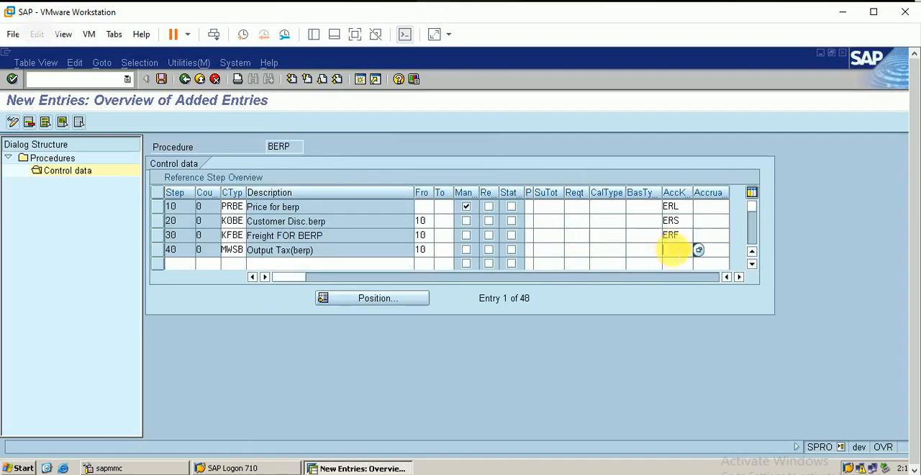
click(699, 249)
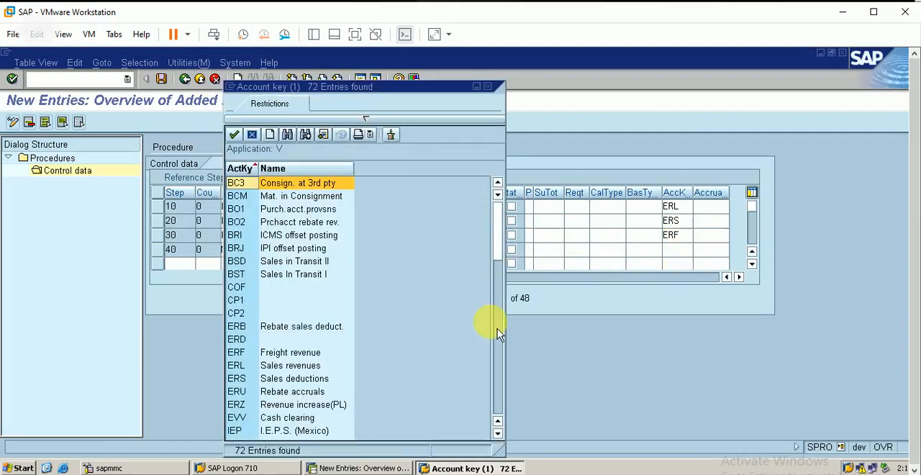
click(500, 434)
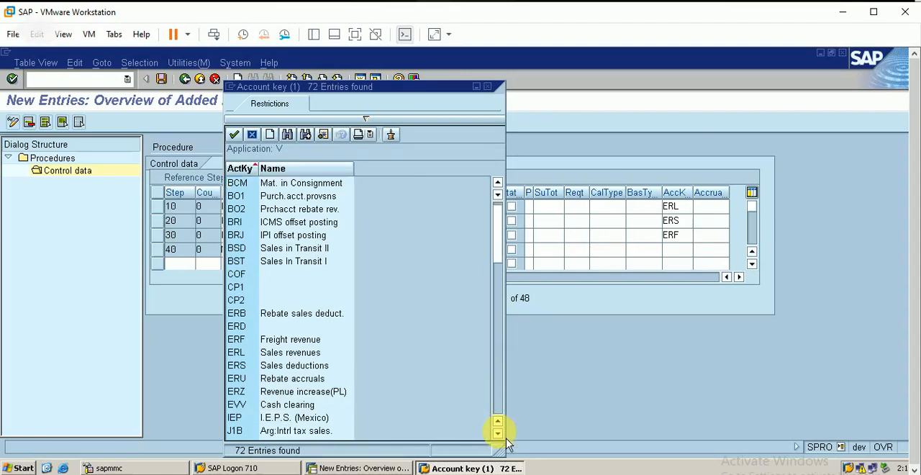
drag(500, 434, 500, 434)
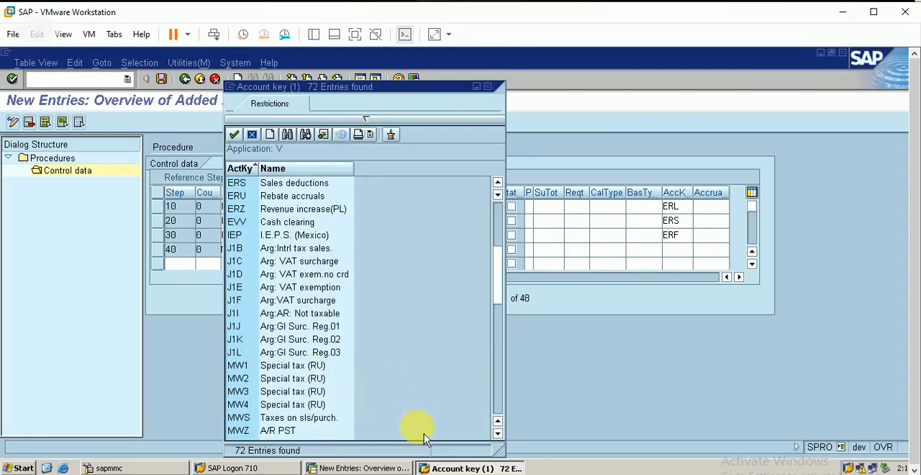
click(323, 424)
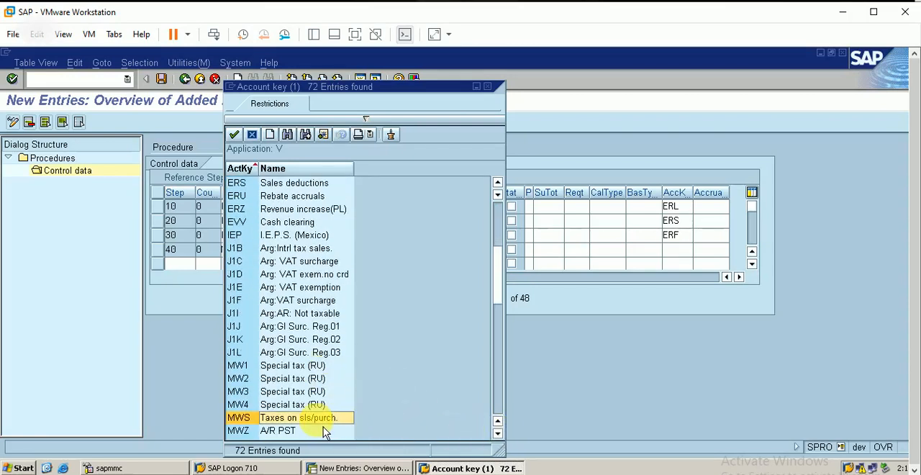
click(497, 433)
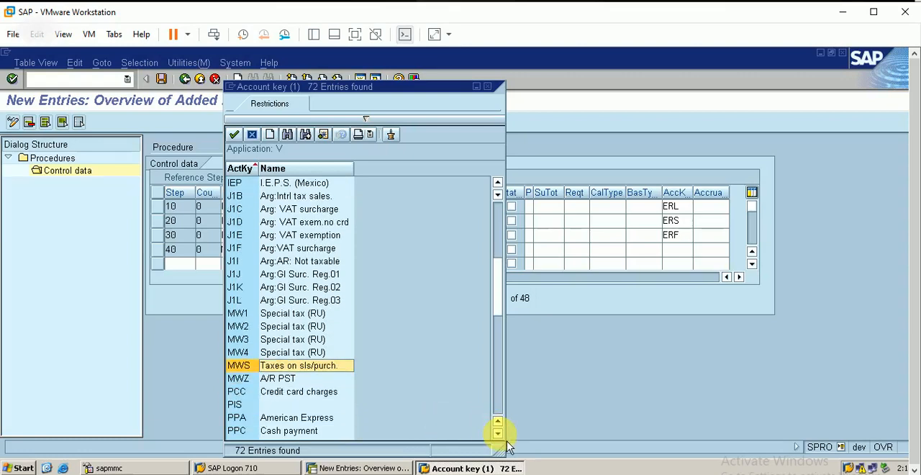
click(498, 433)
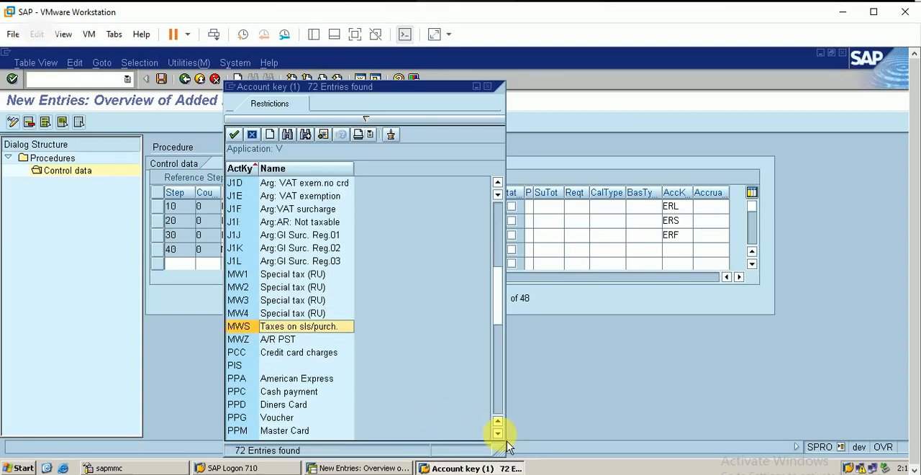
double_click(317, 330)
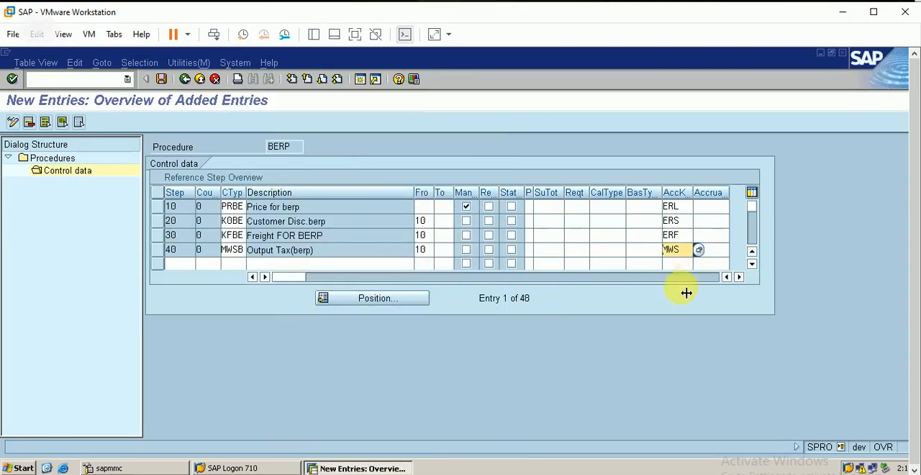
Save the new control data entries of procedure BERP and go back to the control data overview.
key(Return)
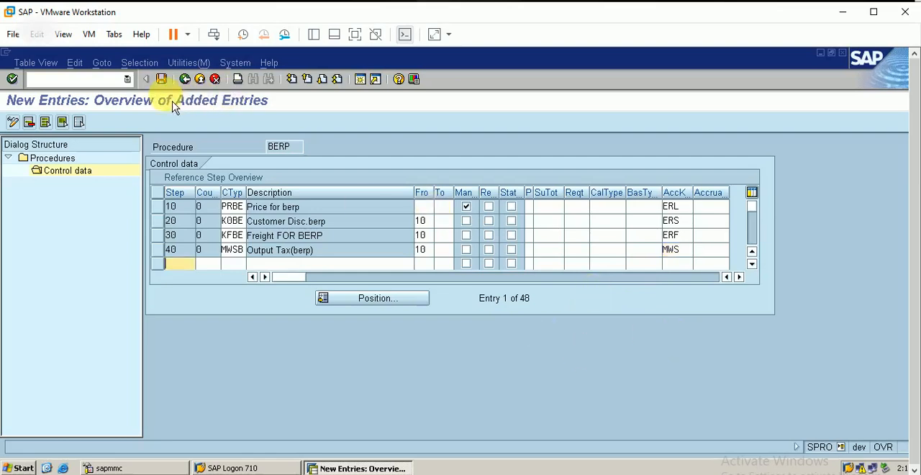
click(161, 79)
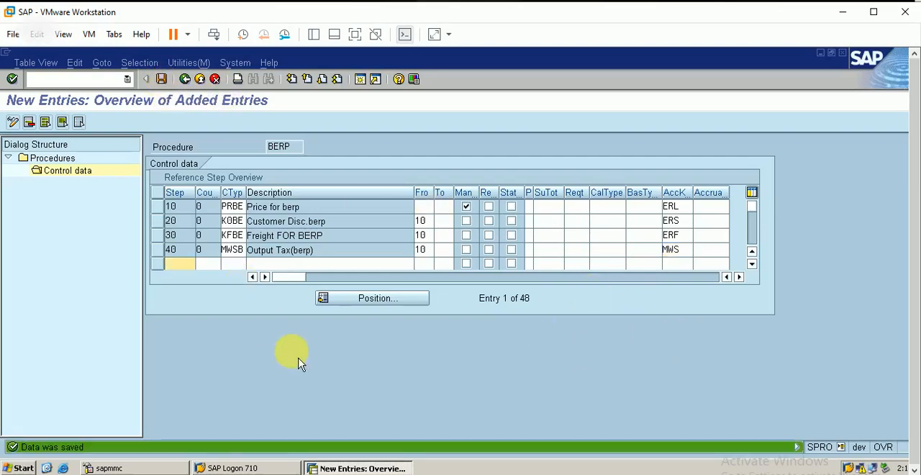
key(F3)
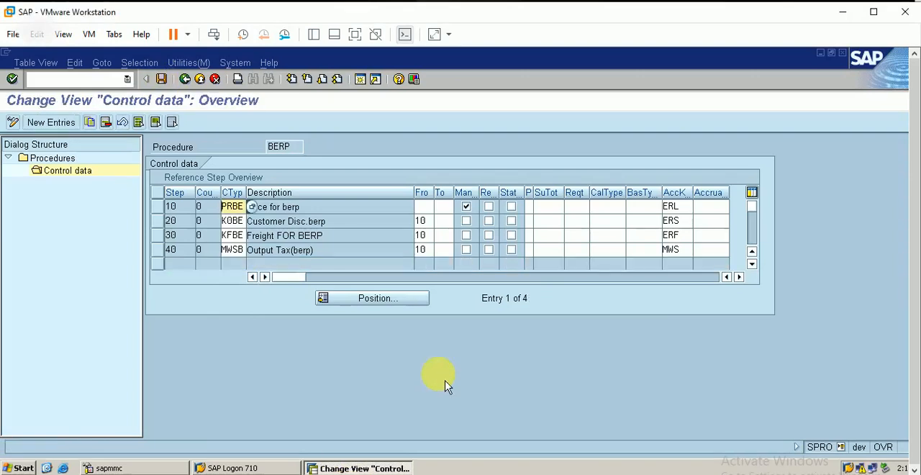
Set the print ID of steps 20 and 30 to X, Printing at item level (previous procedure).
click(536, 222)
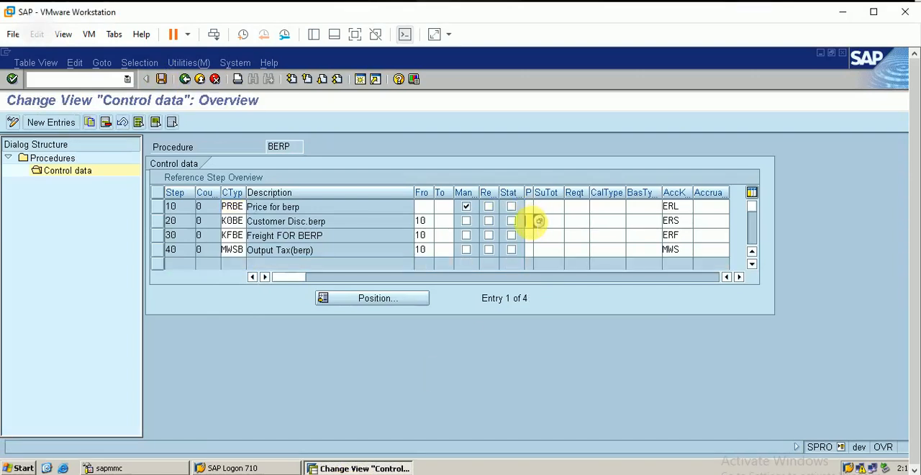
key(F4)
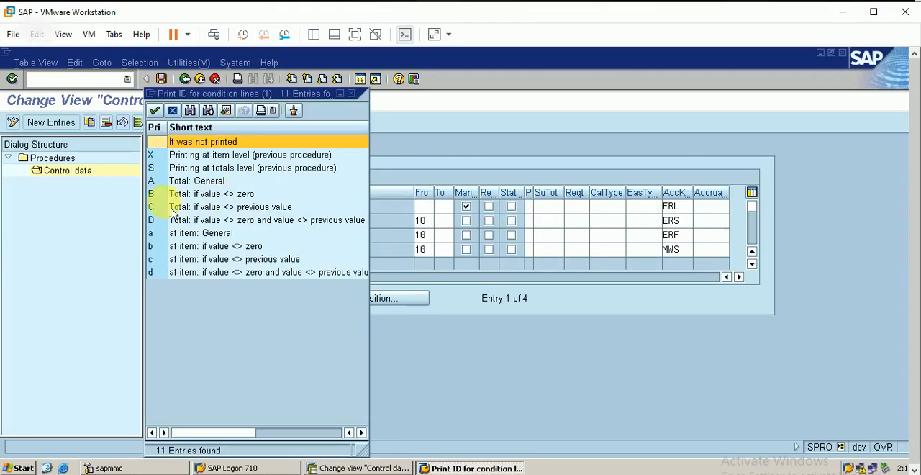
double_click(231, 155)
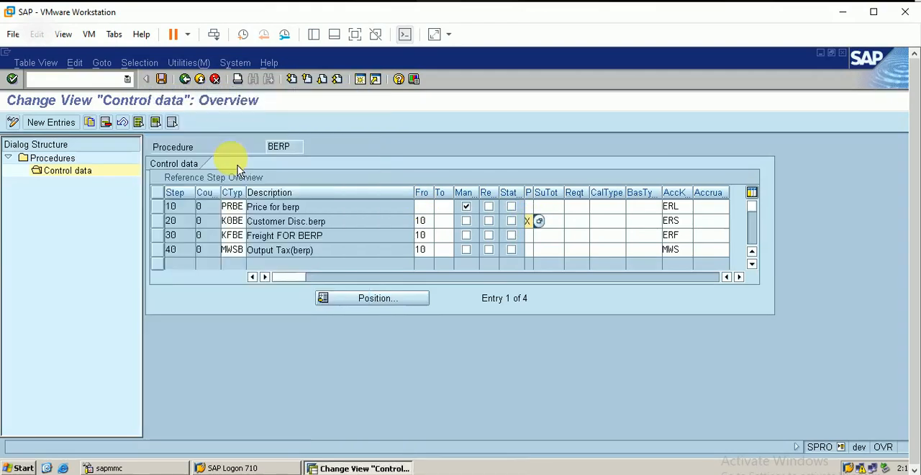
click(536, 235)
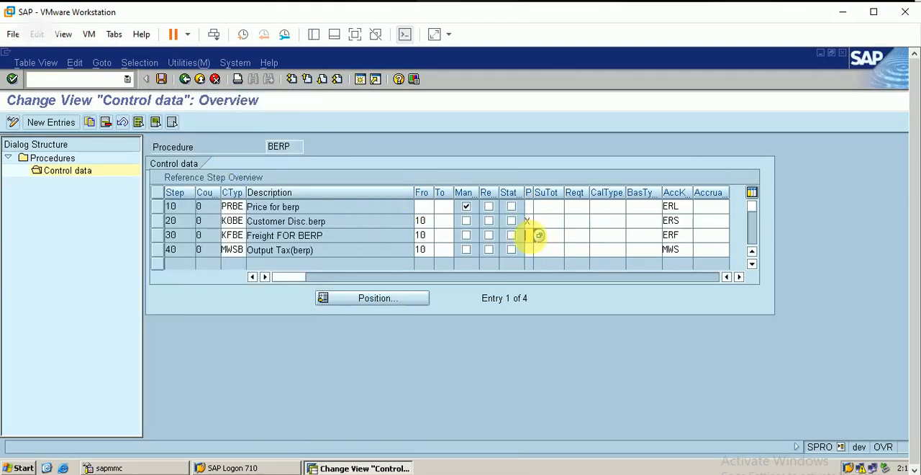
click(538, 235)
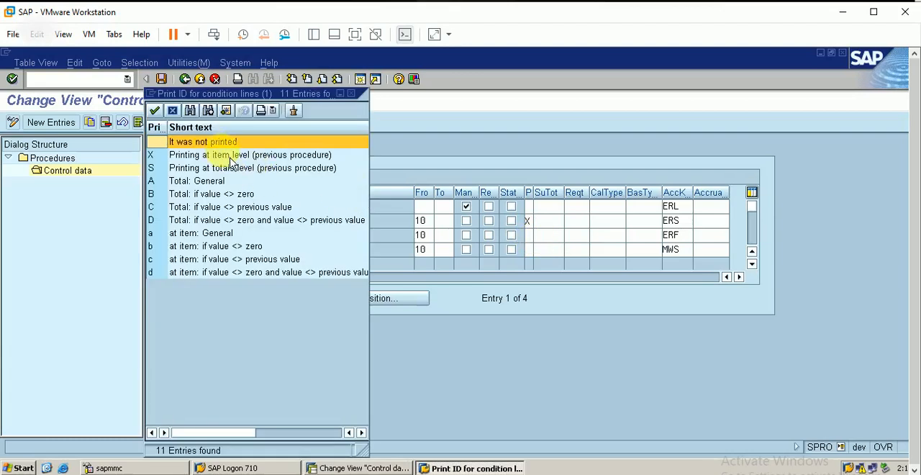
double_click(228, 154)
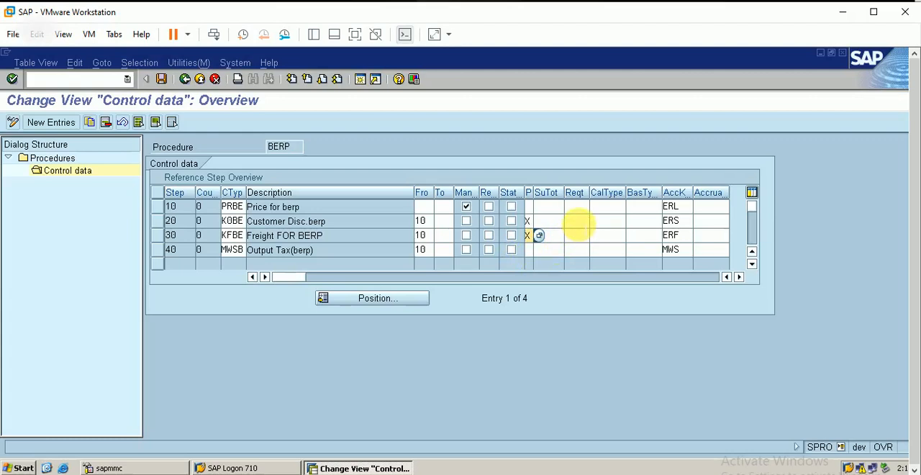
Assign requirement routine 2, Item with pricing, to the discount in step 20 and the freight in step 30.
click(575, 221)
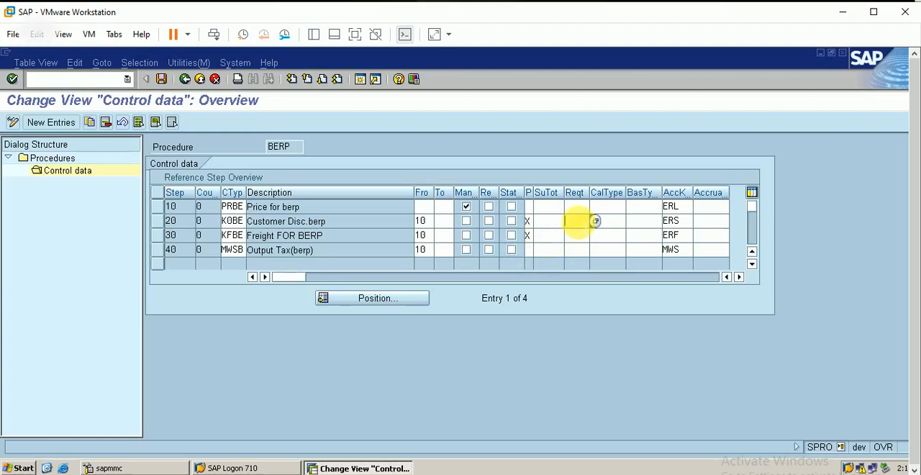
click(595, 221)
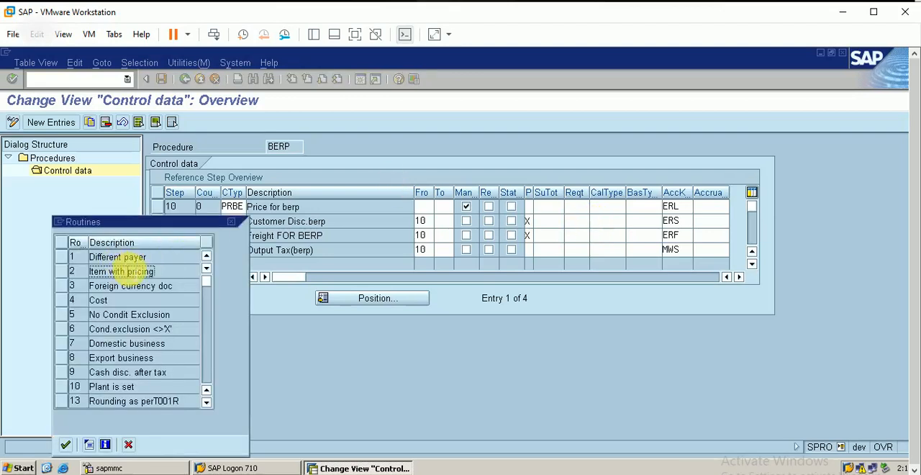
double_click(124, 271)
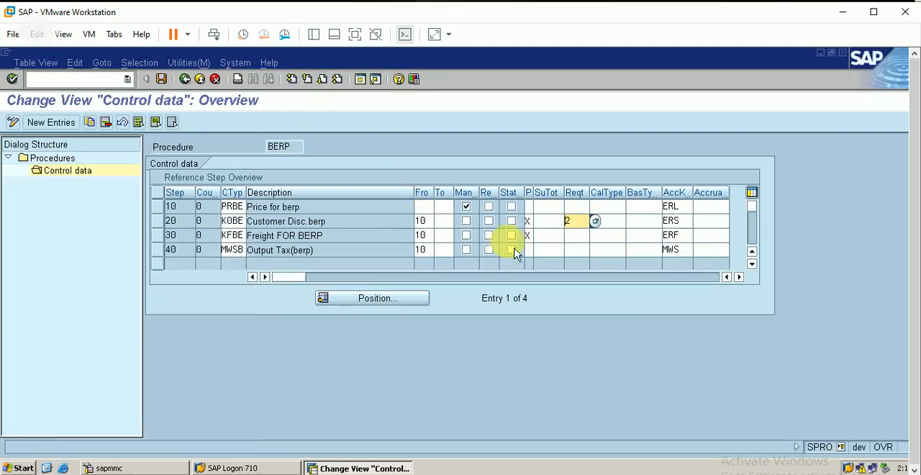
click(574, 236)
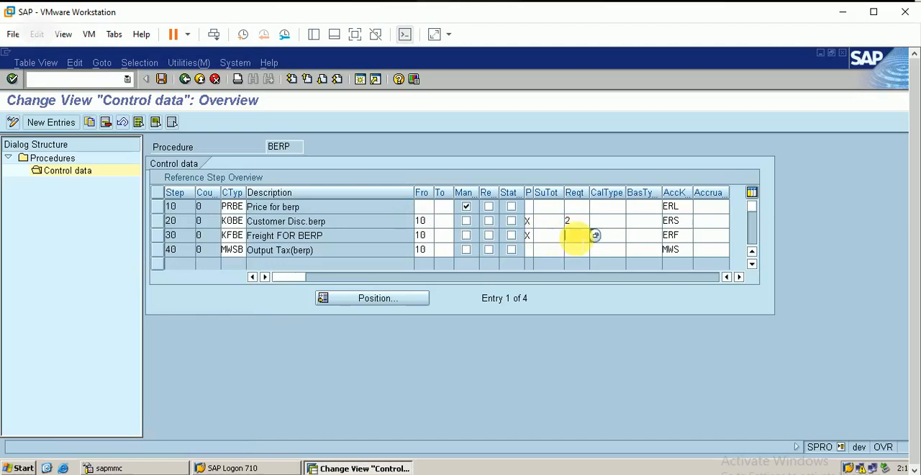
click(596, 235)
double_click(126, 271)
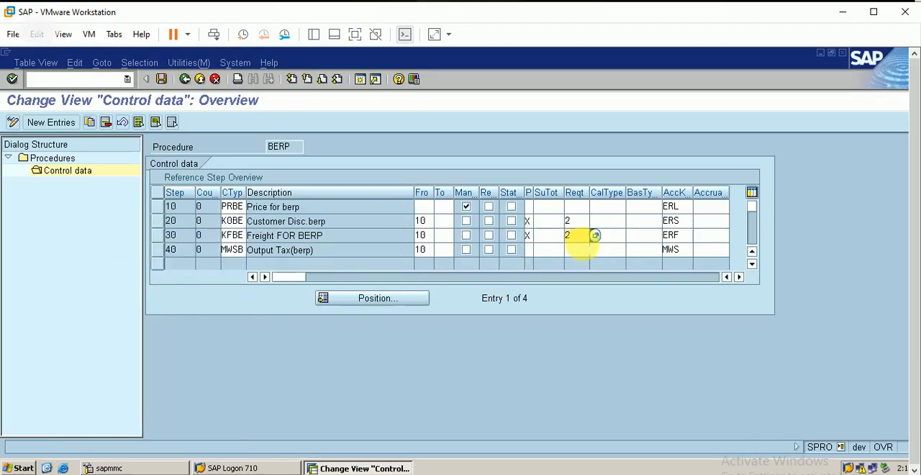
Assign requirement routine 10, Plant is set, to the output tax condition MWSB in step 40.
click(585, 249)
click(596, 250)
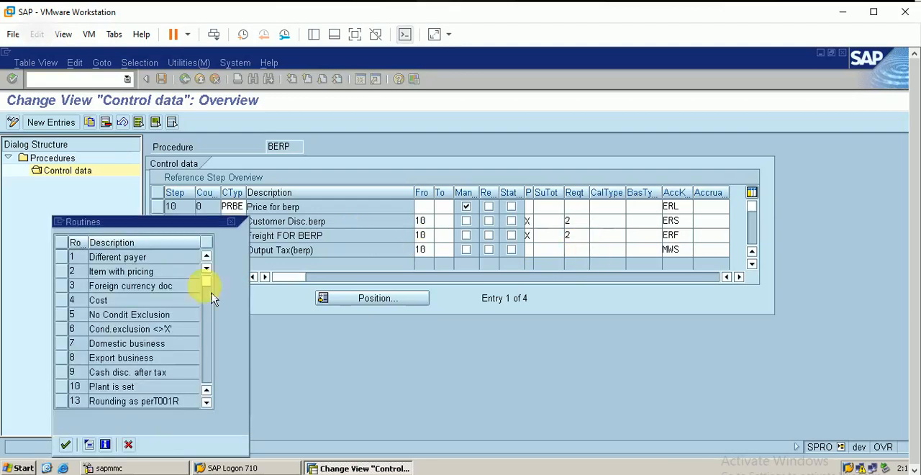
double_click(111, 386)
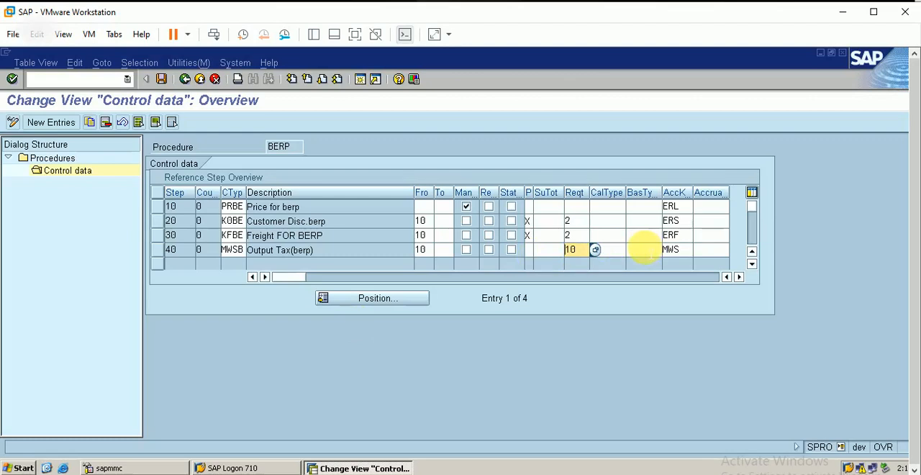
click(642, 248)
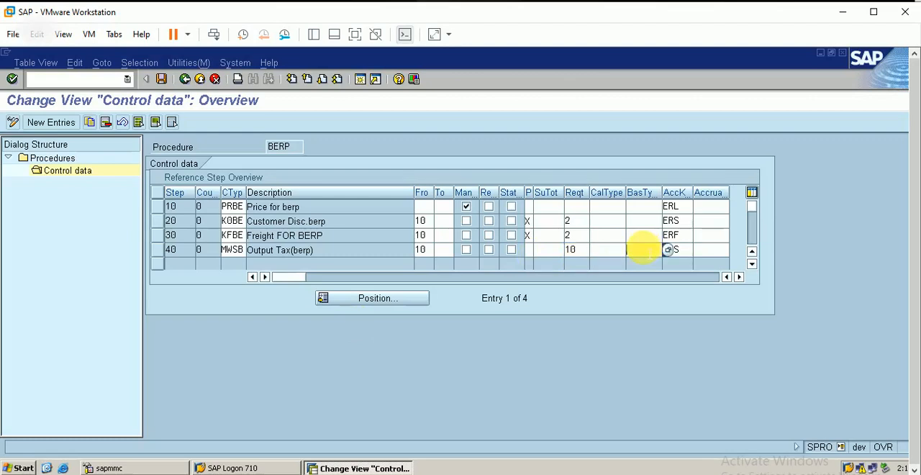
click(669, 250)
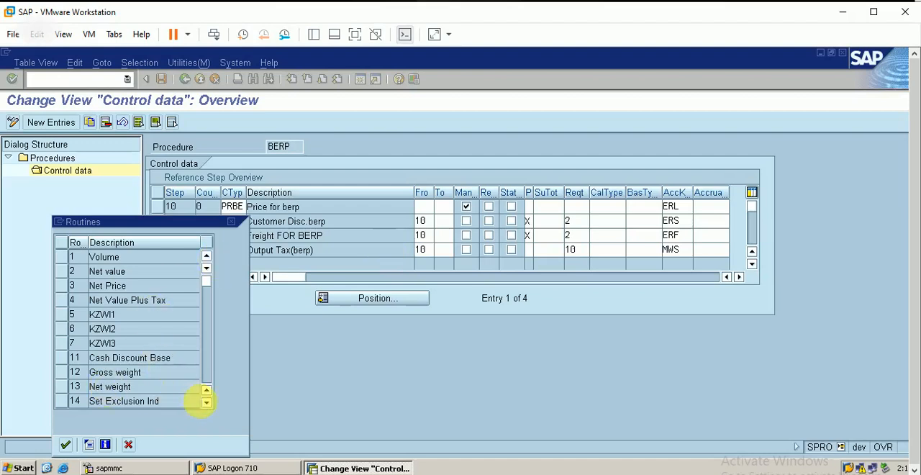
click(207, 403)
click(207, 403)
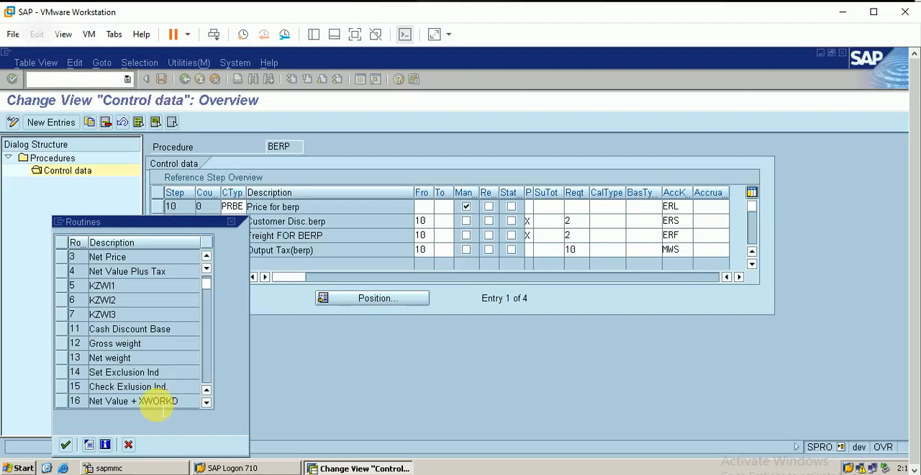
click(231, 221)
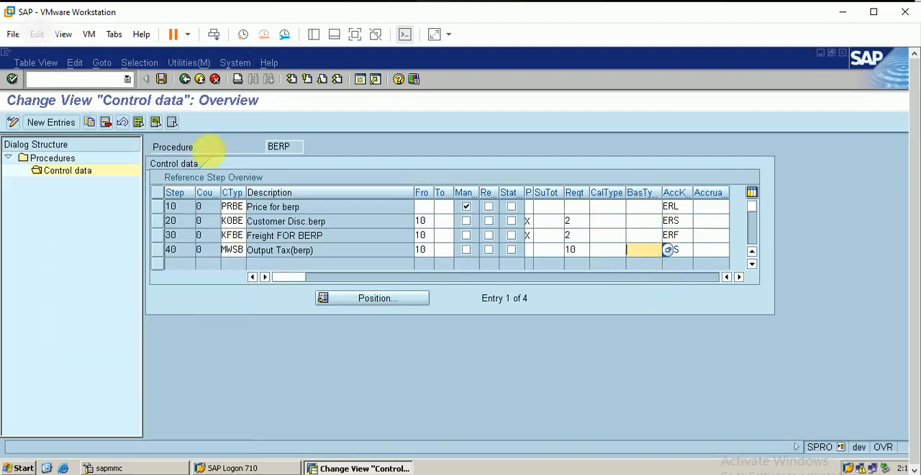
Save the print ID and requirement changes to the BERP control data and acknowledge the information dialog.
click(161, 80)
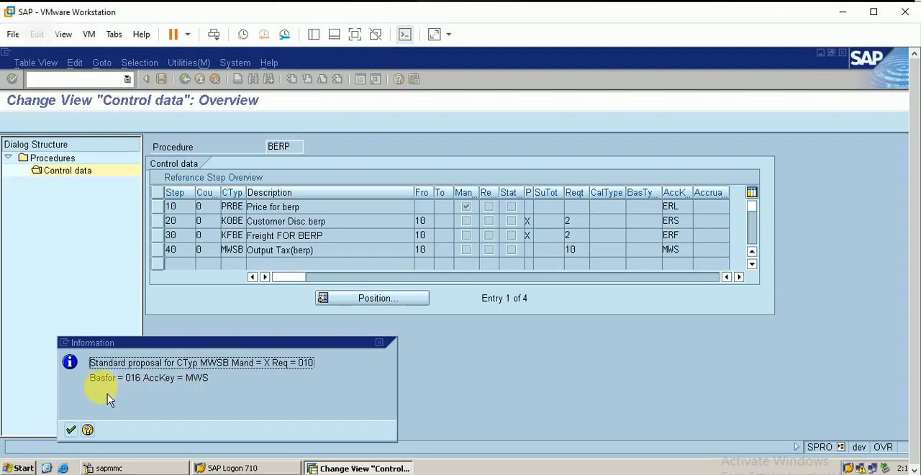
click(71, 429)
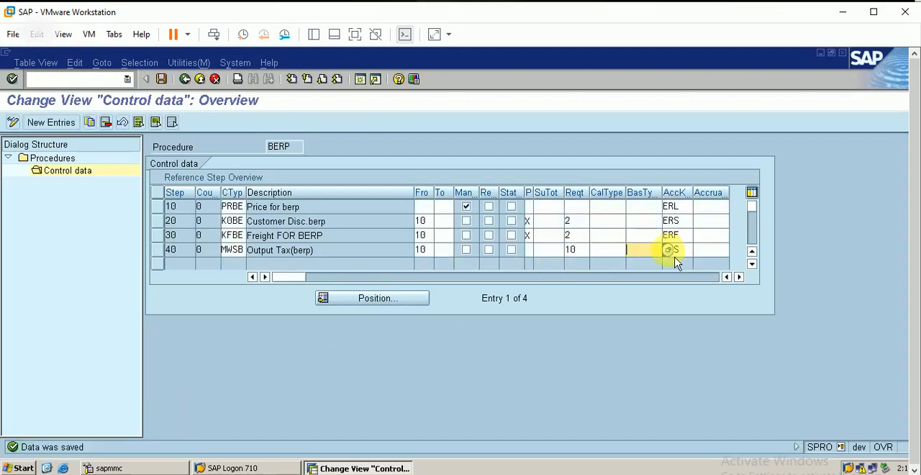
Assign base type routine 16, Net Value + XWORKD, to the output tax condition MWSB in step 40, save, and acknowledge the information dialog.
key(F4)
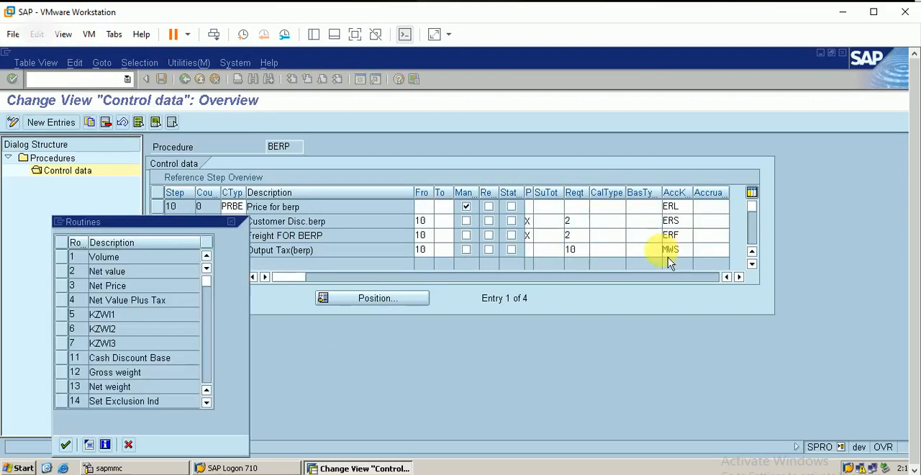
click(207, 403)
click(207, 403)
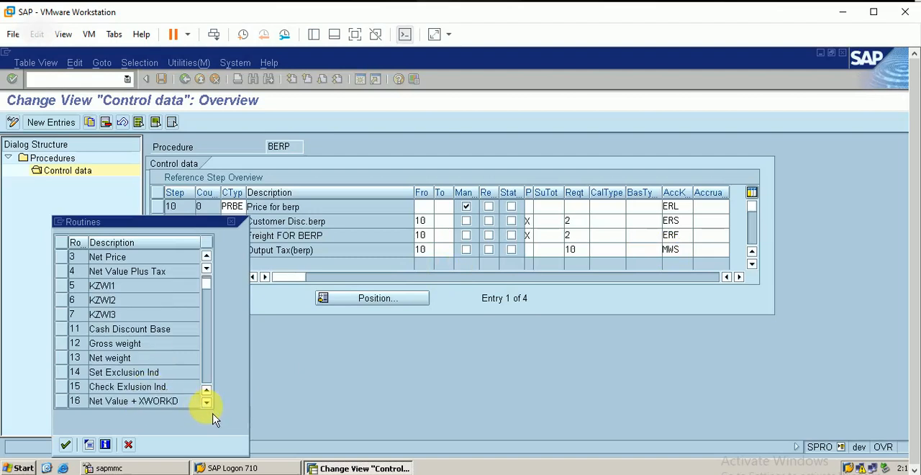
double_click(154, 401)
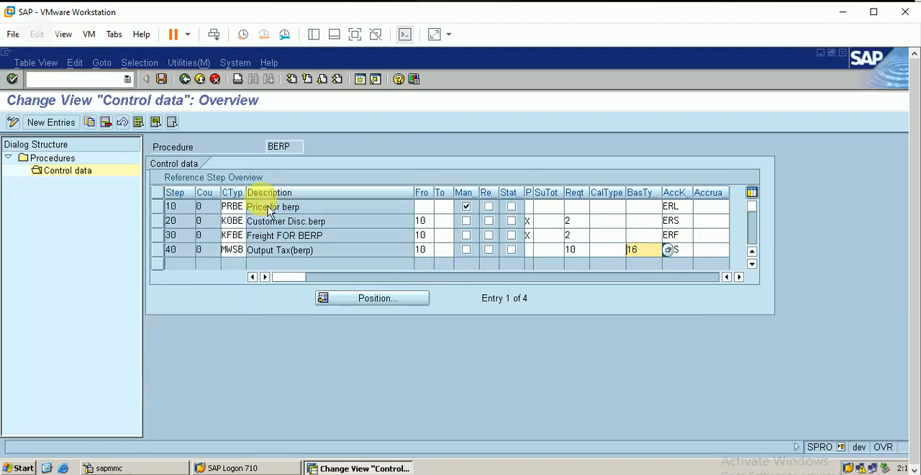
click(161, 78)
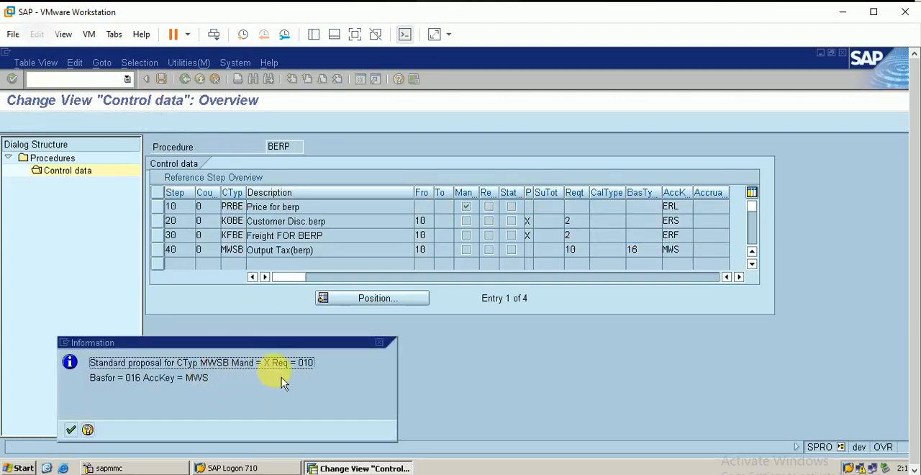
click(72, 431)
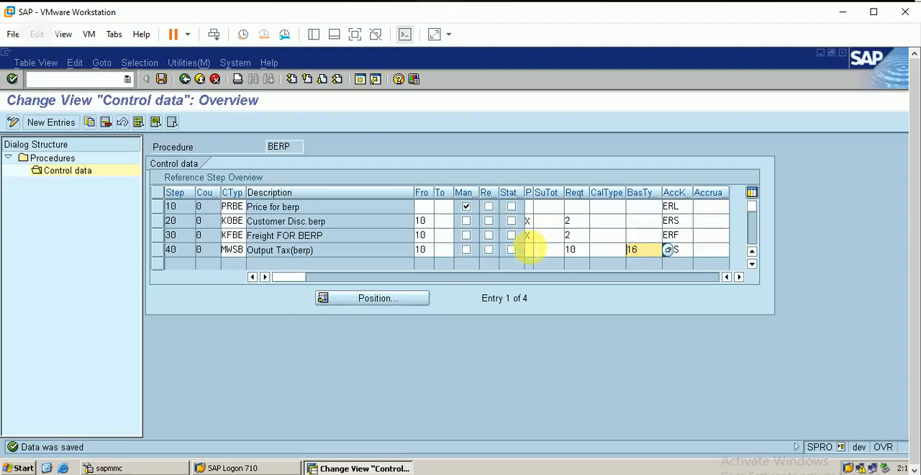
Set the print ID of the output tax in step 40 to X, Printing at item level (previous procedure), and save.
click(530, 250)
click(539, 250)
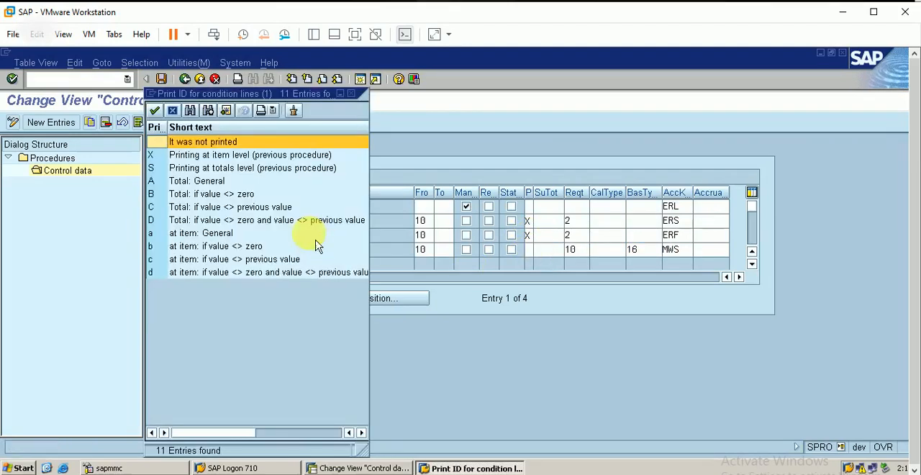
double_click(238, 147)
click(161, 79)
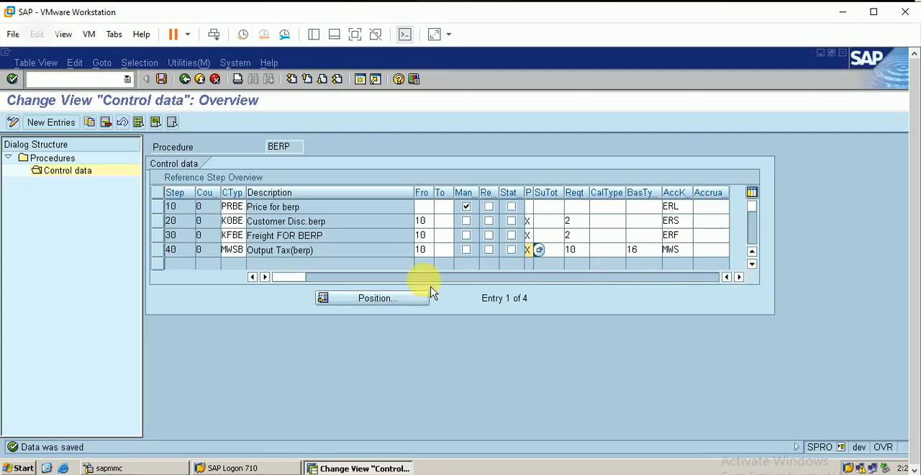
Leave the pricing procedures, examine the Standard entry 1 under Define customer pricing procedure, and return to the activity list.
click(185, 79)
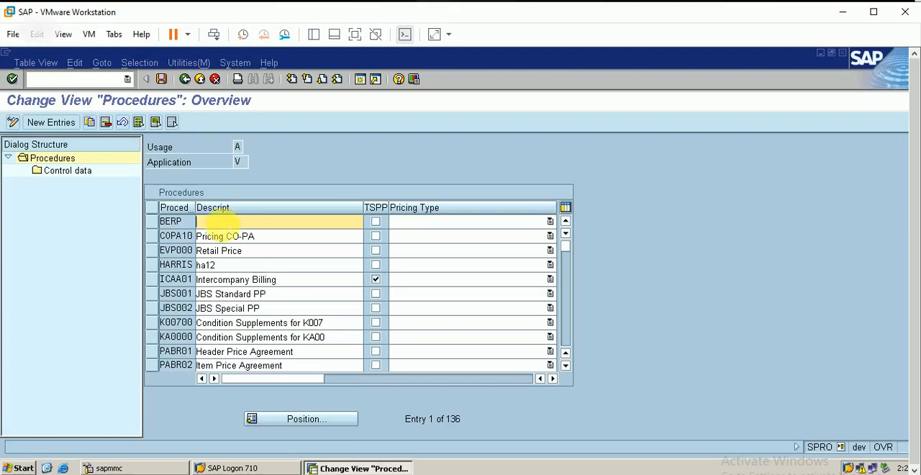
click(185, 79)
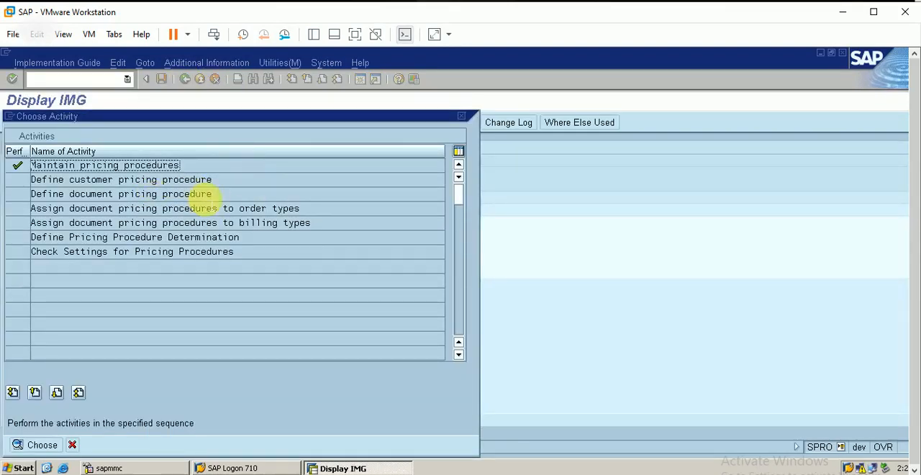
double_click(184, 185)
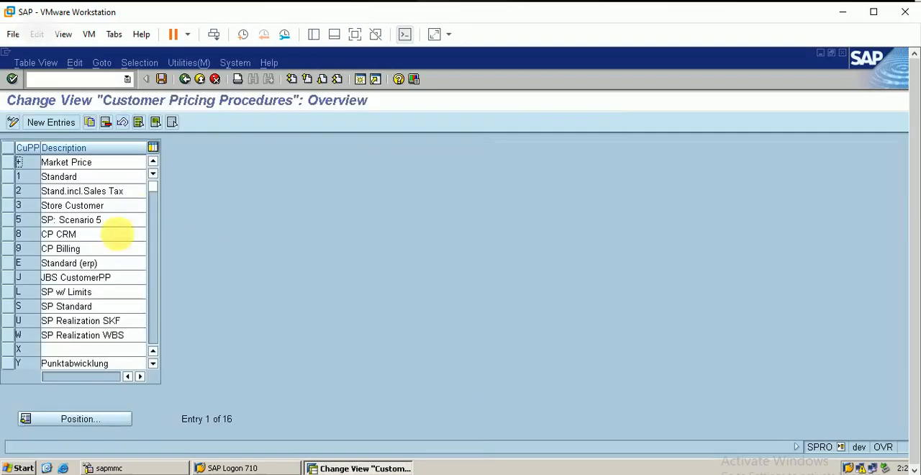
click(18, 178)
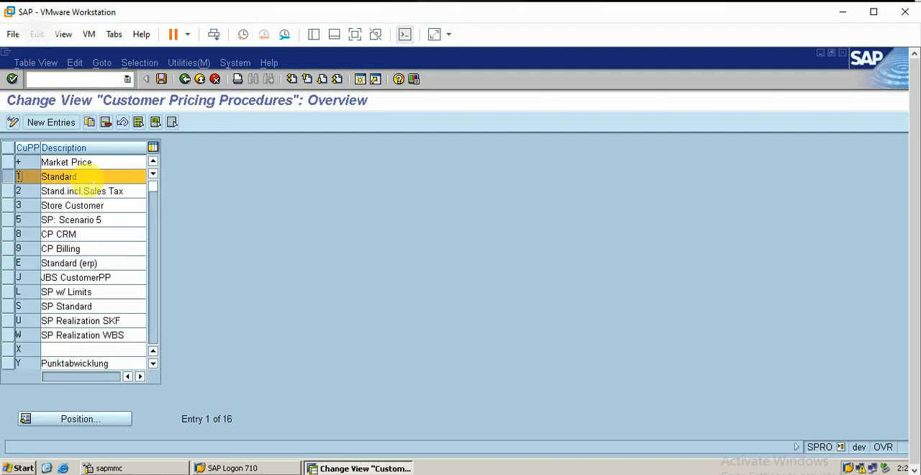
click(186, 79)
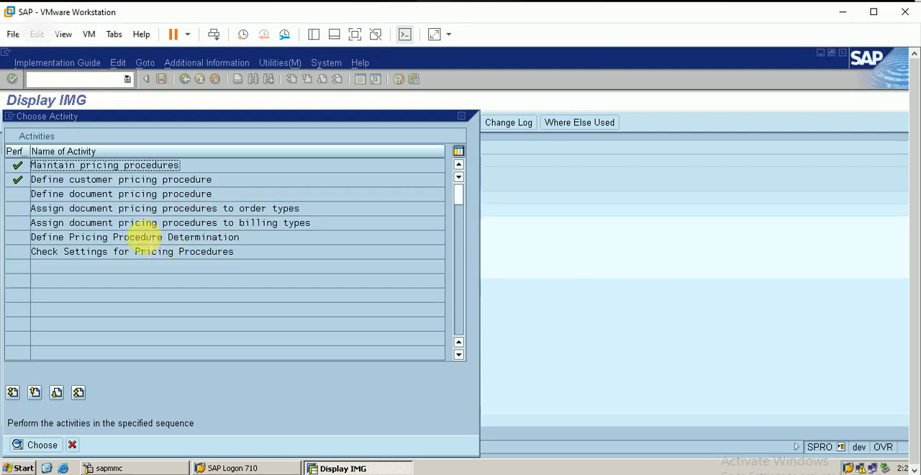
double_click(148, 237)
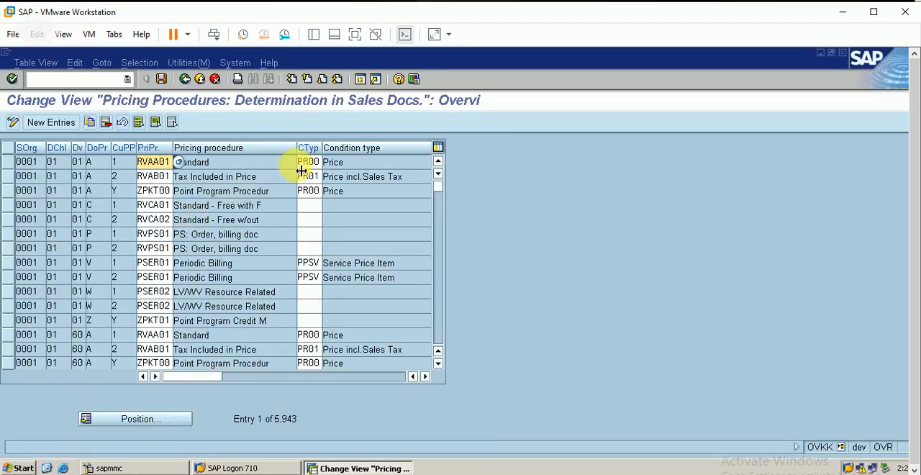
click(185, 79)
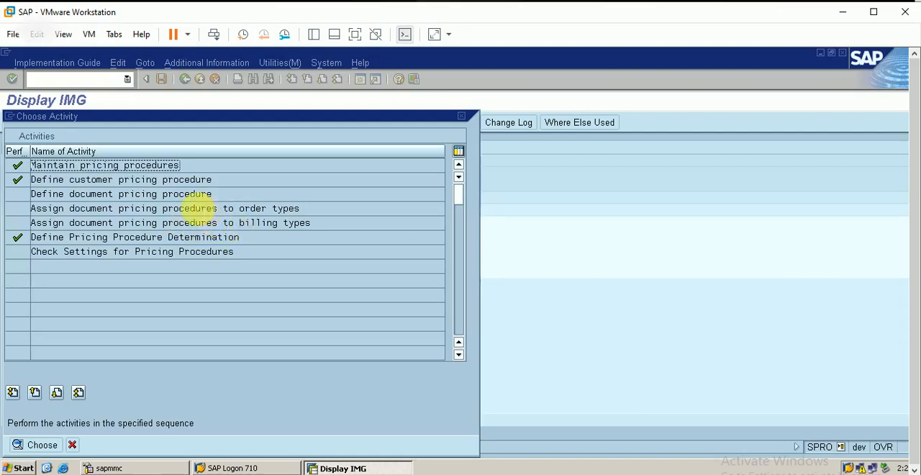
click(339, 210)
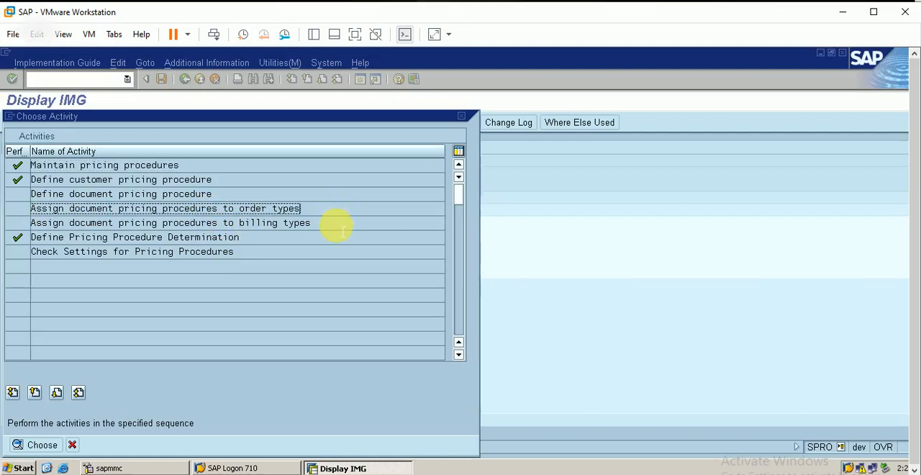
click(333, 223)
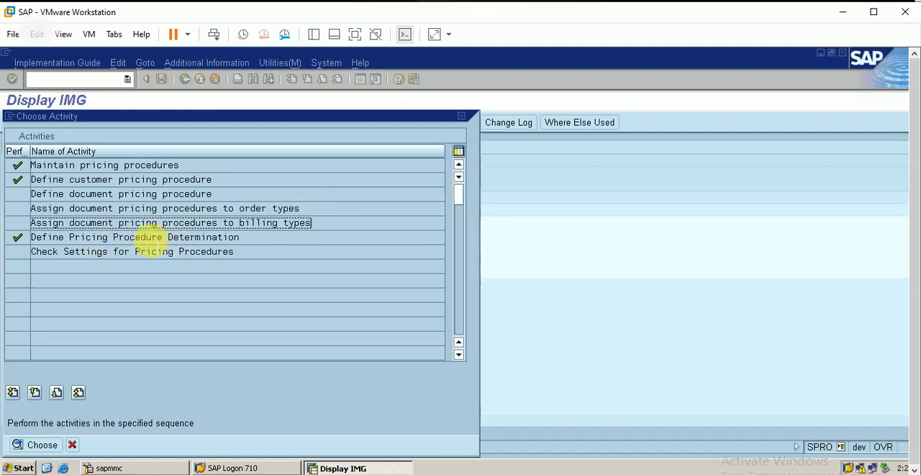
Open Define Pricing Procedure Determination and search its entries for sales organization berp.
double_click(147, 238)
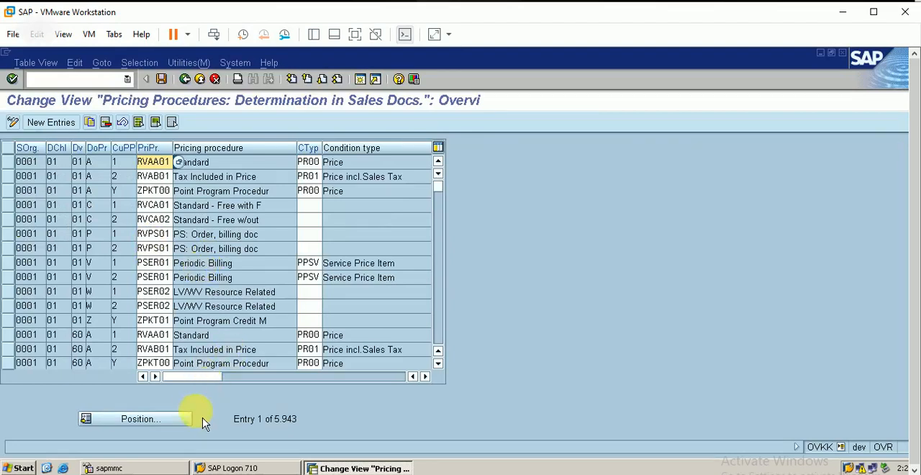
click(166, 422)
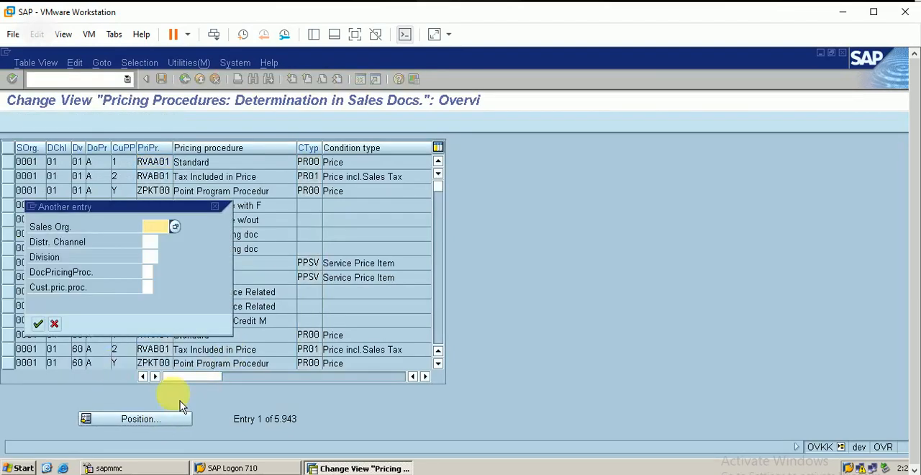
text(berp)
key(Return)
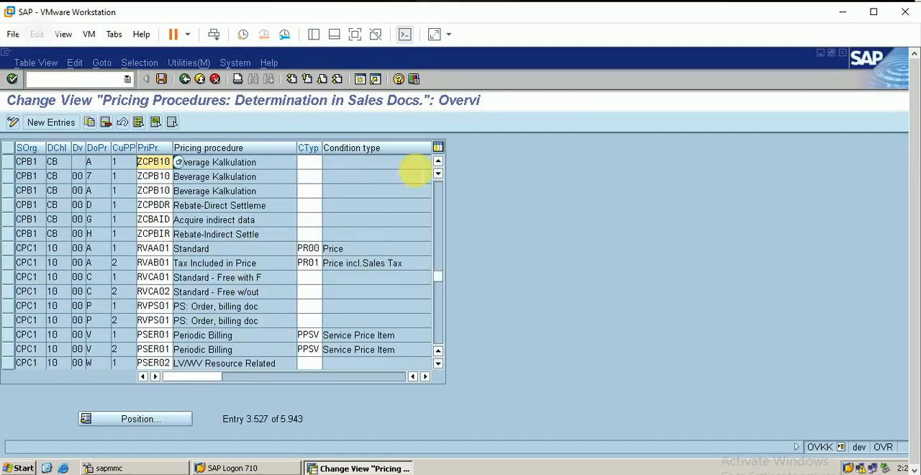
scroll(444, 200, up, 9)
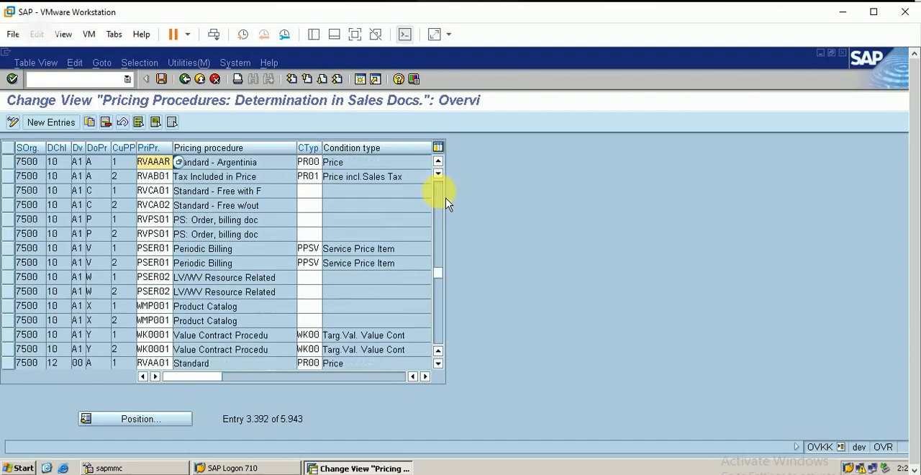
scroll(444, 203, up, 7)
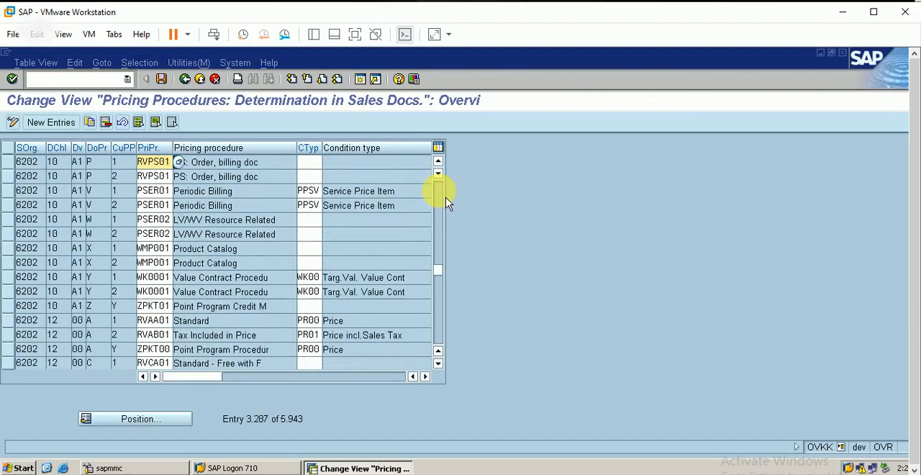
scroll(444, 202, up, 3)
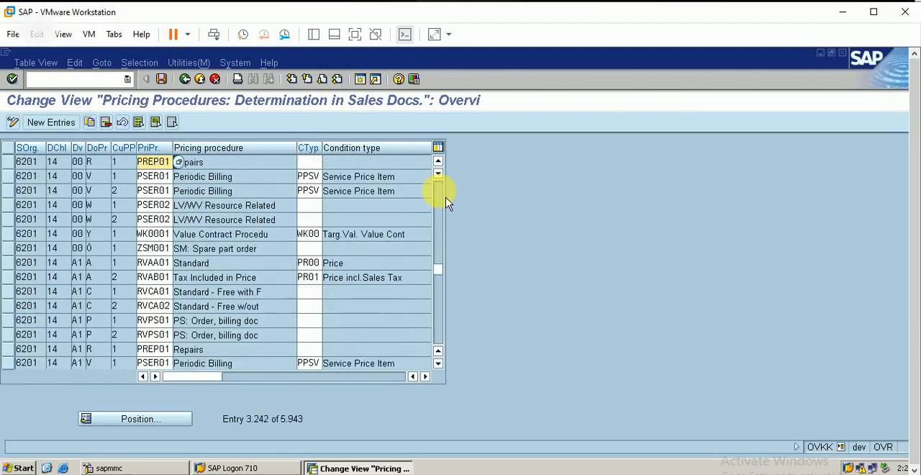
Create a new determination entry with sales organization berp, distribution channel be and division ba.
click(64, 126)
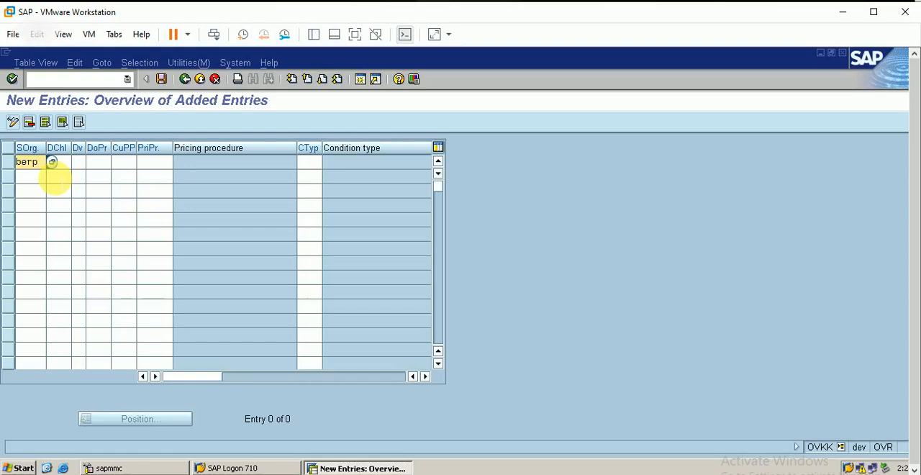
key(Tab)
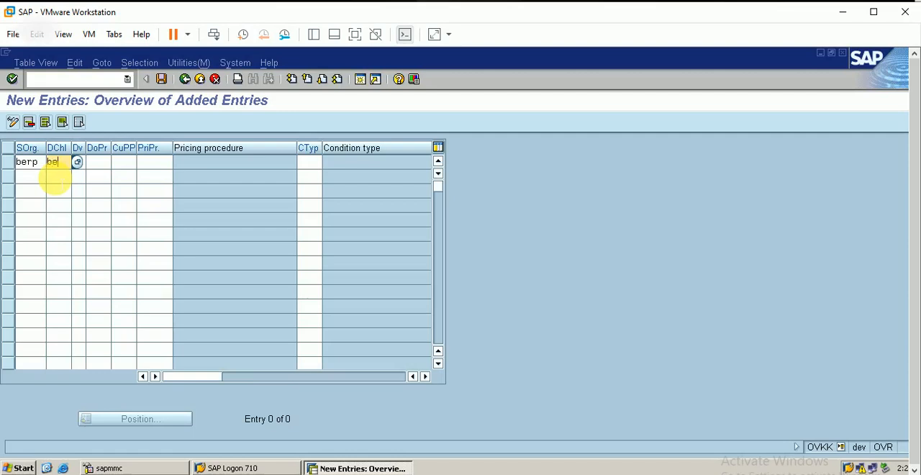
key(Tab)
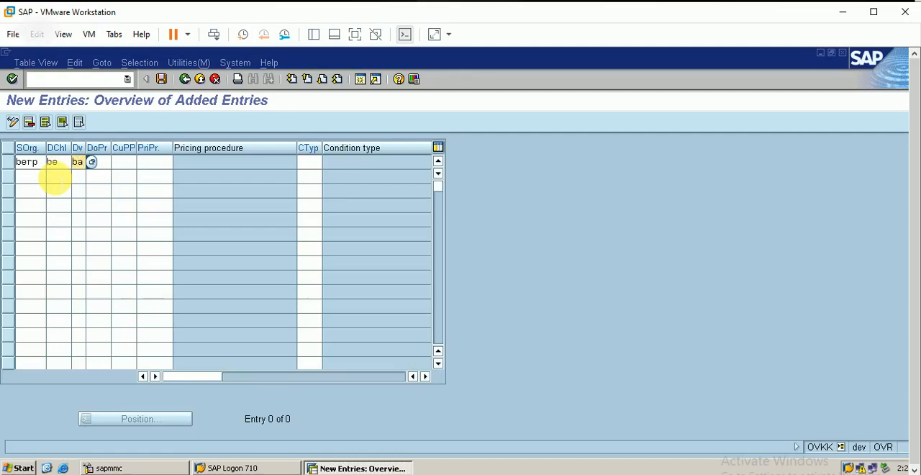
Set the new entry's document pricing procedure to A, Standard, and its customer pricing procedure to 1, Standard.
click(99, 163)
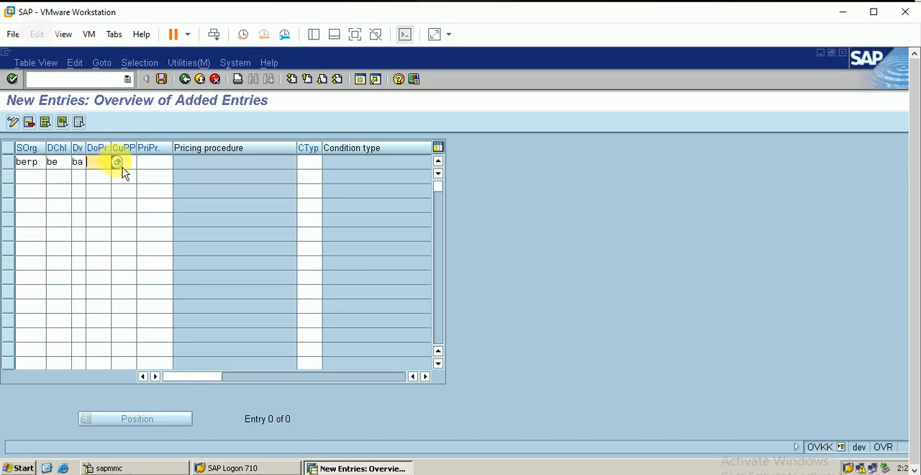
click(119, 165)
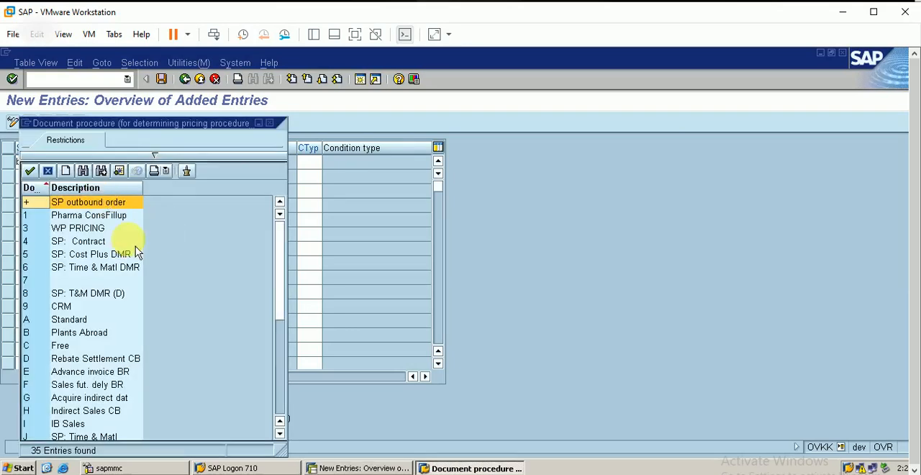
double_click(75, 321)
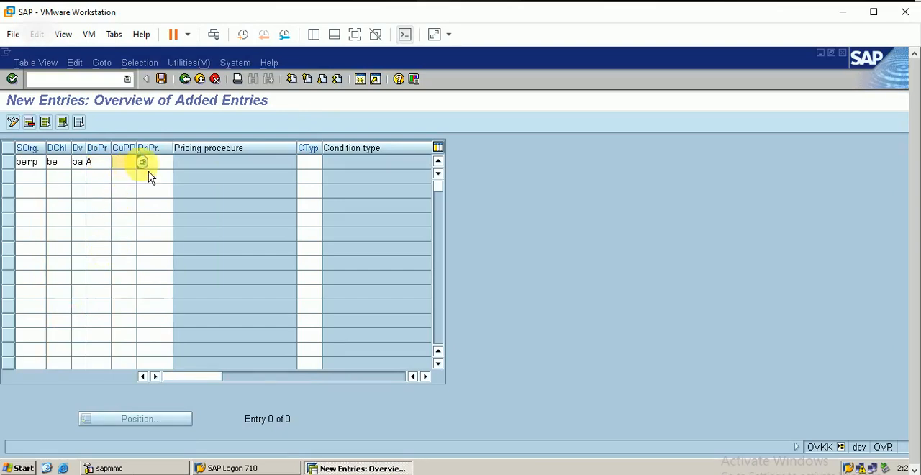
key(F4)
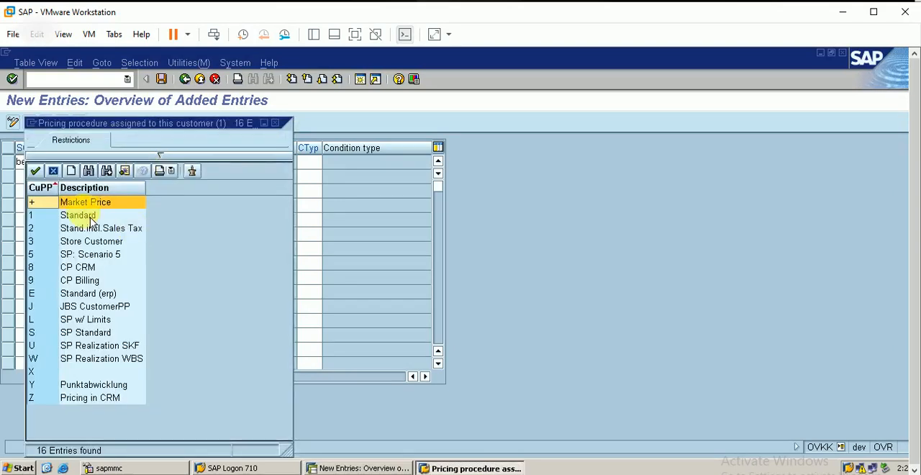
click(84, 223)
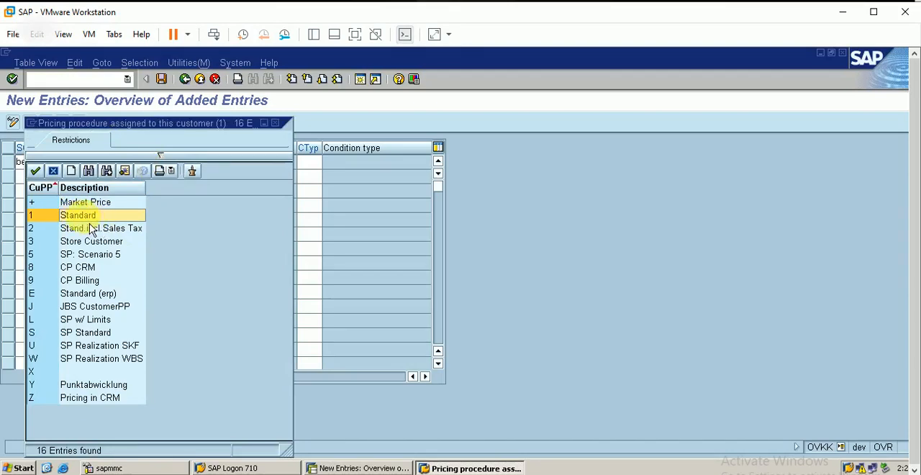
double_click(90, 225)
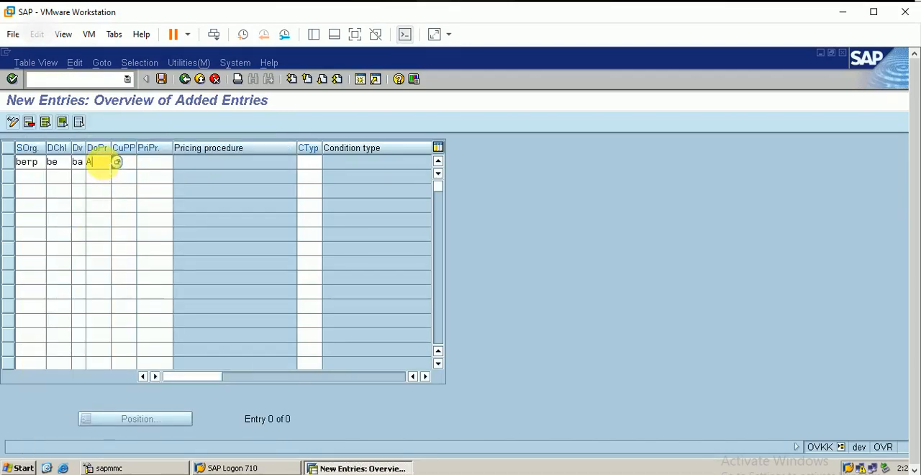
click(129, 247)
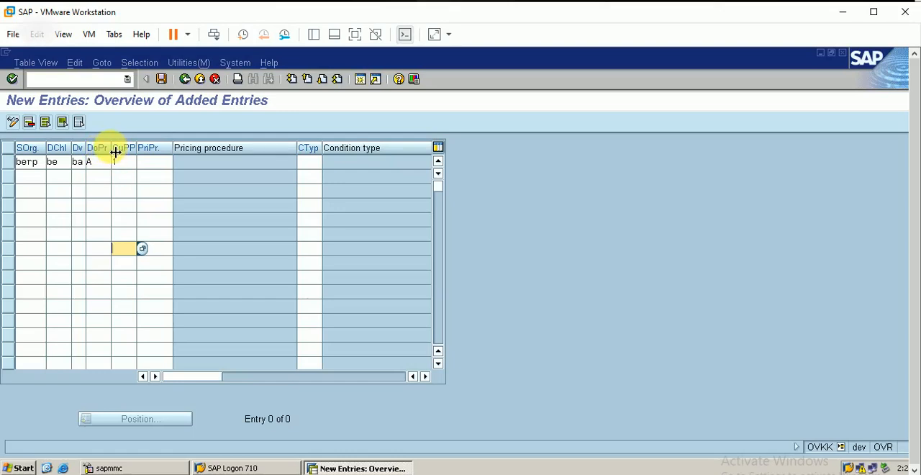
Widen the document pricing procedure column and re-enter A, Standard, with customer pricing procedure 1 for the new entry.
drag(116, 151, 126, 151)
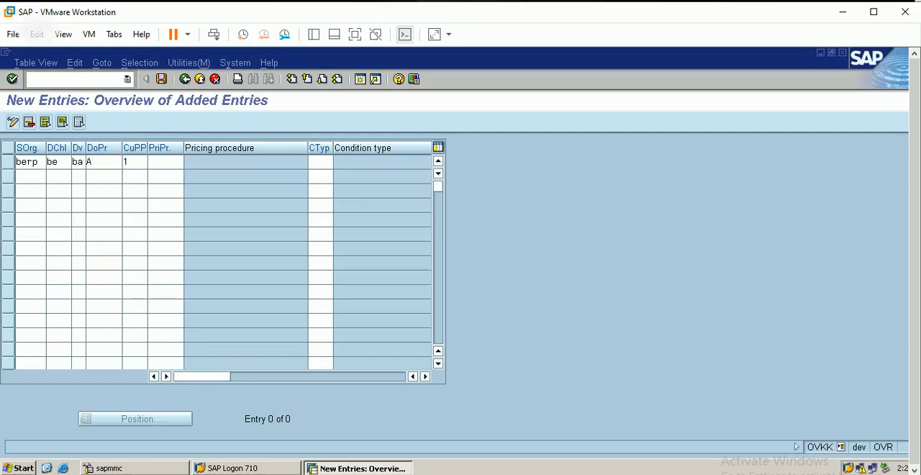
click(104, 162)
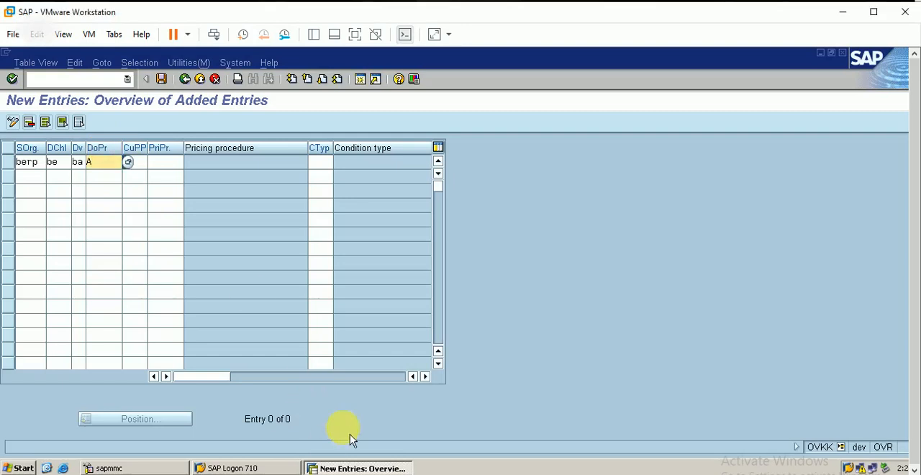
click(127, 162)
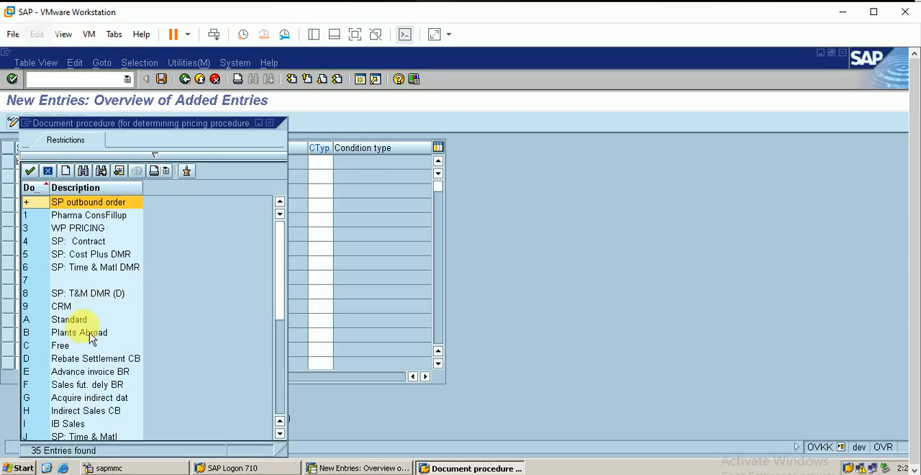
click(87, 326)
key(Return)
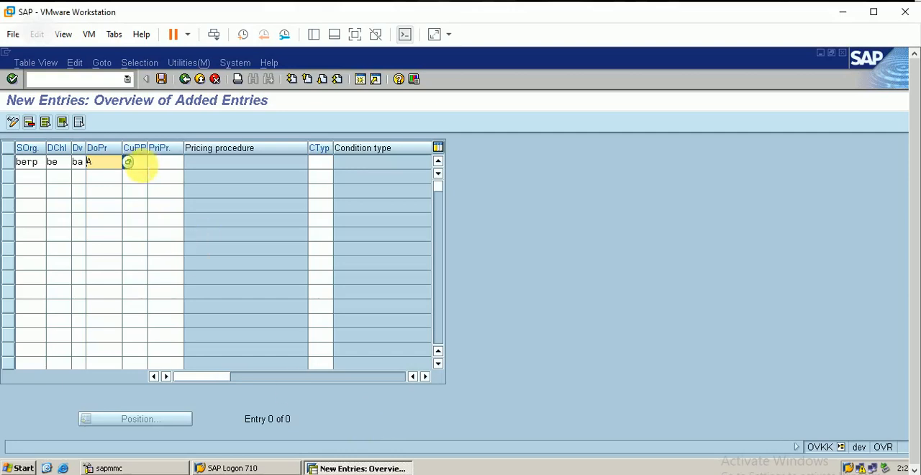
click(127, 162)
text(1)
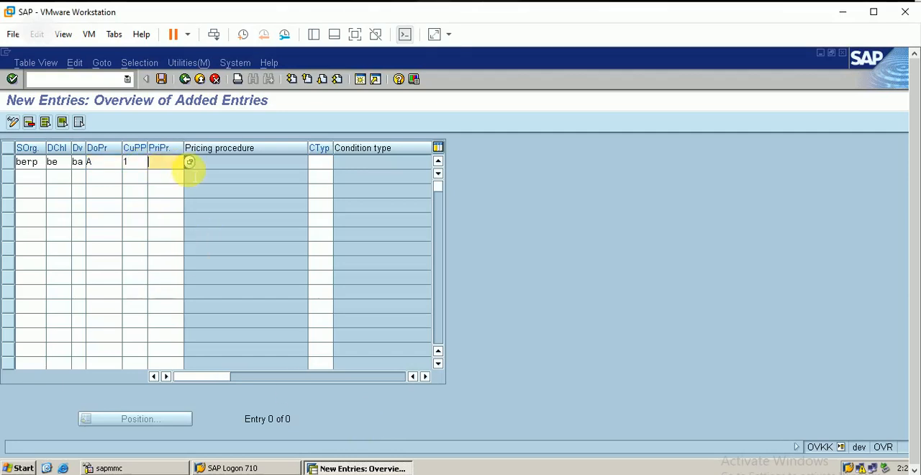
Assign pricing procedure BERP and condition type PRBE to the new determination entry.
click(189, 165)
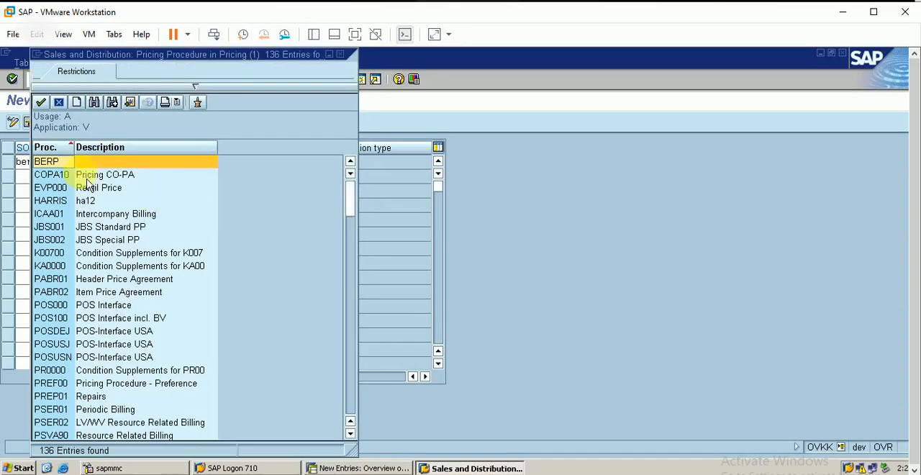
double_click(53, 164)
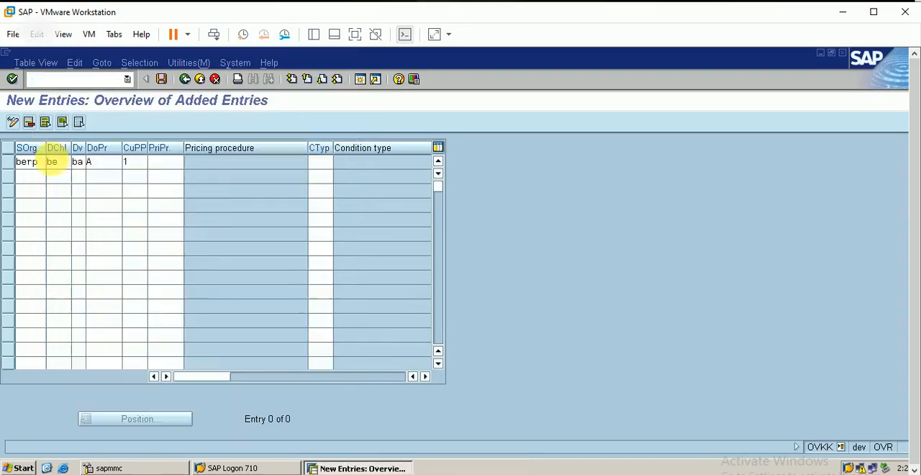
click(319, 162)
click(339, 163)
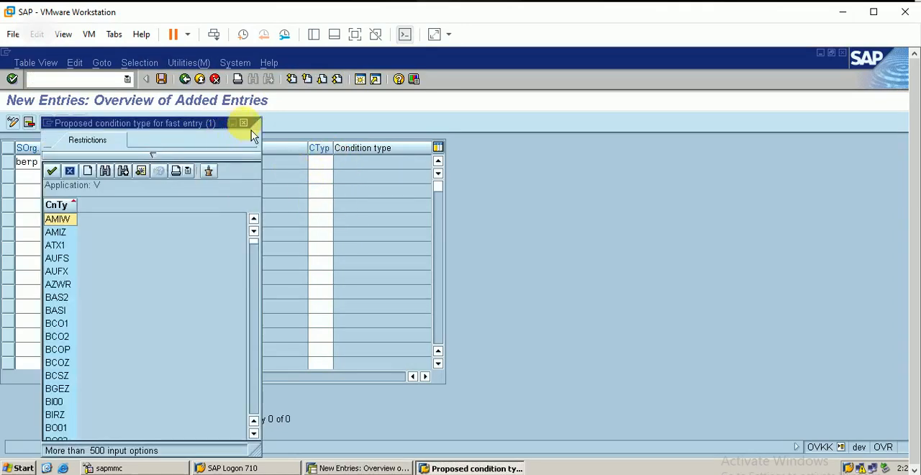
click(243, 123)
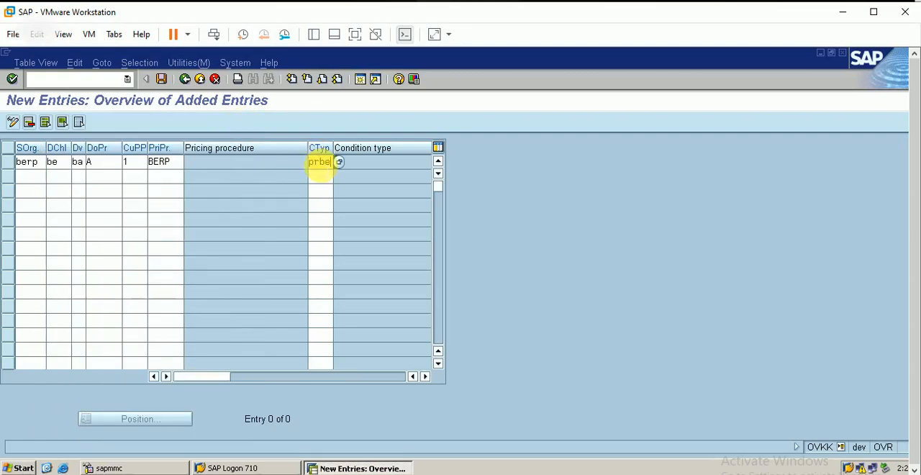
text(prbe)
key(Return)
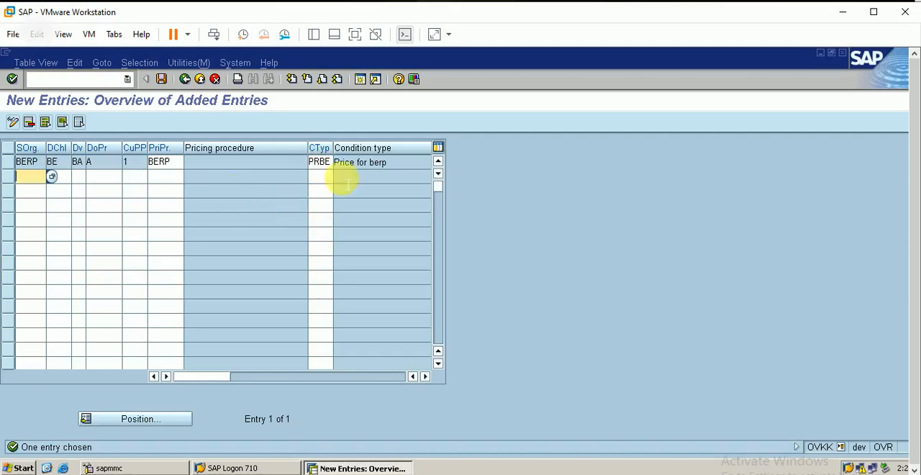
Save the determination entry under the proposed customizing request and return to the activity list.
click(161, 79)
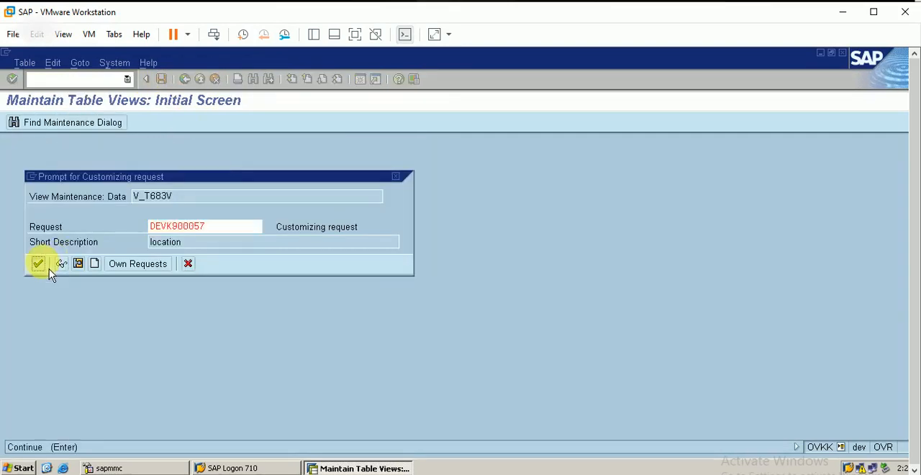
click(44, 265)
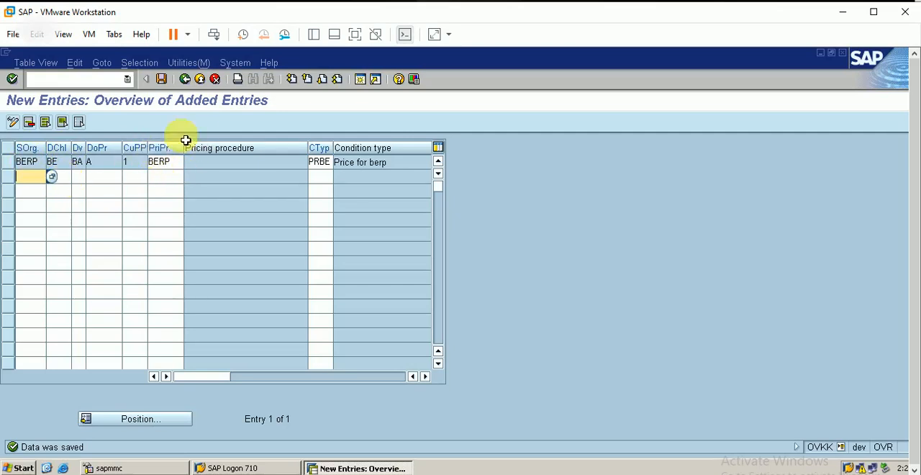
click(185, 78)
click(185, 79)
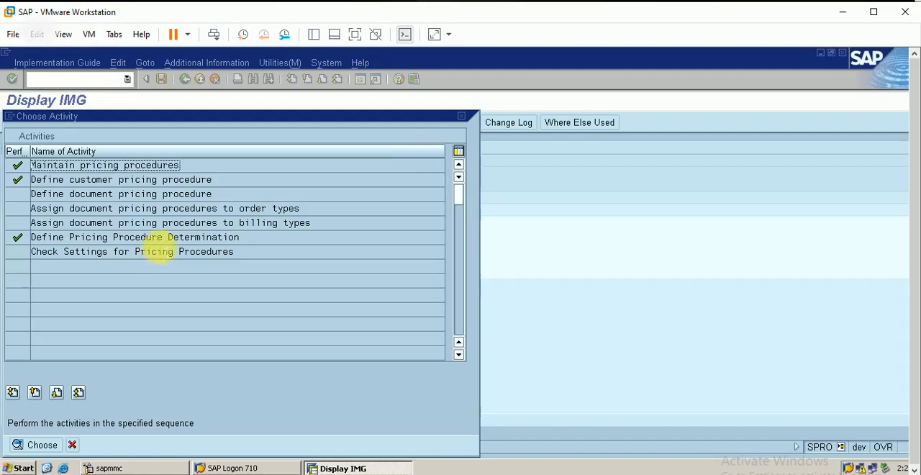
Open Check Settings for Pricing Procedures and run the customizing check for PRBE.
double_click(165, 251)
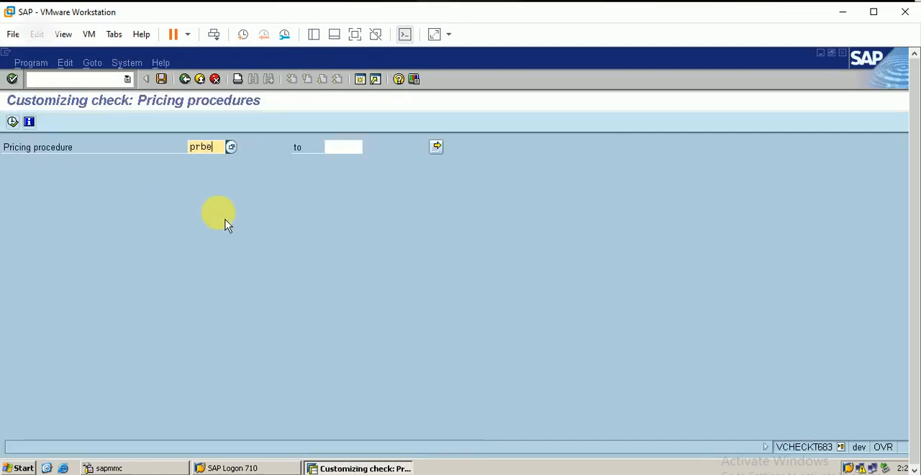
text(prbe)
key(Return)
click(13, 122)
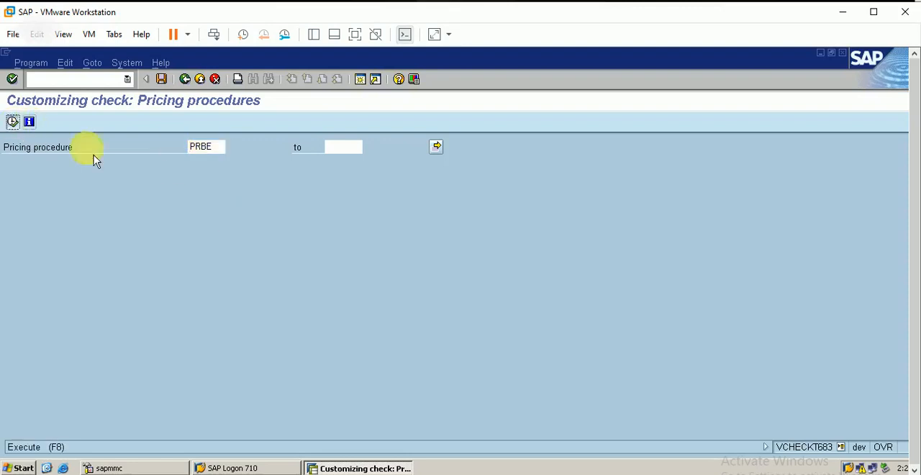
click(13, 122)
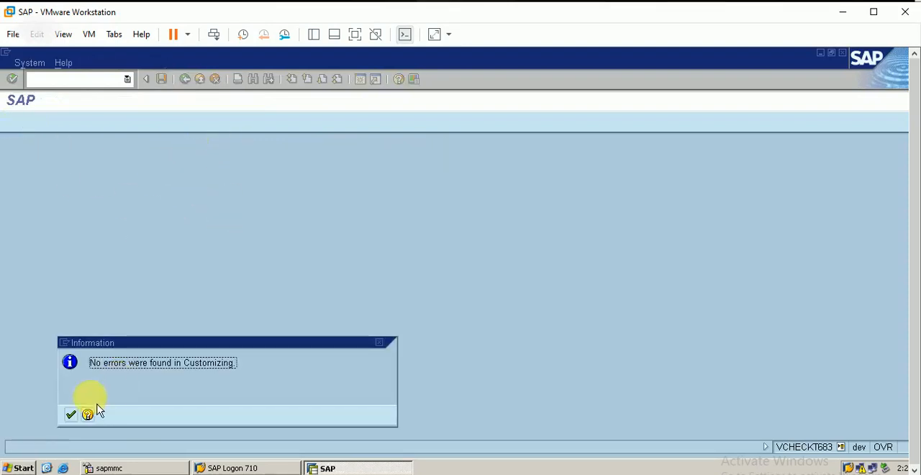
click(71, 415)
Replace the procedure to check with BERP and run the customizing check again.
click(216, 148)
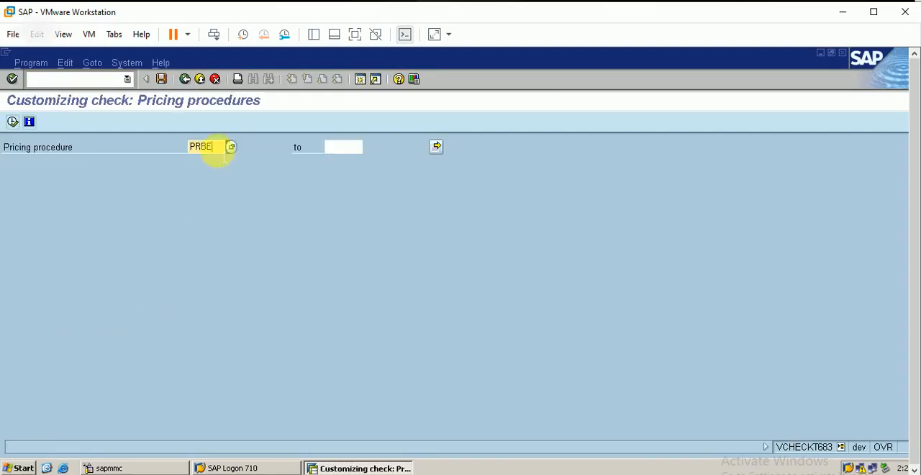
key(BackSpace)
key(BackSpace)
key(BackSpace)
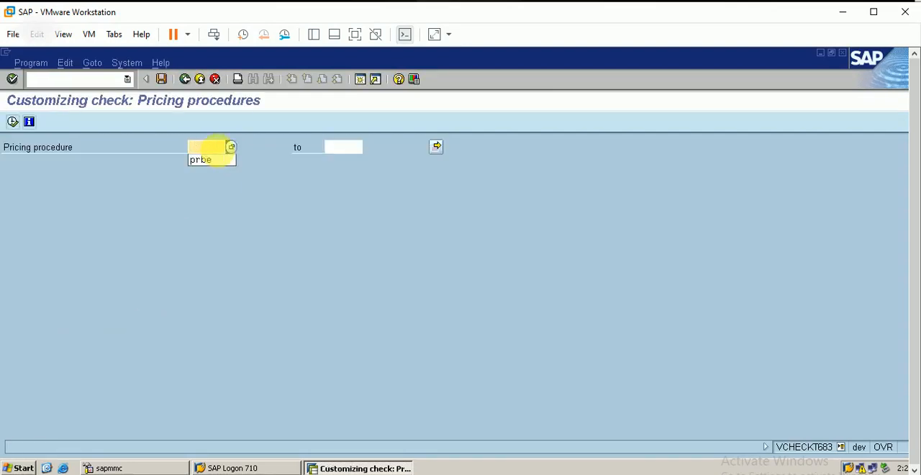
text(b)
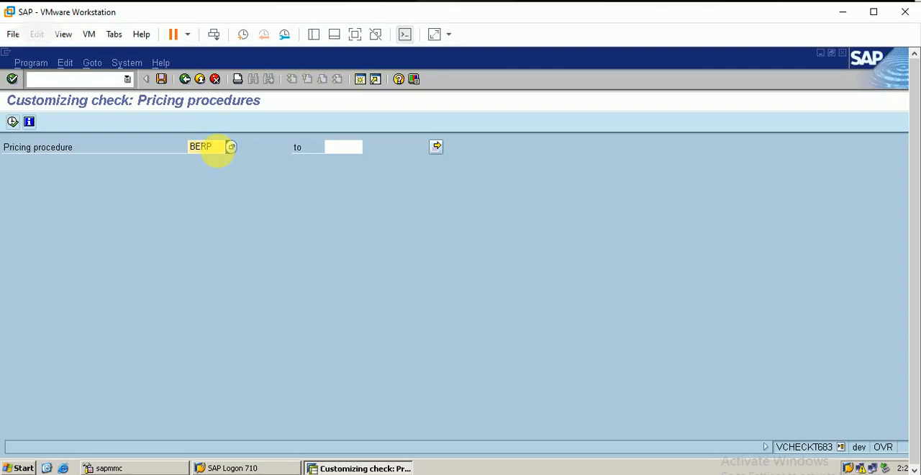
click(12, 121)
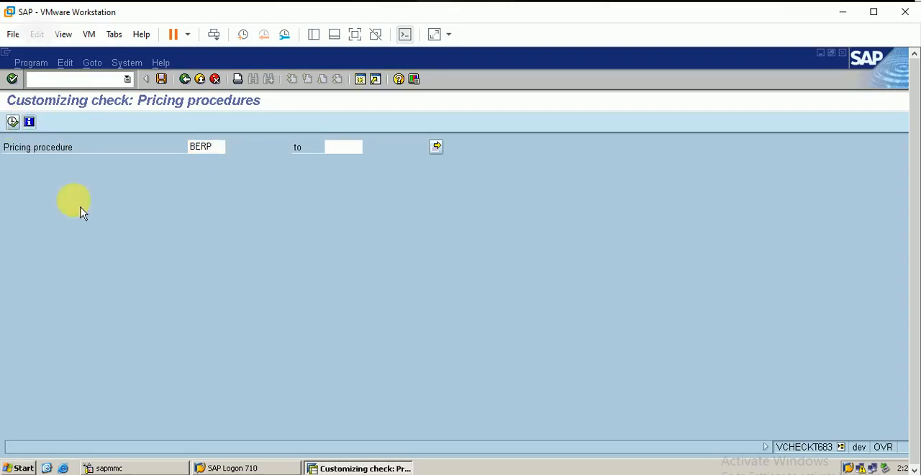
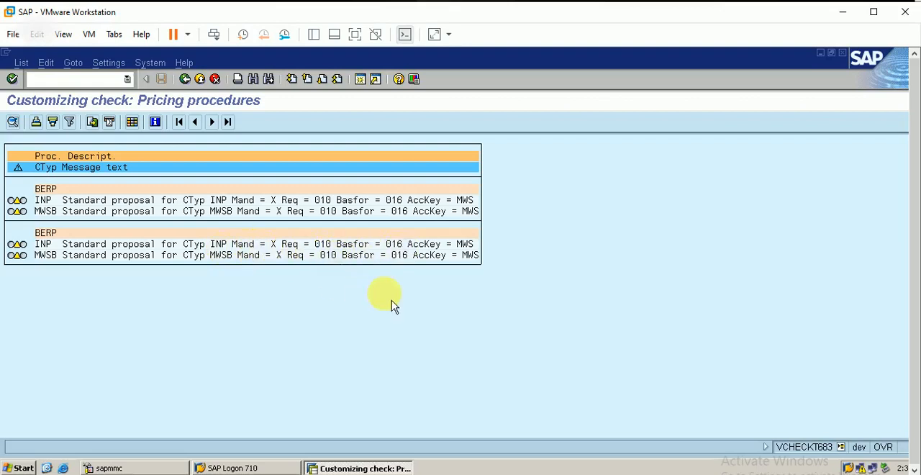
Close the customizing check and the activity list, and collapse Pricing Control in the implementation guide.
click(185, 79)
click(185, 79)
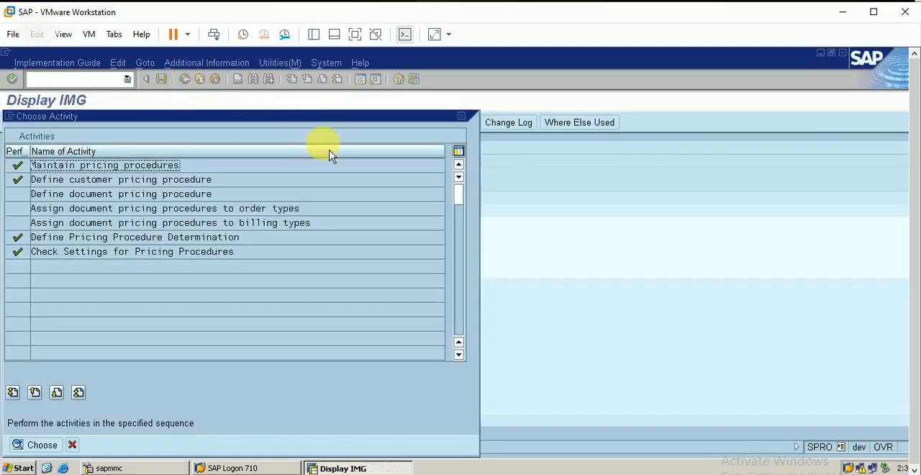
click(463, 118)
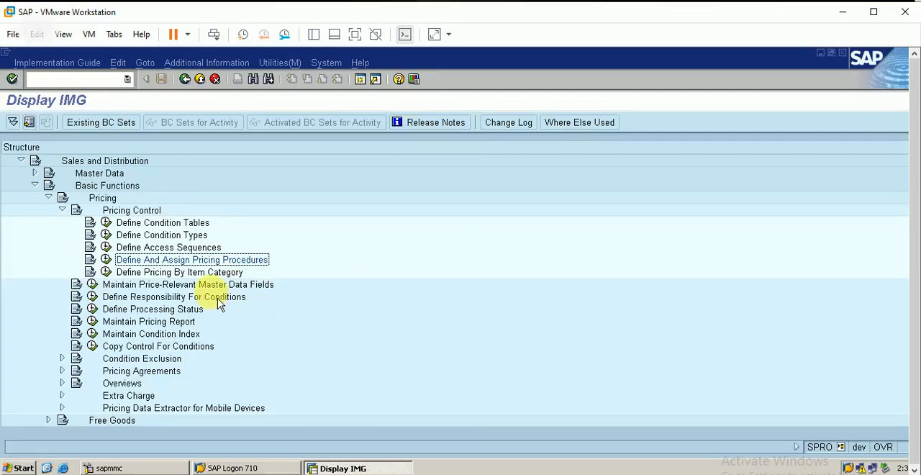
click(63, 210)
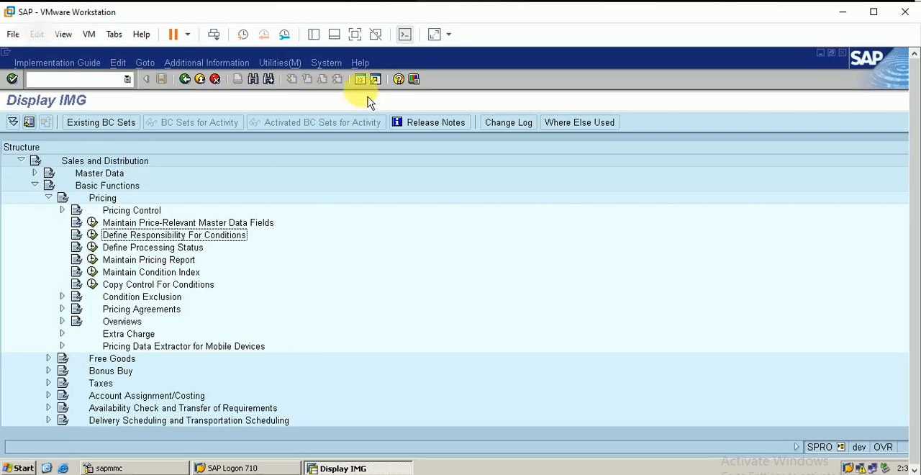
Open transaction FS00 in a new session and switch the G/L account list to company code BERP.
click(361, 80)
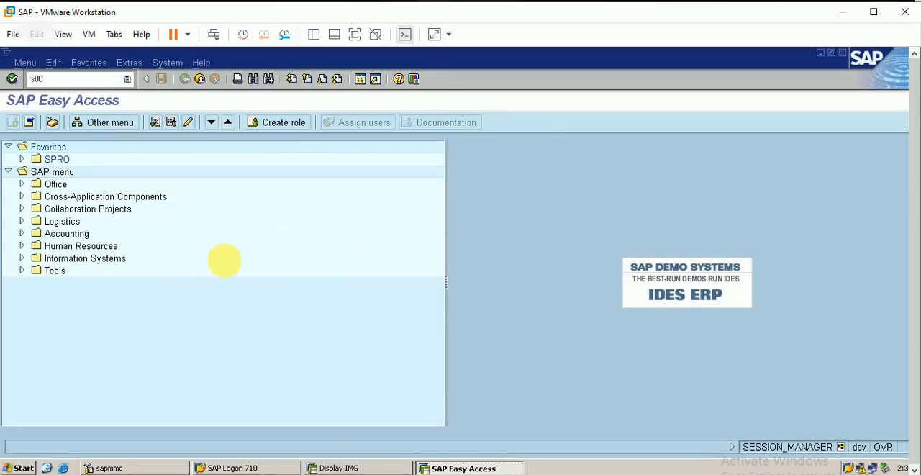
key(Return)
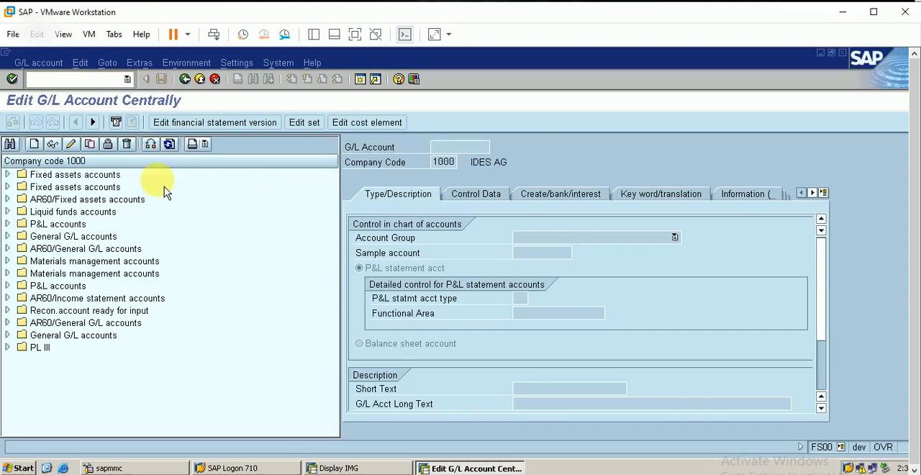
click(151, 144)
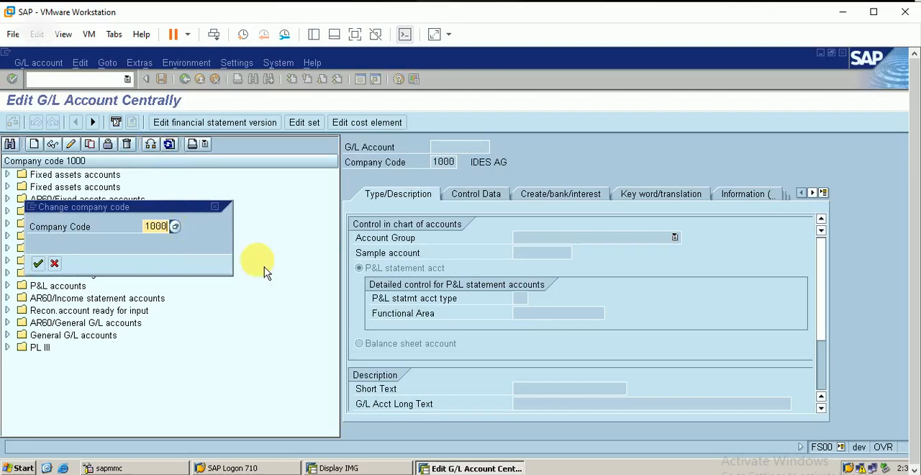
key(BackSpace)
key(BackSpace)
key(BackSpace)
key(BackSpace)
text(ber)
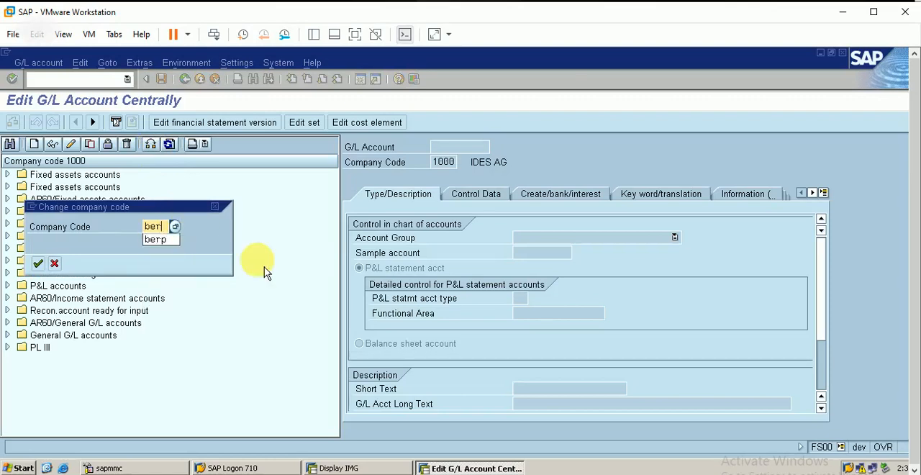
text(p)
key(Return)
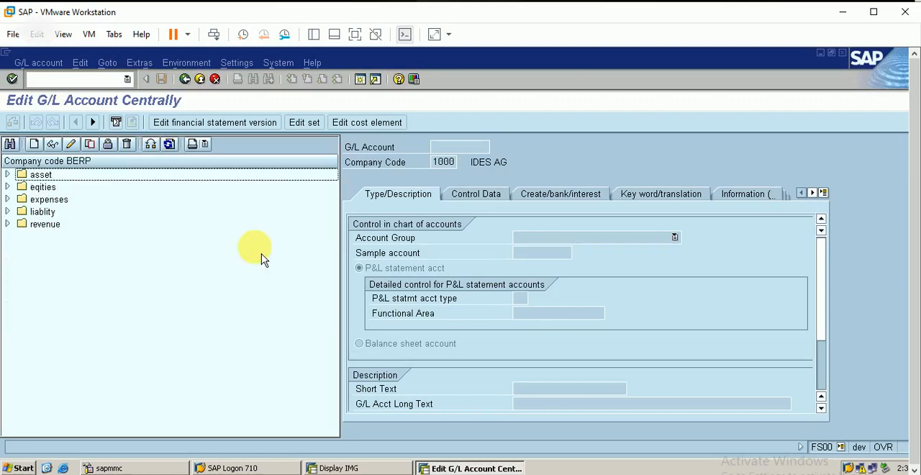
Expand the revenue group and look through its sale and rebate income accounts.
click(7, 224)
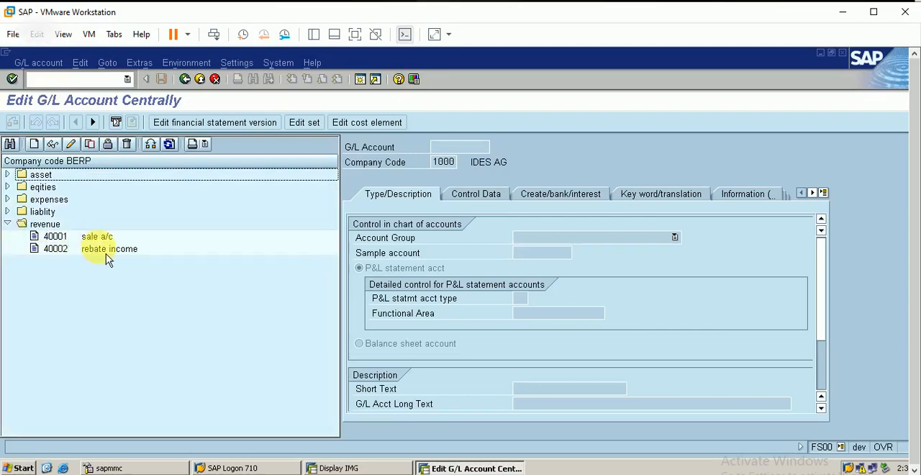
click(72, 238)
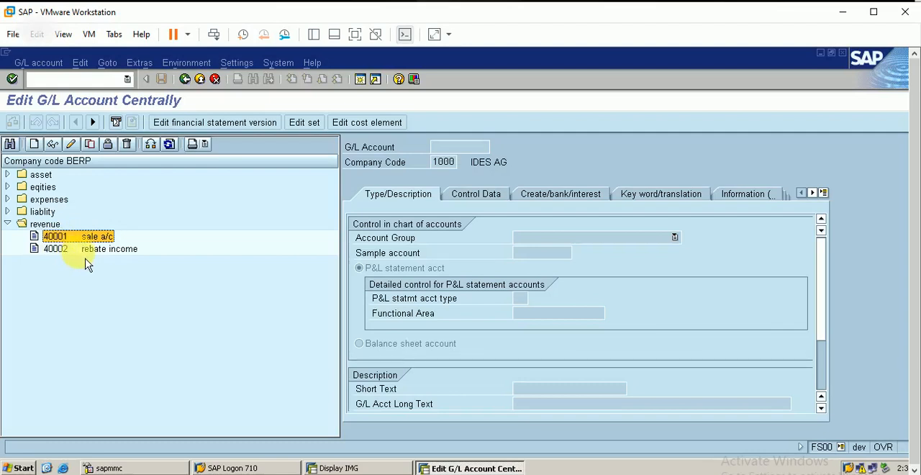
click(86, 249)
click(34, 145)
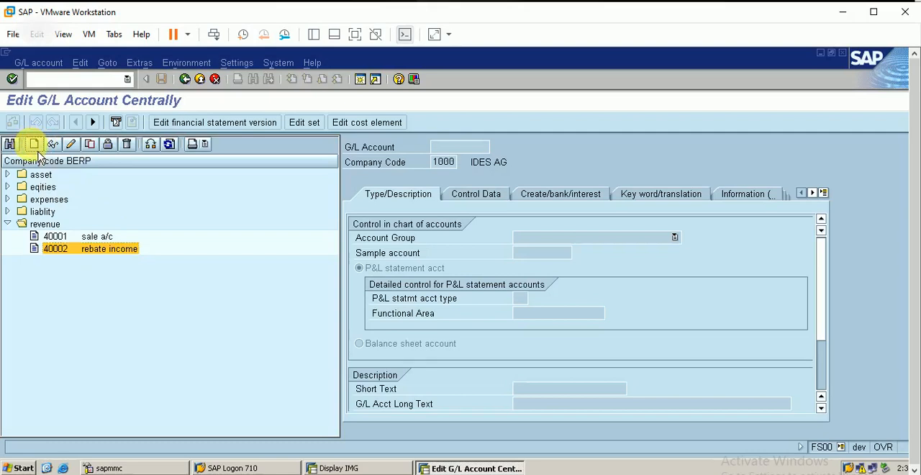
text(4)
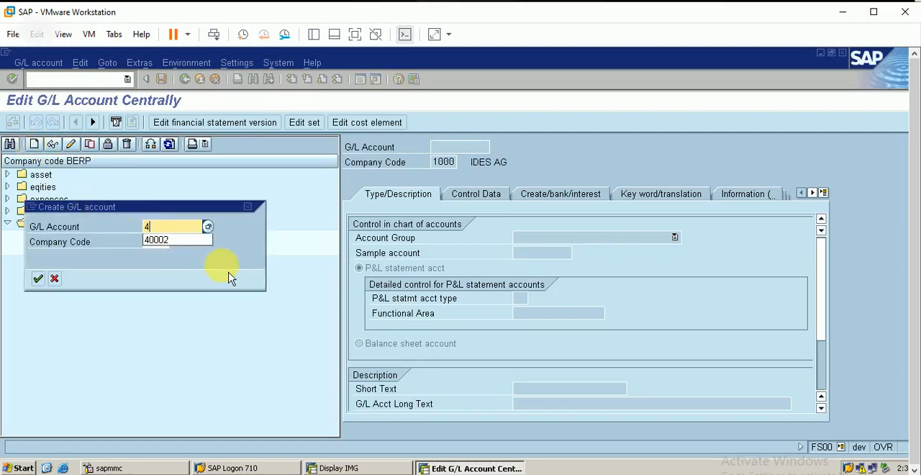
text(0003)
key(Return)
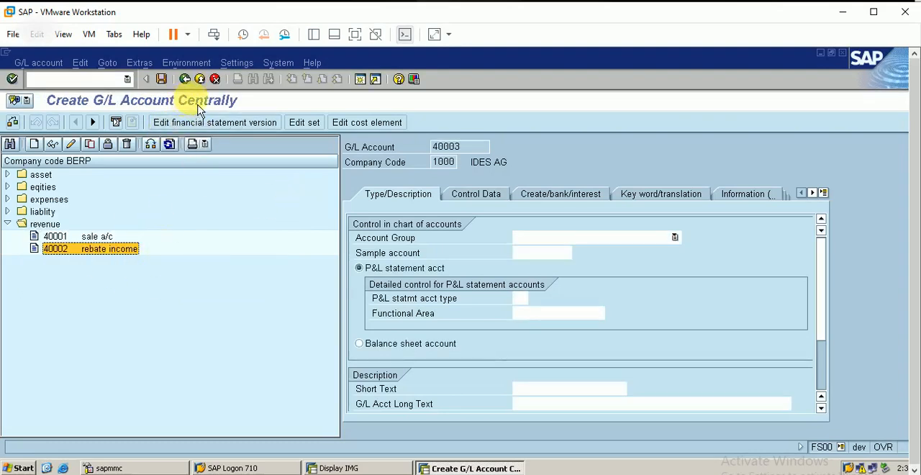
click(215, 79)
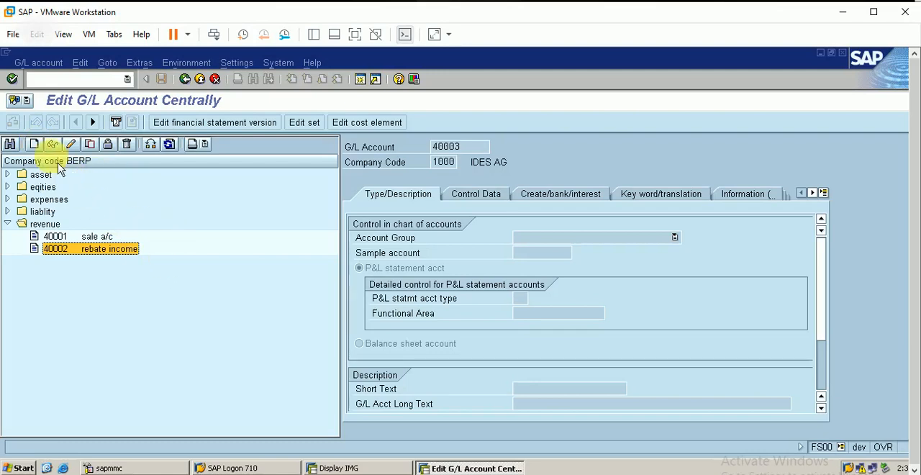
Start creating G/L account 40003 in company code BERP.
click(33, 144)
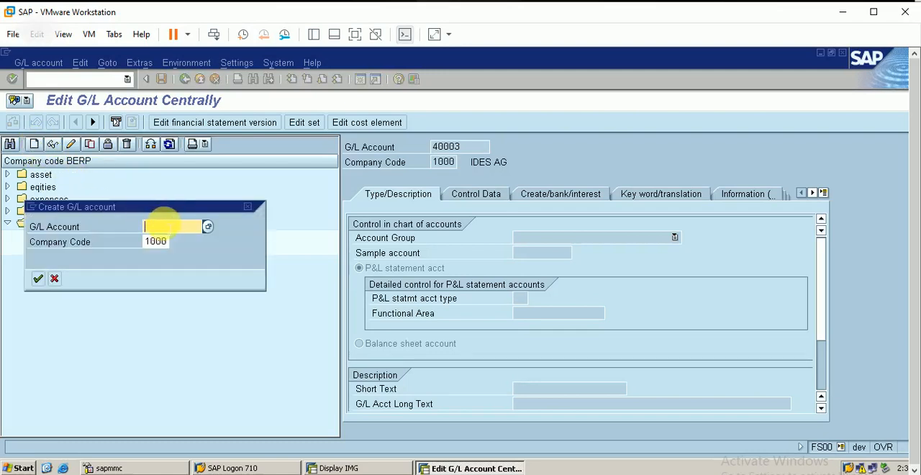
text(400)
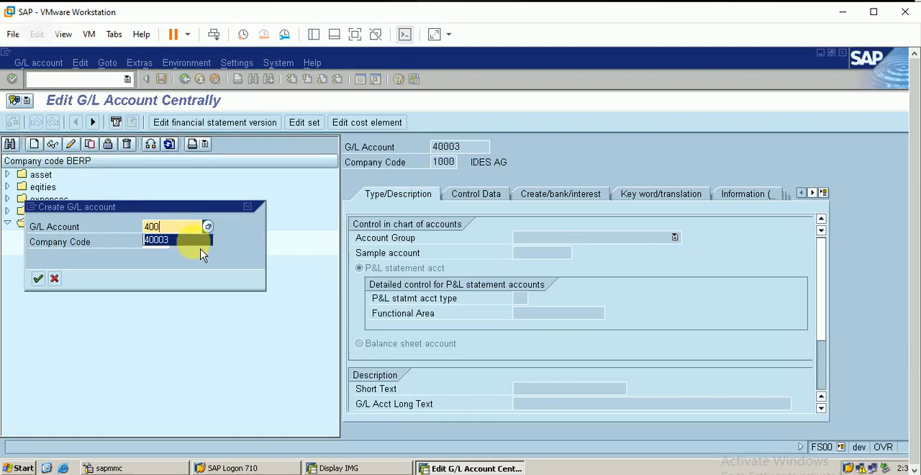
text(03)
key(Tab)
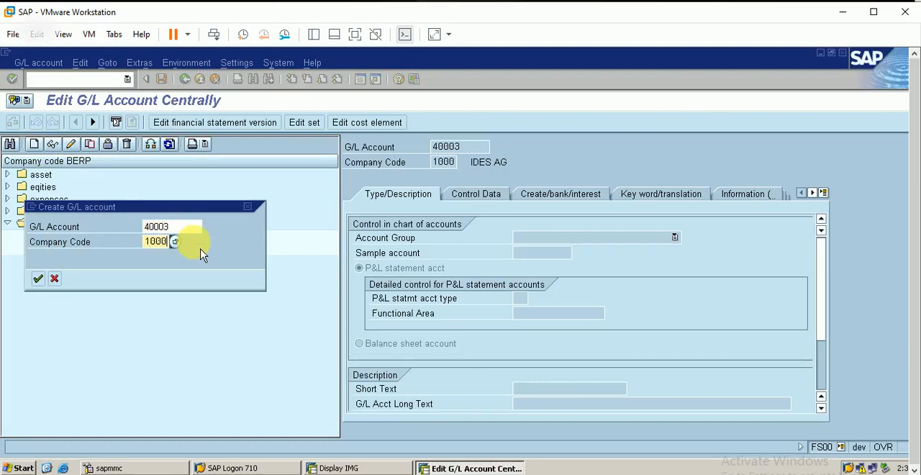
key(BackSpace)
key(BackSpace)
key(BackSpace)
key(BackSpace)
text(berp)
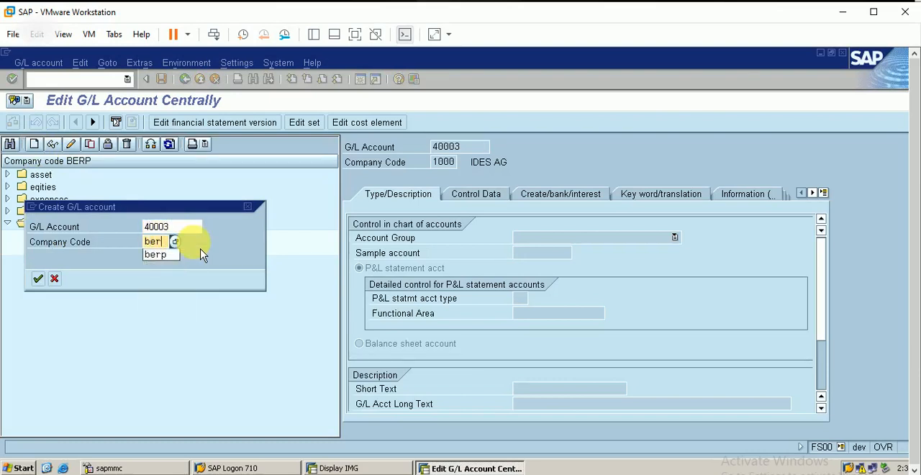
key(Return)
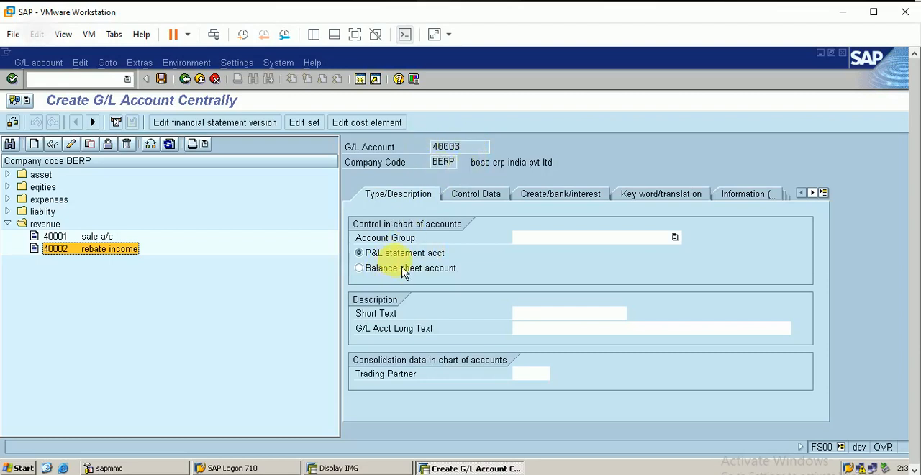
Assign account group REVS revenue and enter short text "freight revenue" and long text "freight revenue account".
click(582, 241)
click(564, 301)
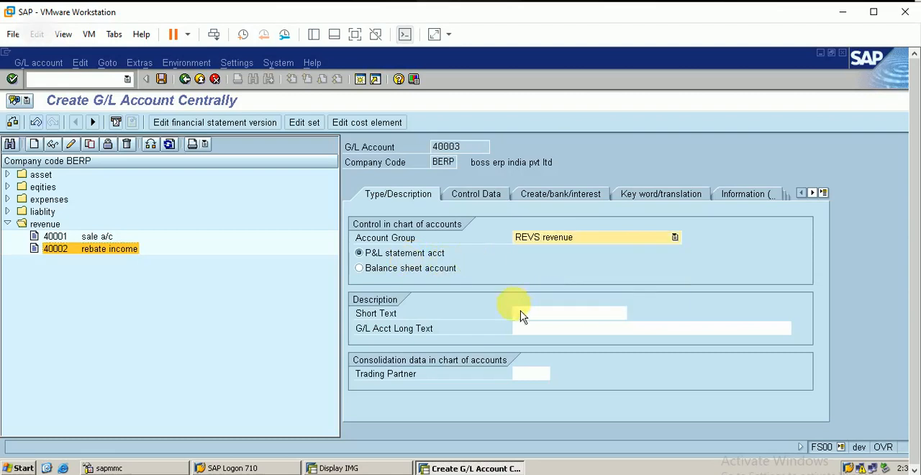
click(522, 315)
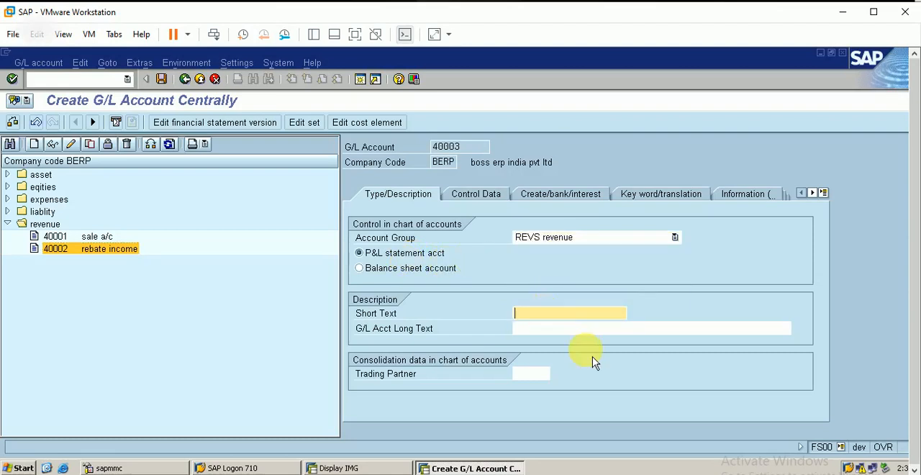
text(fre)
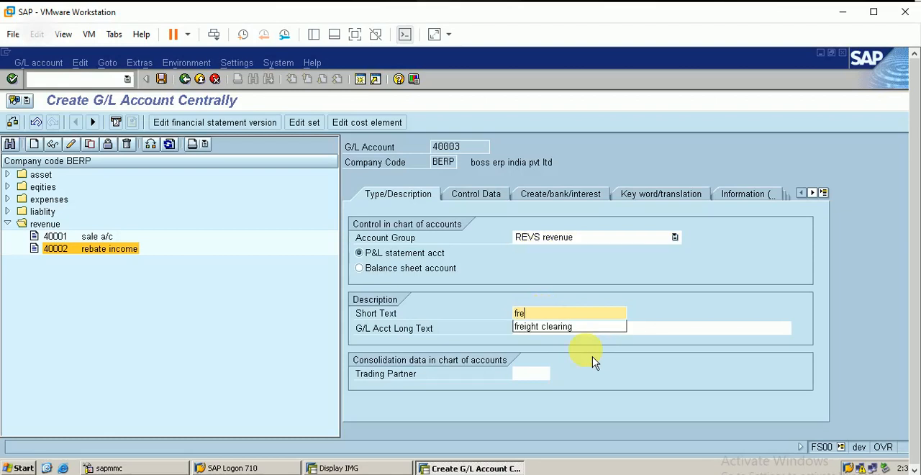
text(ight revenue)
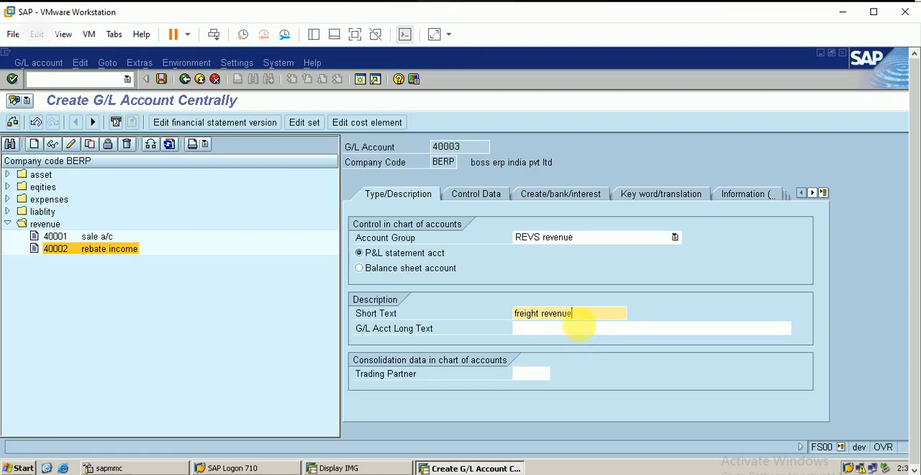
click(579, 328)
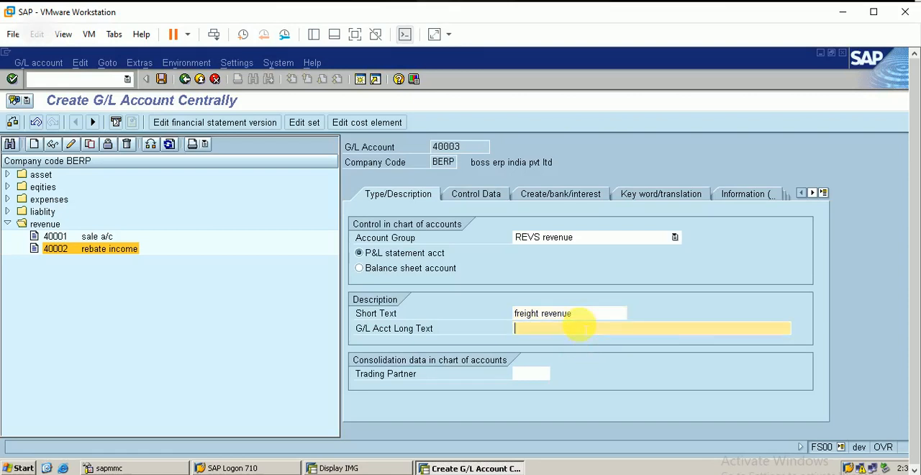
text(freight revenue account)
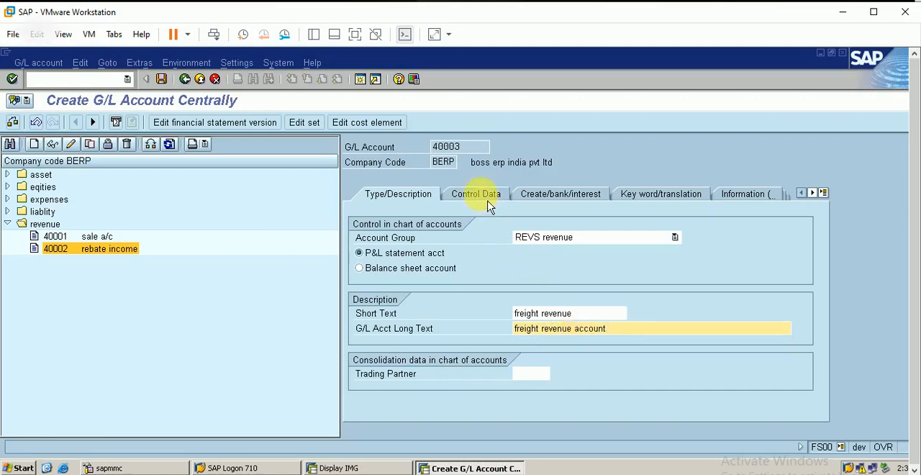
In the account's control data, enable Only balances in local currency and Line item display, and set sort key 001.
click(487, 197)
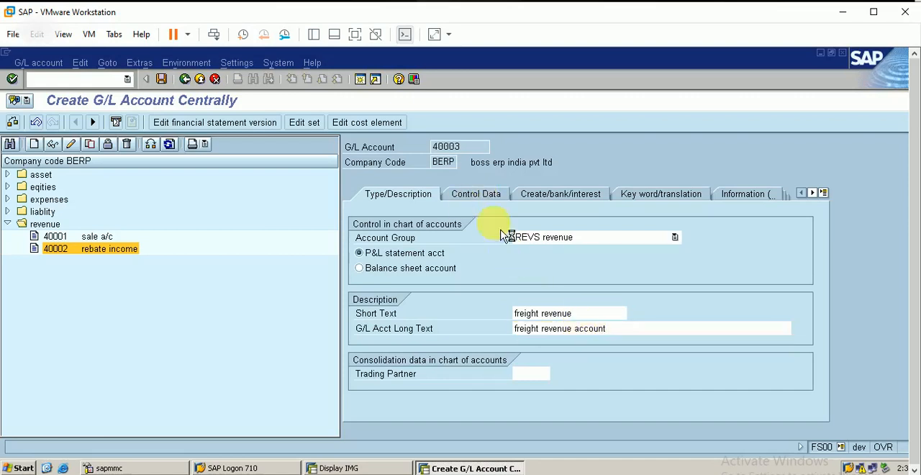
click(361, 254)
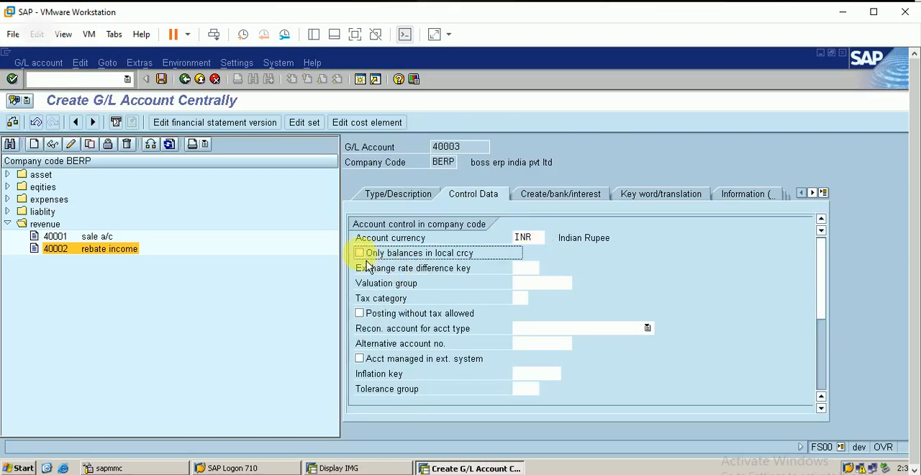
click(364, 255)
click(824, 375)
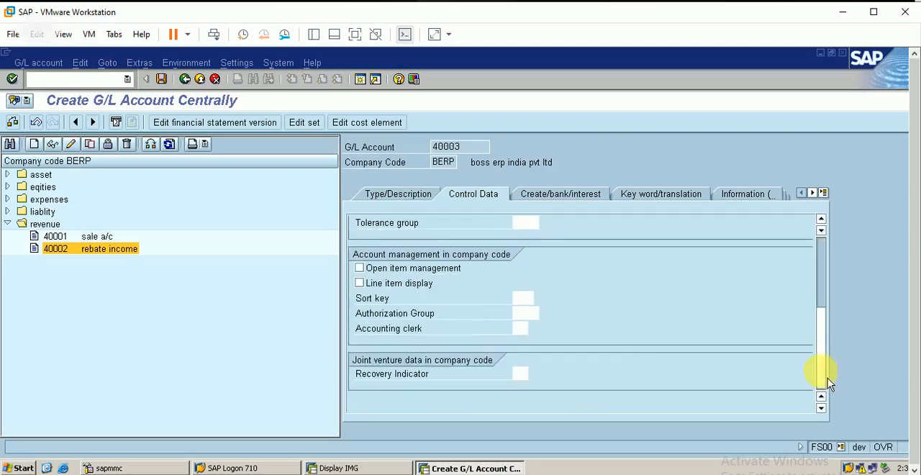
click(372, 288)
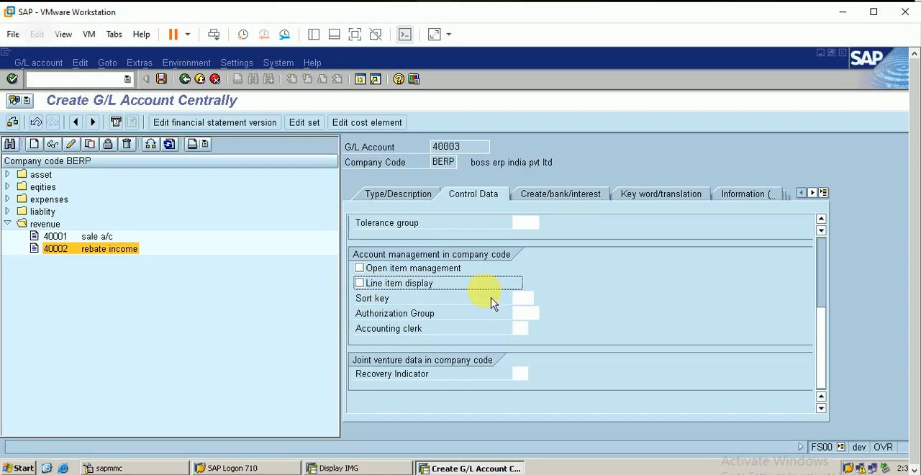
click(362, 284)
click(519, 297)
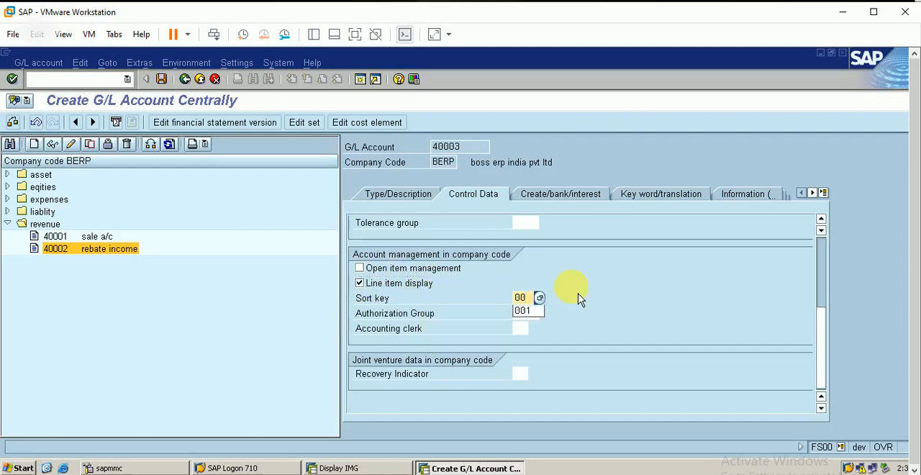
Set the new account's field status group to G029, Revenue accounts.
click(556, 202)
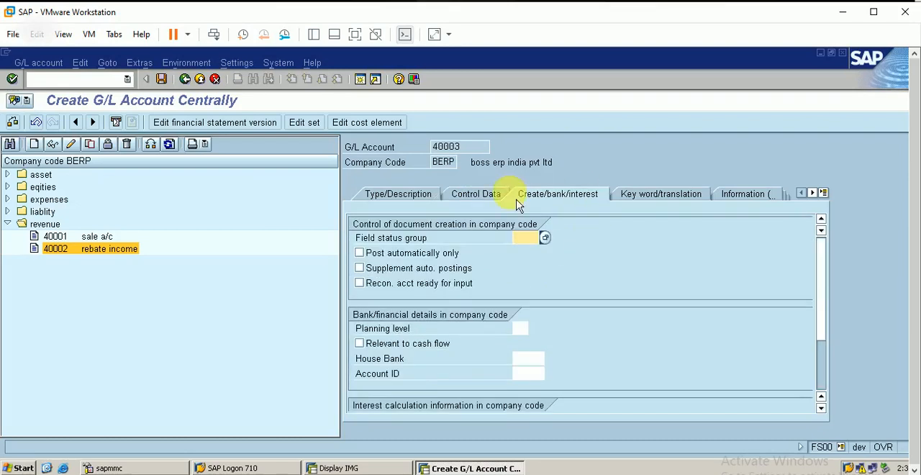
click(549, 240)
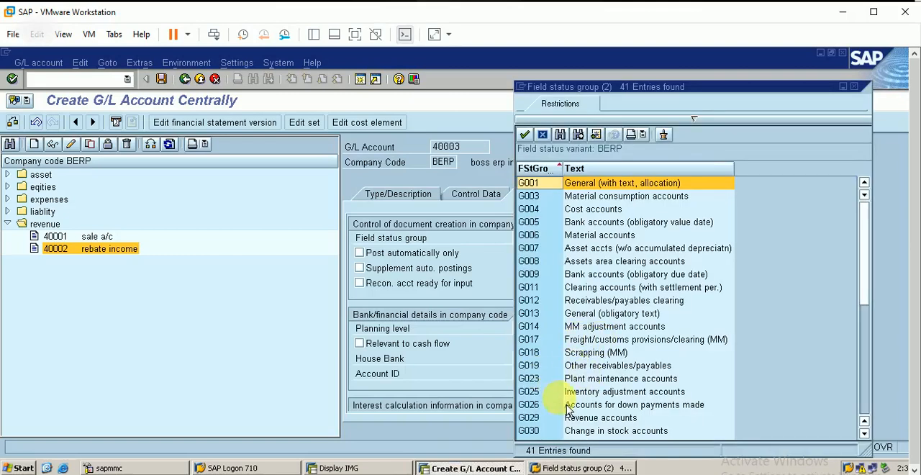
click(613, 422)
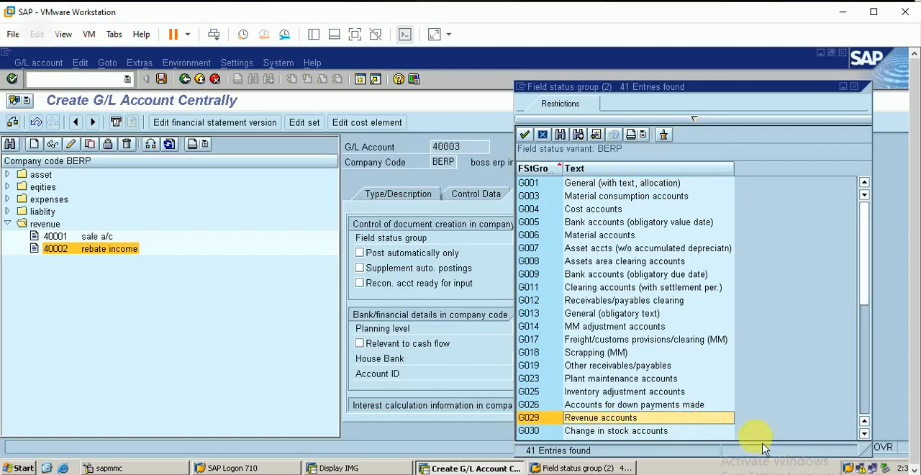
click(865, 433)
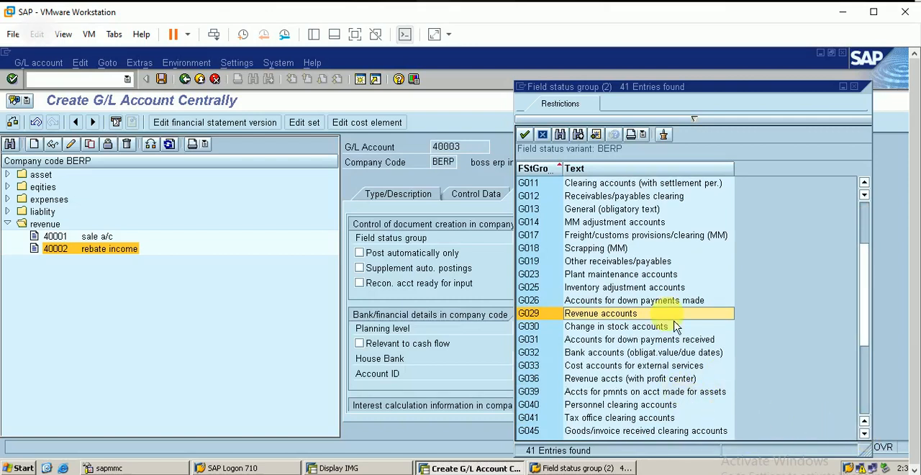
double_click(608, 315)
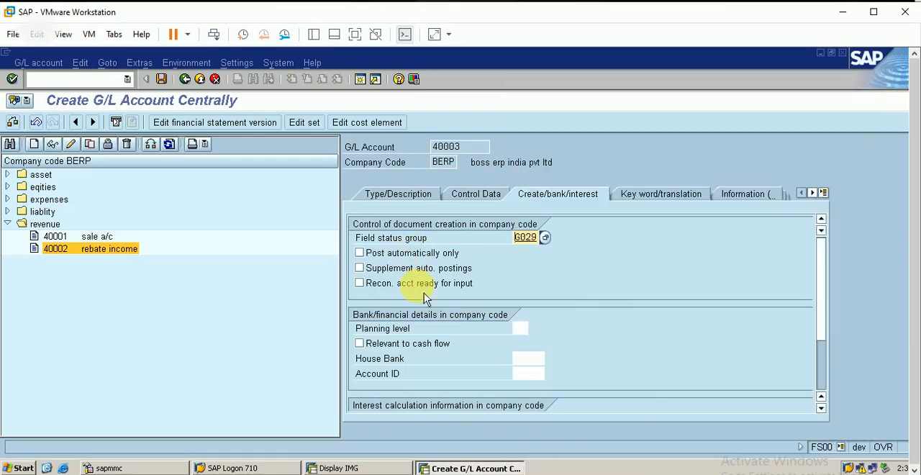
Save the freight revenue account and start its cost element with validity from 01.05.2021.
click(163, 82)
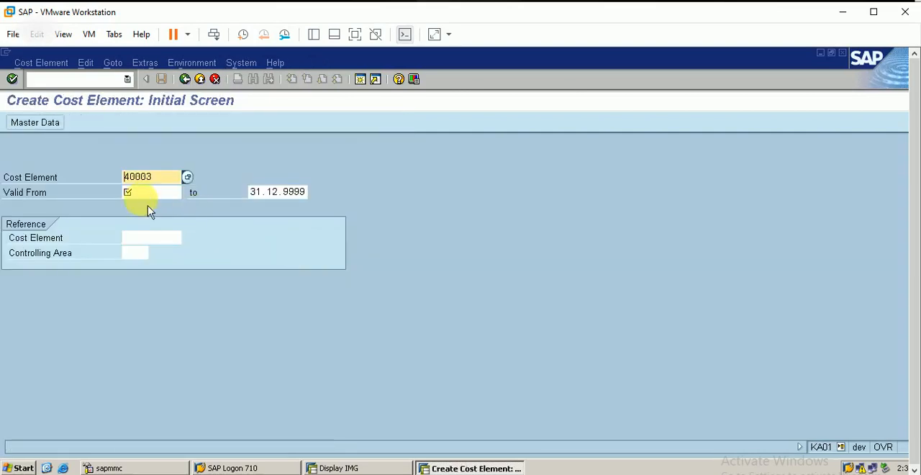
click(161, 194)
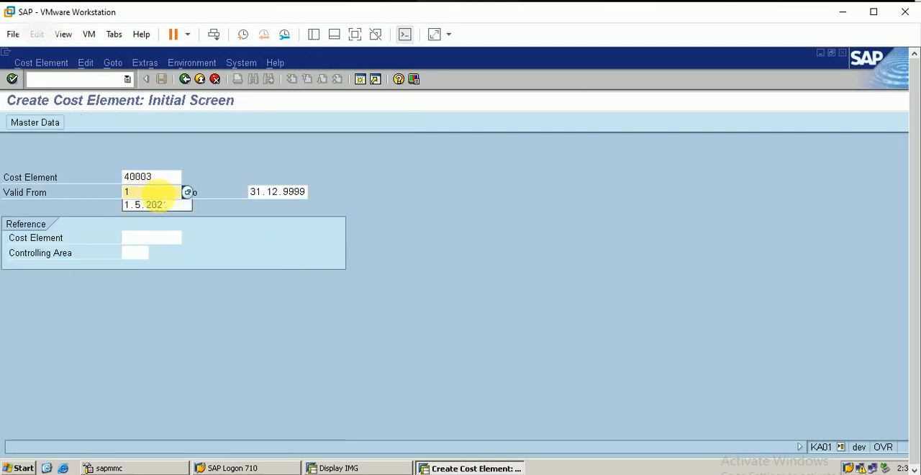
click(148, 205)
key(Return)
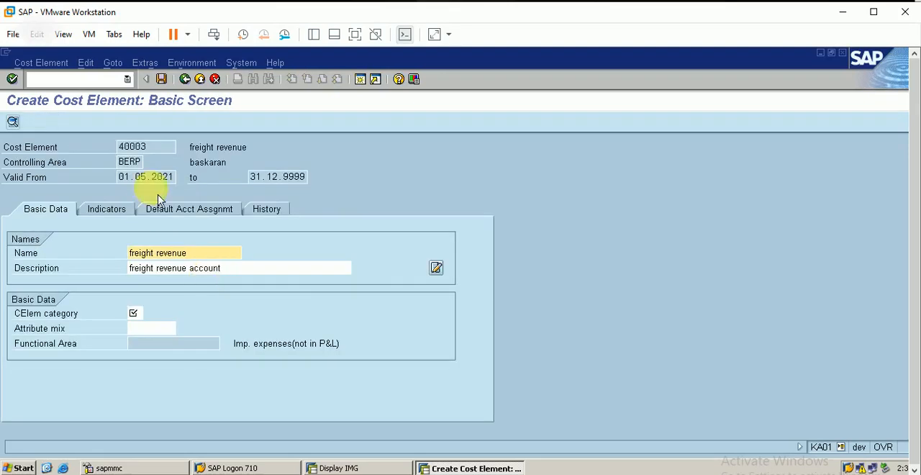
Set the freight revenue cost element's category to 11, Revenues.
click(133, 313)
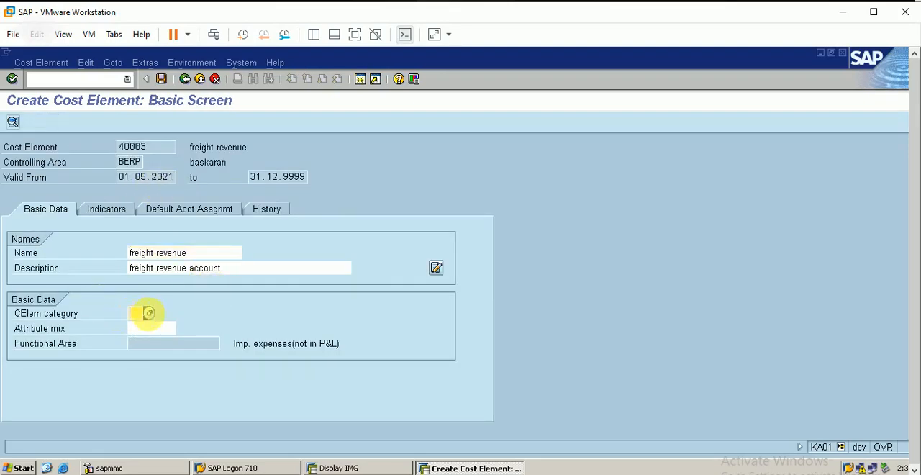
click(148, 313)
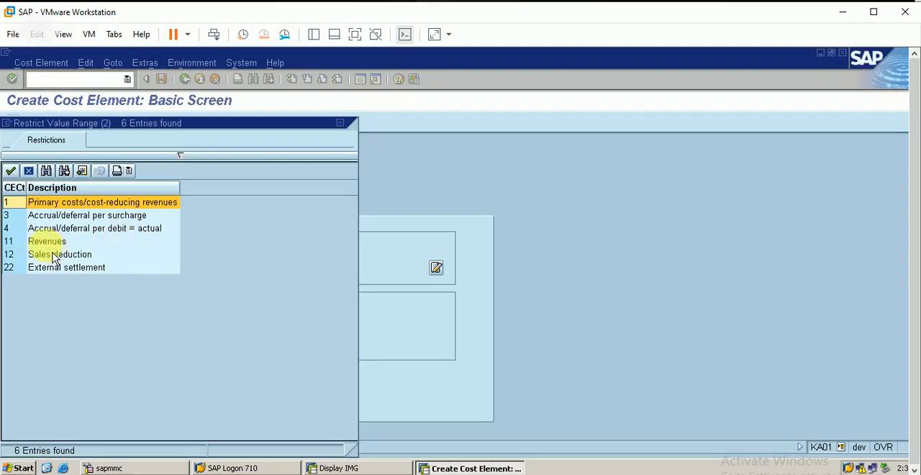
click(53, 243)
key(Return)
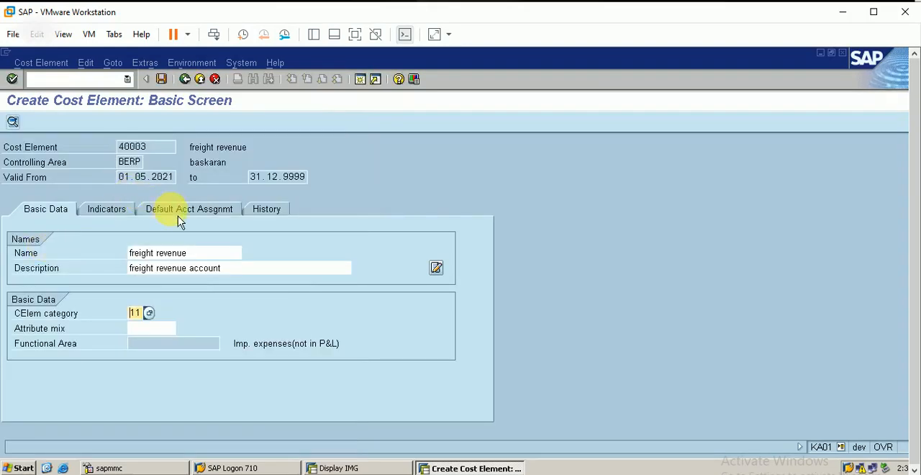
Assign BERP2 as the cost element's default cost center and save the cost element.
click(182, 210)
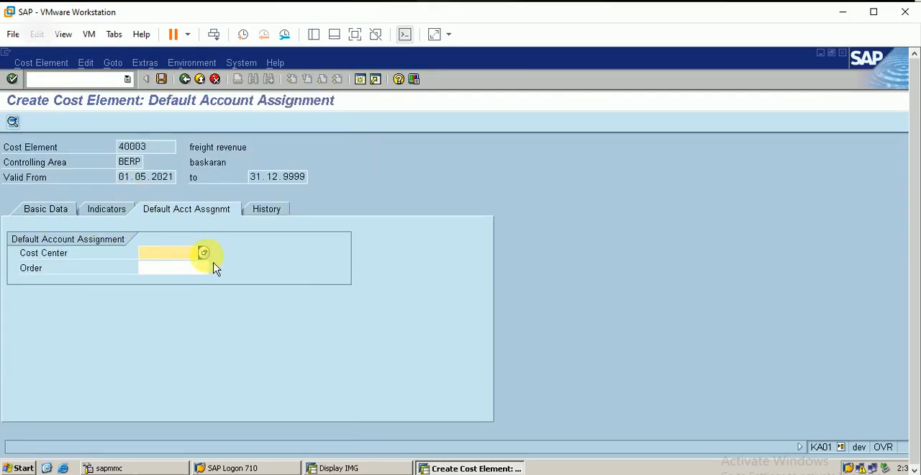
click(205, 254)
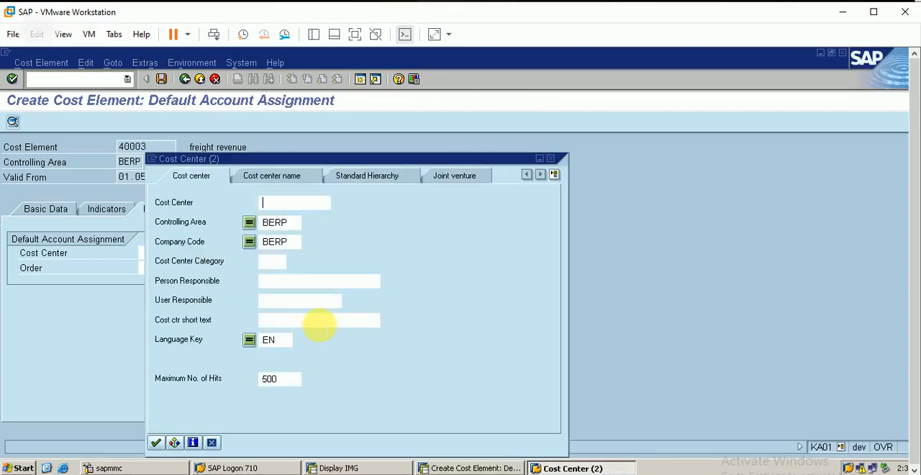
key(Return)
key(Down)
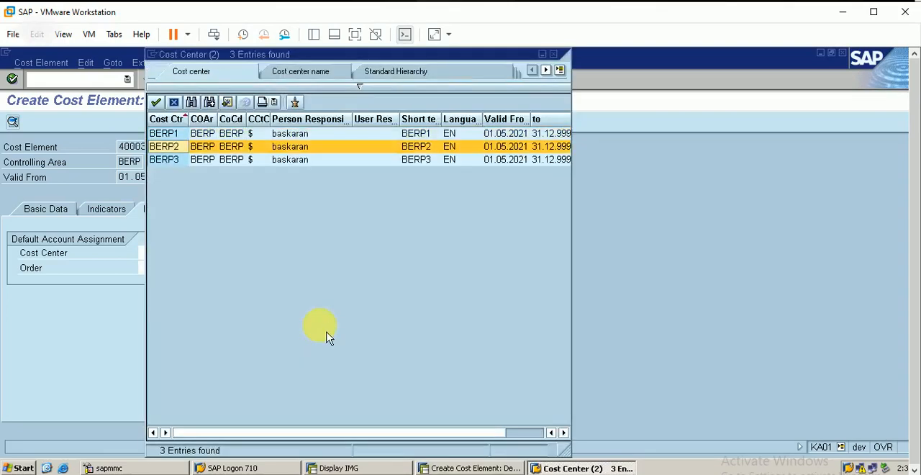
key(Return)
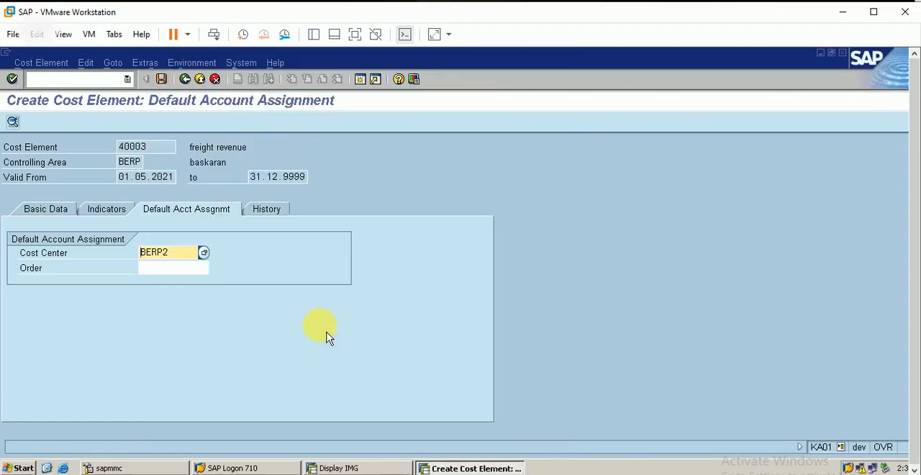
click(161, 79)
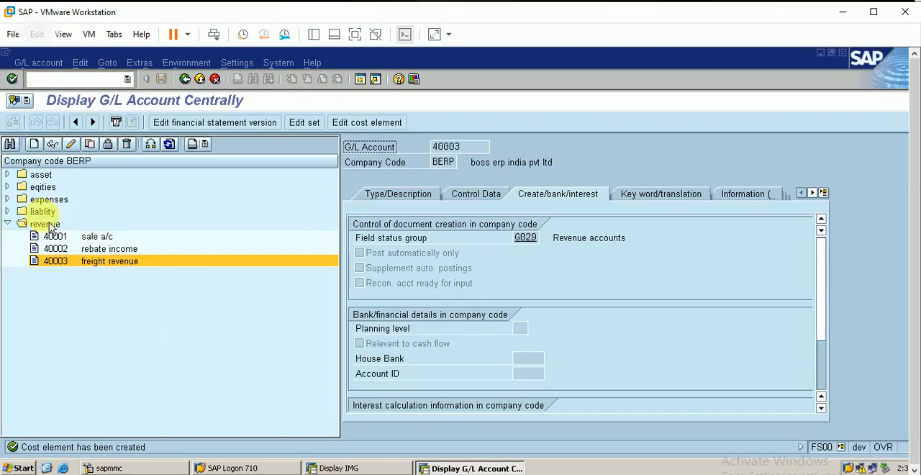
Check the last number used in the expenses group and start creating G/L account 50003 in company code BERP.
click(11, 202)
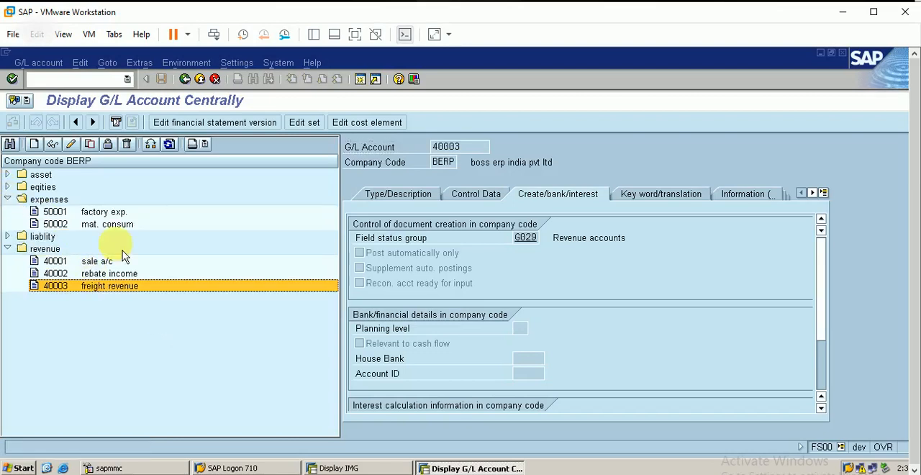
click(115, 225)
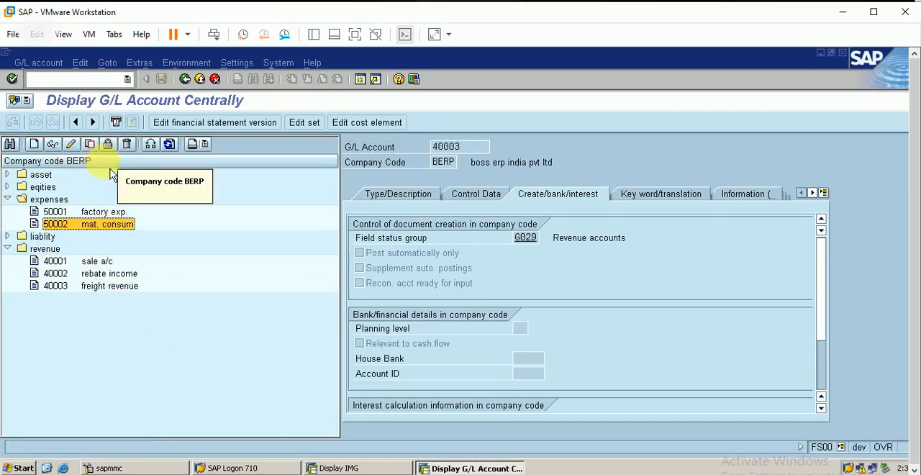
click(34, 144)
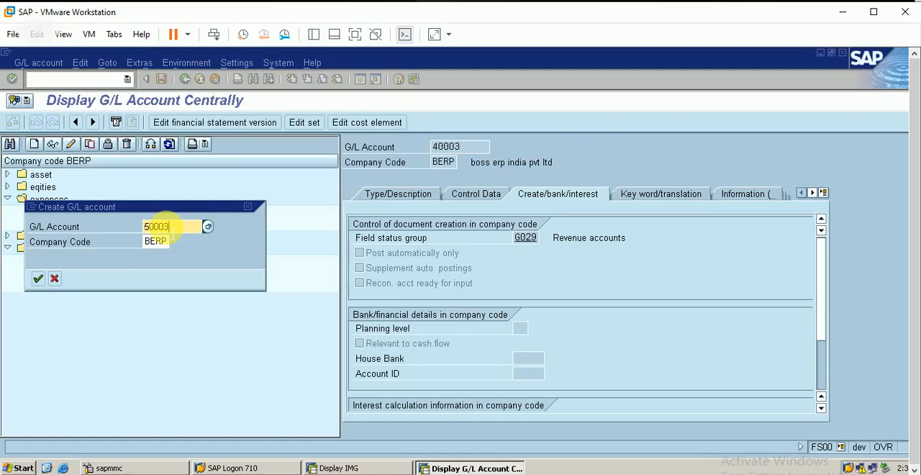
text(50003)
key(Return)
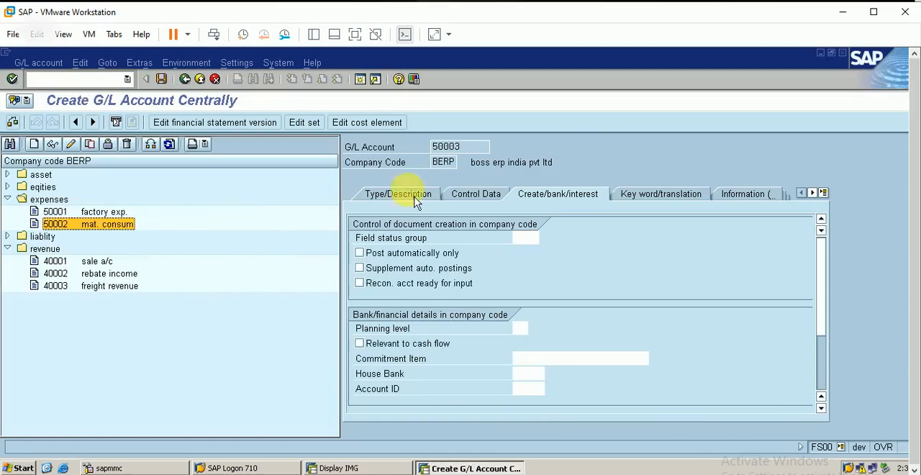
Assign account group EXPS expenses to the new account and go to its short text.
click(388, 194)
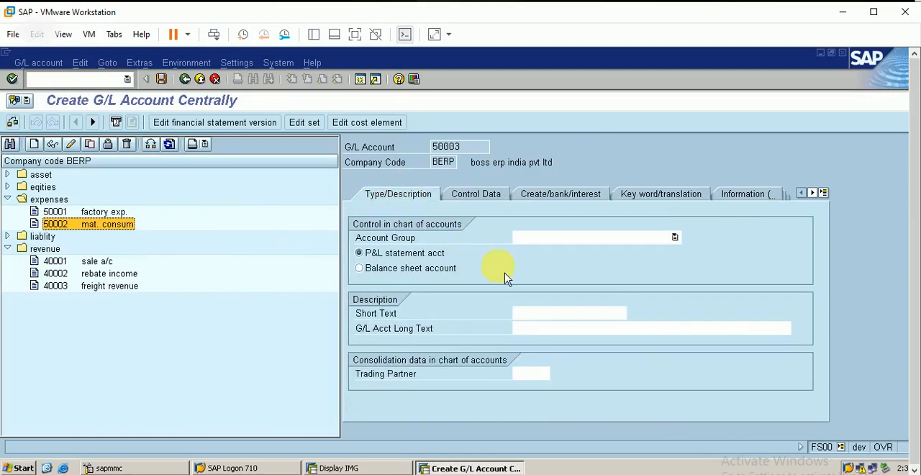
click(582, 240)
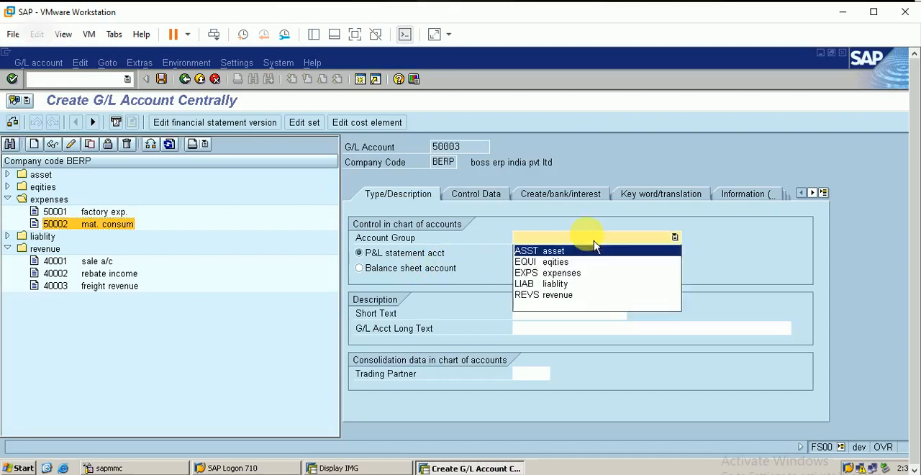
click(580, 278)
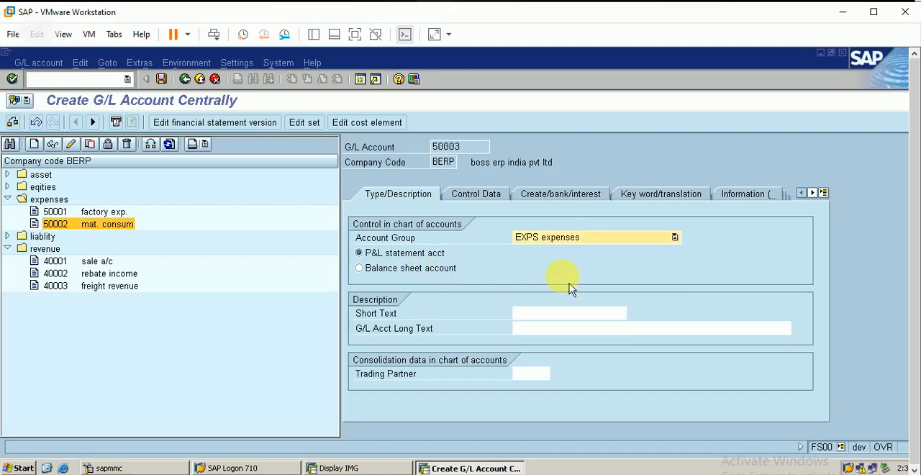
click(569, 311)
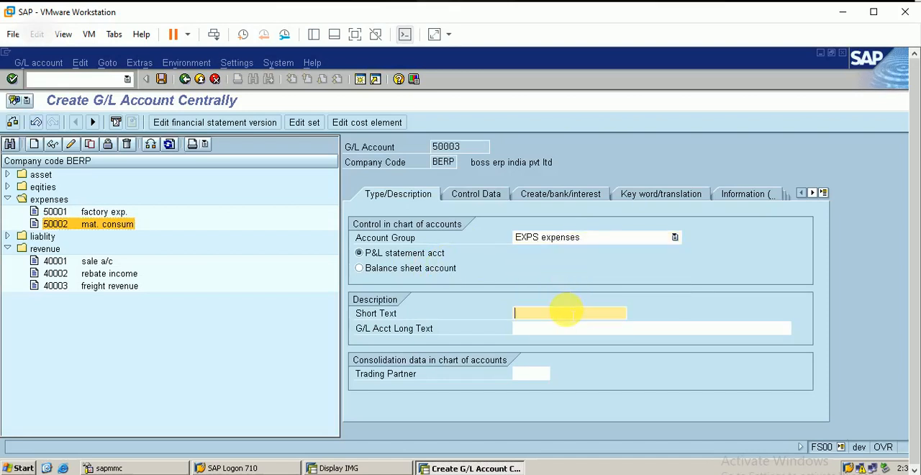
text(freight e)
key(BackSpace)
key(BackSpace)
key(BackSpace)
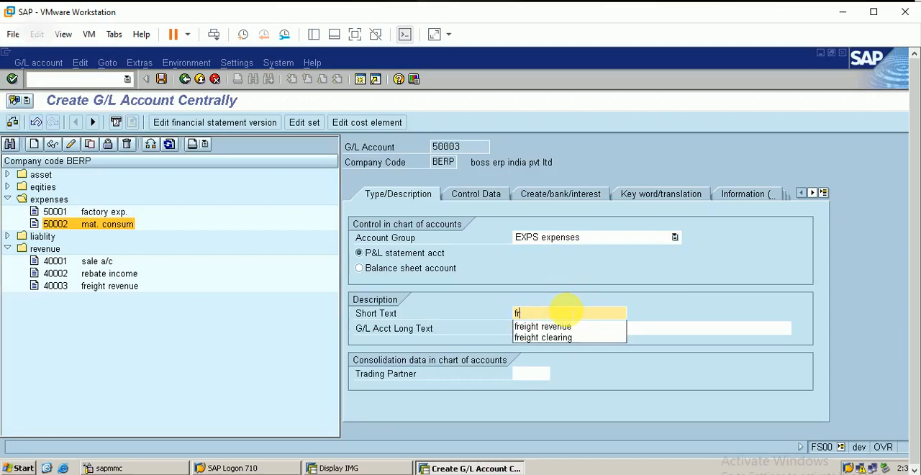
key(BackSpace)
key(BackSpace)
Enter short text "customer disc." and long text "customer discount account" for account 50003.
text(customer disc.)
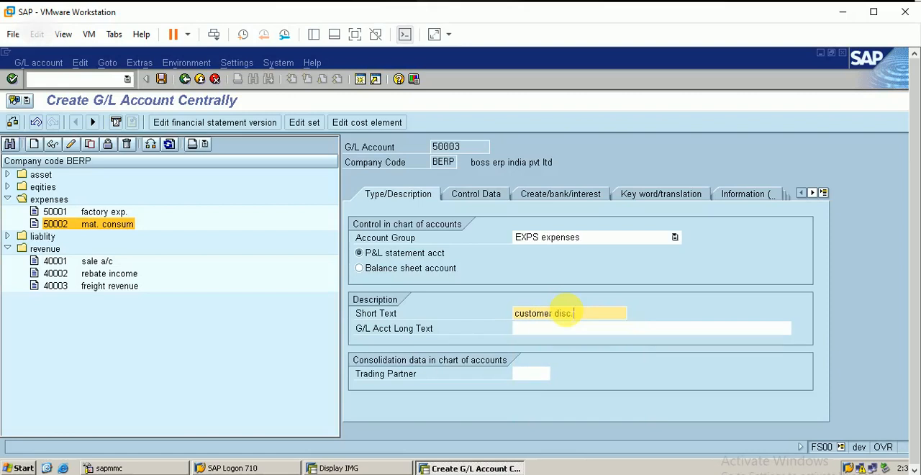
click(554, 329)
text(custo)
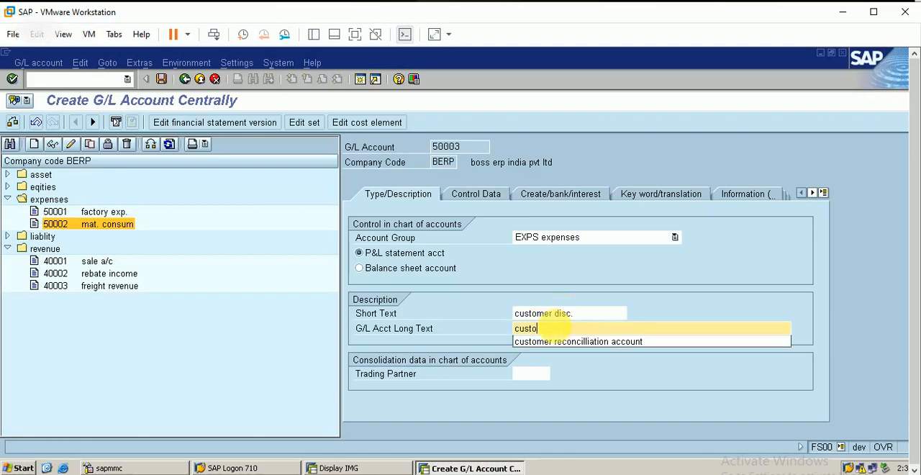
text(mer discount account)
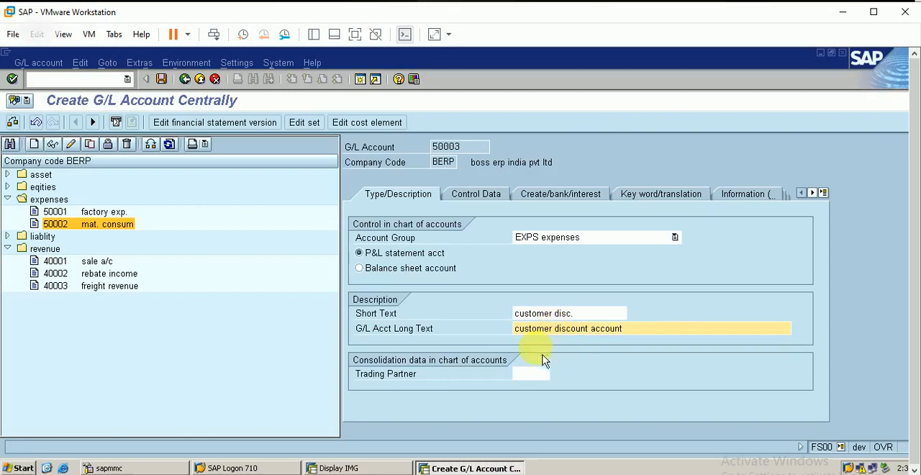
In the account's control data, enable Line item display and Only balances in local currency, and set sort key 036, Order.
click(472, 191)
click(363, 286)
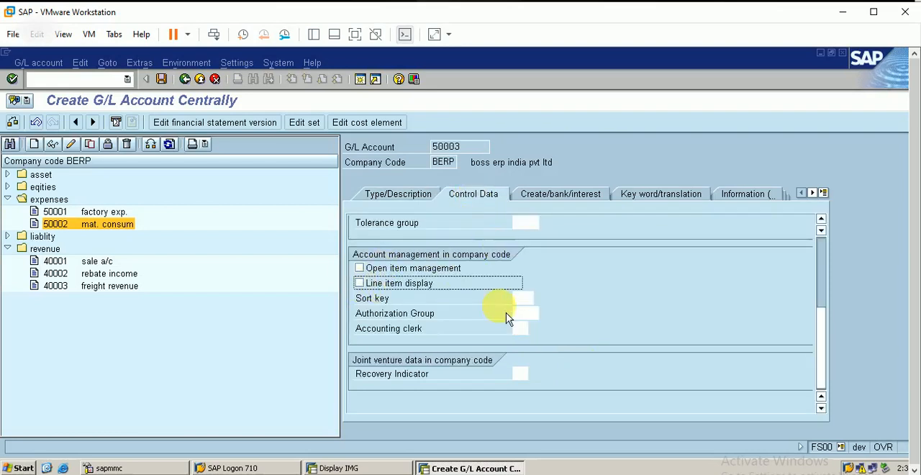
click(359, 283)
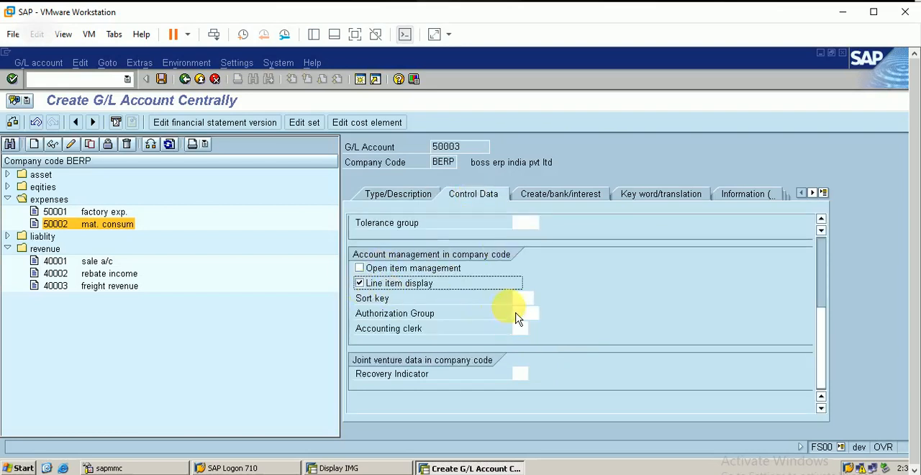
click(520, 298)
click(540, 297)
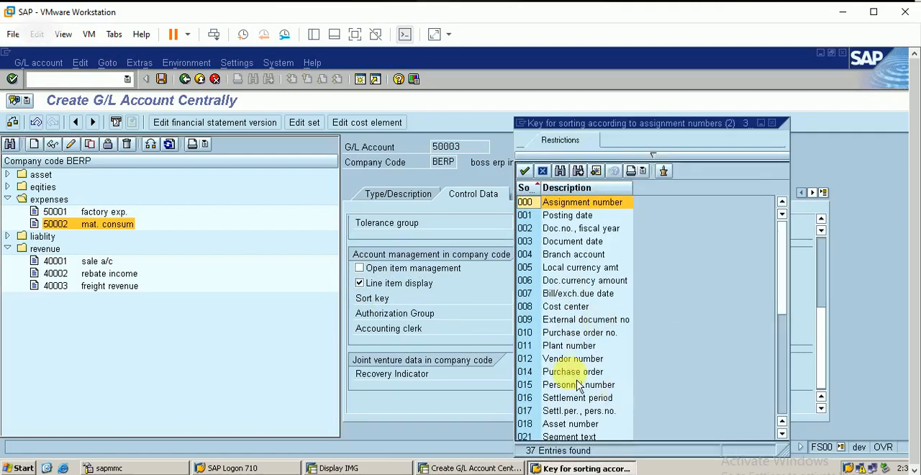
click(781, 433)
drag(781, 433, 783, 438)
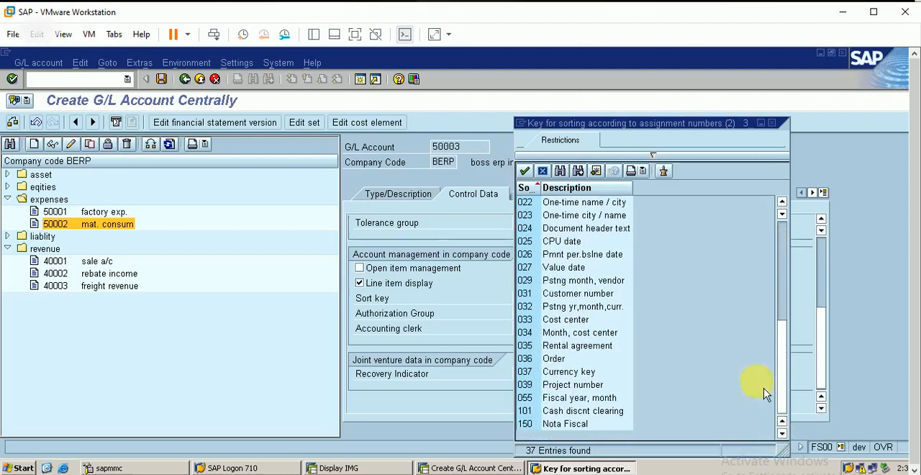
click(561, 363)
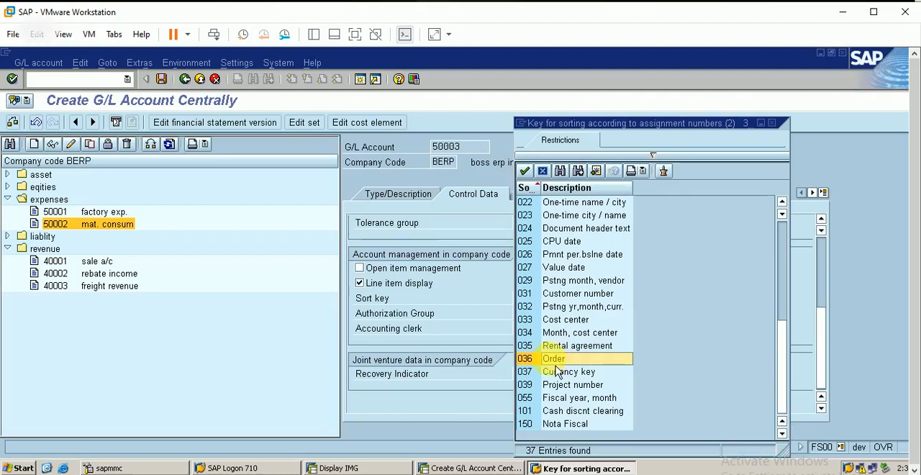
double_click(557, 364)
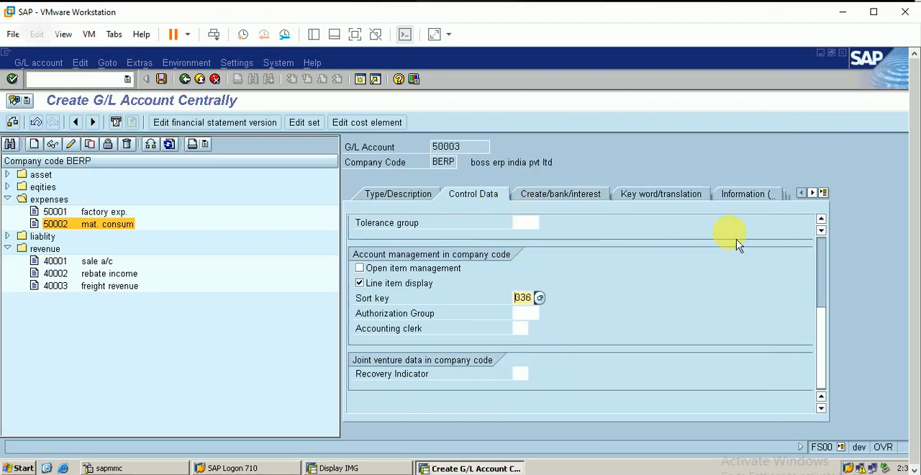
scroll(832, 270, up, 5)
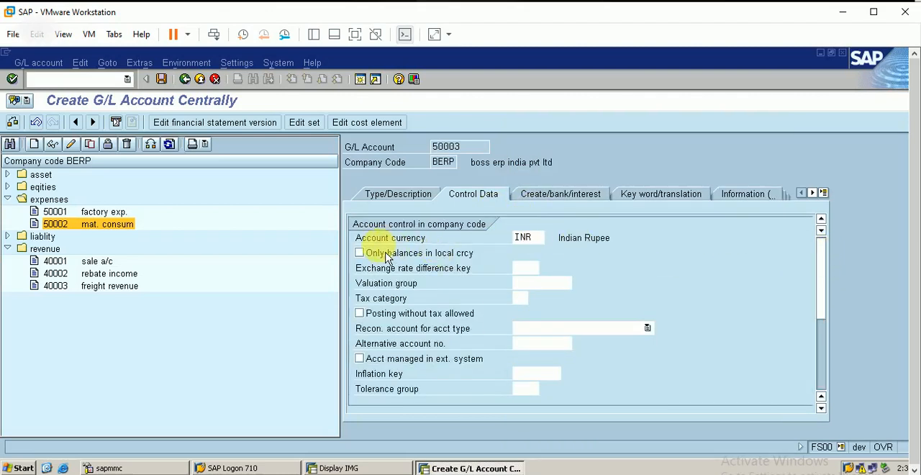
click(360, 253)
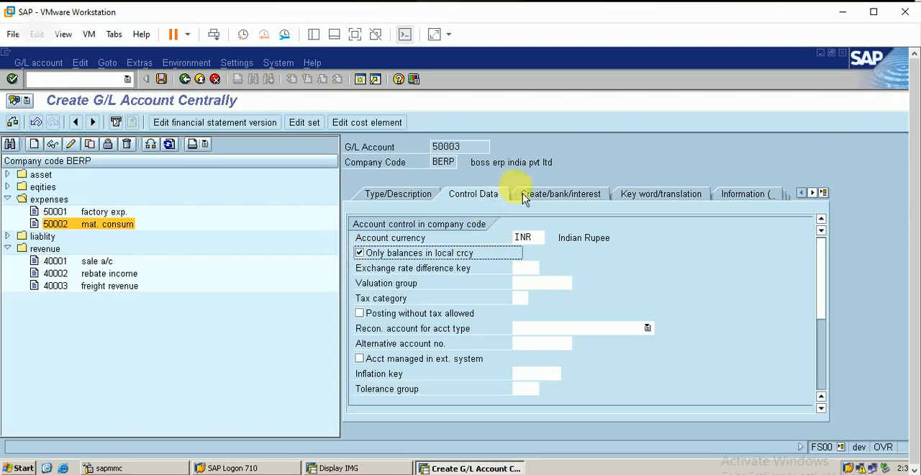
Set the customer discount account's field status group to G004, Cost accounts.
click(564, 201)
click(536, 239)
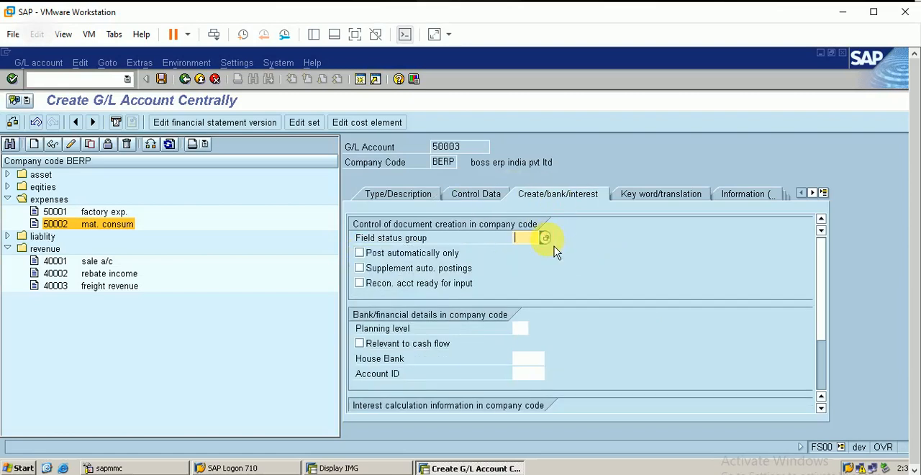
click(551, 241)
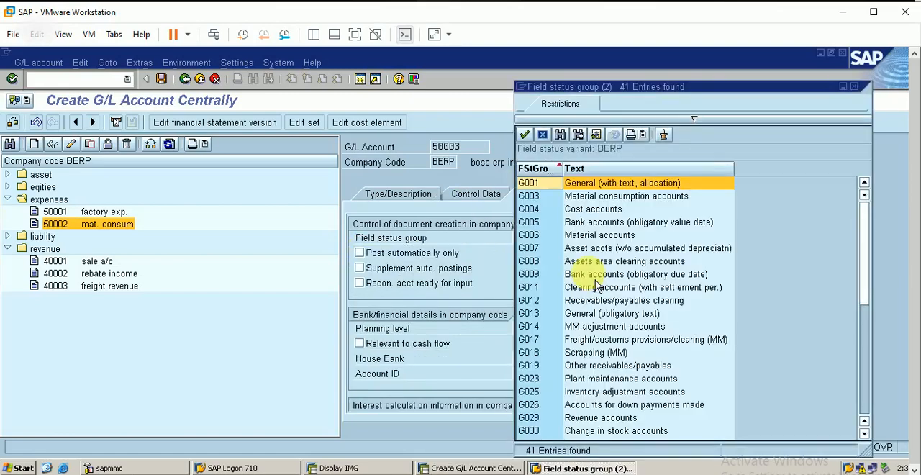
click(594, 215)
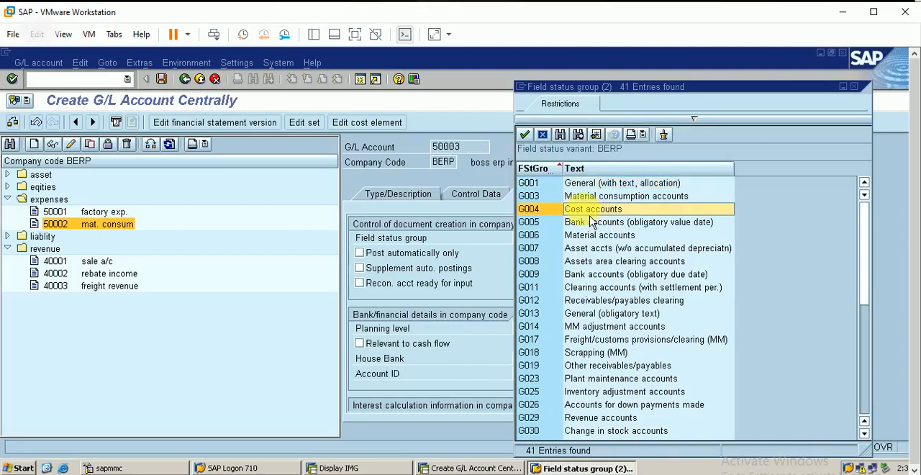
double_click(591, 215)
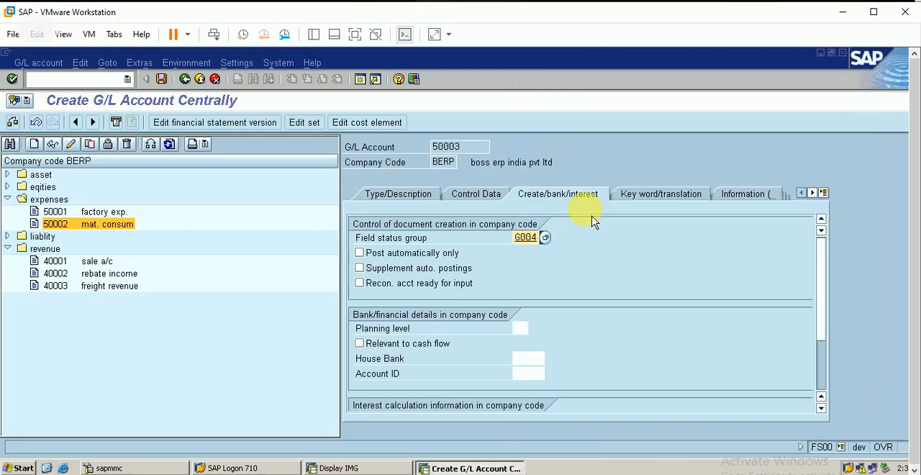
Save G/L account 50003 and start its cost element, valid from 01.05.2021, with cost element category 1.
click(162, 80)
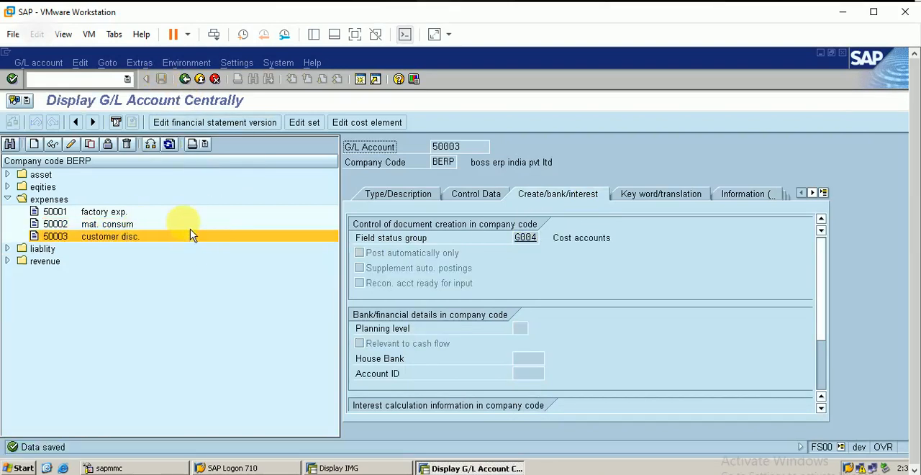
click(370, 122)
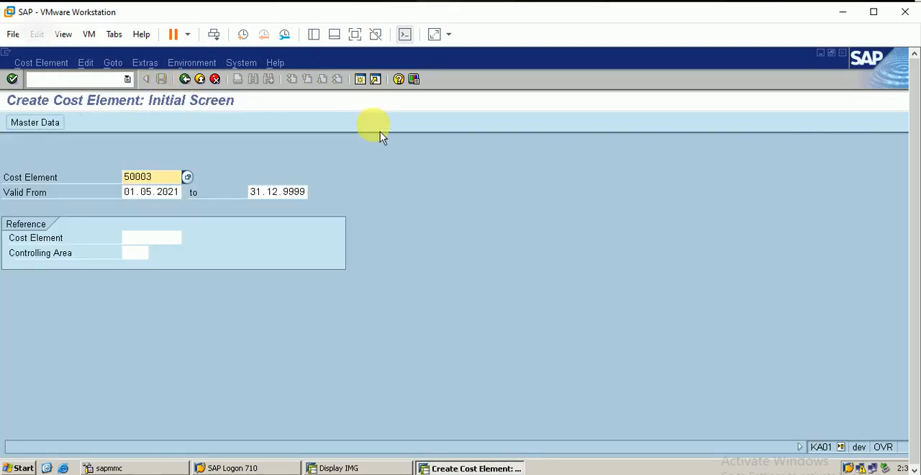
key(Return)
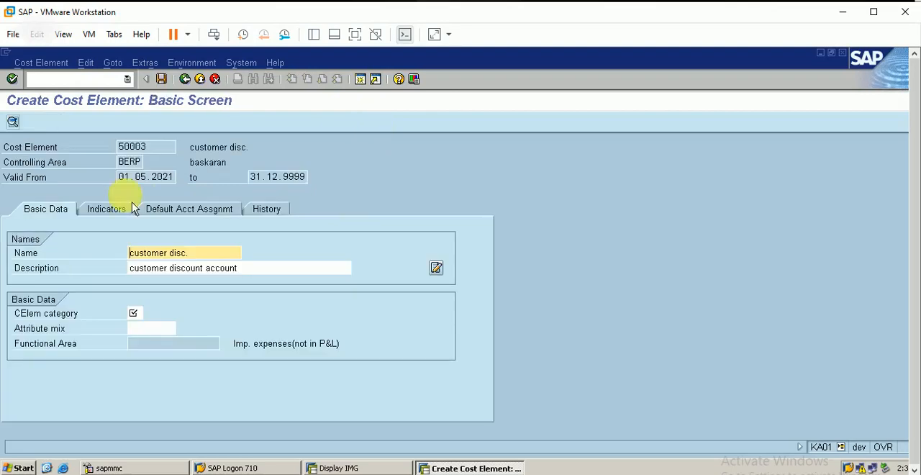
click(137, 313)
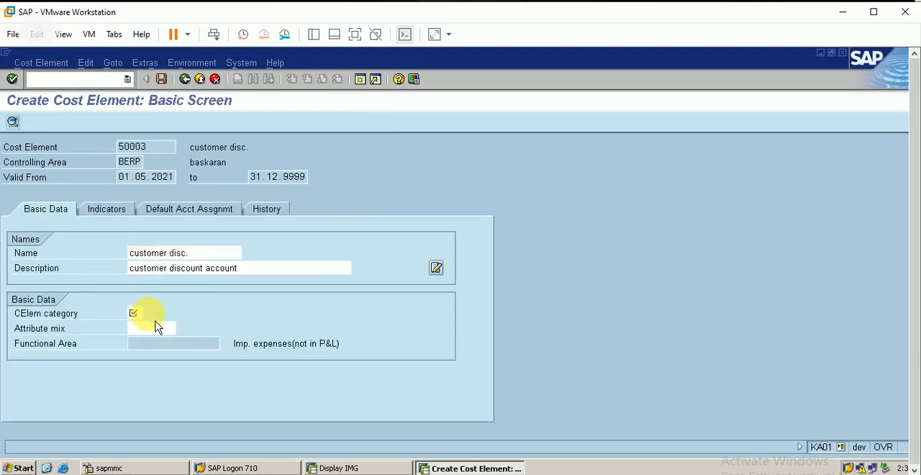
click(152, 318)
double_click(118, 202)
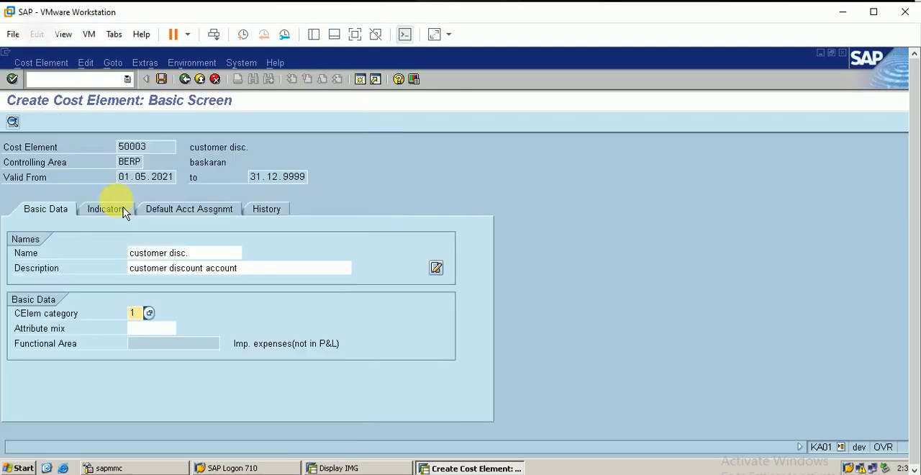
Set BERP1 as the default cost center of cost element 50003 and save the cost element.
click(208, 211)
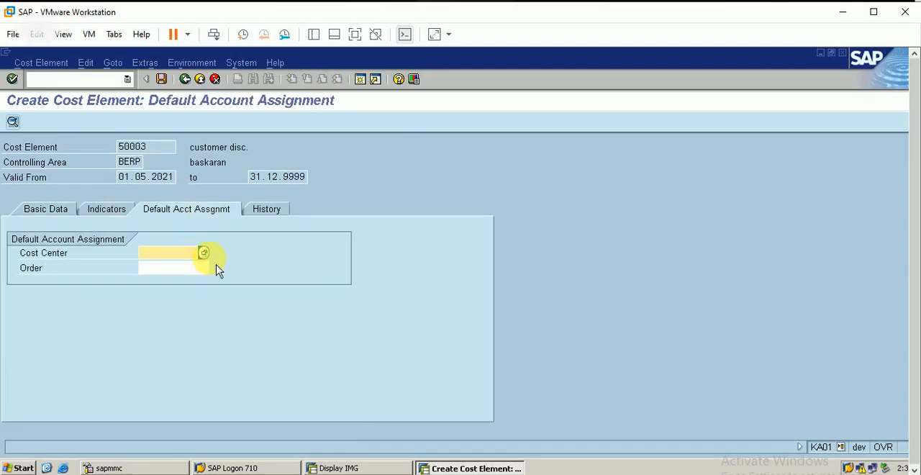
text(berp)
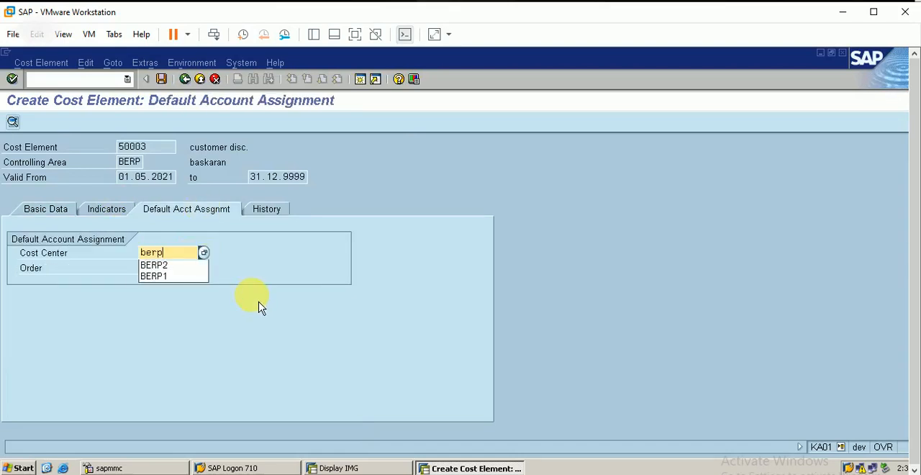
text(1)
key(Return)
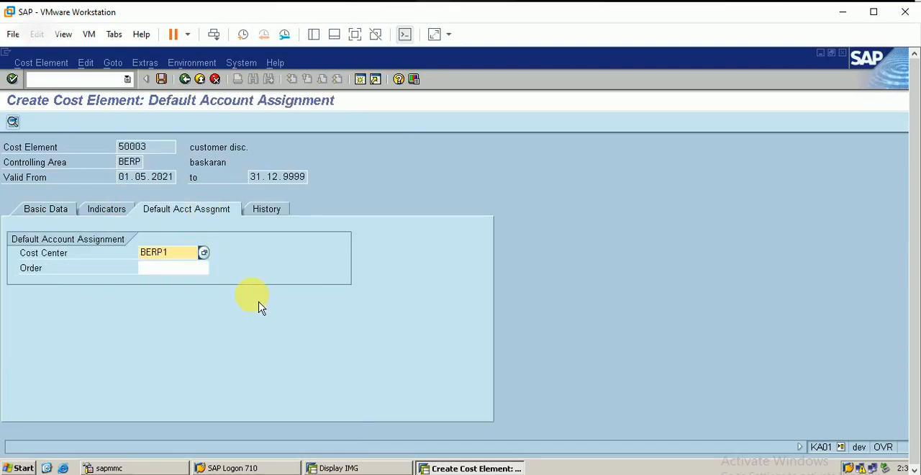
click(162, 79)
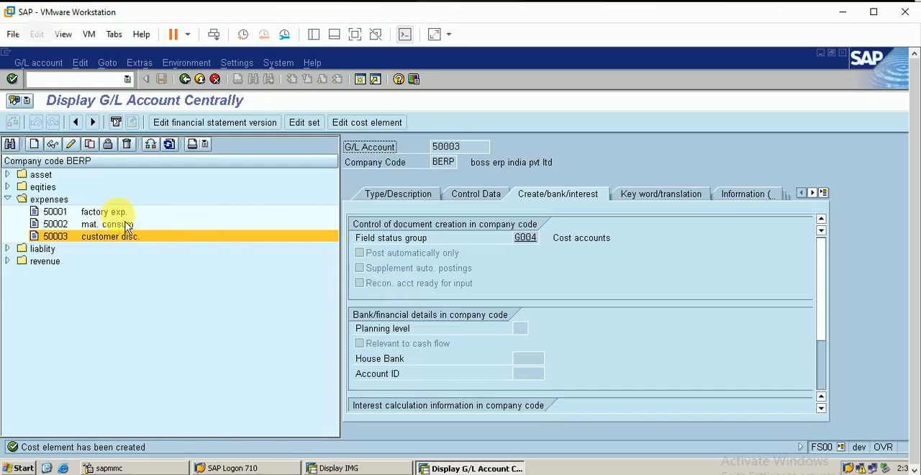
Check the freight revenue and customer discount account numbers, and open default account assignment transaction OKB9 in a new session.
click(7, 260)
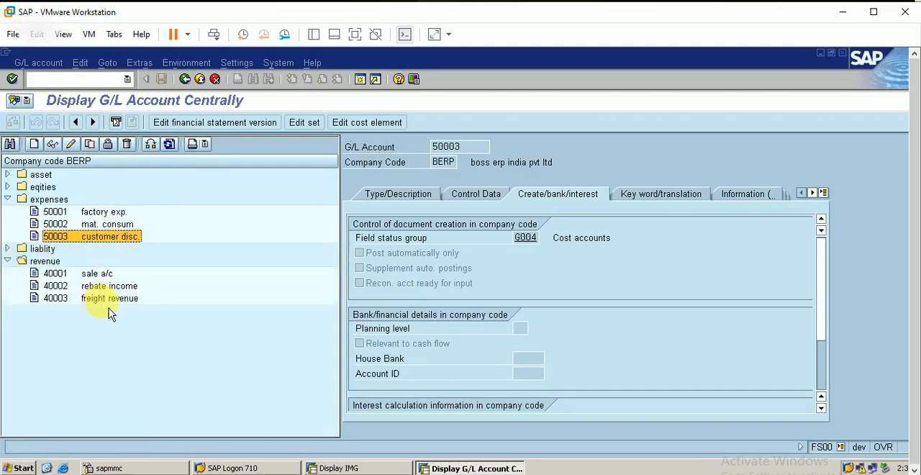
click(94, 297)
click(101, 274)
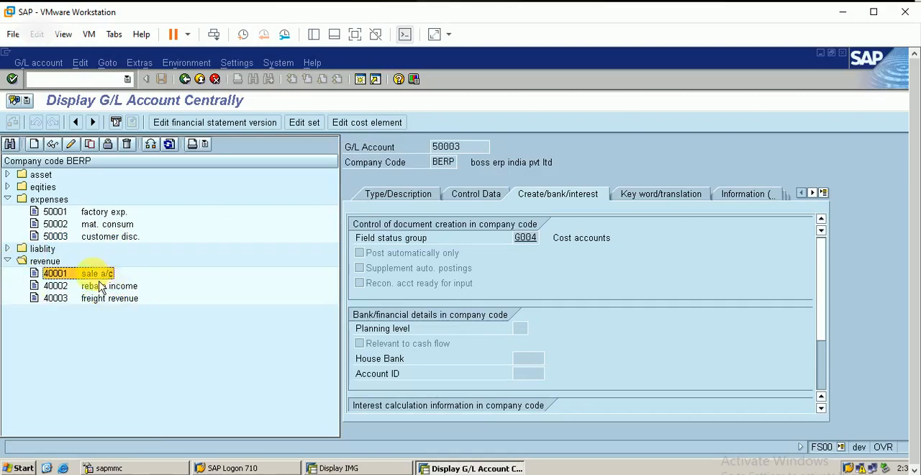
click(136, 303)
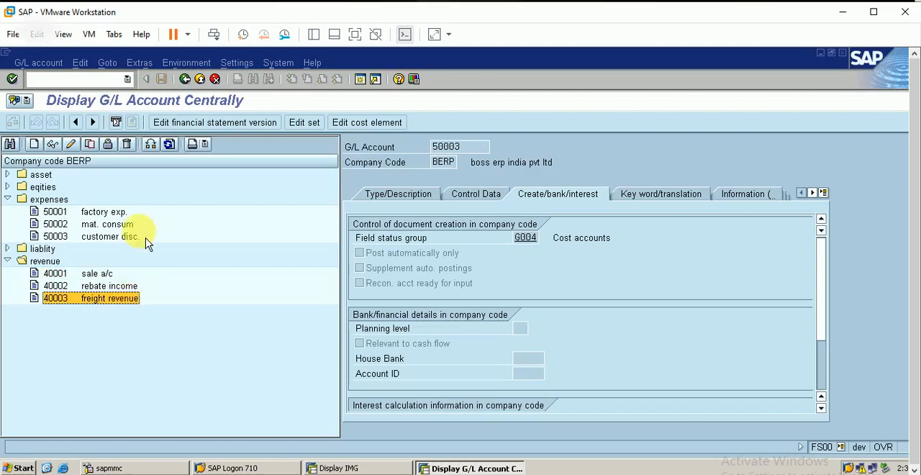
click(121, 239)
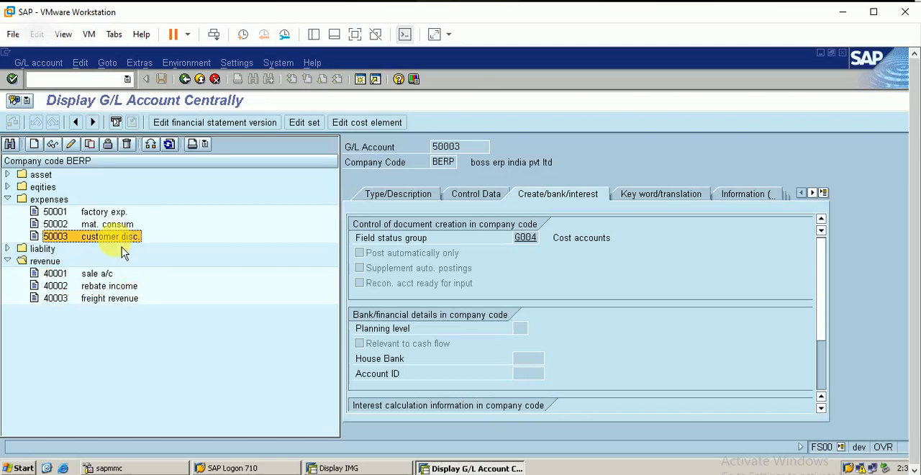
click(362, 80)
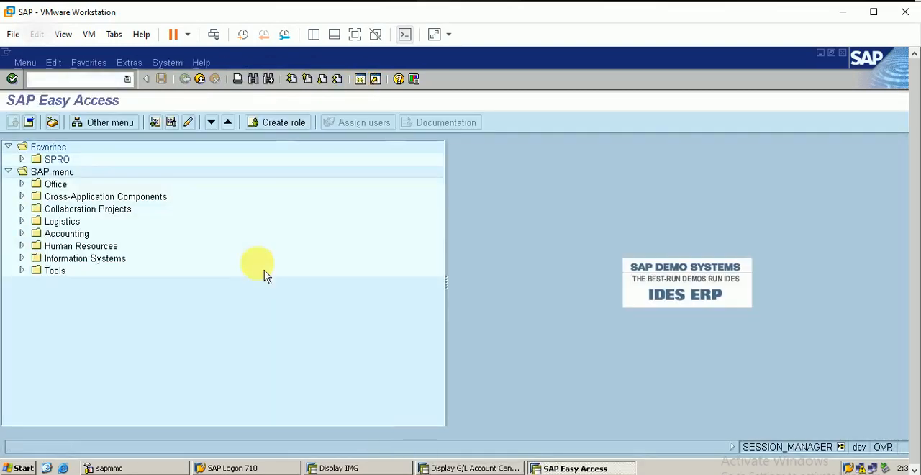
text(okb5)
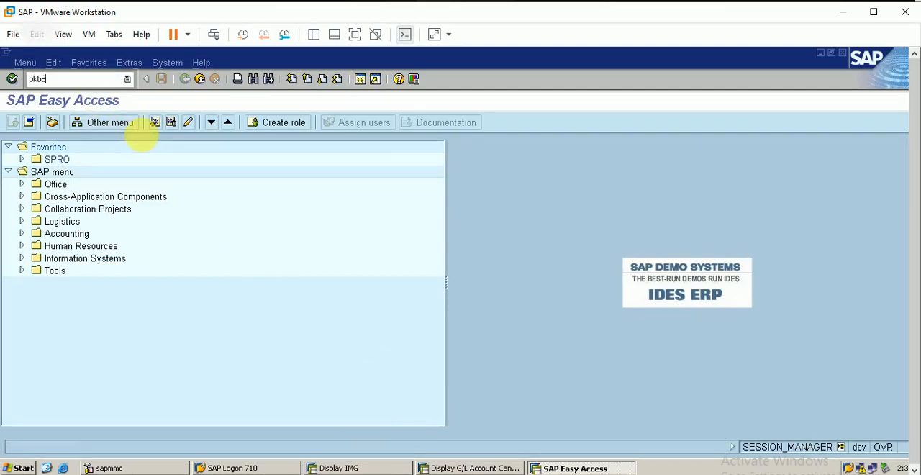
key(Return)
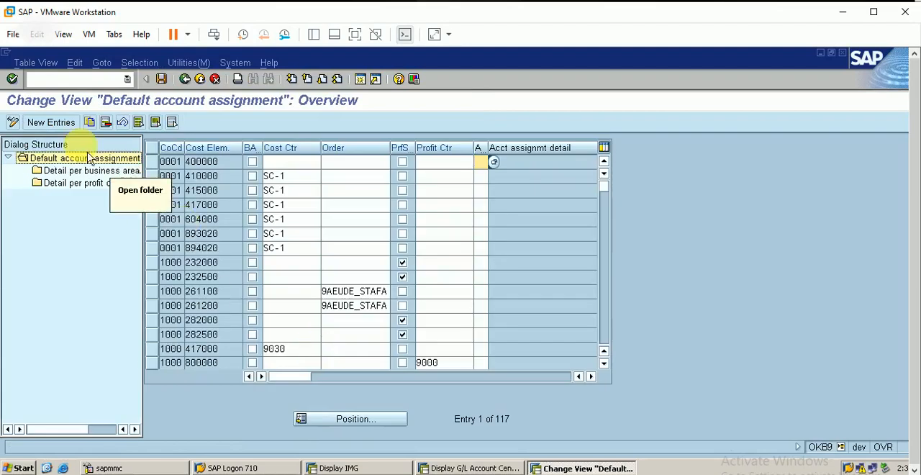
Add a default account assignment for company code BERP, cost element 40003, with cost center BERP1 and profit center BERP.
click(58, 122)
text(berp)
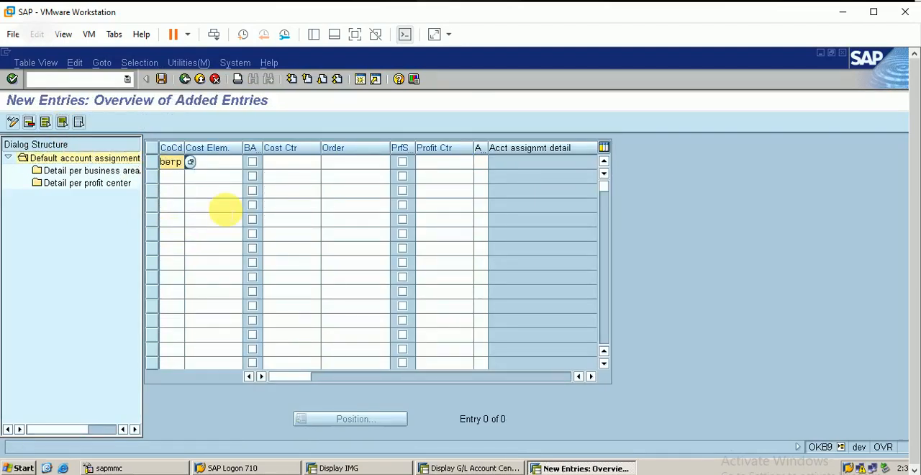
click(214, 162)
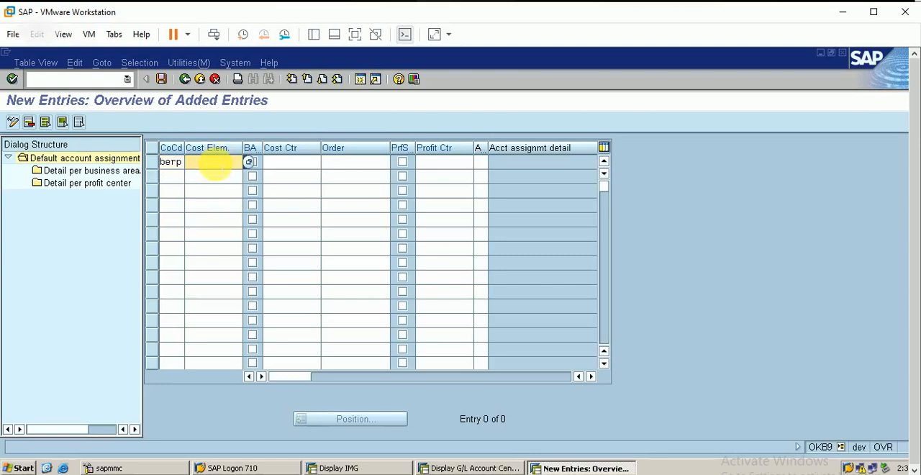
text(40003)
click(291, 163)
text(be)
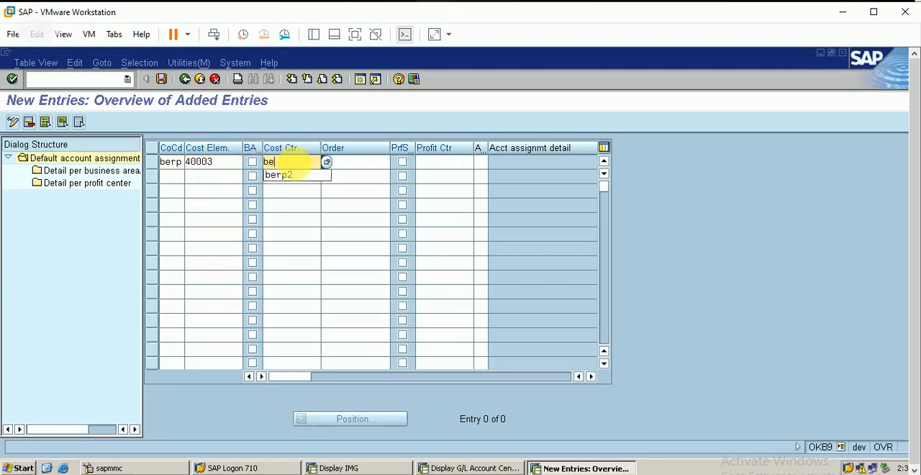
text(rp1)
click(441, 162)
text(b)
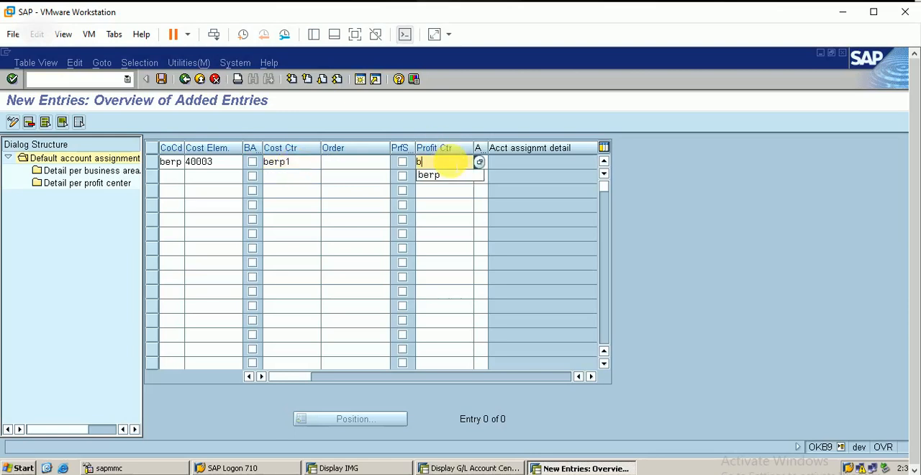
text(erp)
key(Return)
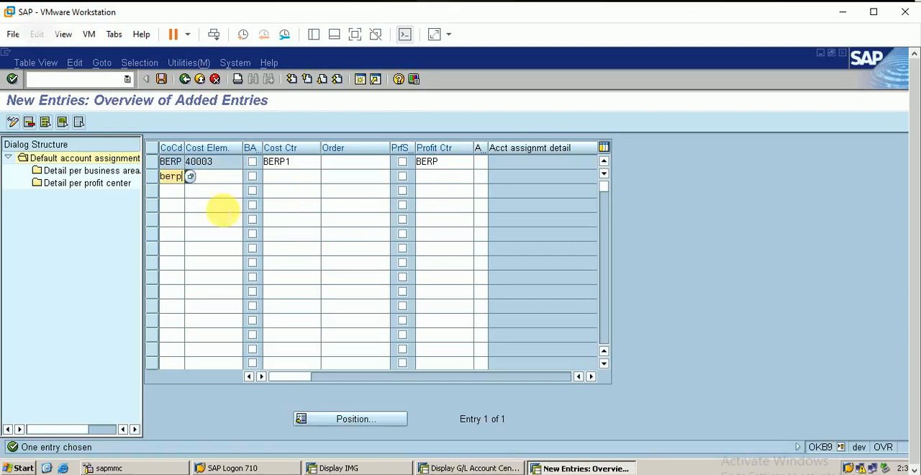
Add a second entry for BERP, cost element 50003, with cost center BERP2, and save both under customizing request DEVK900057.
click(204, 177)
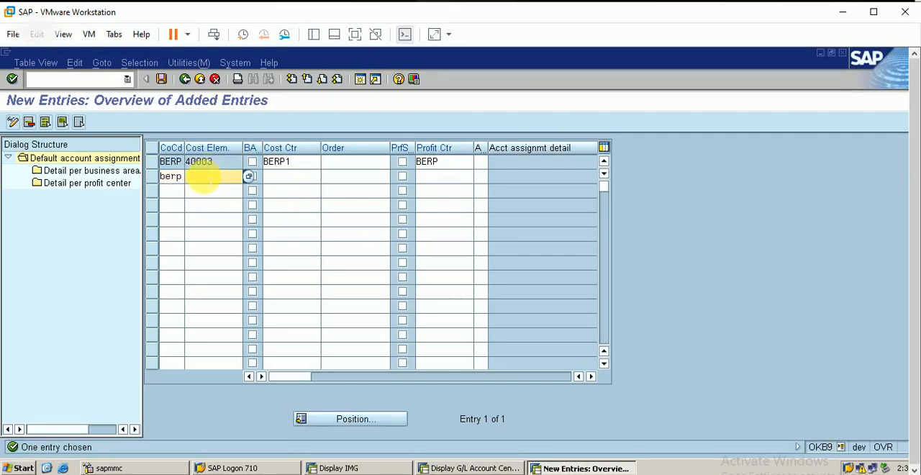
text(5000)
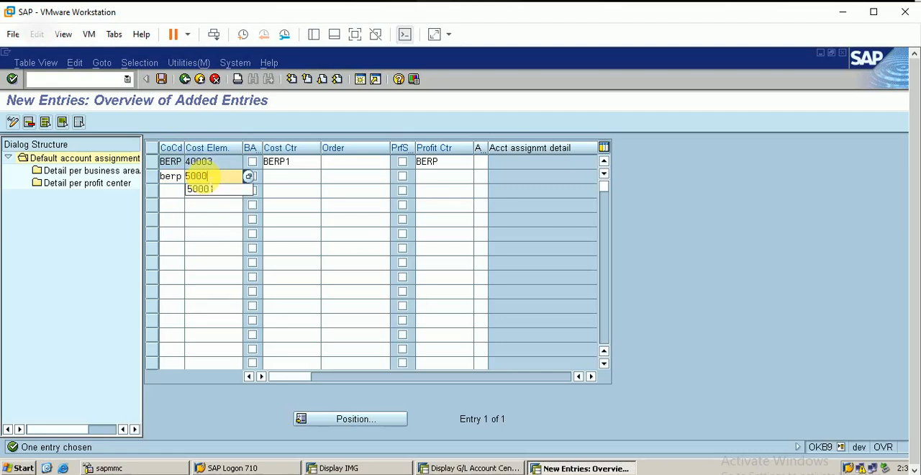
text(3)
click(285, 176)
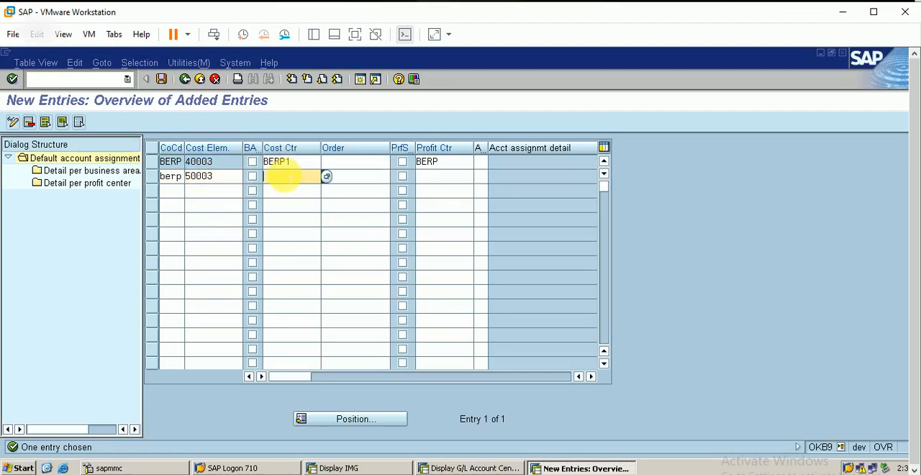
text(berp2)
key(Return)
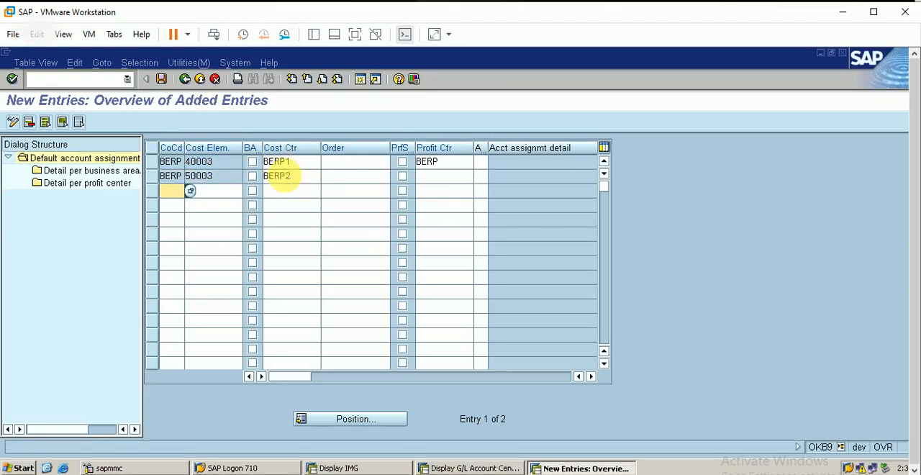
click(162, 80)
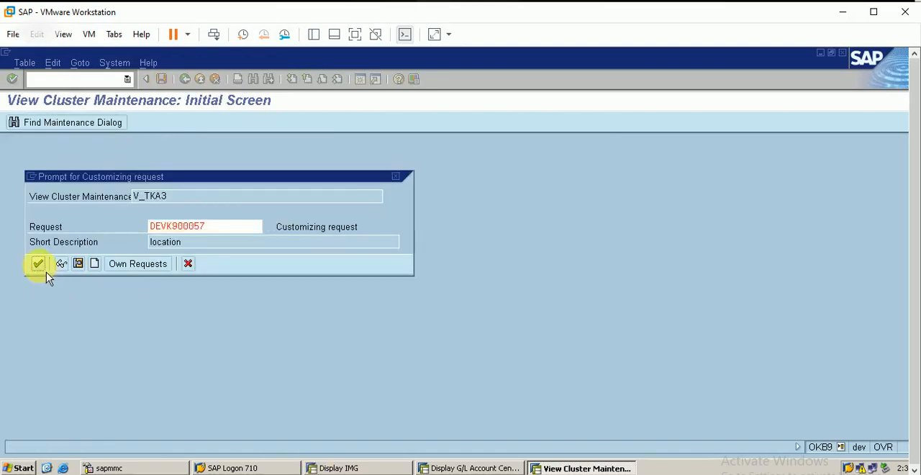
click(39, 264)
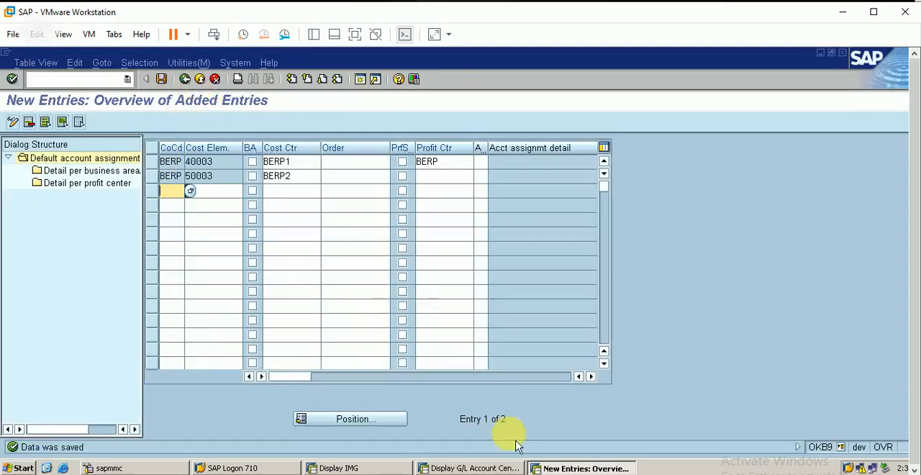
In the IMG session, open Materials: Account Assignment Groups from the Revenue Account Determination master data check under Account Assignment/Costing.
click(471, 467)
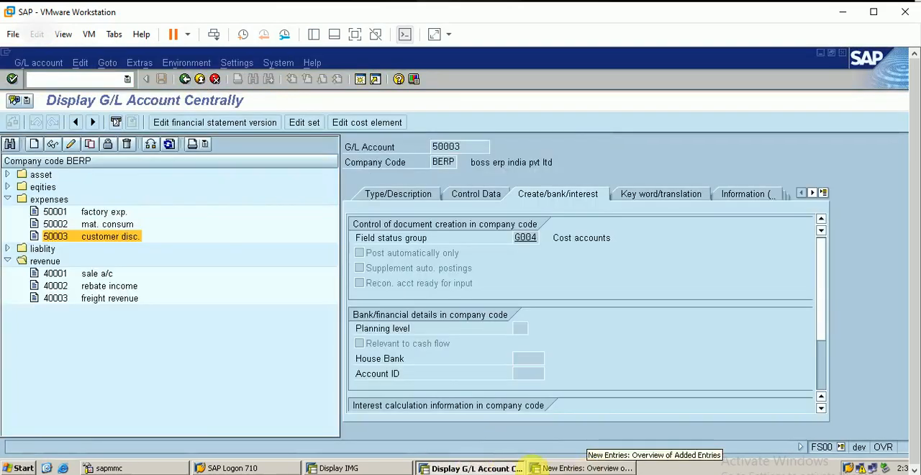
click(376, 467)
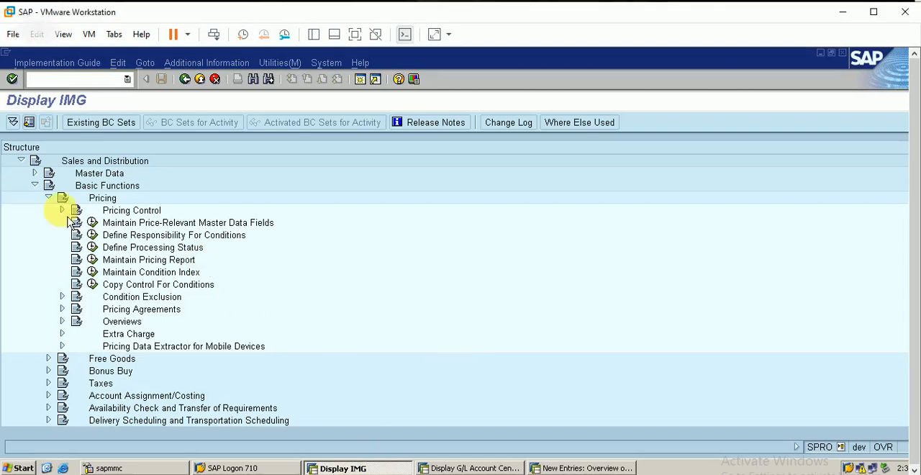
click(48, 198)
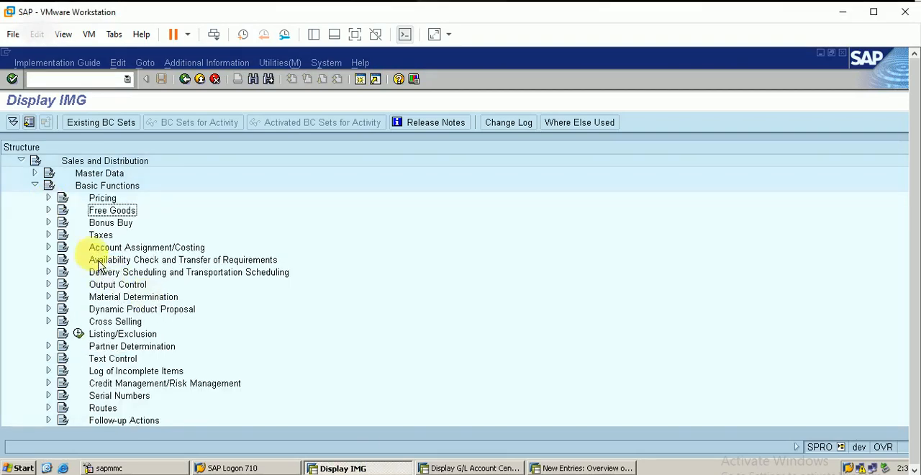
click(49, 246)
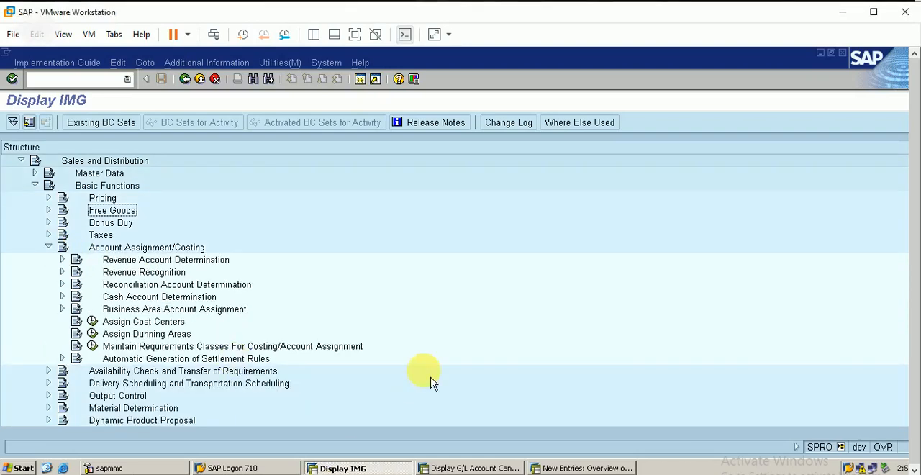
click(62, 259)
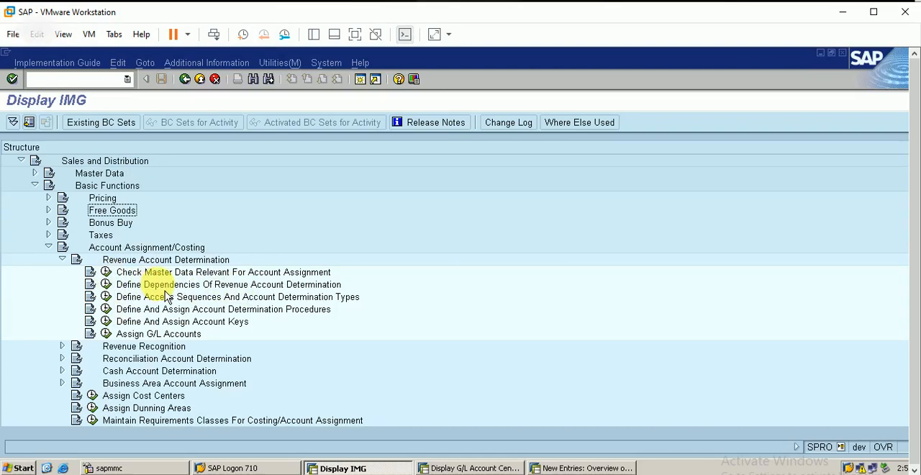
click(107, 273)
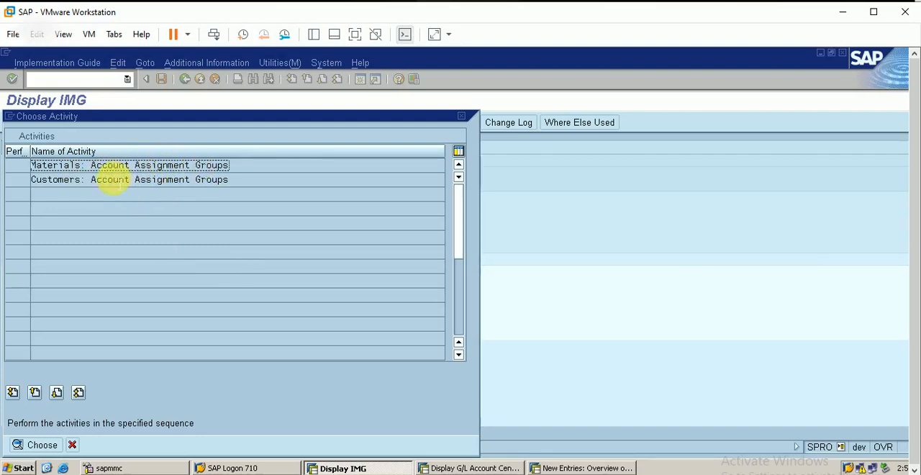
double_click(157, 164)
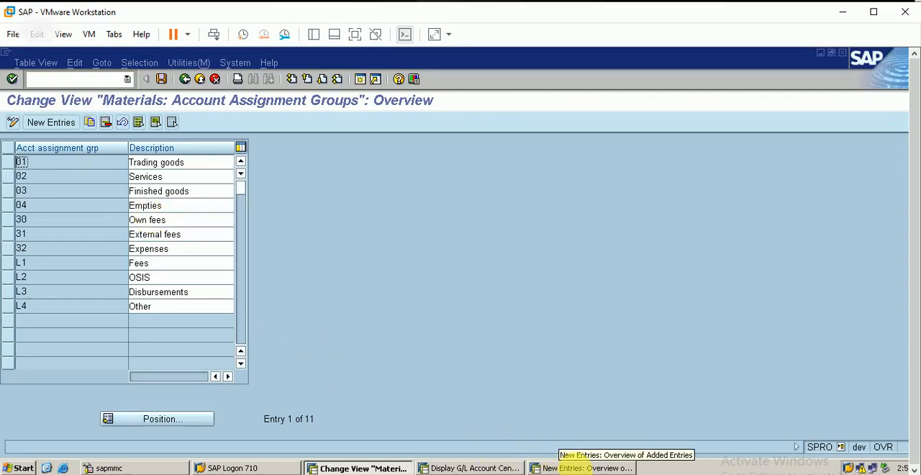
In the OKB9 session, open material change transaction MM02 and pick material 300000370 (BERP FINISHED2) from the materials of type FBER.
click(575, 467)
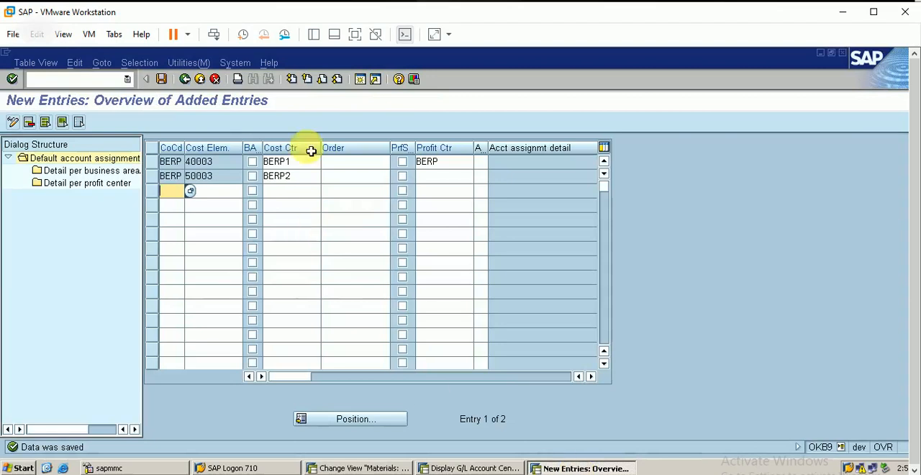
click(116, 76)
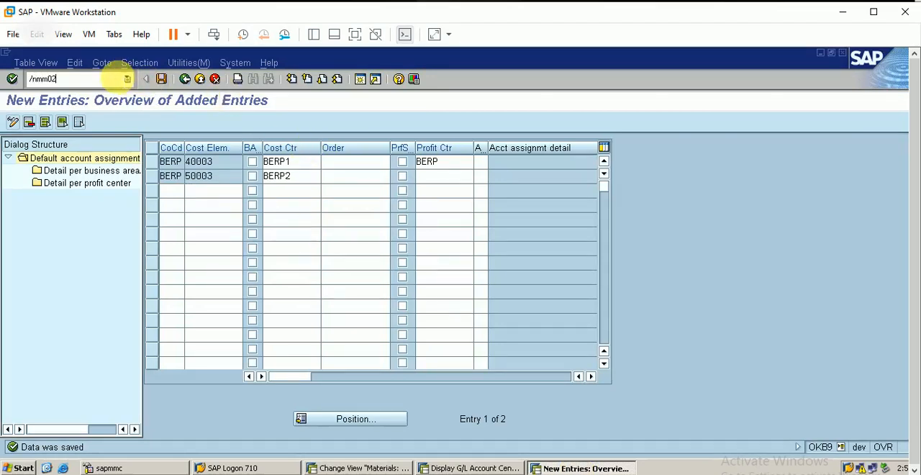
key(Return)
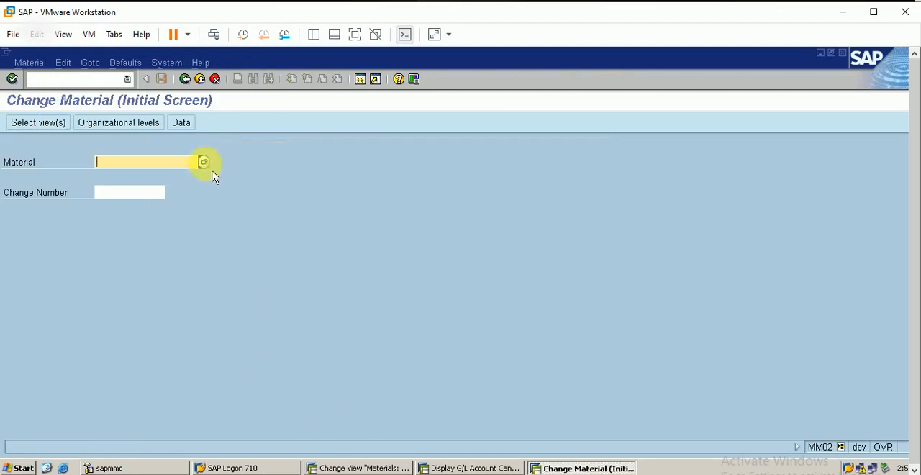
click(205, 164)
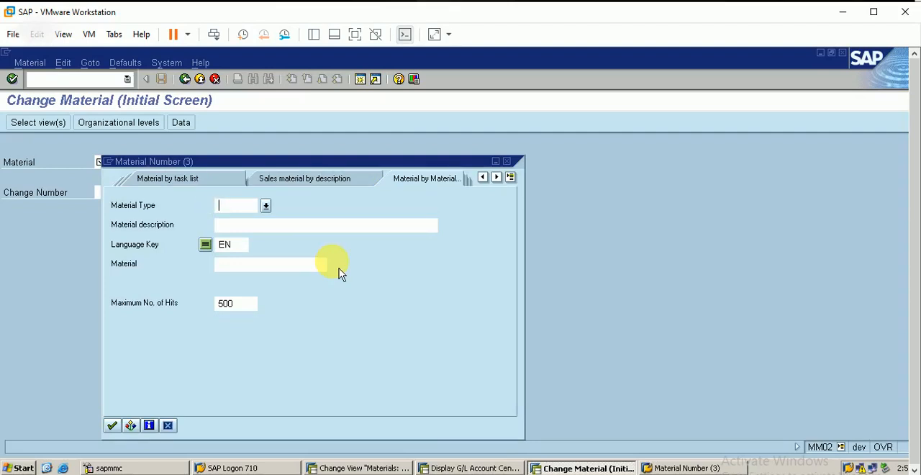
key(Return)
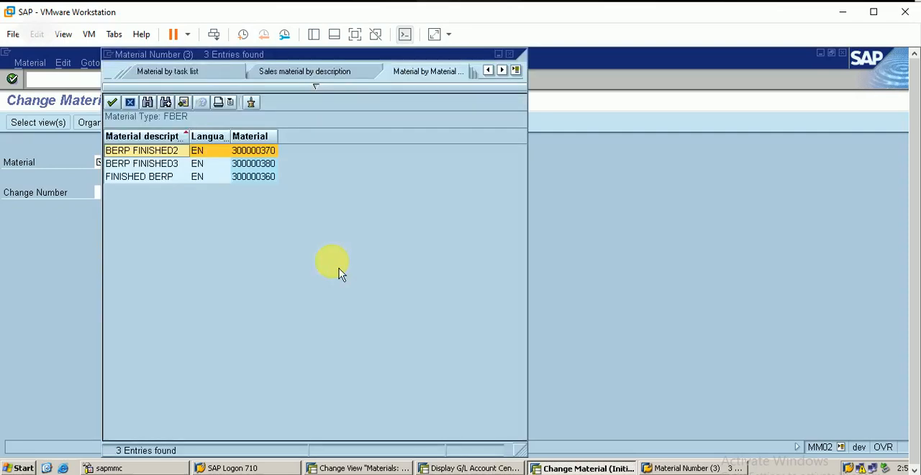
click(185, 172)
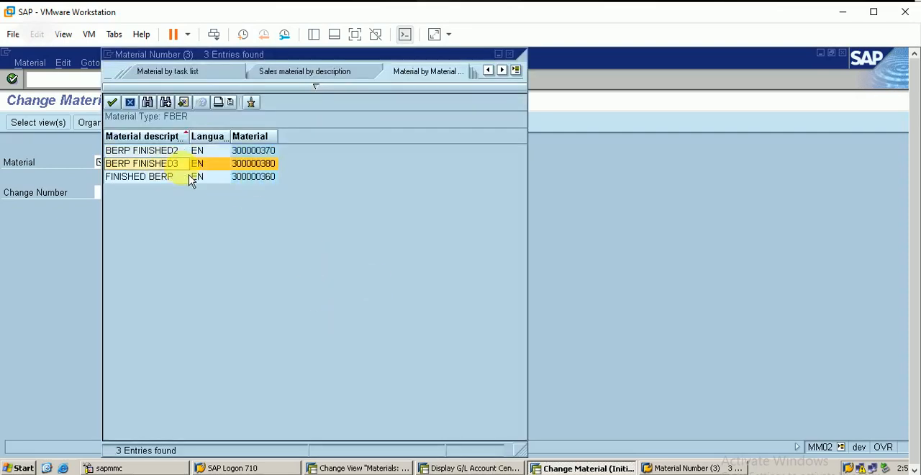
double_click(184, 153)
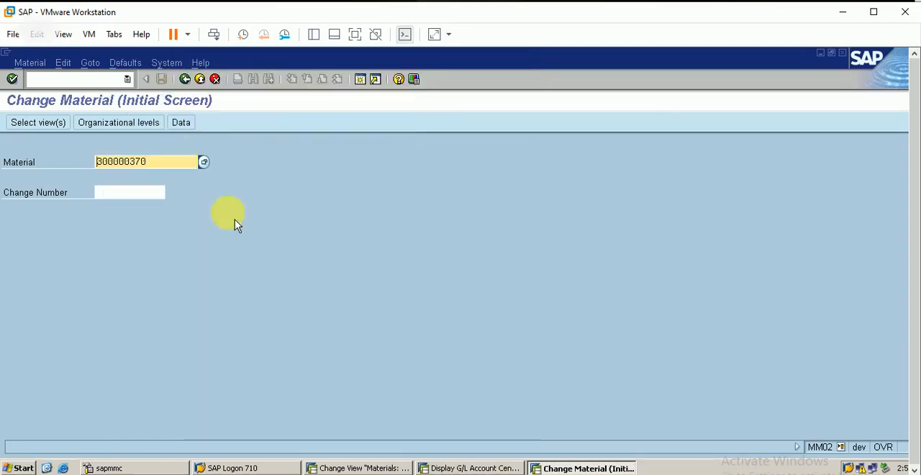
Open the Sales Org. Data 1 and 2 views of the material for plant BERP, sales organization BERP and distribution channel BE.
click(65, 128)
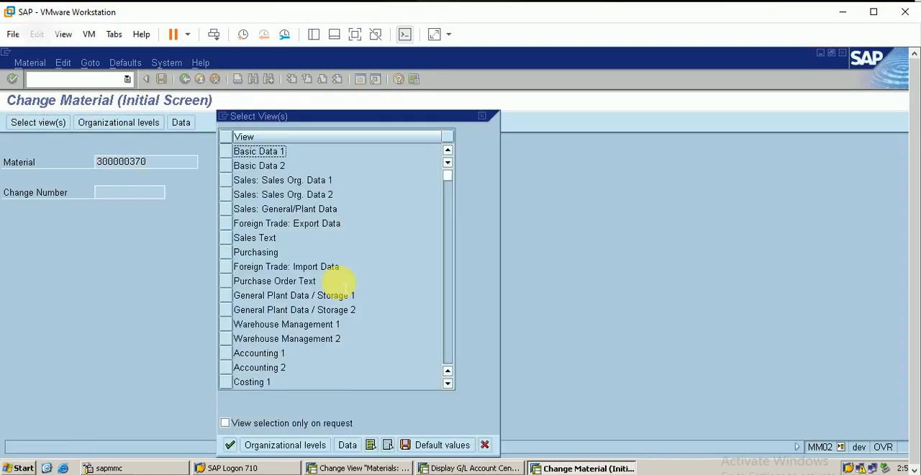
click(236, 181)
click(224, 194)
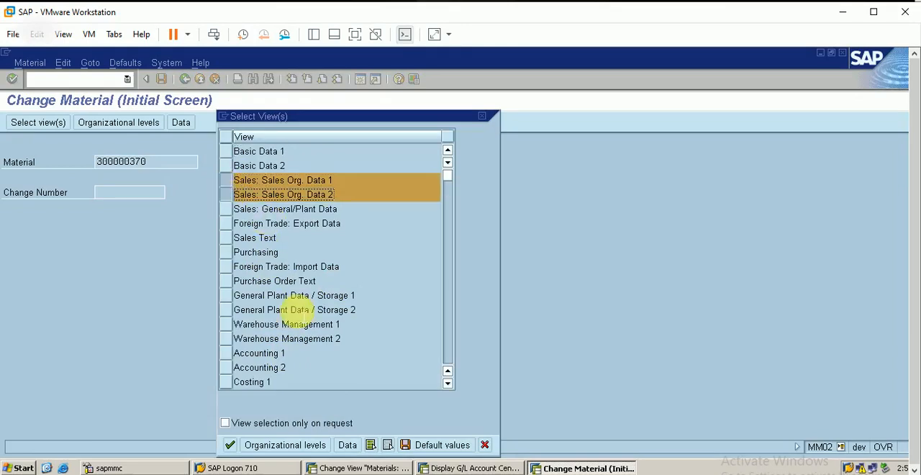
click(299, 446)
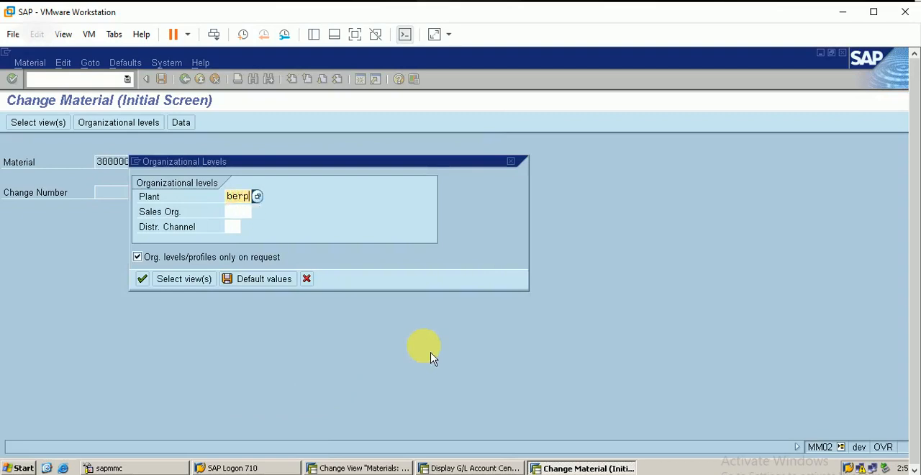
key(Tab)
text(berp)
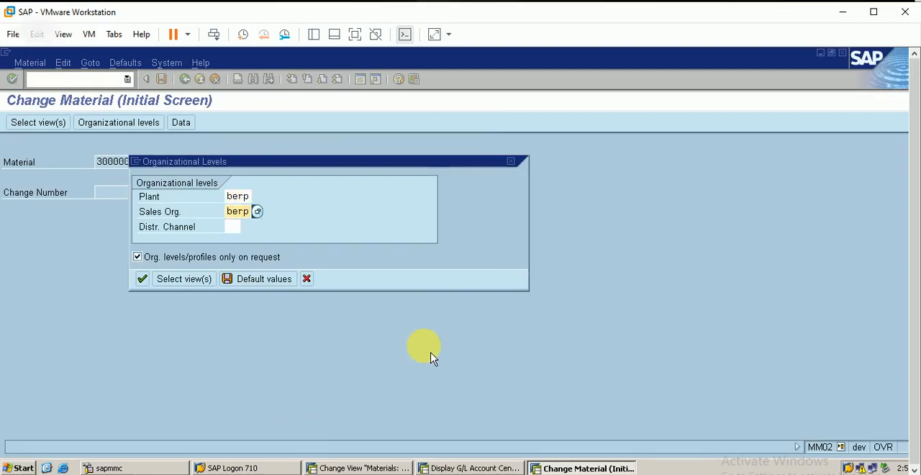
key(Tab)
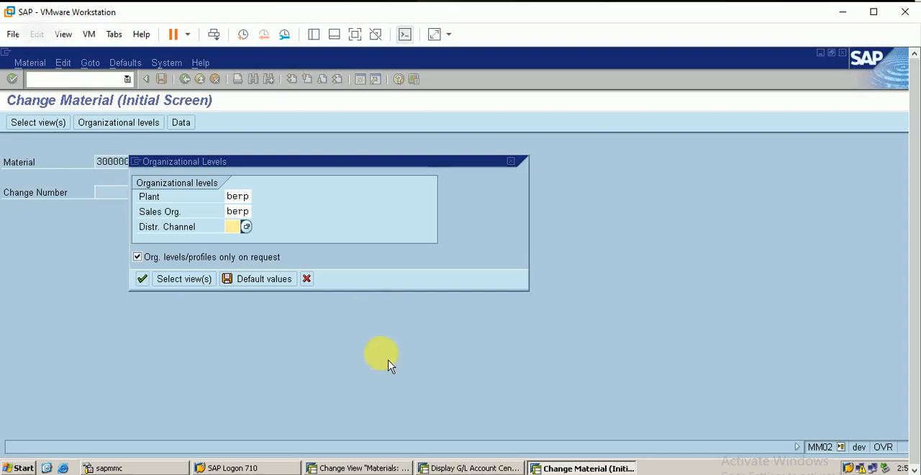
key(Return)
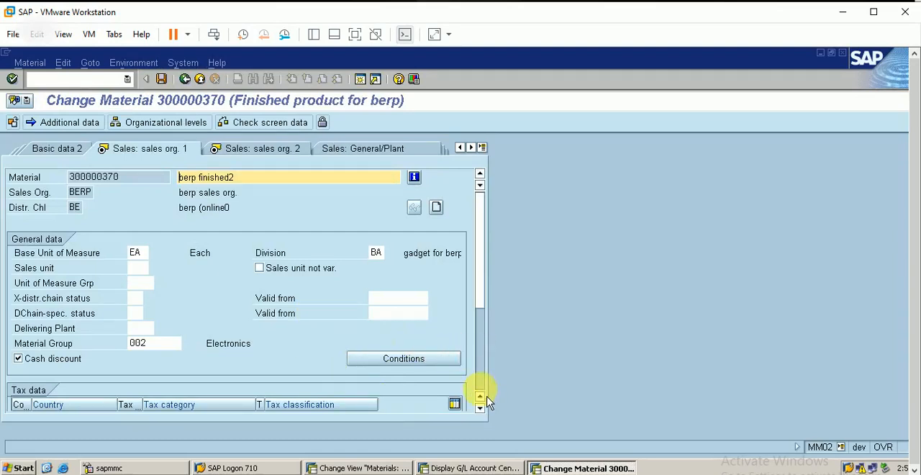
Go to the material's account assignment group in the sales org. 2 view, and look up the finished goods group in the IMG session.
click(380, 466)
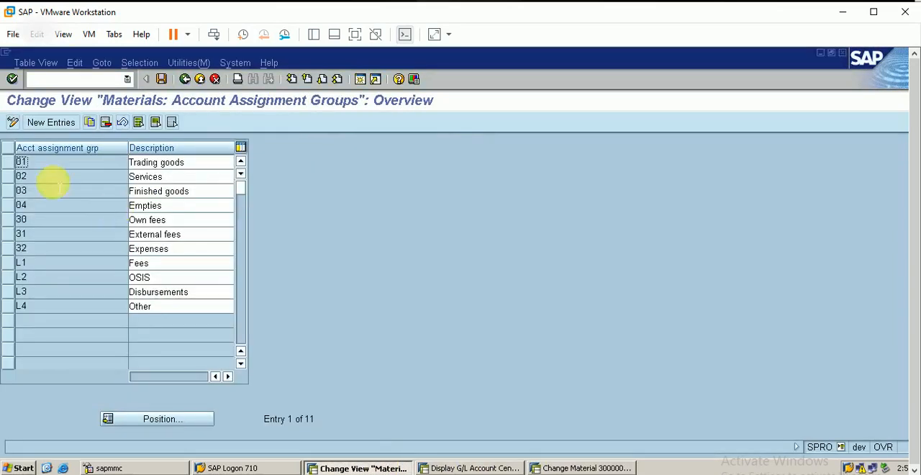
click(544, 468)
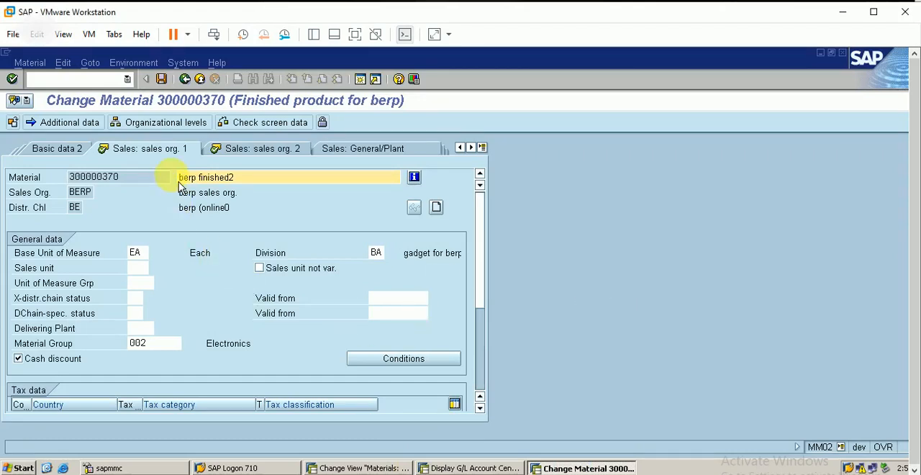
click(274, 160)
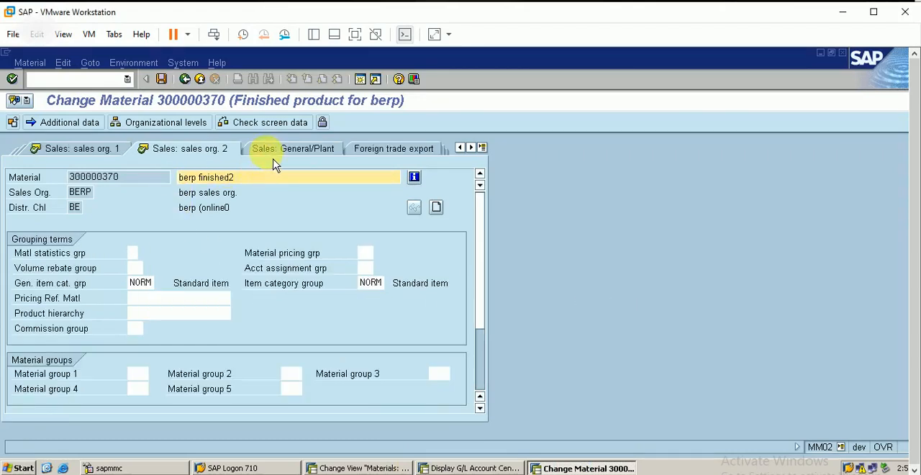
click(292, 269)
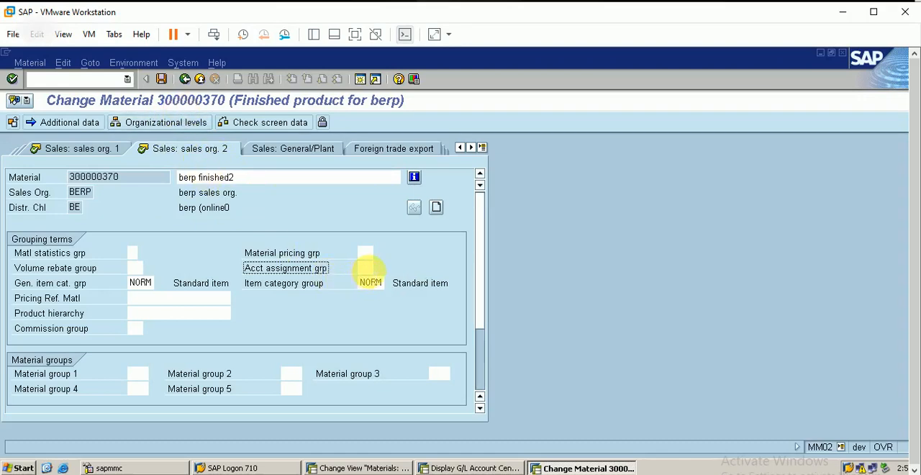
click(365, 268)
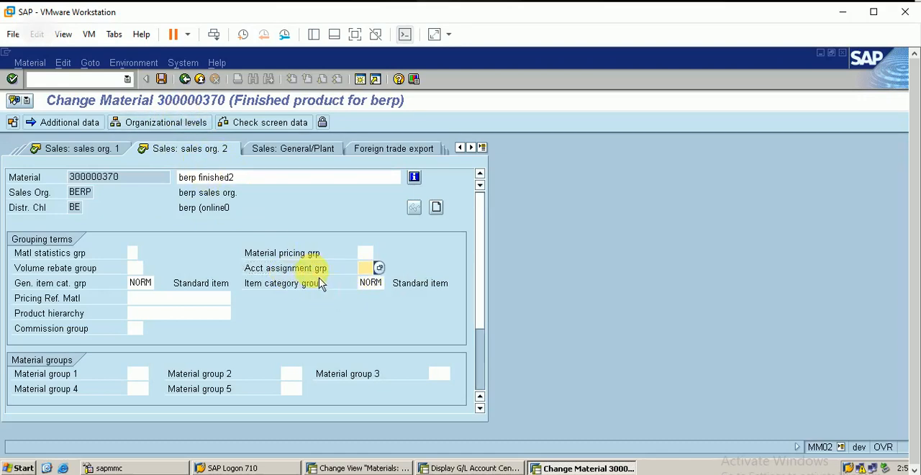
click(385, 468)
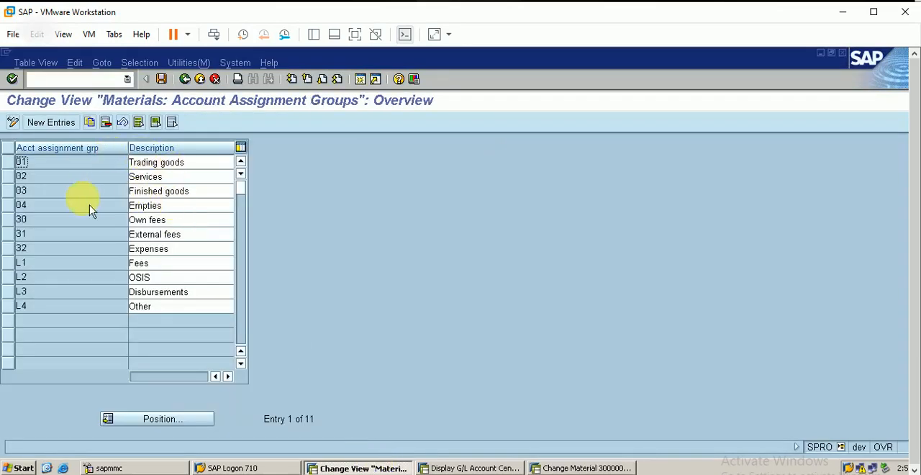
click(11, 192)
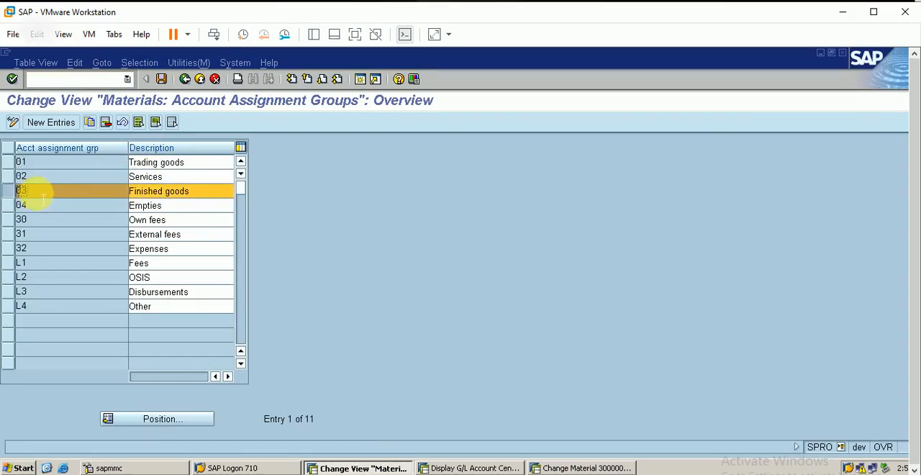
Assign account assignment group 03 (Finished goods) to material 300000370 and save the material.
click(585, 466)
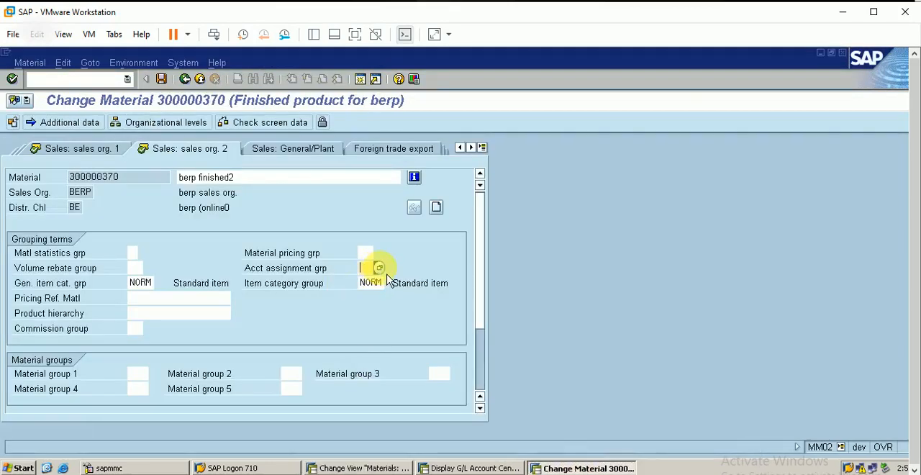
click(379, 267)
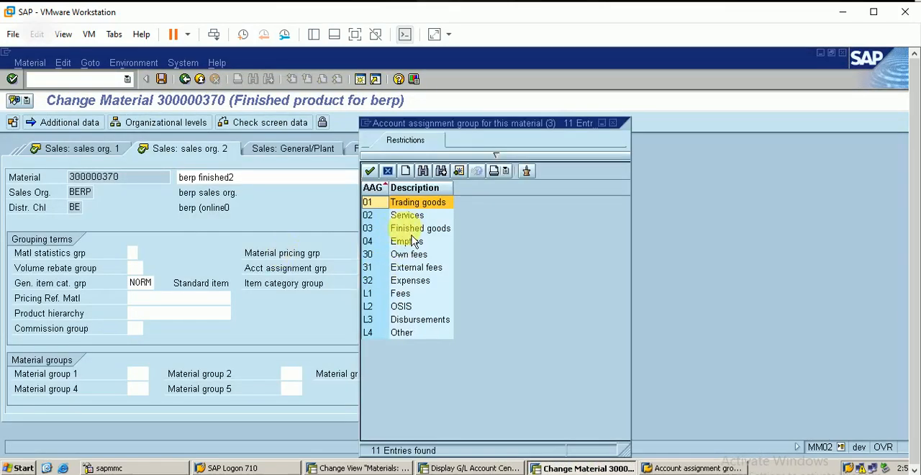
click(415, 234)
double_click(404, 233)
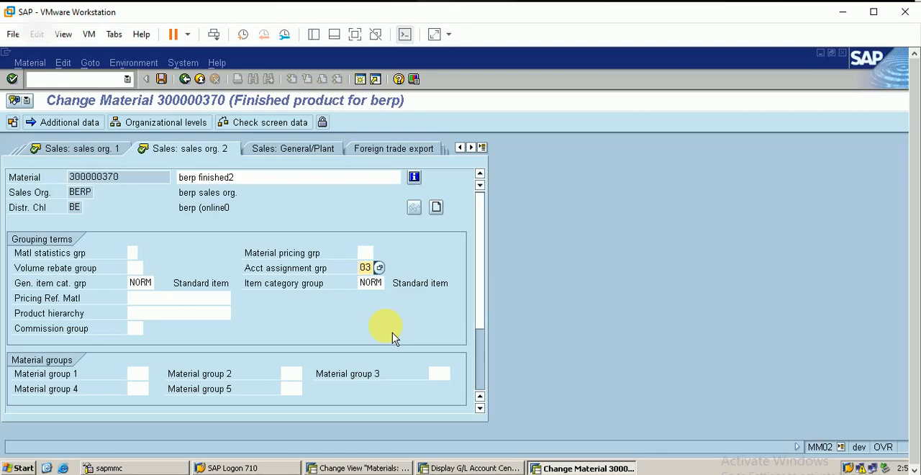
click(163, 80)
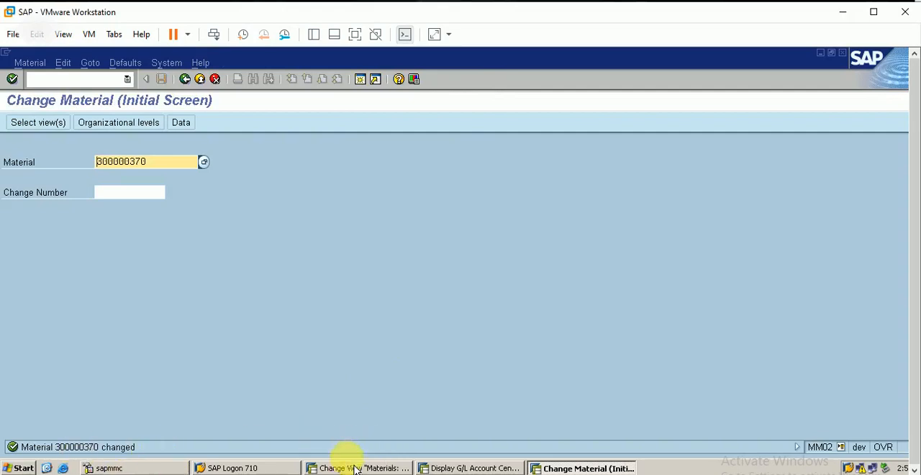
In the IMG session, open Customers: Account Assignment Groups and select group 01 for domestic revenues.
click(385, 469)
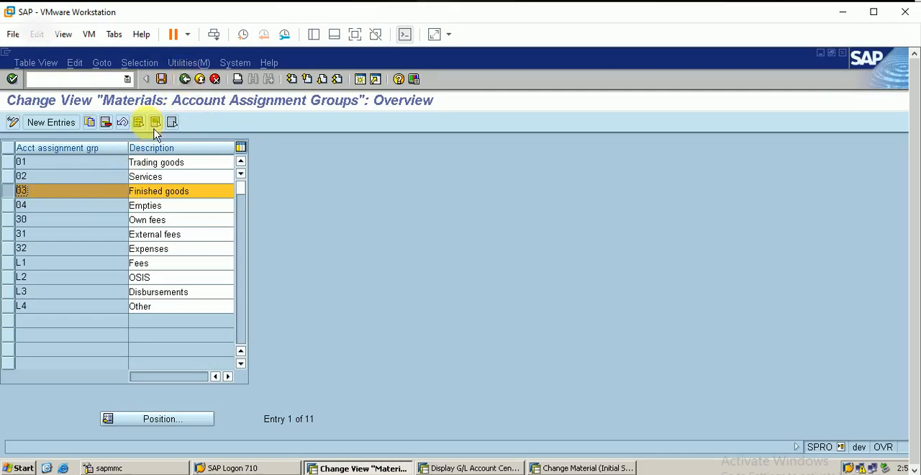
click(185, 79)
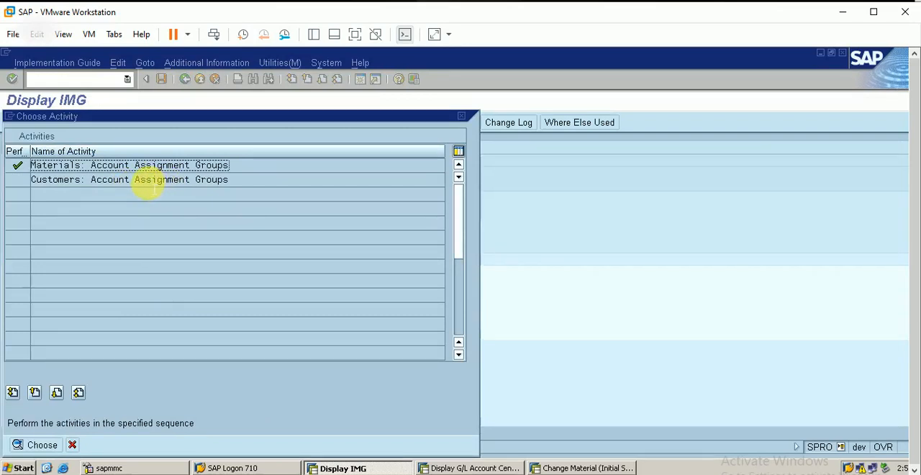
double_click(151, 180)
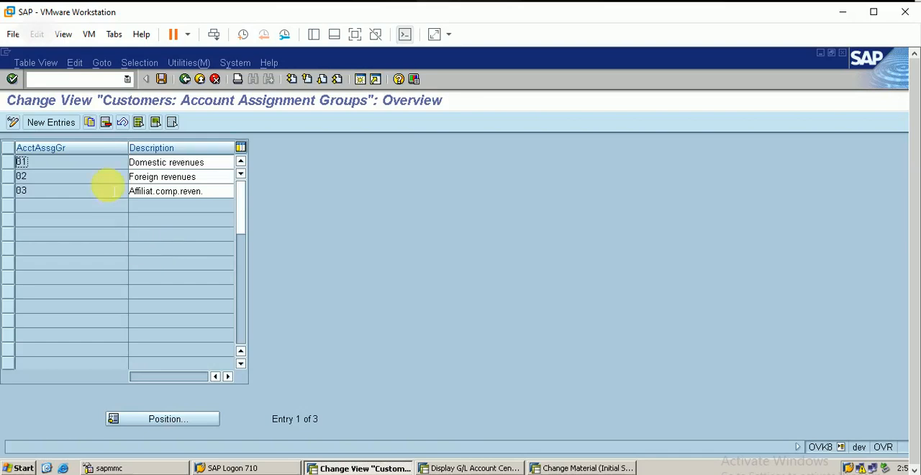
click(19, 162)
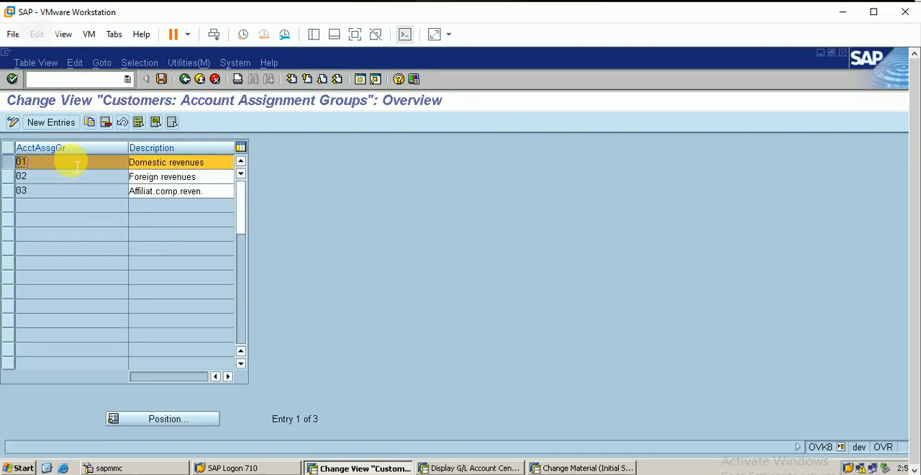
Switch to the material change session and start the customer change transaction XD02.
click(589, 466)
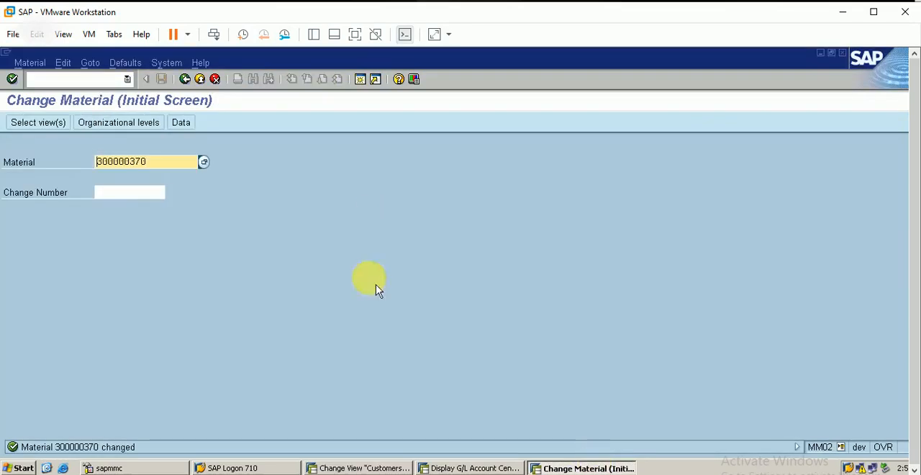
click(105, 78)
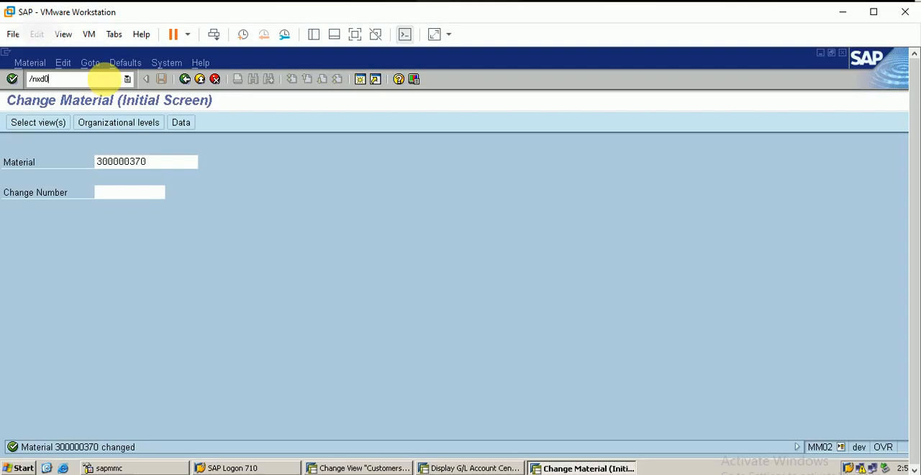
text(/nxd02)
key(Return)
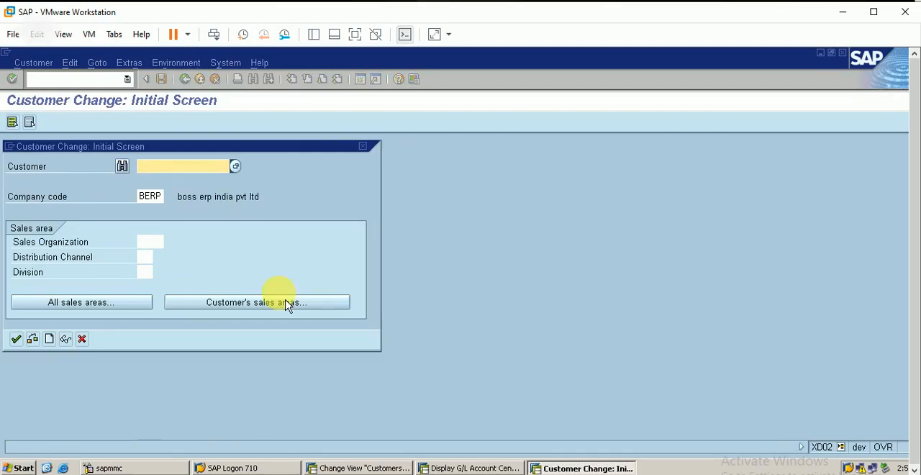
Open the customer for change in company code BERP, sales organization BERP, distribution channel BE and division BA, entering the customer number.
click(151, 242)
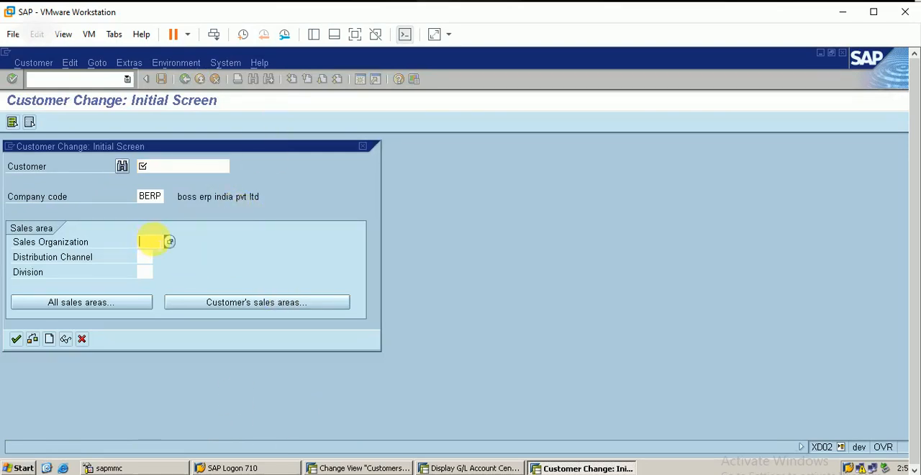
key(Tab)
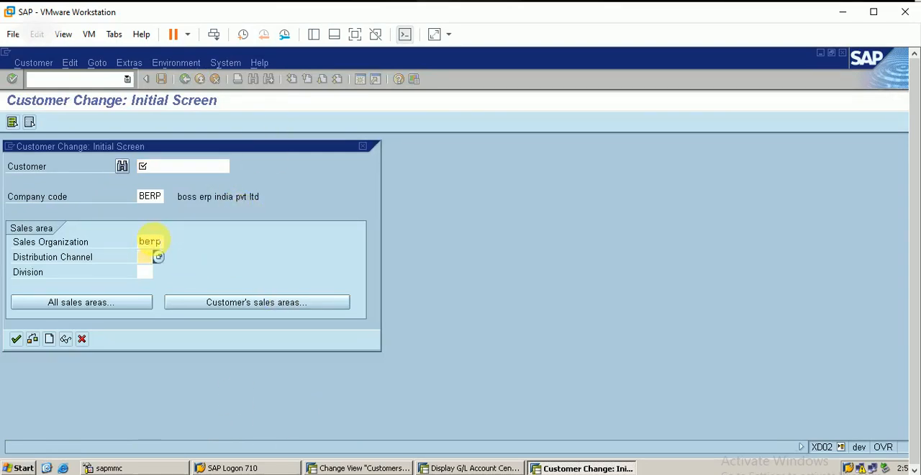
text(be)
key(Tab)
text(ba)
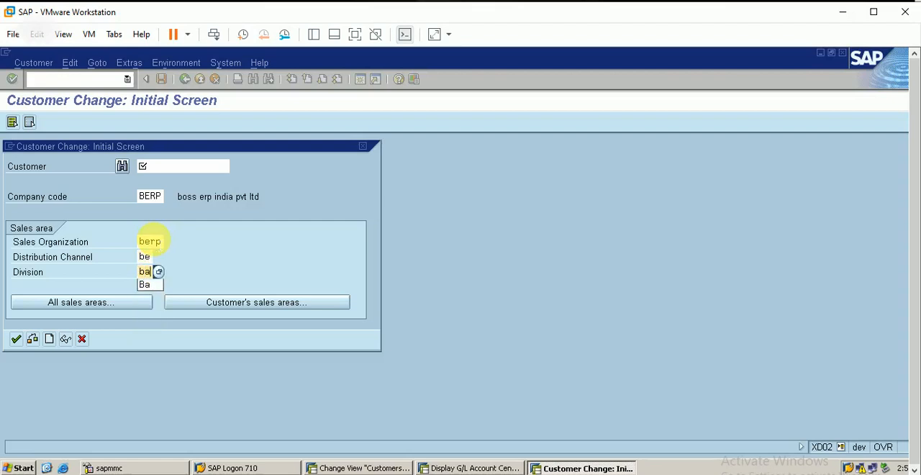
click(198, 167)
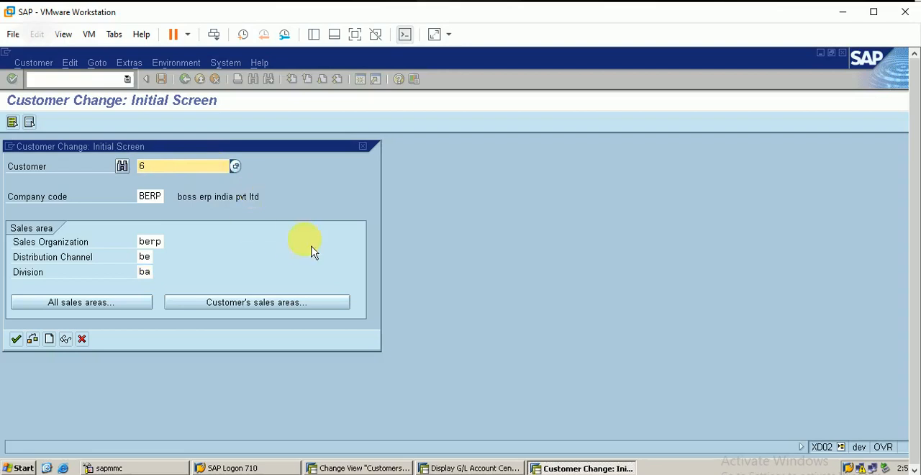
key(Return)
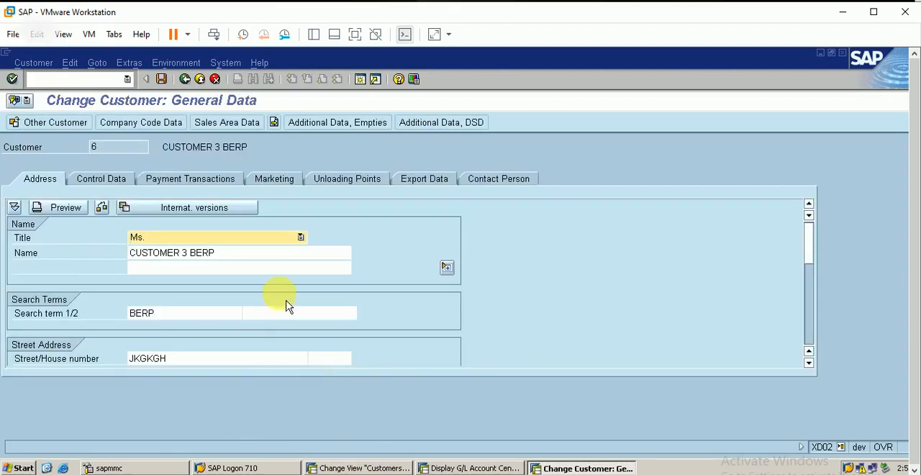
In the customer's sales area billing data, set the account assignment group to 01 (Domestic revenues).
click(229, 122)
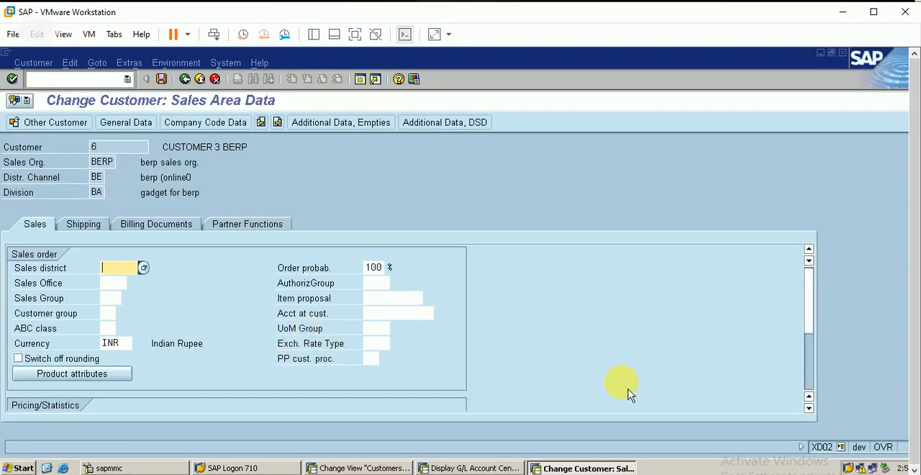
scroll(813, 416, down, 3)
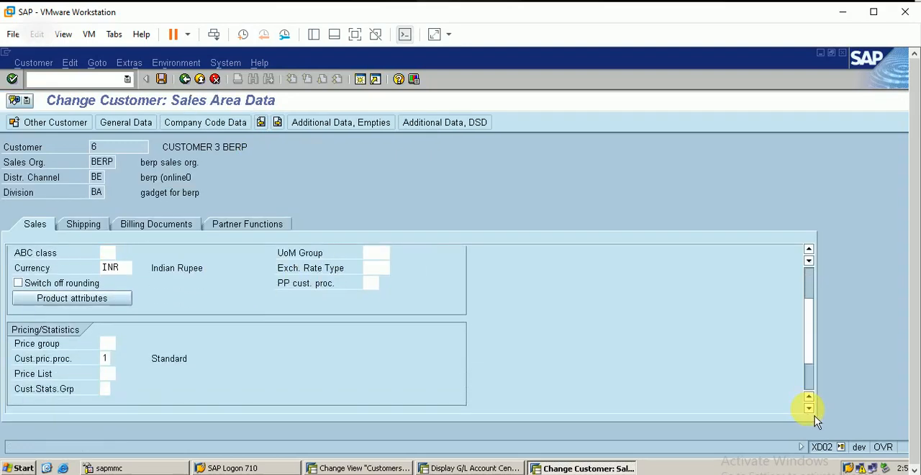
scroll(814, 416, down, 1)
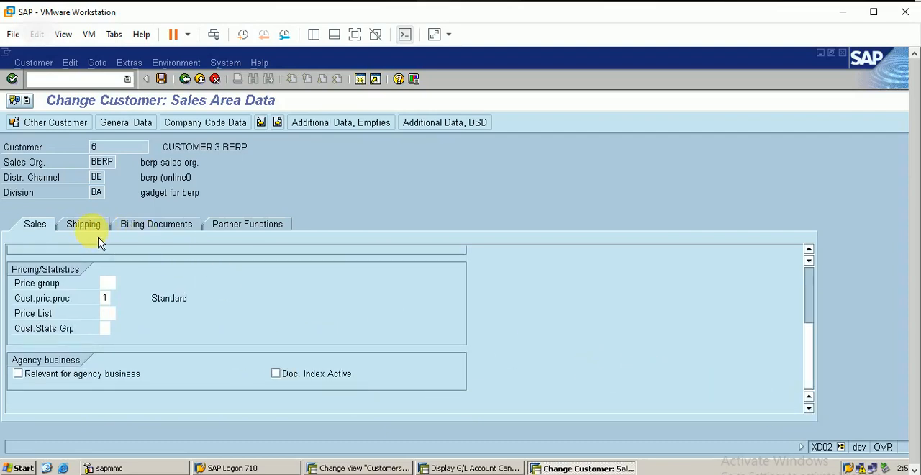
click(159, 230)
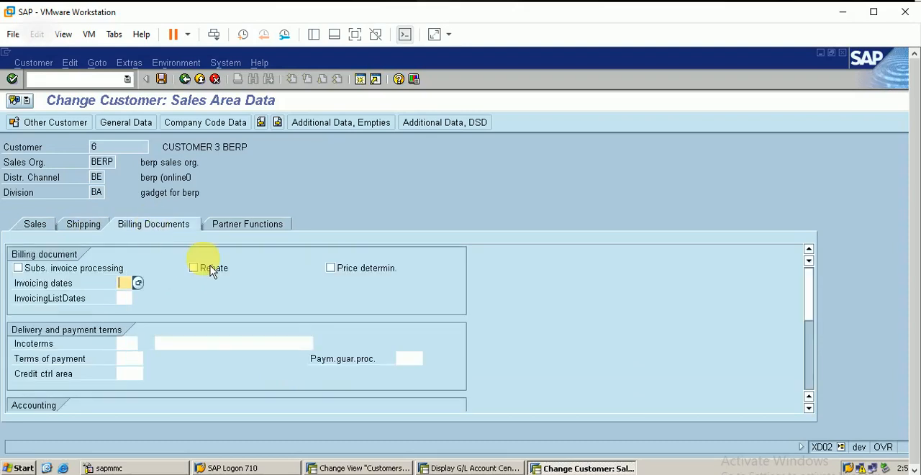
click(808, 408)
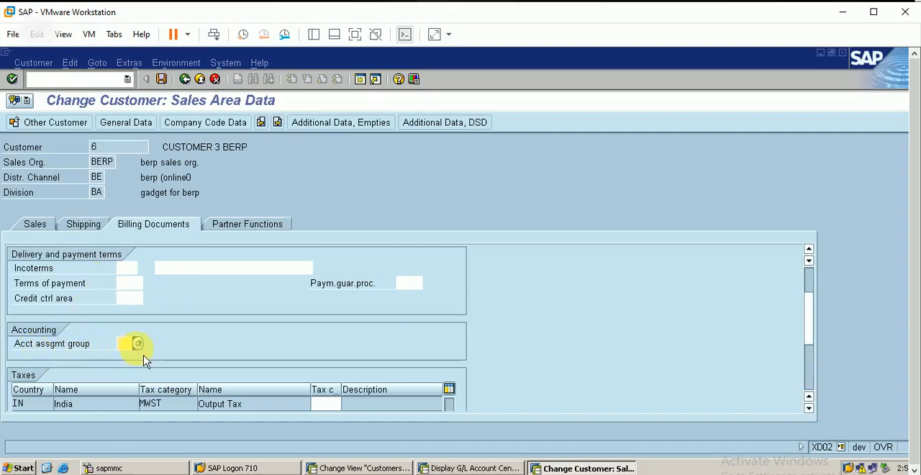
click(139, 346)
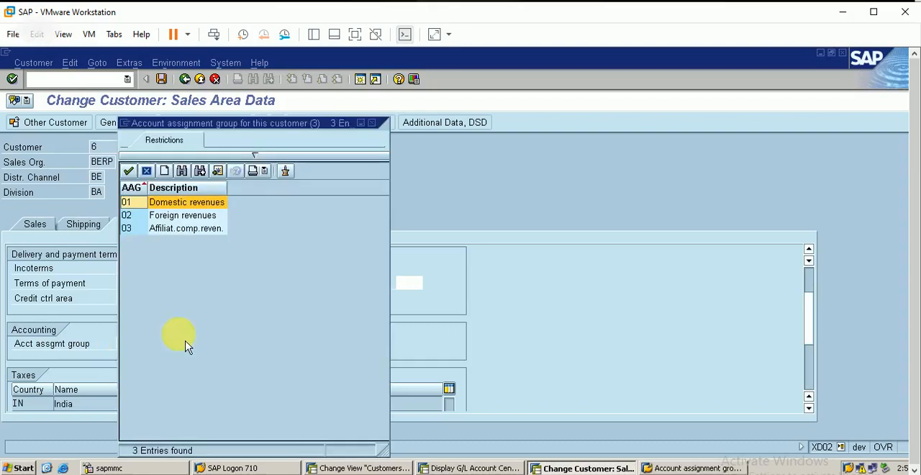
double_click(180, 202)
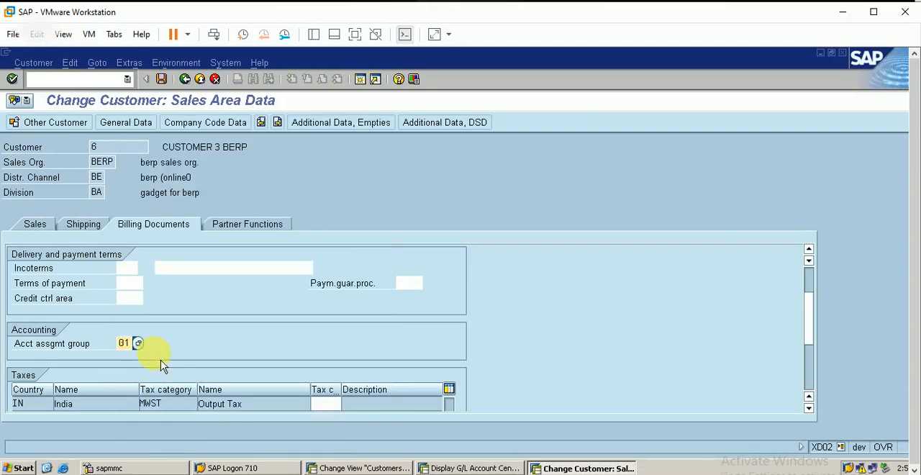
Look up the tax classification options for output tax MWST without choosing one, and save the customer.
click(809, 408)
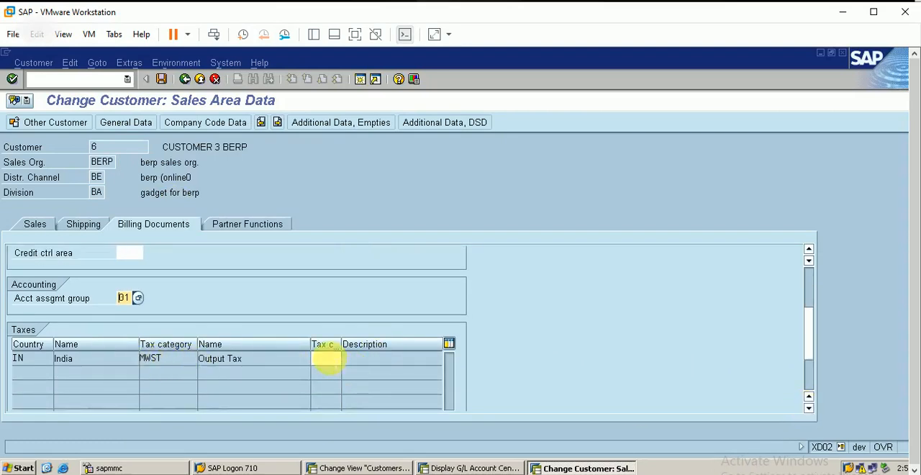
click(325, 358)
click(348, 359)
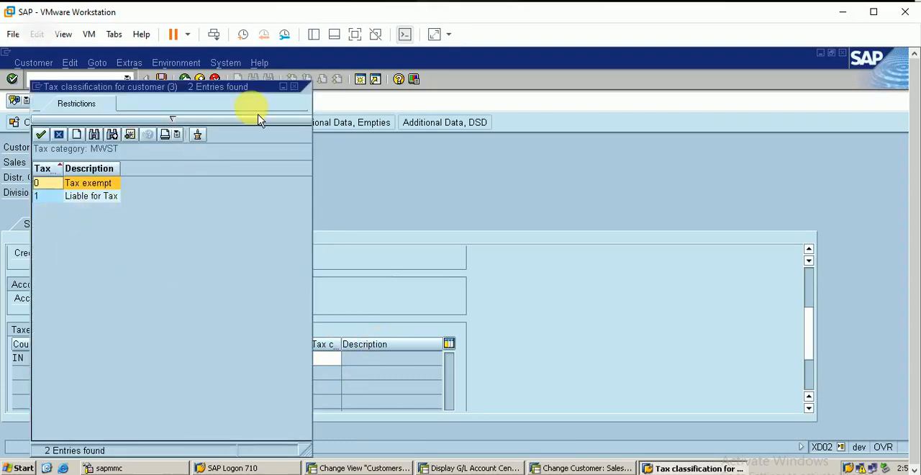
click(295, 87)
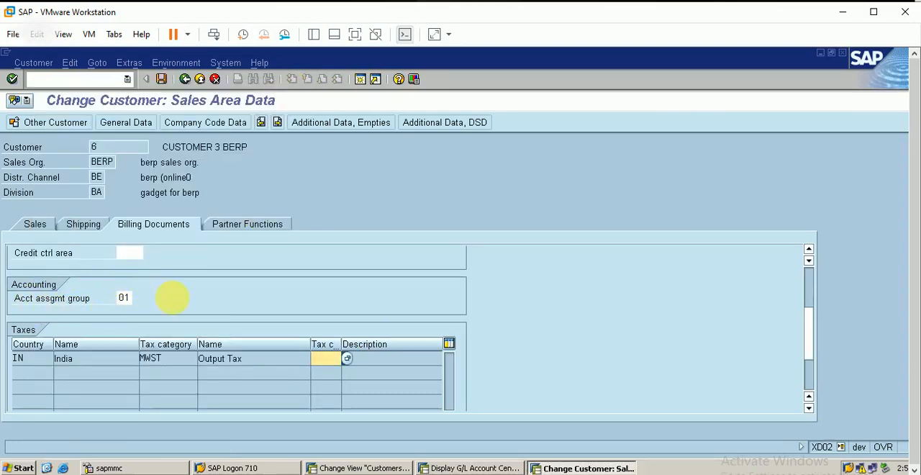
click(165, 80)
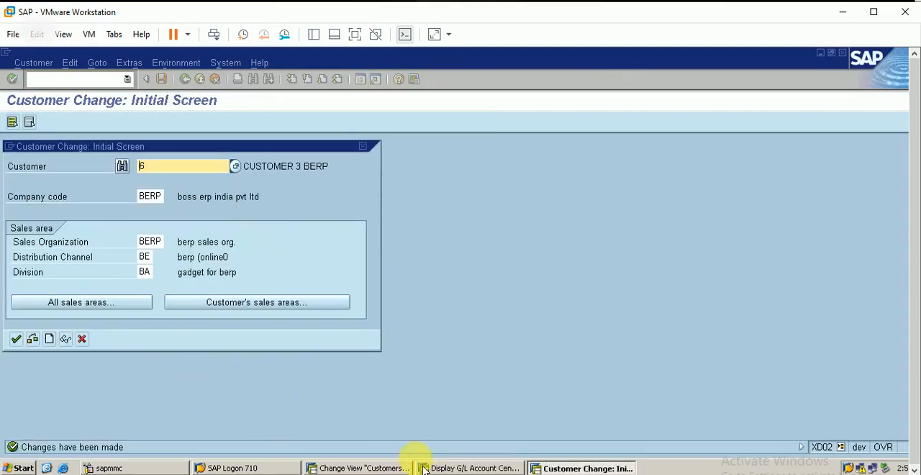
Return to the IMG structure and view the Display tables activity under Define Dependencies Of Revenue Account Determination, then close it.
click(397, 469)
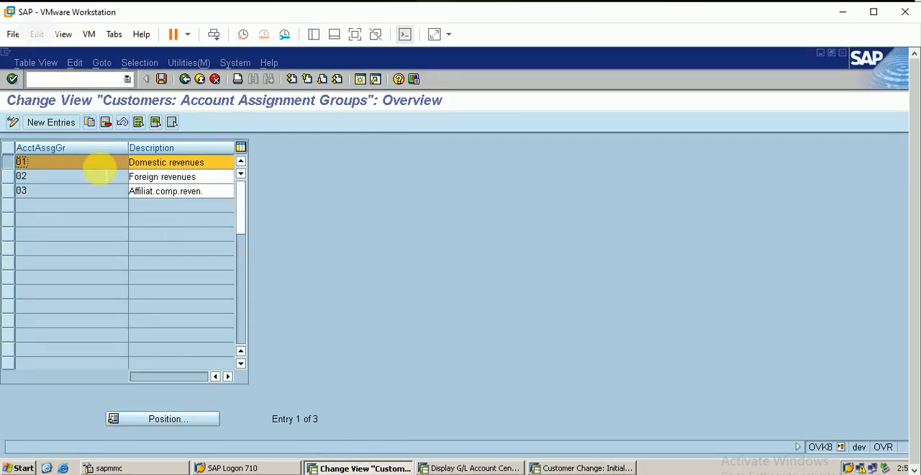
click(188, 82)
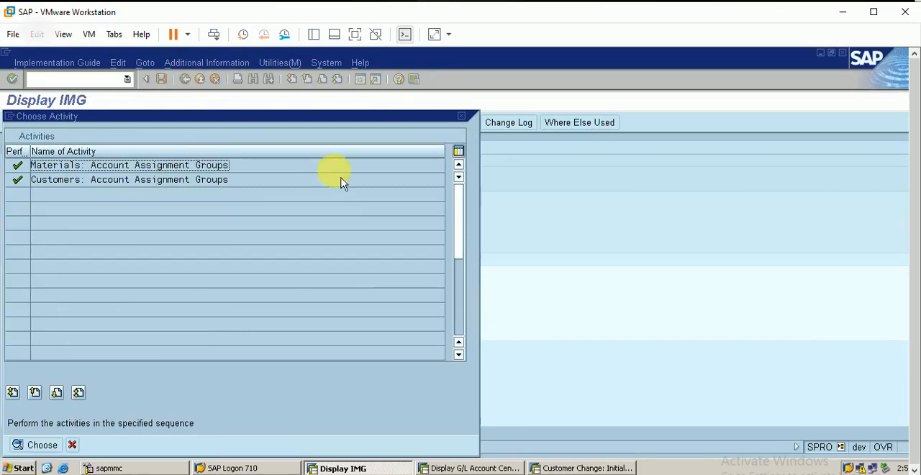
click(462, 117)
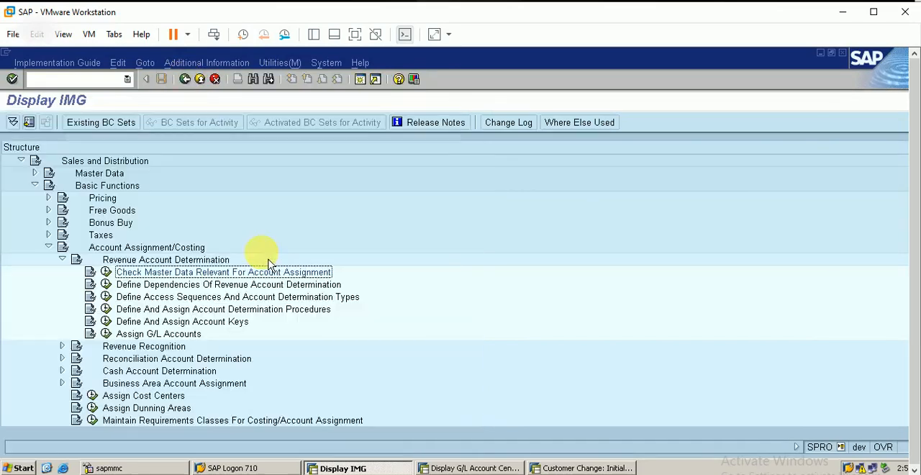
click(107, 296)
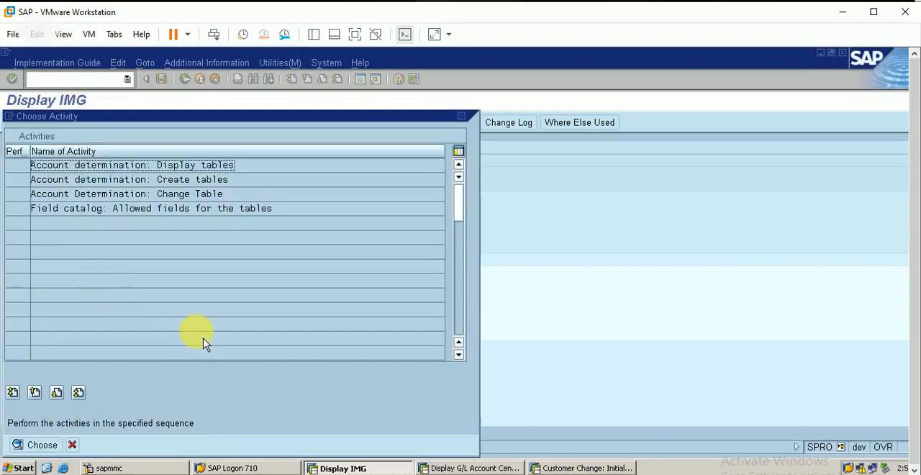
double_click(181, 167)
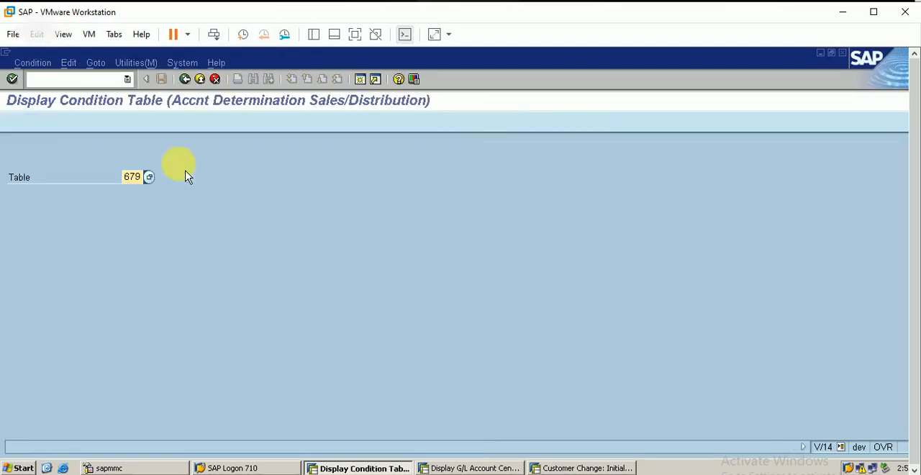
click(185, 79)
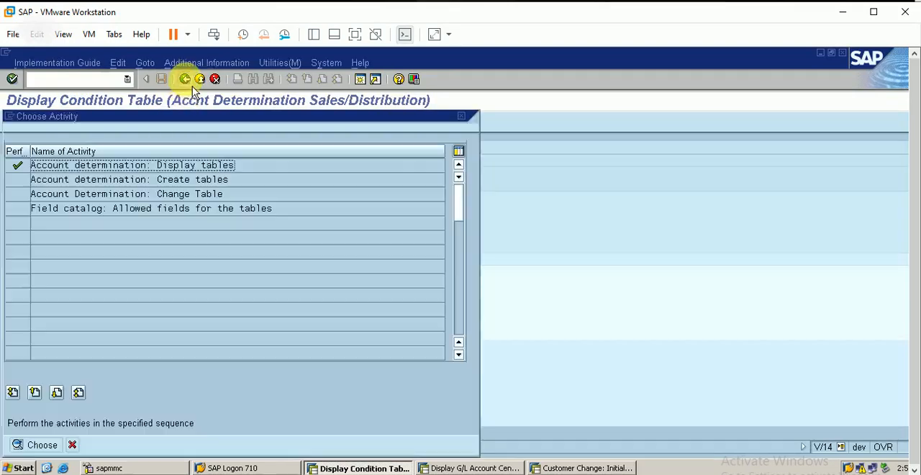
click(461, 116)
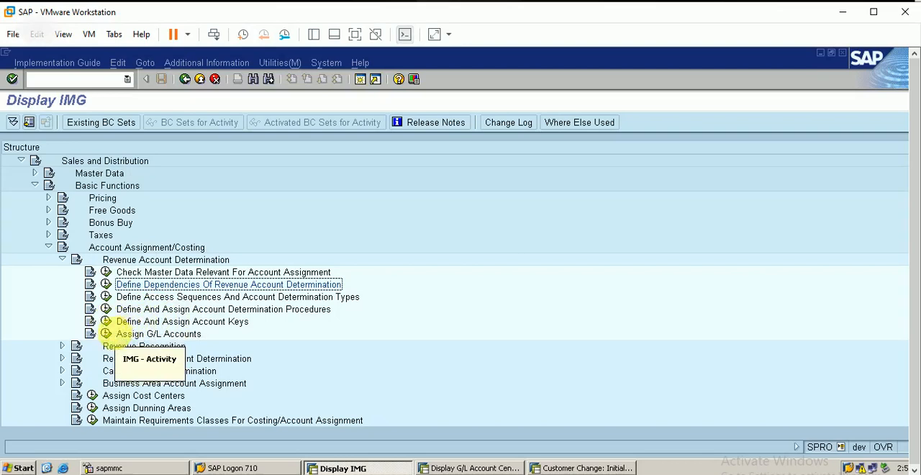
Examine the Cust.Grp/MaterialGrp/AcctKey table in Assign G/L Accounts, and return to the IMG structure.
click(112, 335)
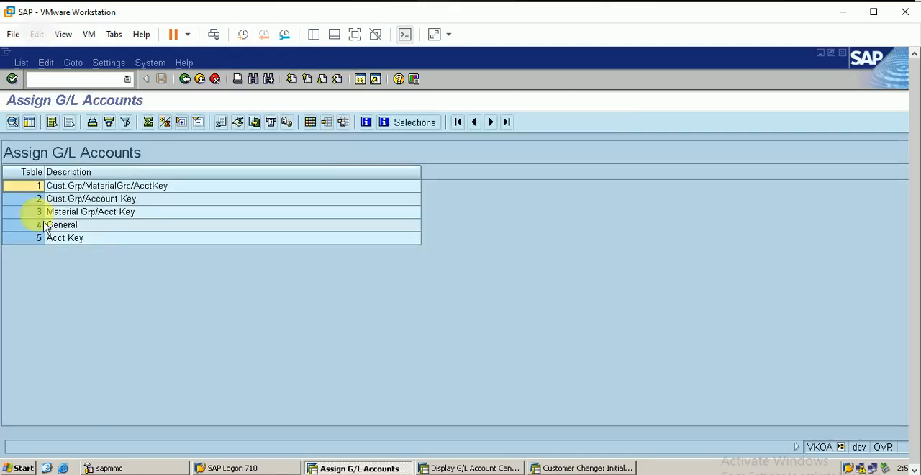
click(36, 191)
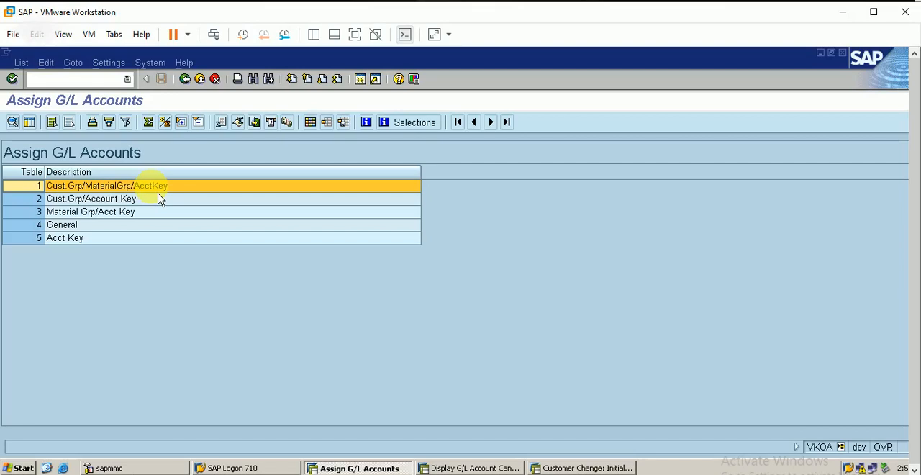
double_click(66, 187)
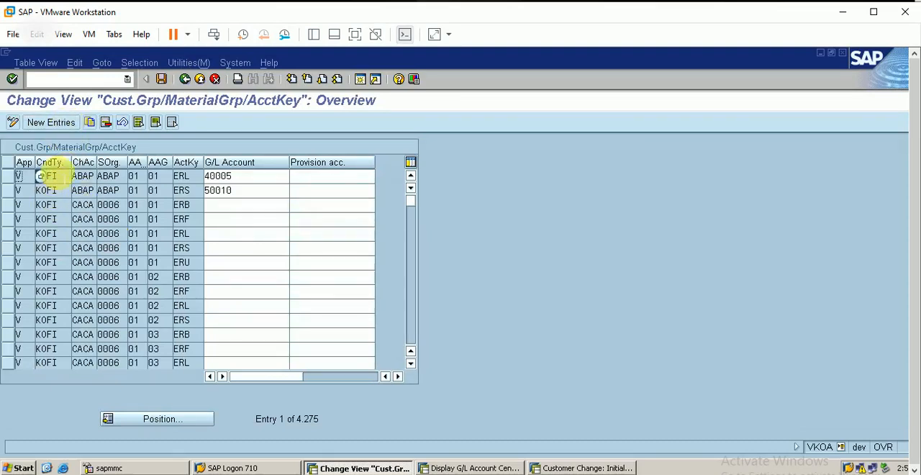
click(45, 247)
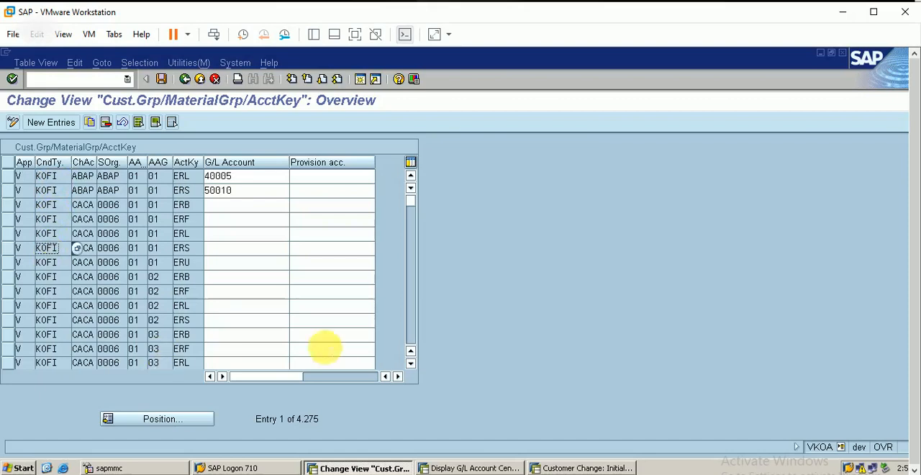
click(185, 81)
click(186, 81)
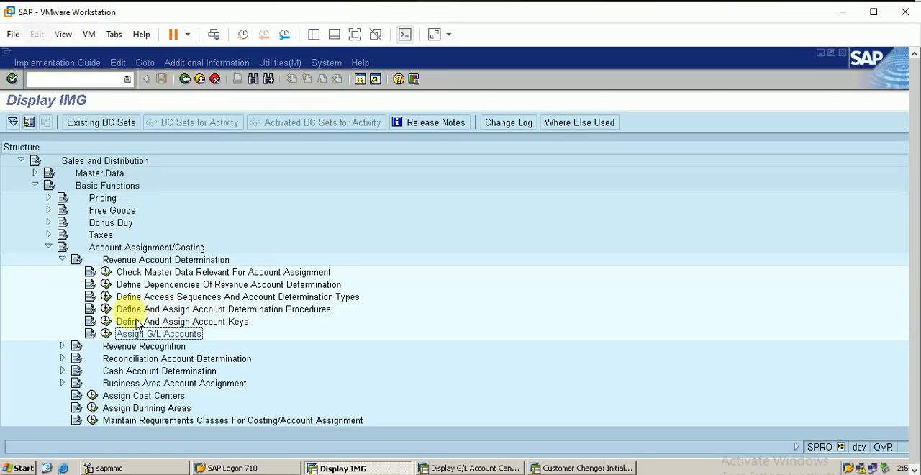
Open the account determination procedure definition and view the control data of procedure KOFI00.
click(106, 308)
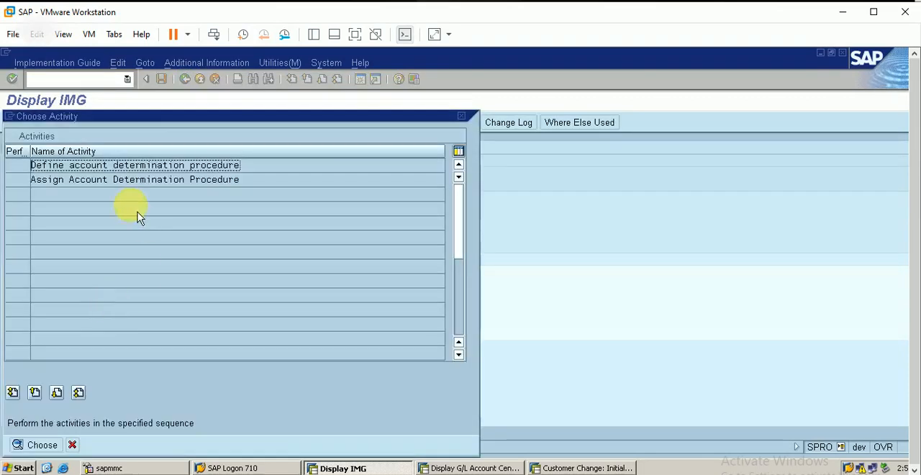
double_click(163, 175)
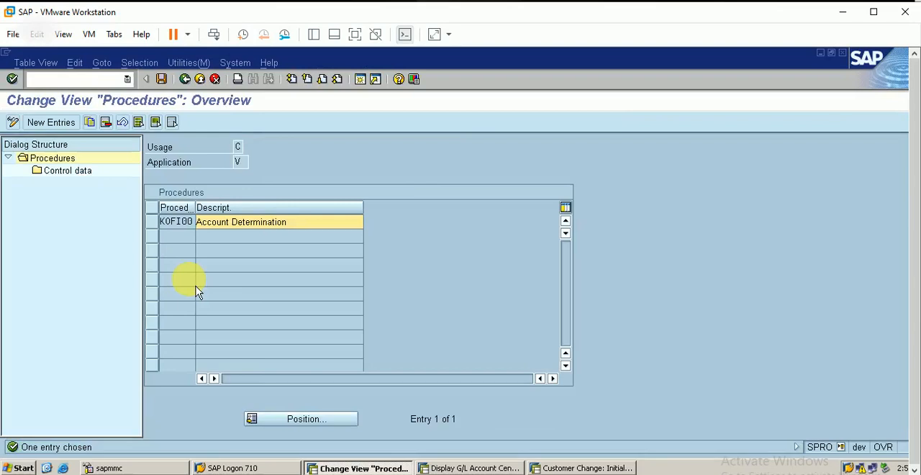
click(153, 224)
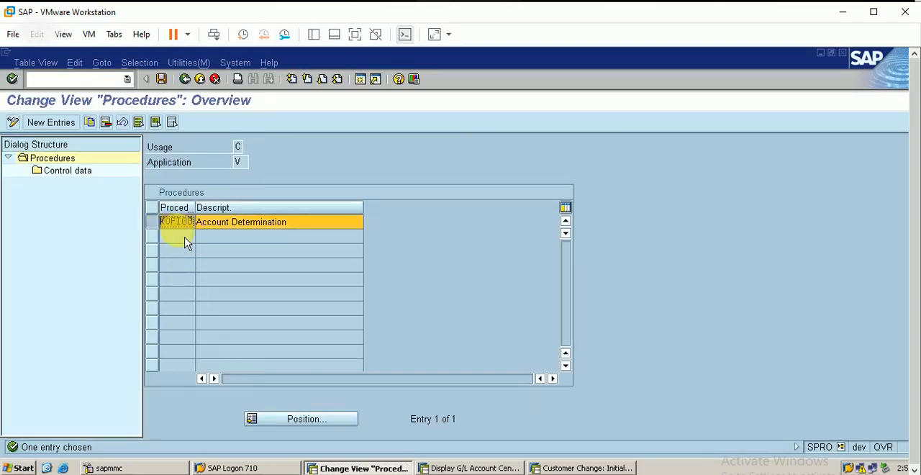
double_click(76, 179)
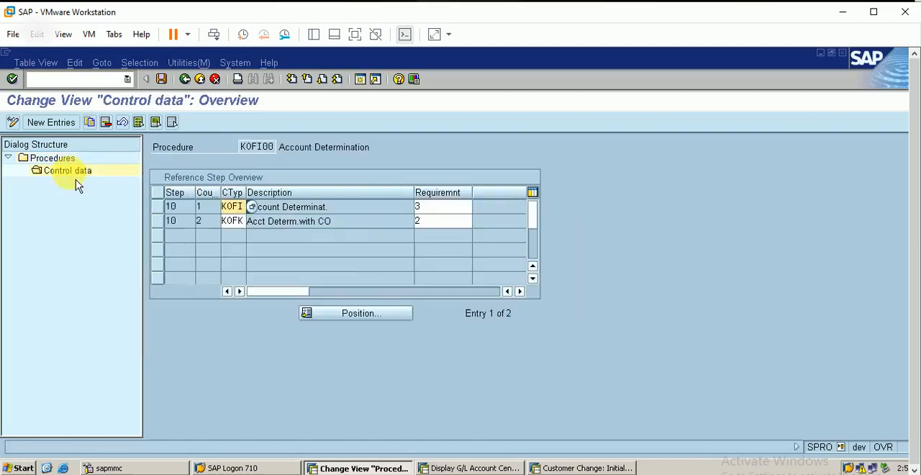
Look up the requirement routines for condition type KOFK in procedure KOFI00 without choosing one, and return to the activity list.
click(353, 206)
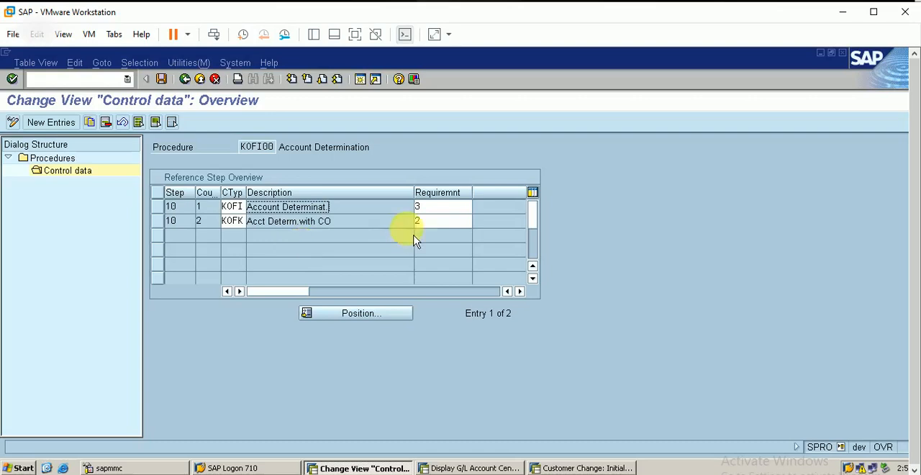
click(166, 227)
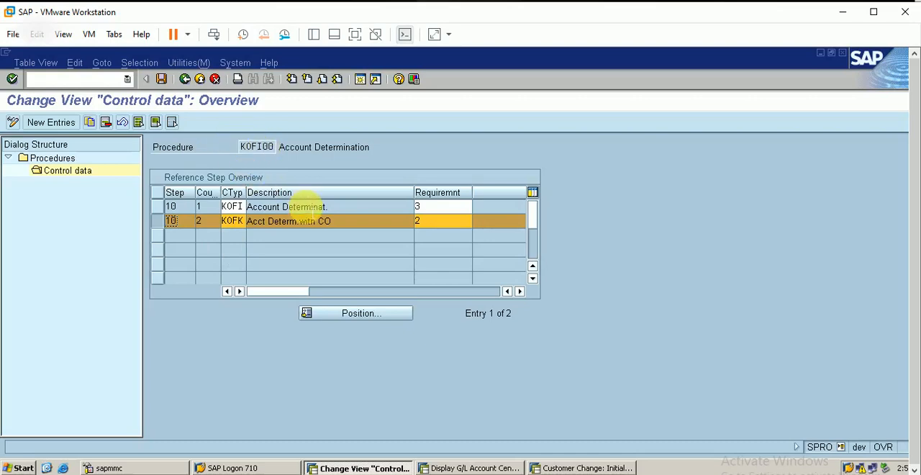
click(436, 222)
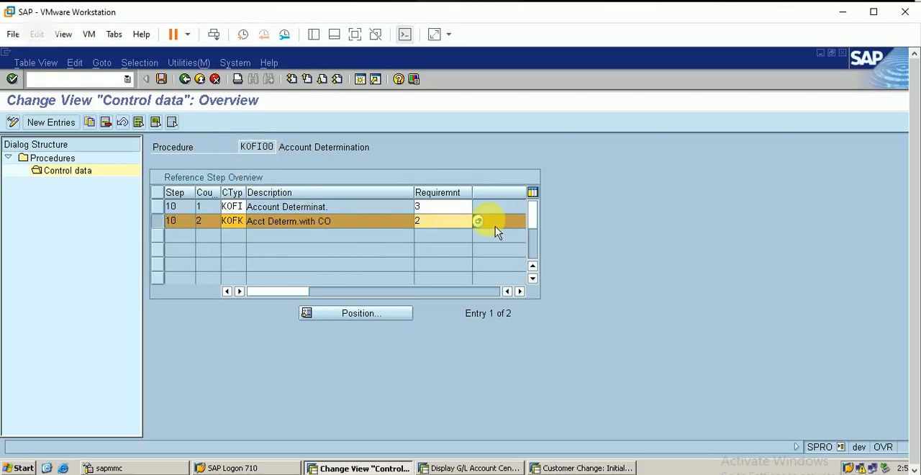
click(479, 222)
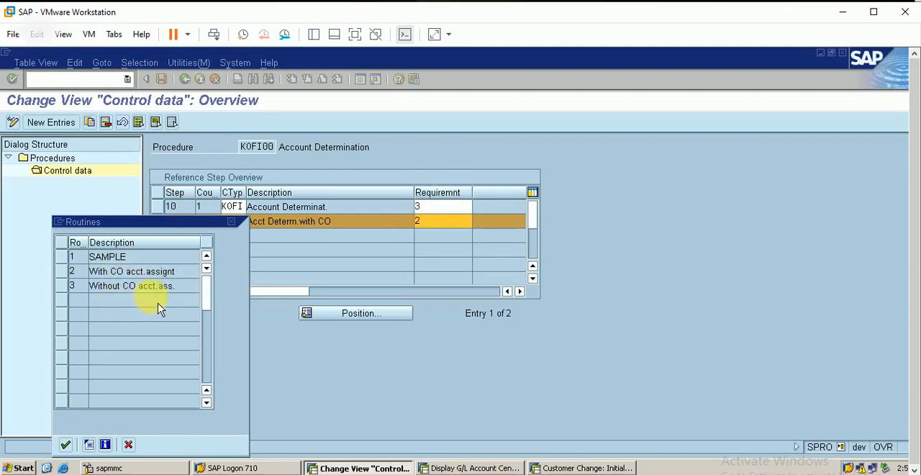
click(231, 222)
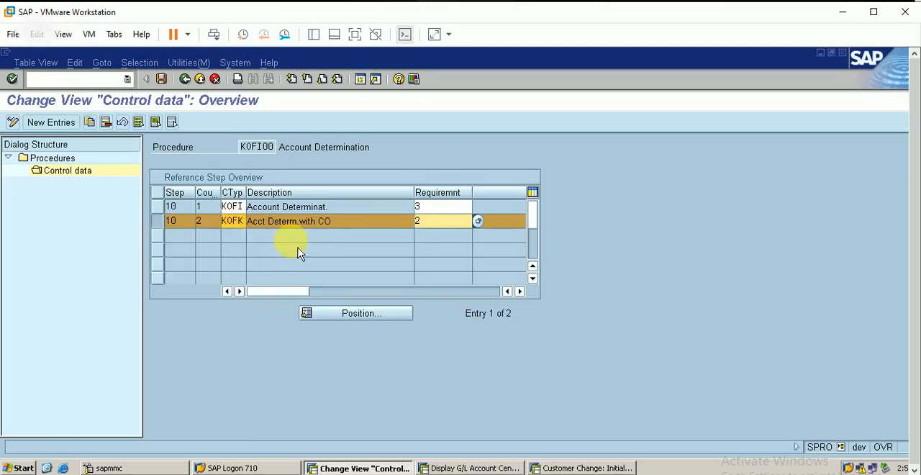
click(186, 79)
click(186, 79)
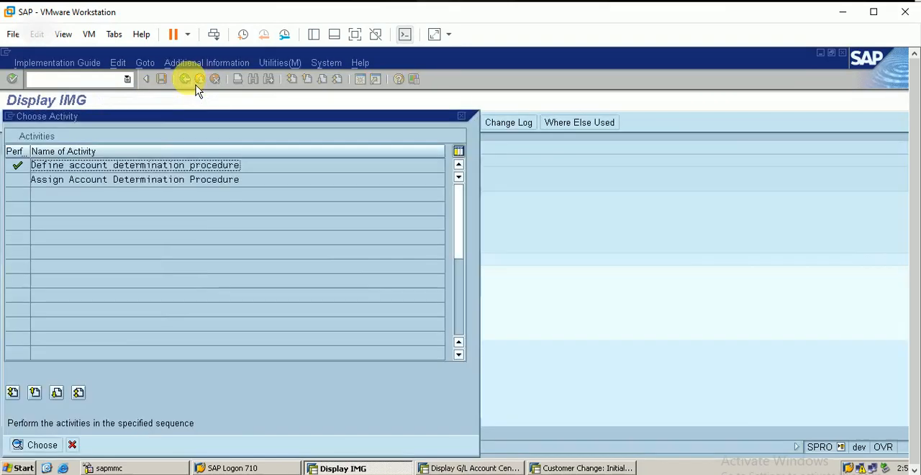
Examine which billing types use KOFI00 in Assign Account Determination Procedure, and return to the IMG structure.
double_click(160, 183)
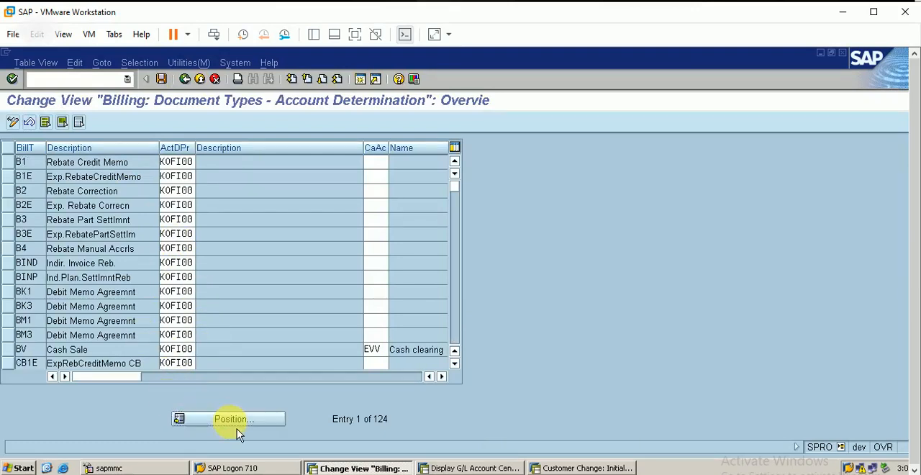
click(237, 424)
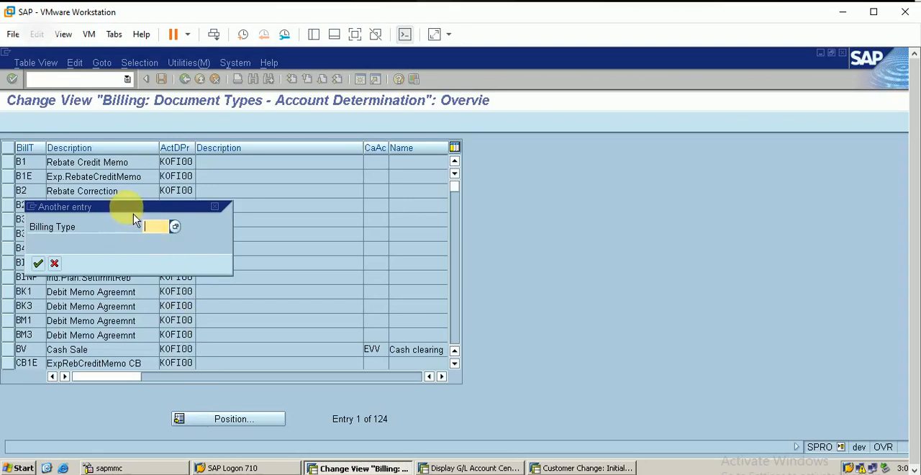
drag(133, 208, 310, 192)
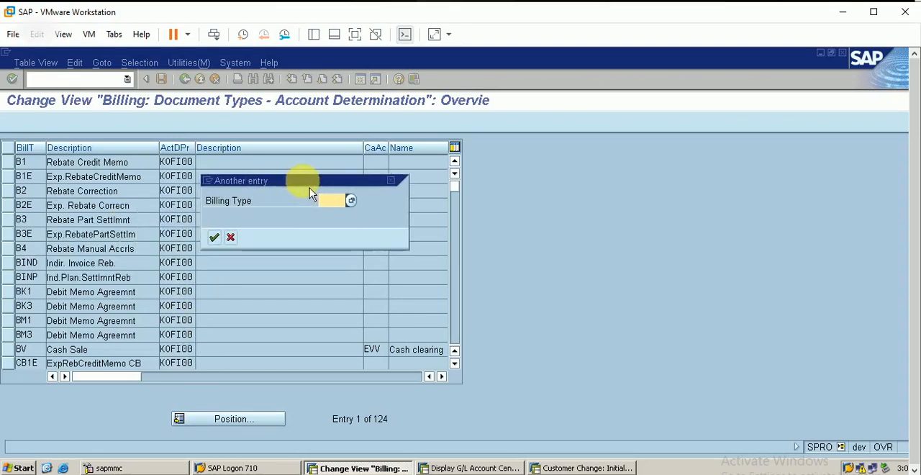
click(395, 183)
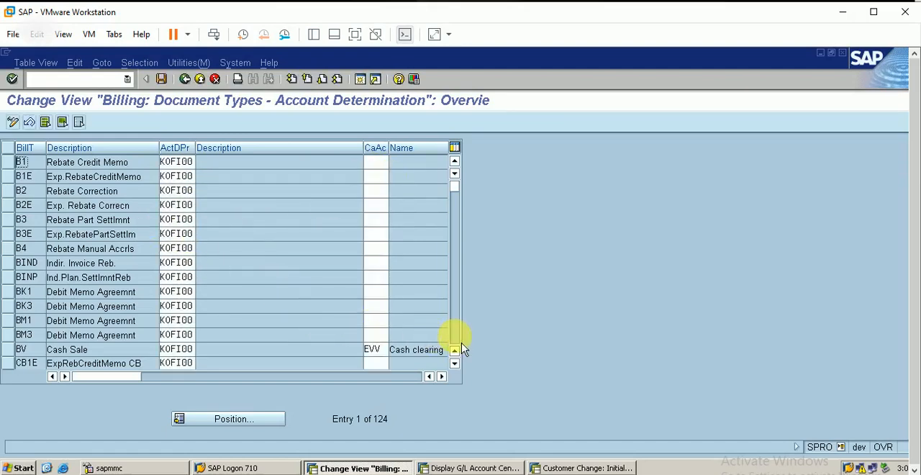
scroll(463, 340, down, 2)
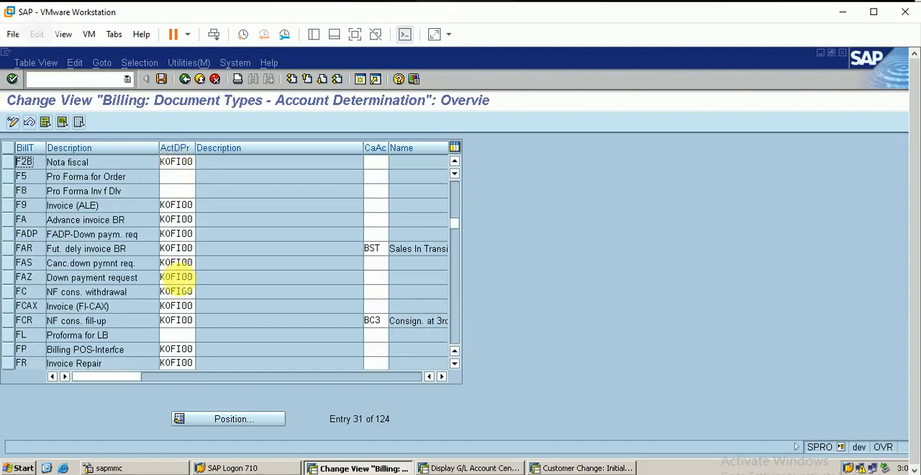
scroll(462, 334, down, 3)
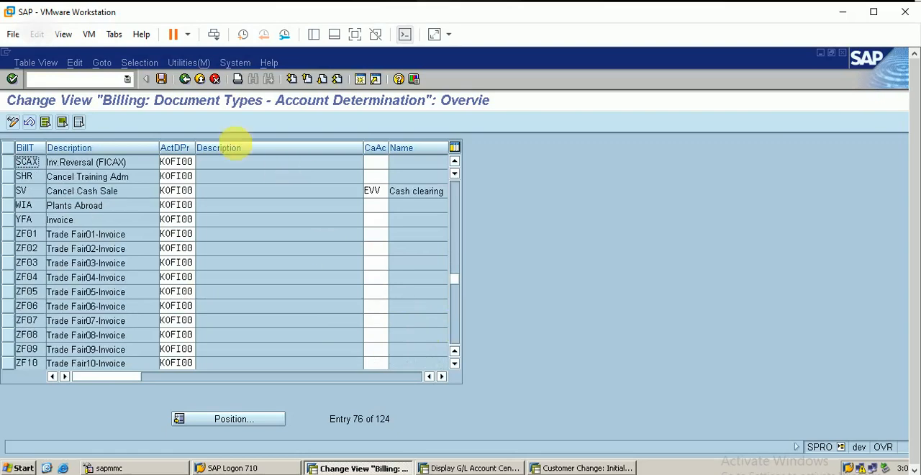
click(194, 83)
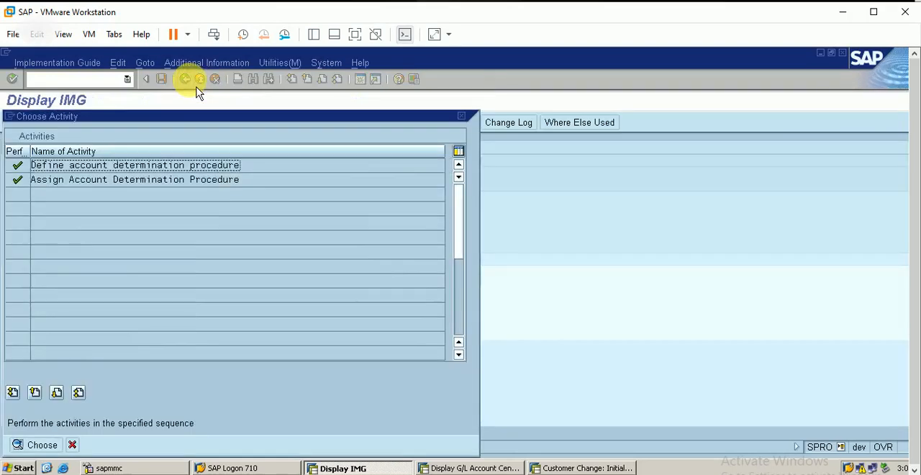
click(464, 120)
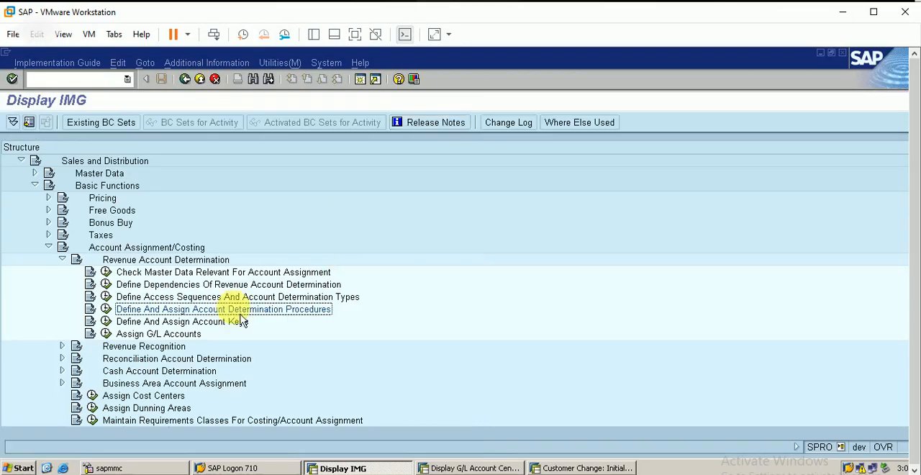
View account key ERL for sales revenues under Define Account Key, and leave the account key overview.
click(107, 323)
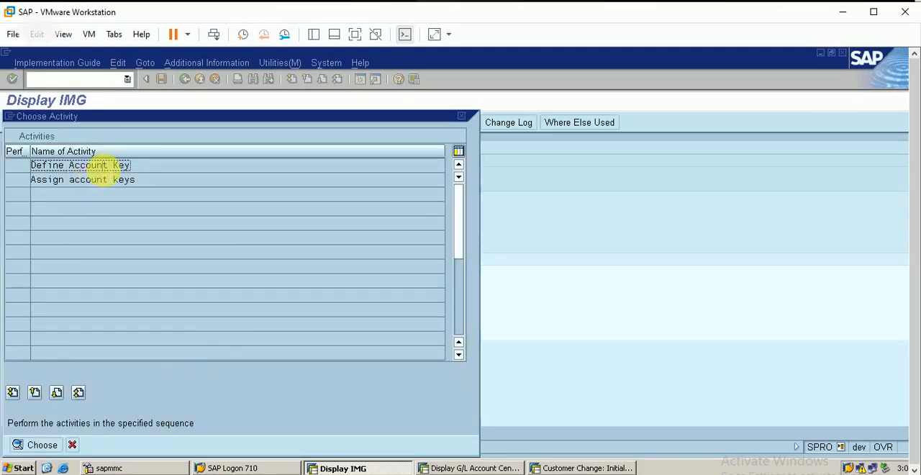
double_click(108, 166)
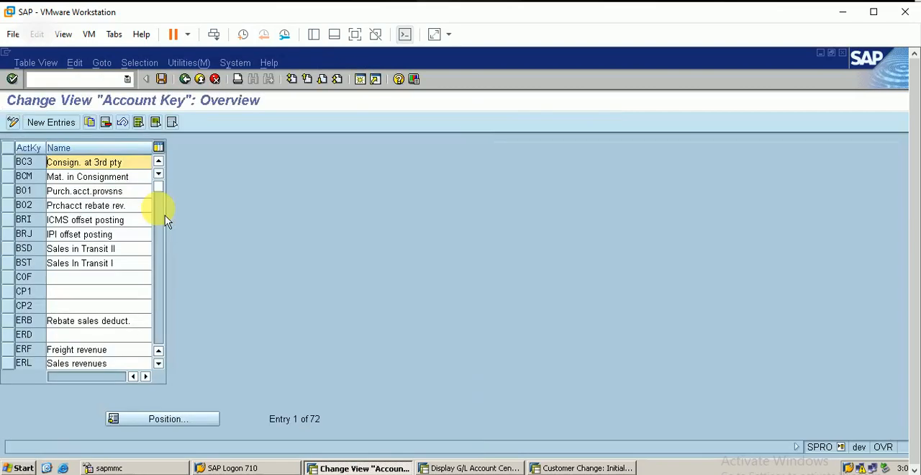
click(17, 360)
click(15, 364)
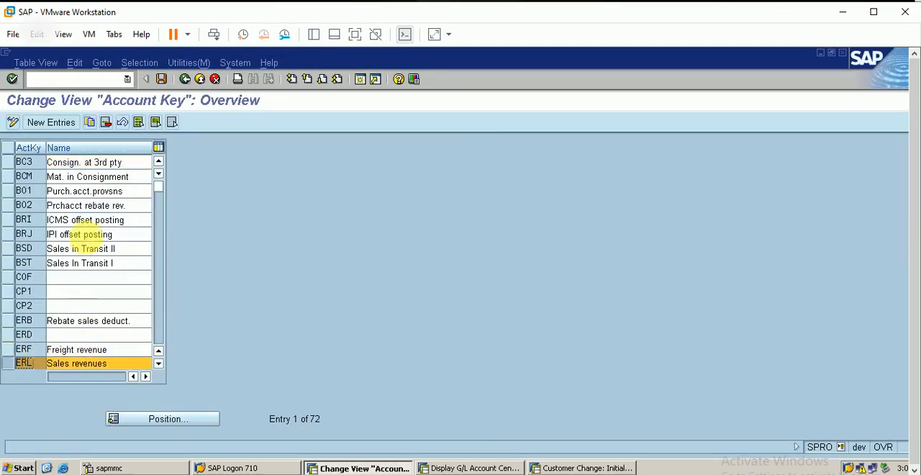
click(186, 81)
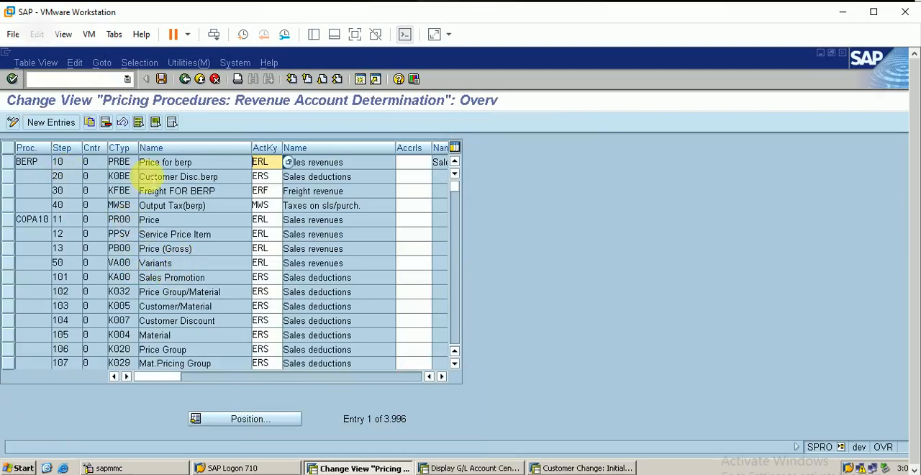
Examine the account keys and accruals assigned to the condition types of pricing procedure BERP, and return to the IMG structure.
click(25, 163)
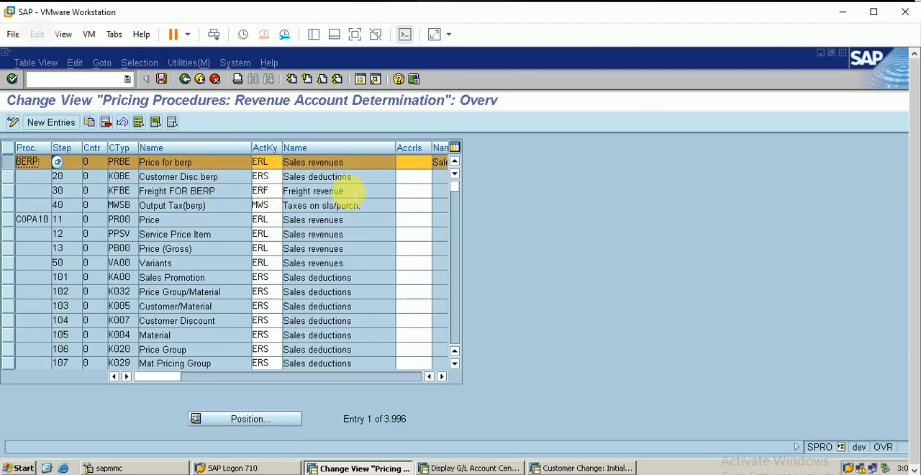
click(441, 377)
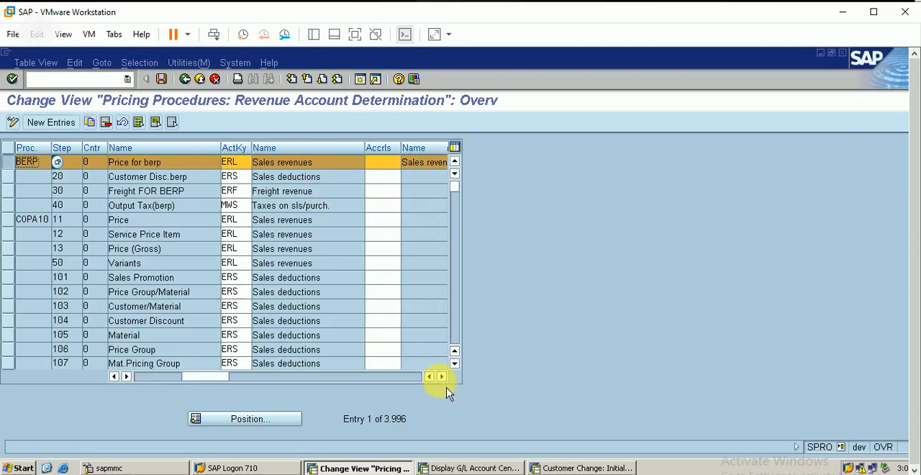
click(442, 377)
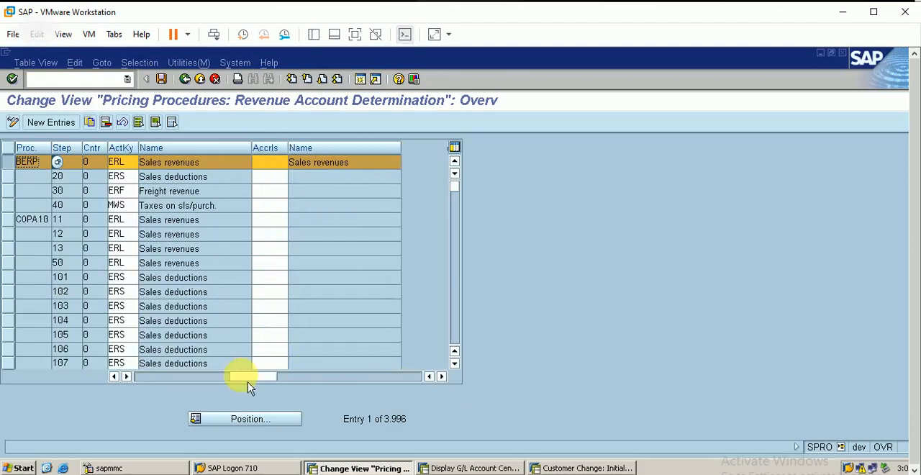
click(161, 377)
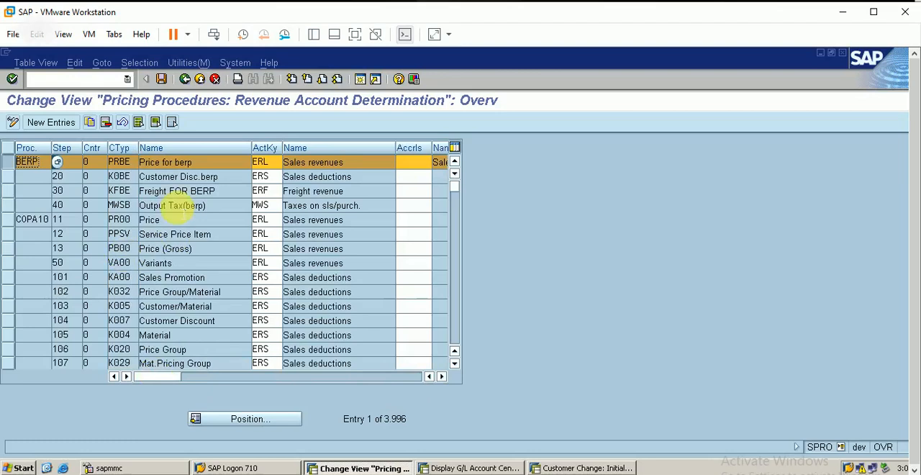
click(185, 79)
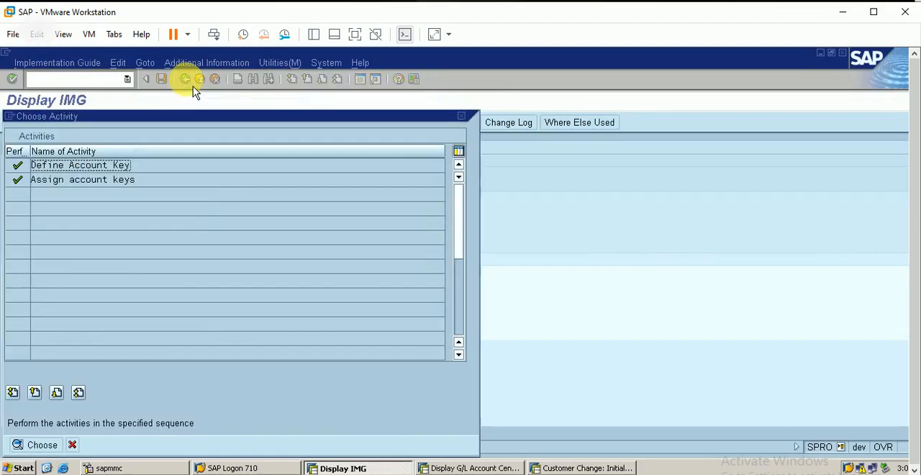
click(463, 119)
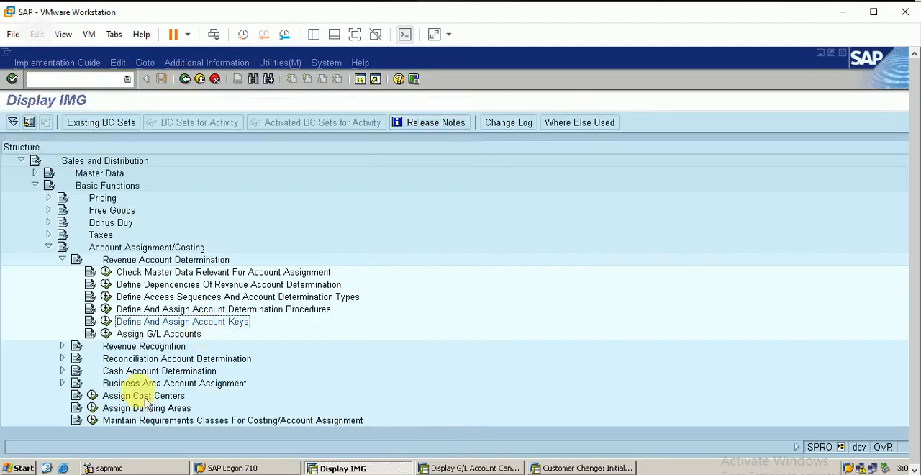
Open the Cust.Grp/MaterialGrp/AcctKey table in Assign G/L Accounts and look through its existing entries.
click(107, 334)
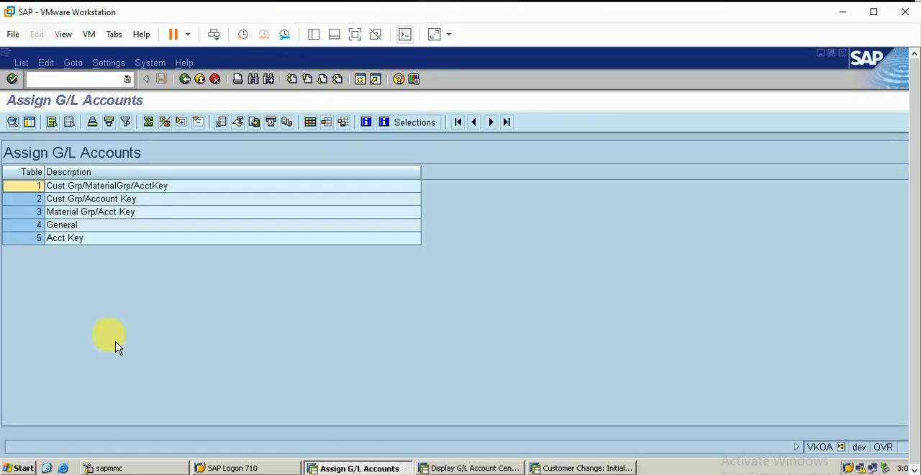
double_click(22, 186)
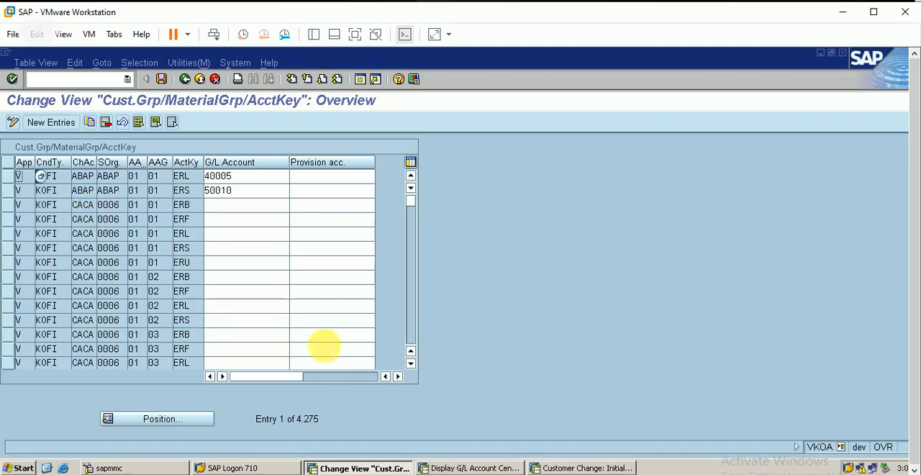
scroll(416, 344, down, 20)
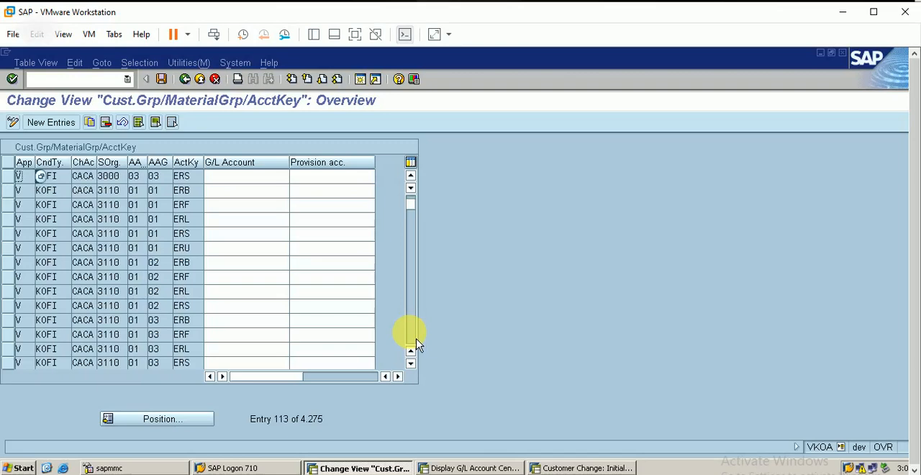
scroll(416, 344, down, 1)
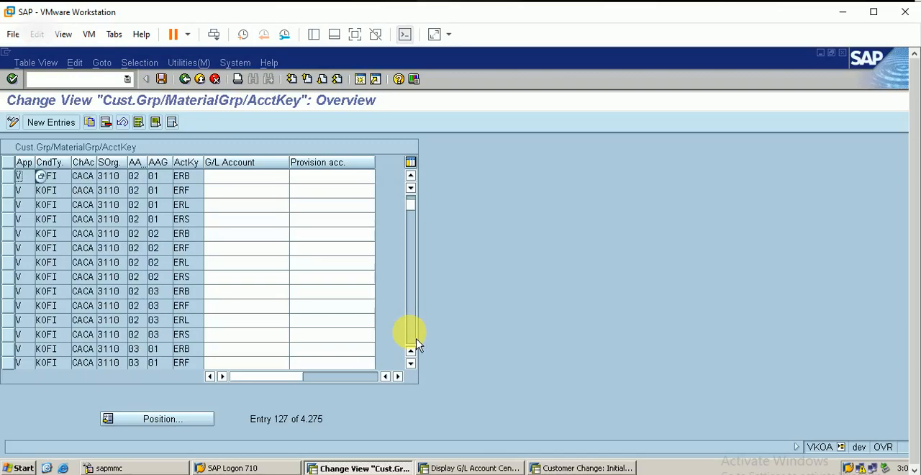
click(170, 426)
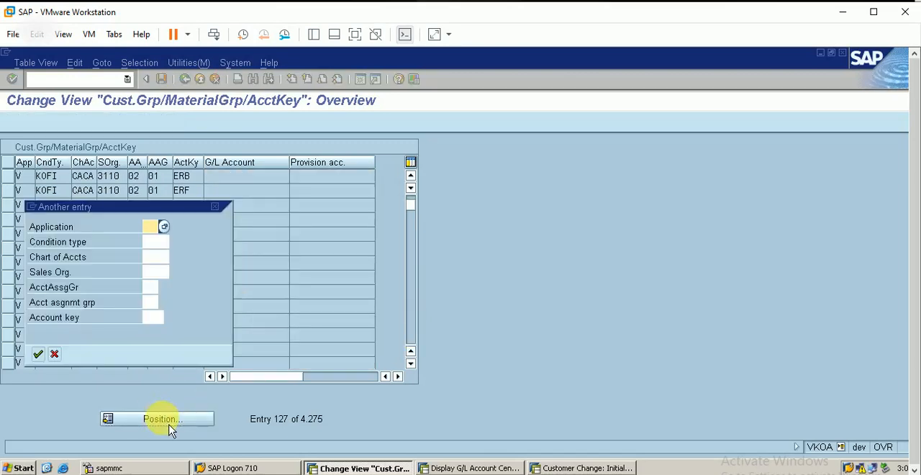
click(215, 208)
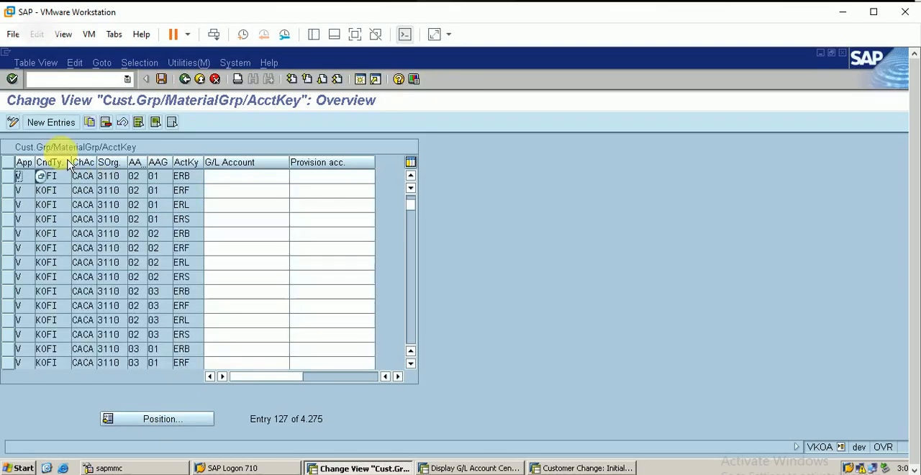
Start a new account assignment entry with application V, condition type KOFK, chart of accounts berp and sales organization berp.
click(51, 122)
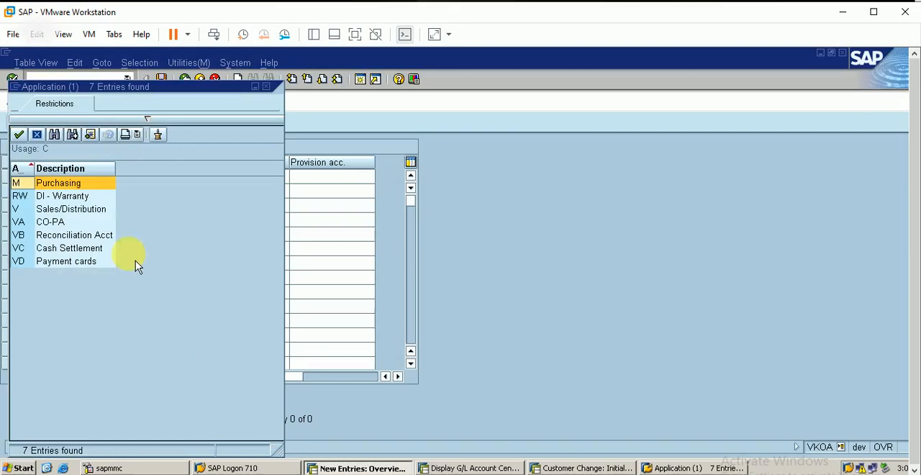
click(71, 213)
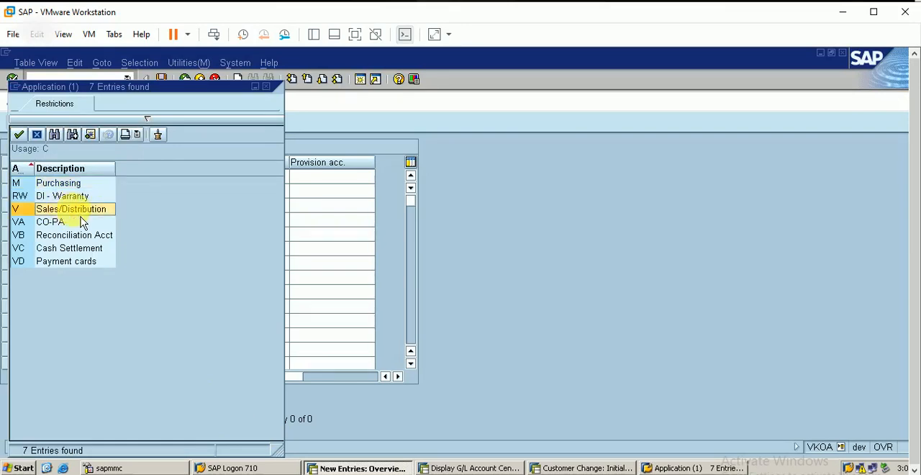
key(Return)
click(51, 181)
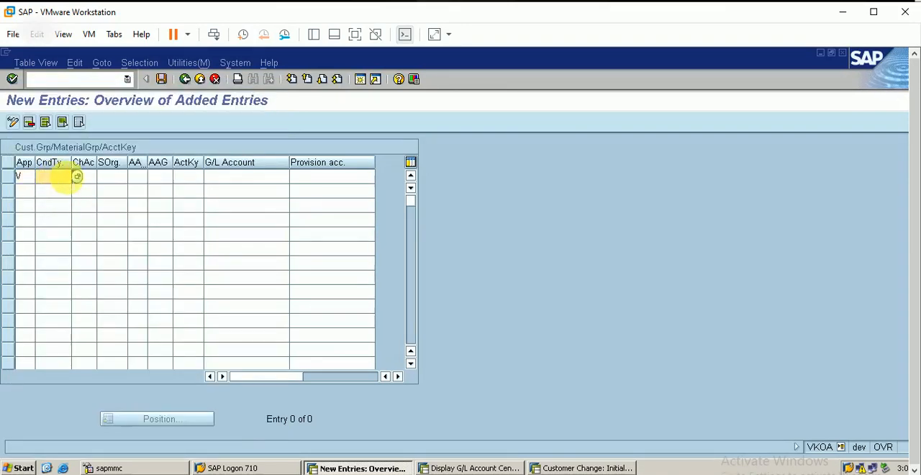
click(77, 176)
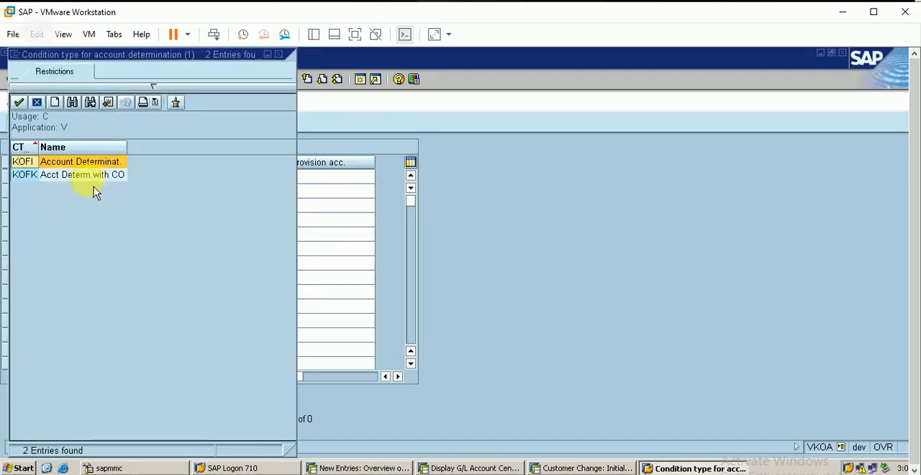
click(92, 189)
double_click(87, 188)
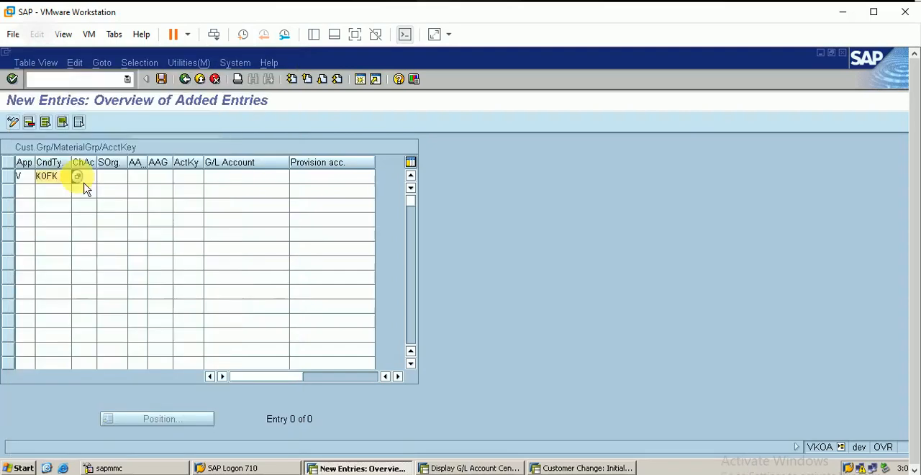
click(102, 179)
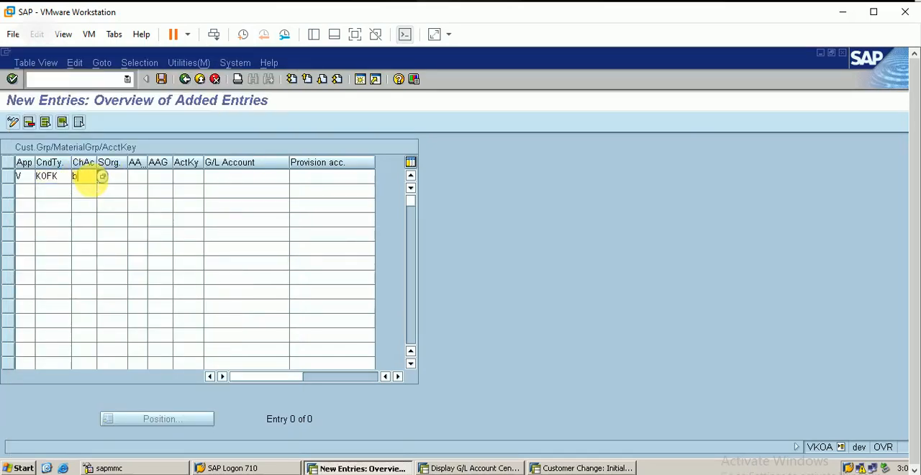
key(Tab)
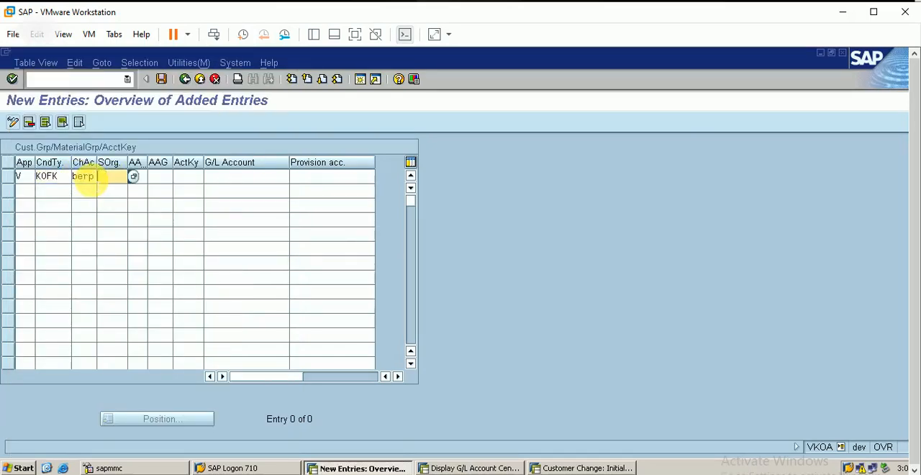
key(Tab)
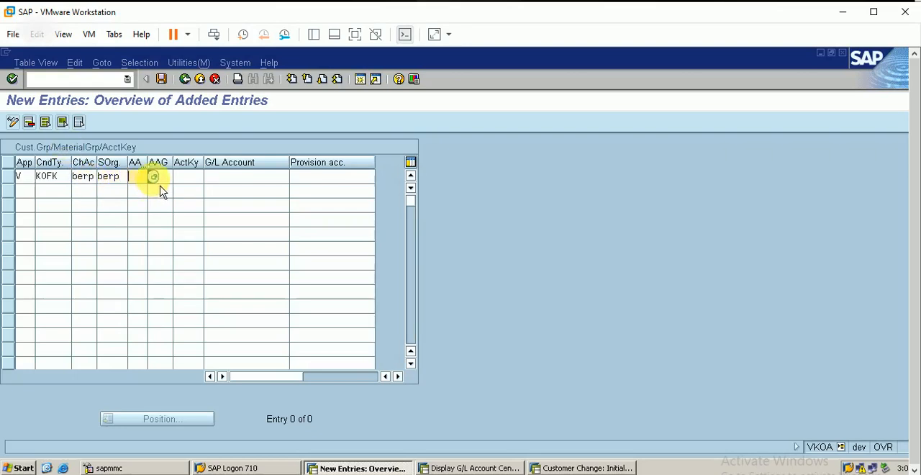
Set the first entry's customer account assignment group to 01 (Domestic revenues), material group to 03 (Finished goods) and account key to erl.
click(154, 176)
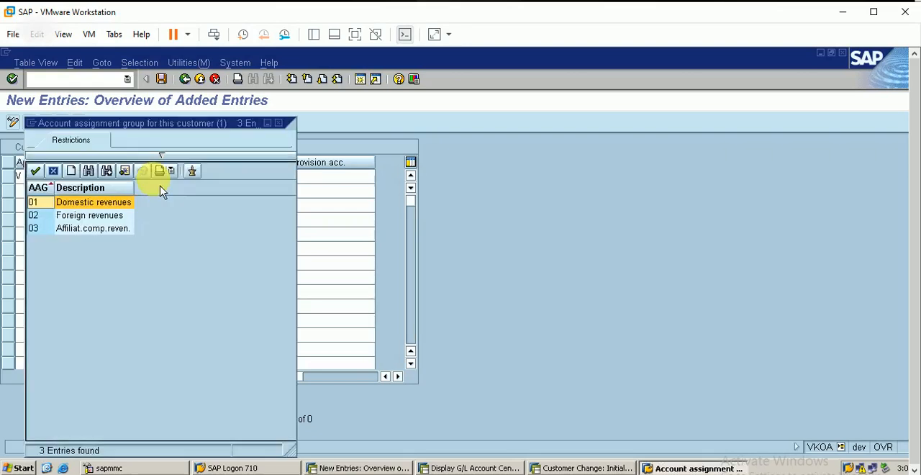
double_click(113, 207)
key(Tab)
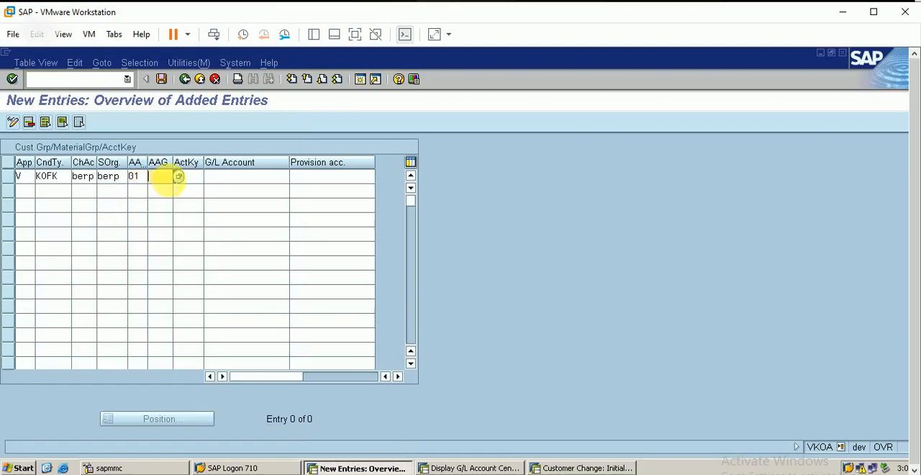
click(179, 177)
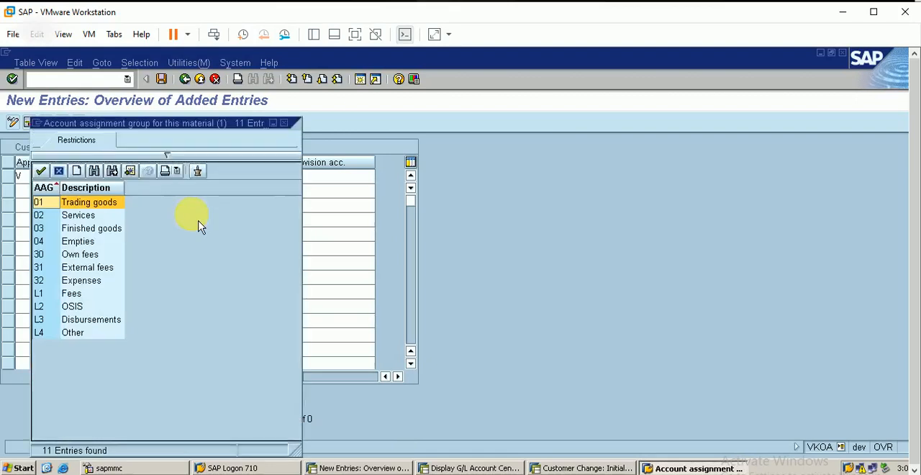
double_click(97, 229)
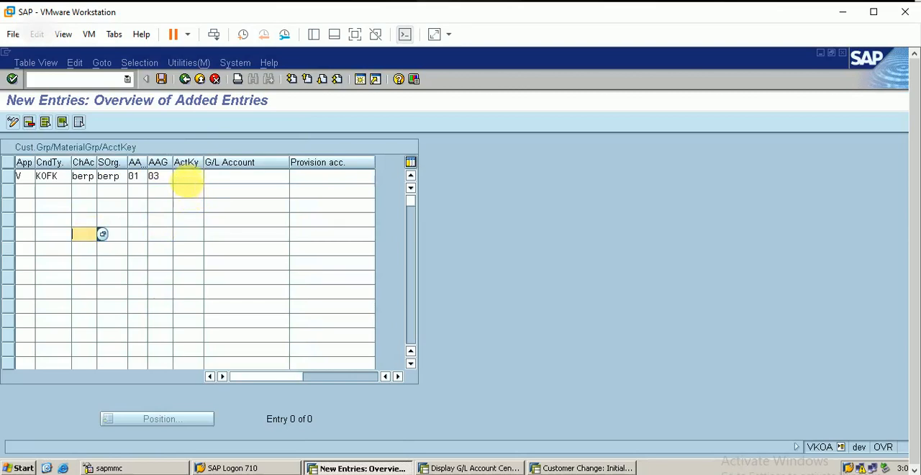
click(186, 179)
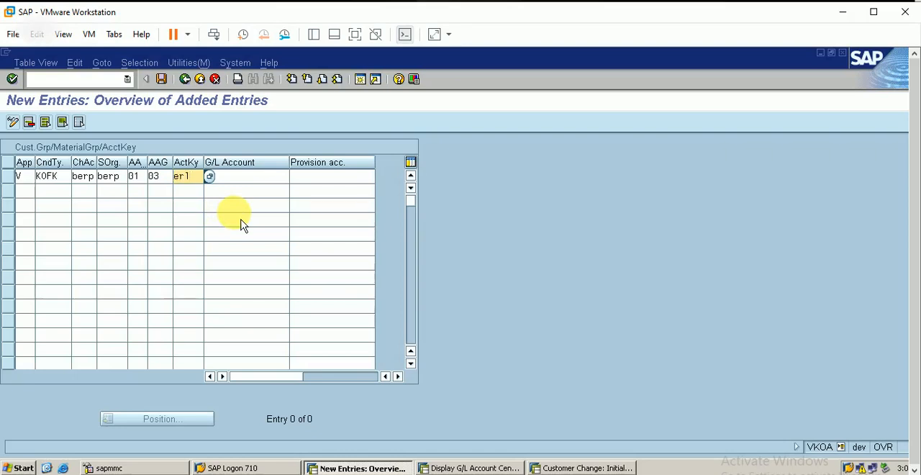
Look up the sale a/c in the BERP G/L account list and enter 40001 as the erl row's G/L account.
click(246, 178)
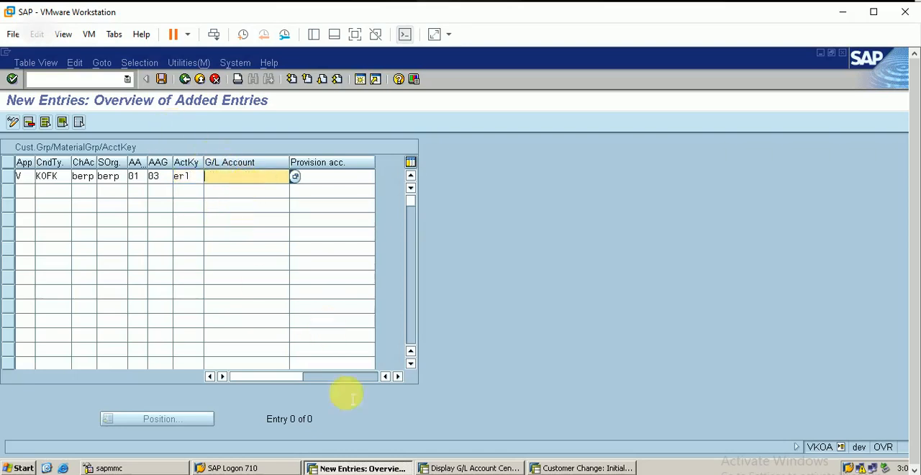
click(600, 467)
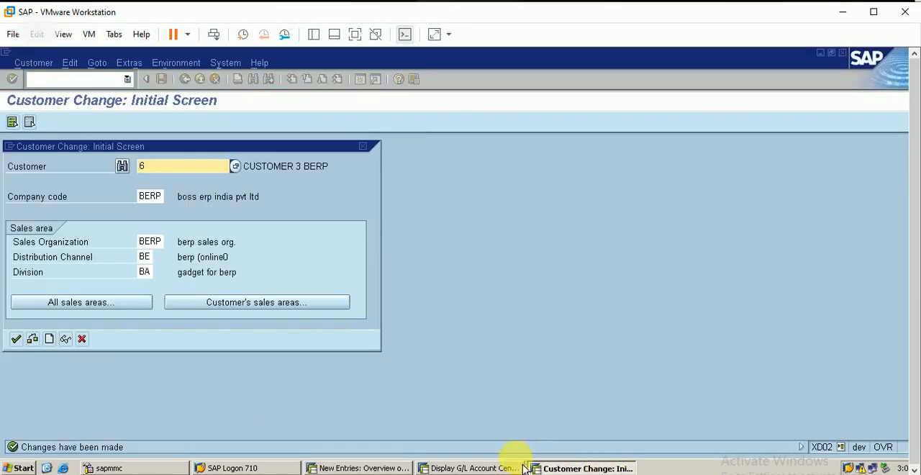
click(495, 468)
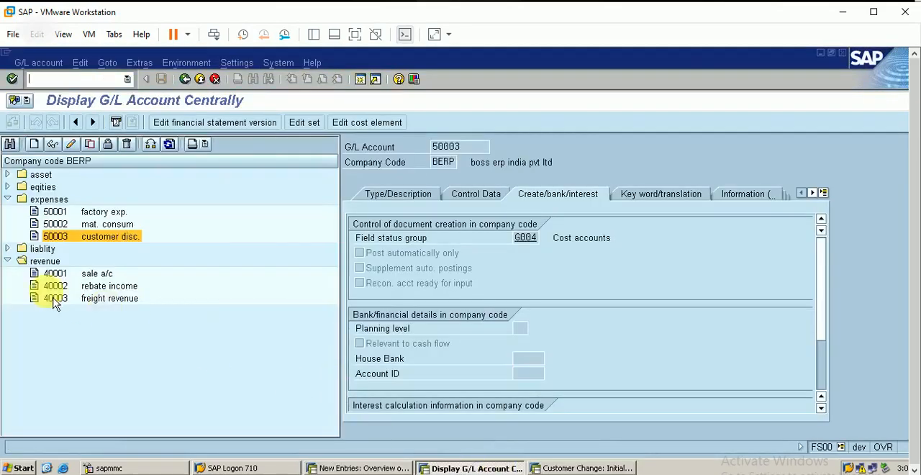
click(99, 275)
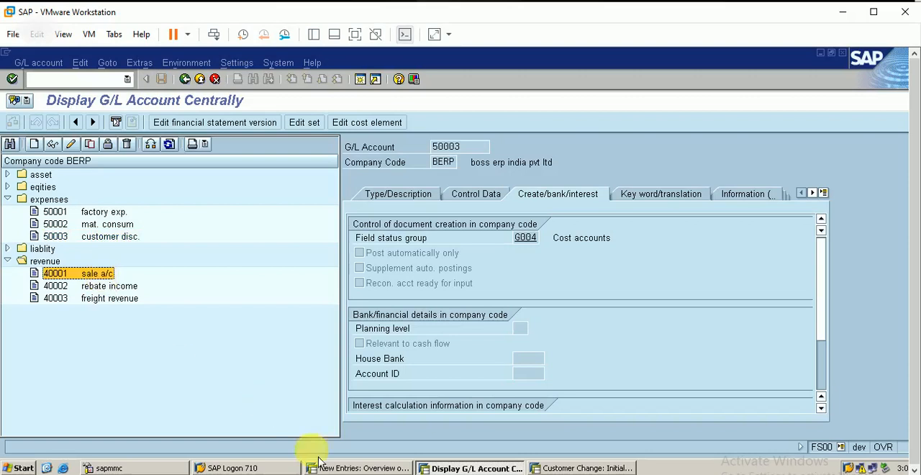
click(357, 468)
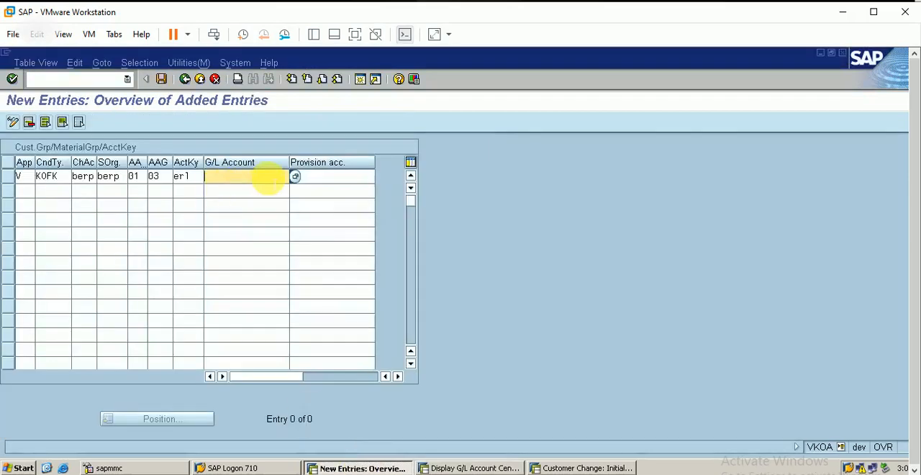
text(40001)
Begin a second entry with application v, condition type kofk, chart of accounts berp and sales organization berp.
click(23, 189)
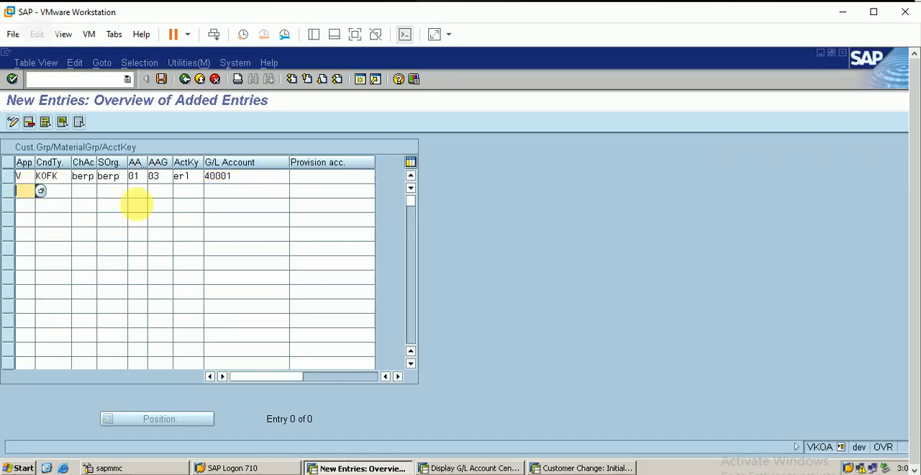
text(v)
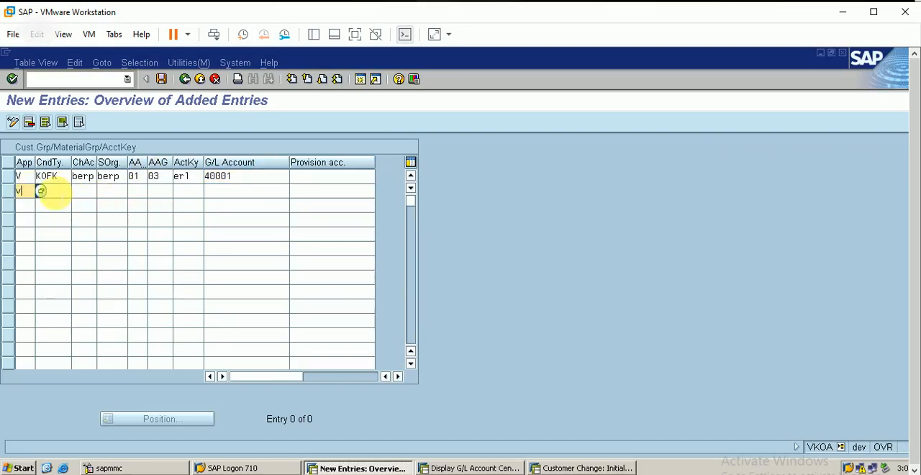
click(54, 191)
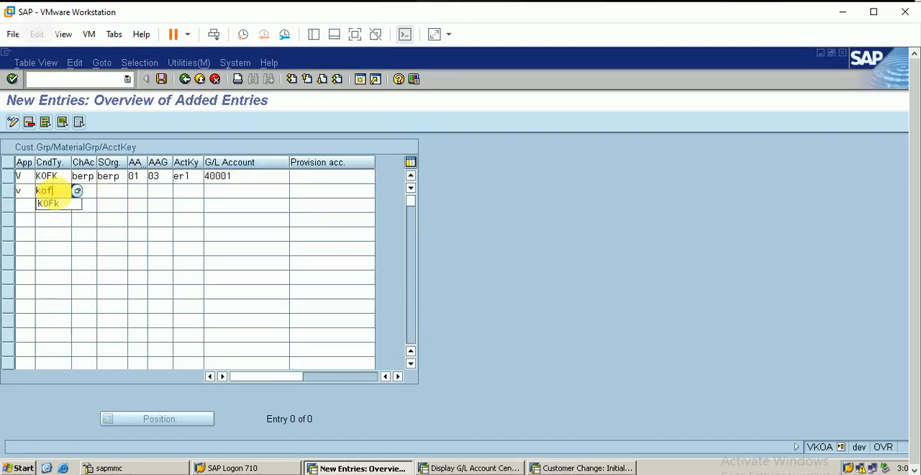
click(86, 190)
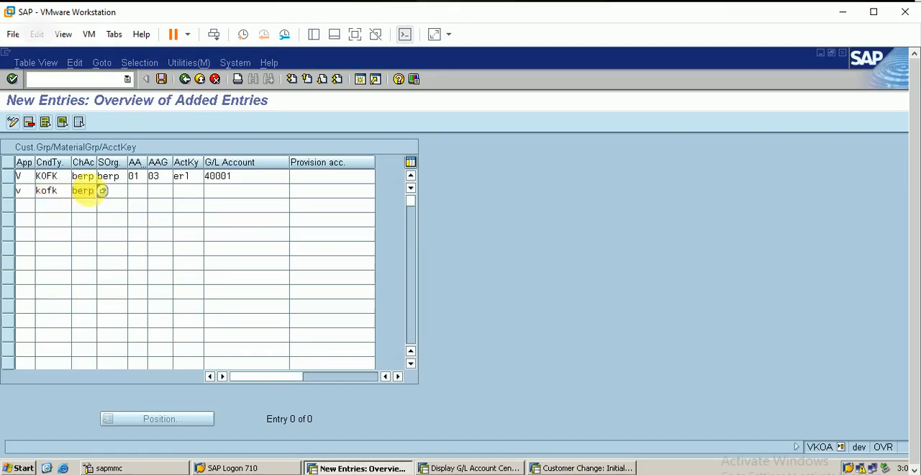
text(berp)
key(Tab)
text(berp)
key(Tab)
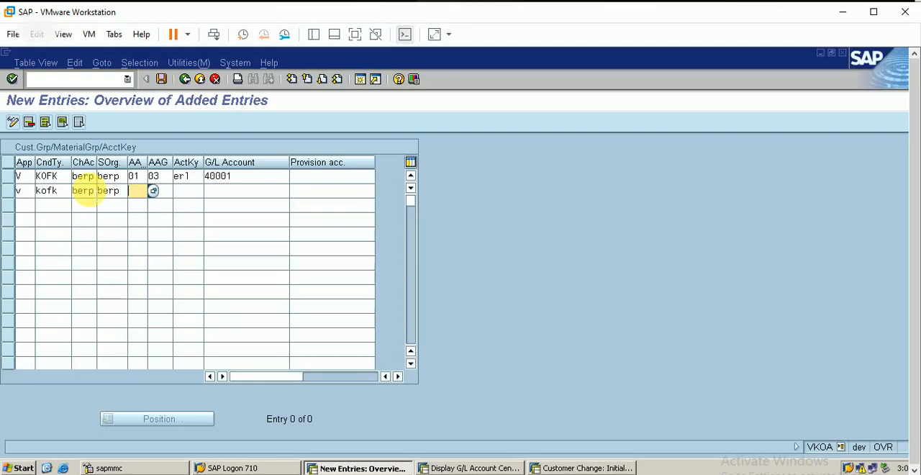
Give the second entry customer account assignment group 01, material account assignment group 03 and account key ers.
text(01)
key(Tab)
text(03)
key(Tab)
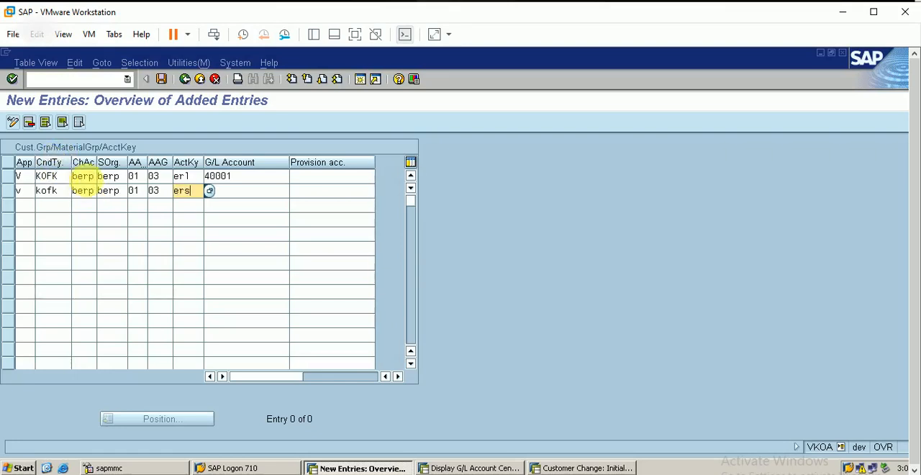
Look up the customer discount account in the BERP G/L account list and enter 50003 as the ers row's G/L account.
click(240, 192)
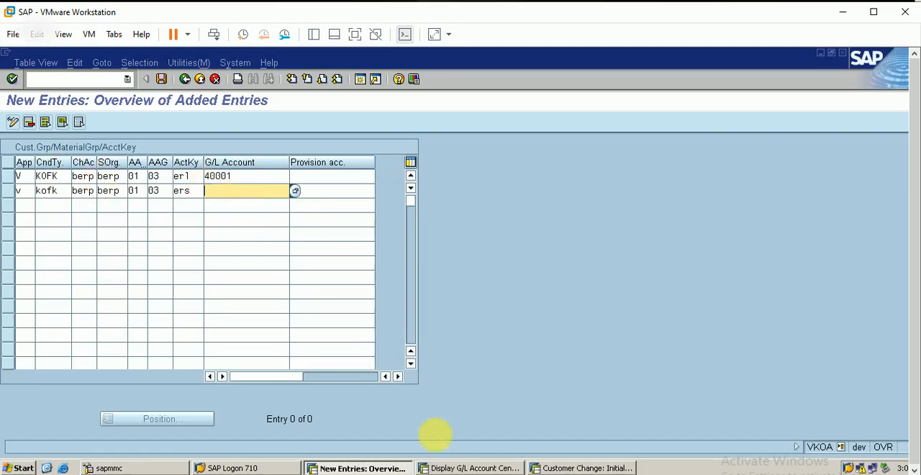
click(465, 468)
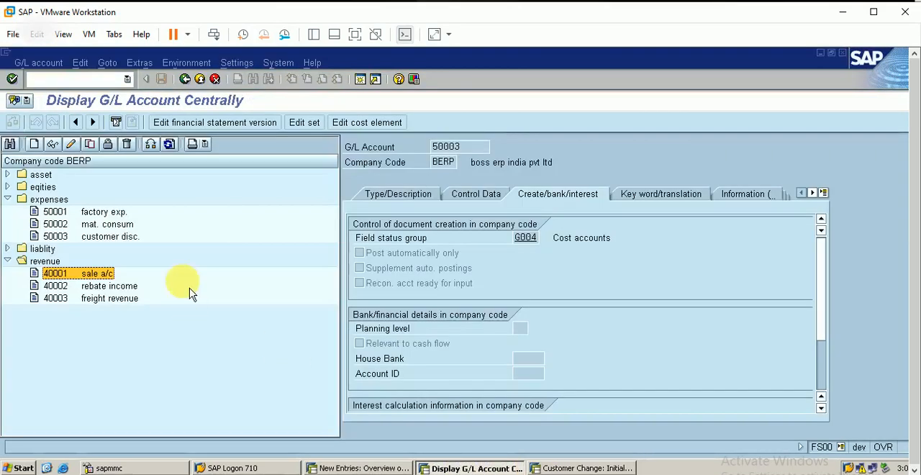
click(115, 238)
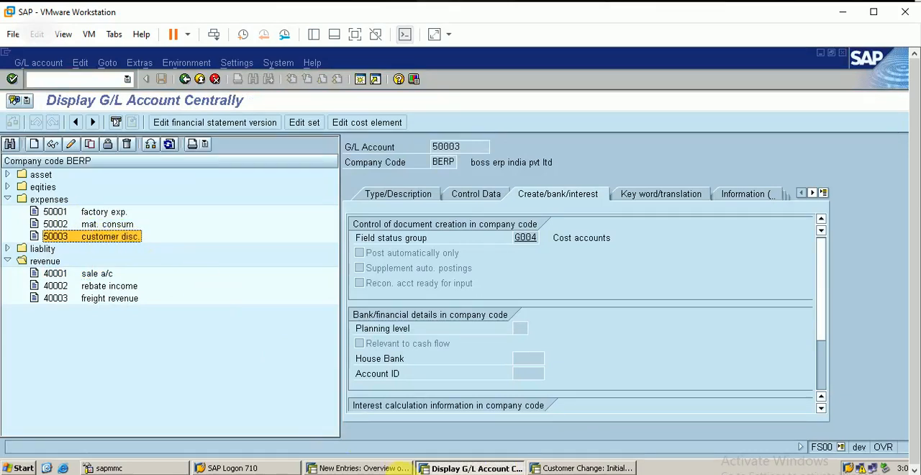
click(353, 466)
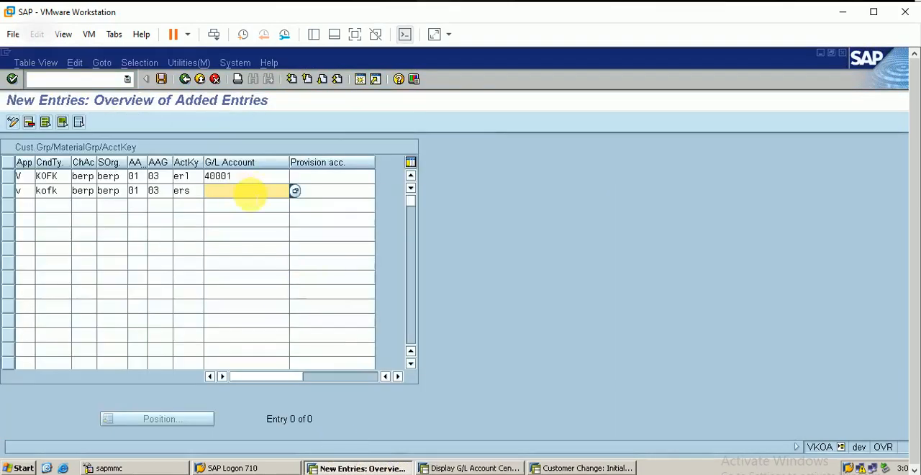
text(50003)
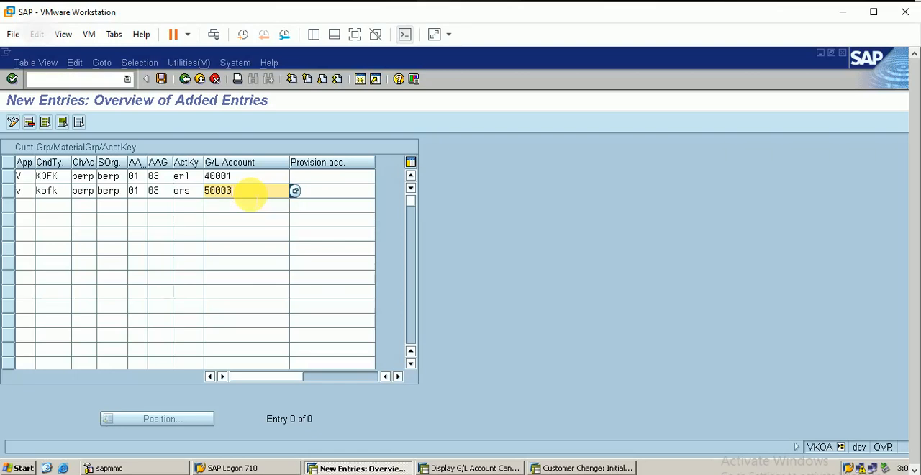
Begin a third entry with application v, condition type kofk, chart of accounts berp and sales organization berp.
click(26, 207)
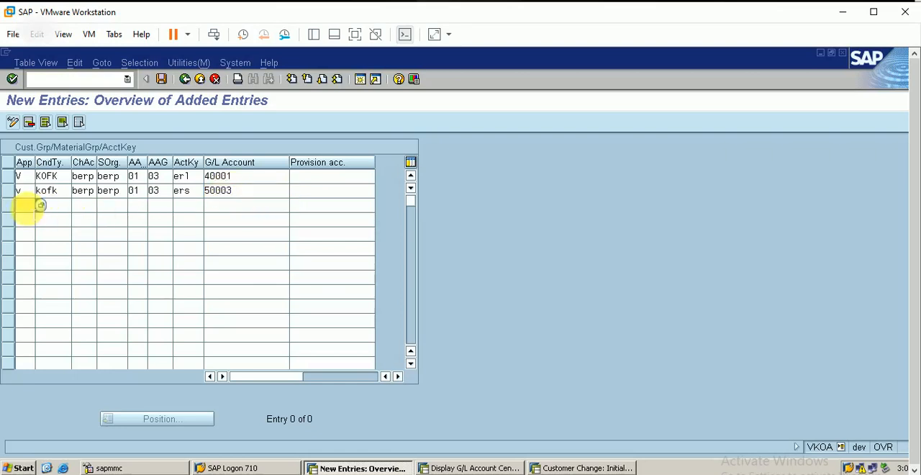
click(52, 207)
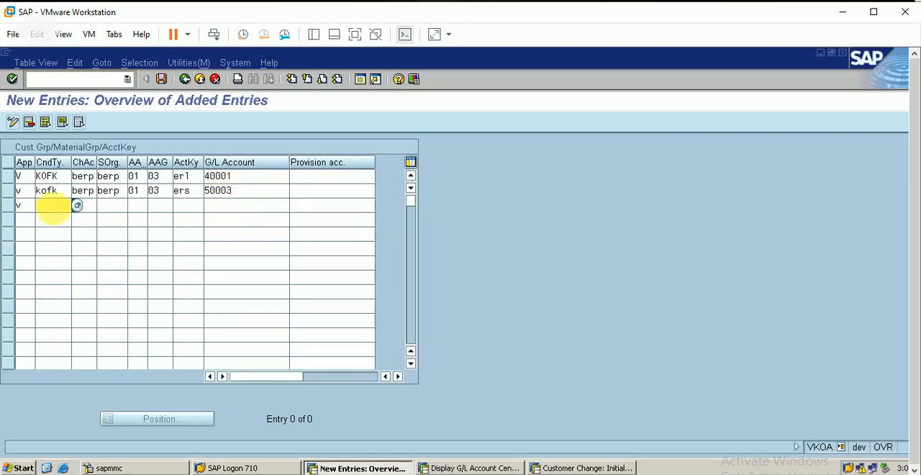
click(88, 207)
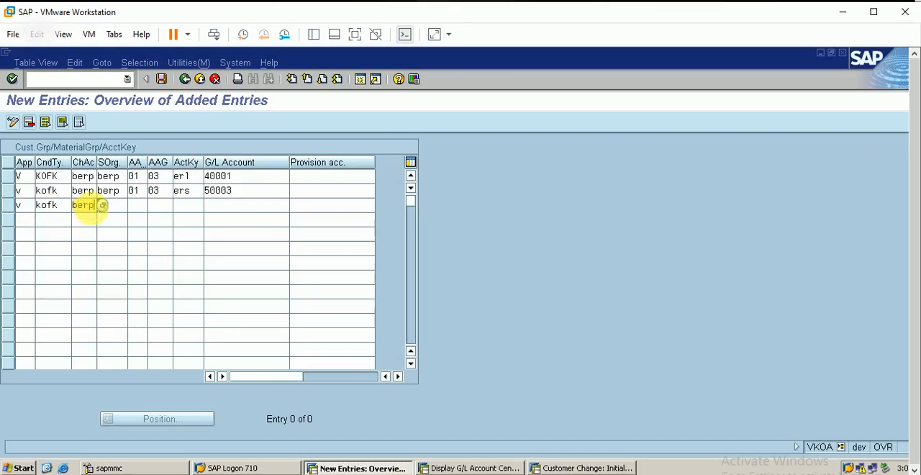
key(Tab)
text(berp)
key(Tab)
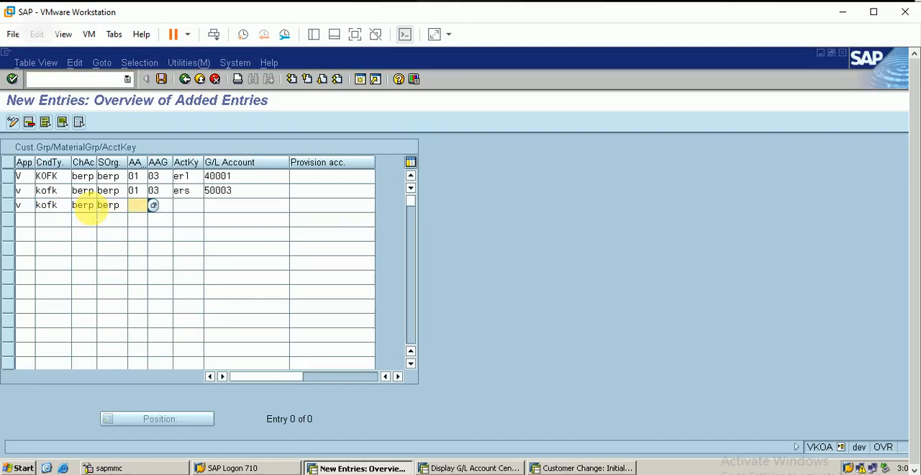
Give the third entry customer account assignment group 01, material account assignment group 03 and account key erf.
key(Tab)
text(03)
key(Tab)
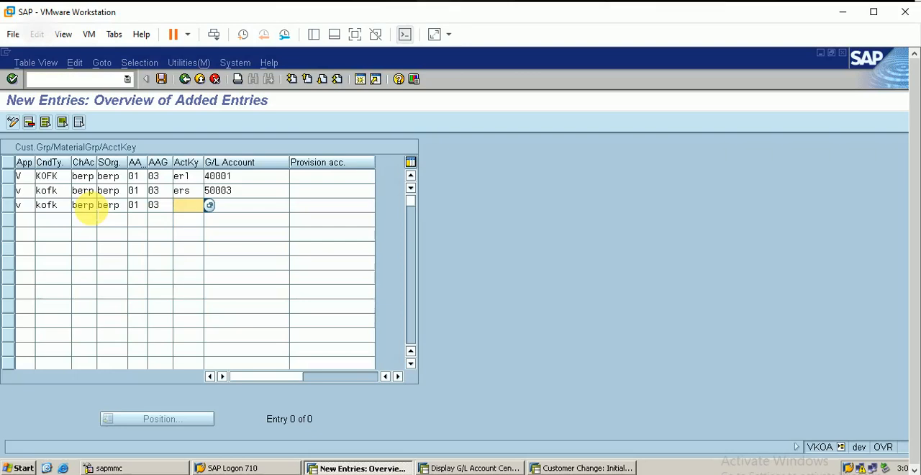
text(erf)
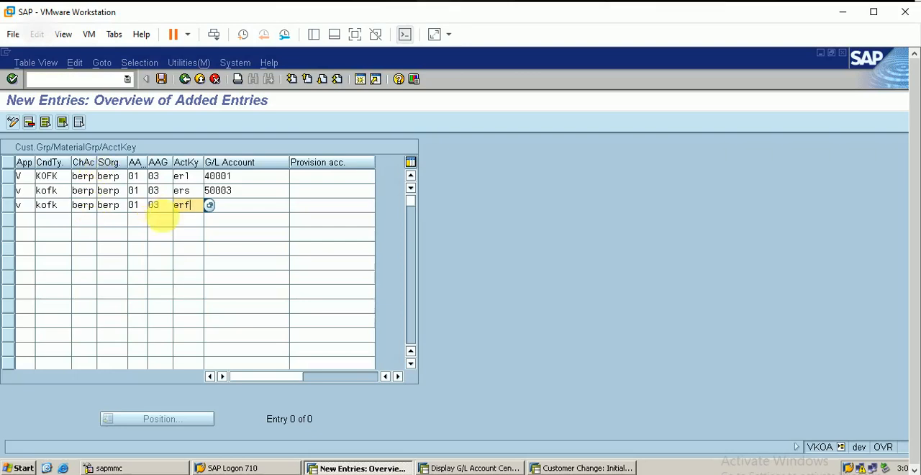
Look up the freight revenue account in the BERP G/L account list and enter 40003 as the erf row's G/L account.
click(240, 213)
click(231, 205)
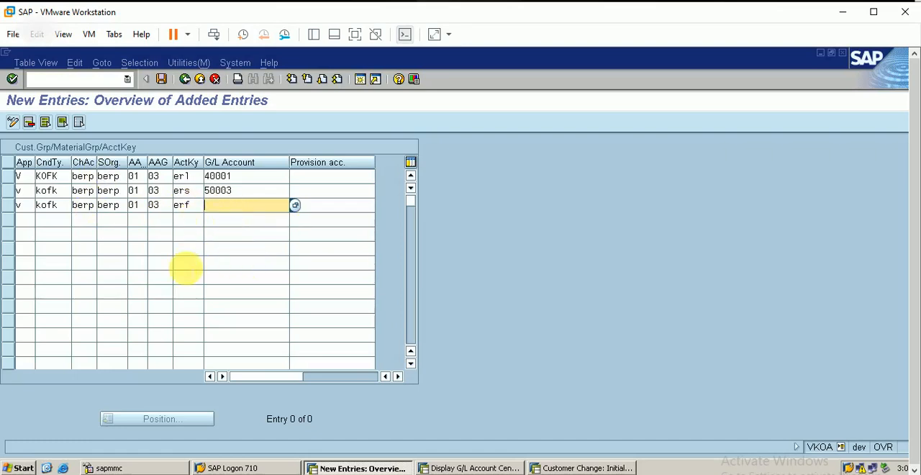
click(471, 468)
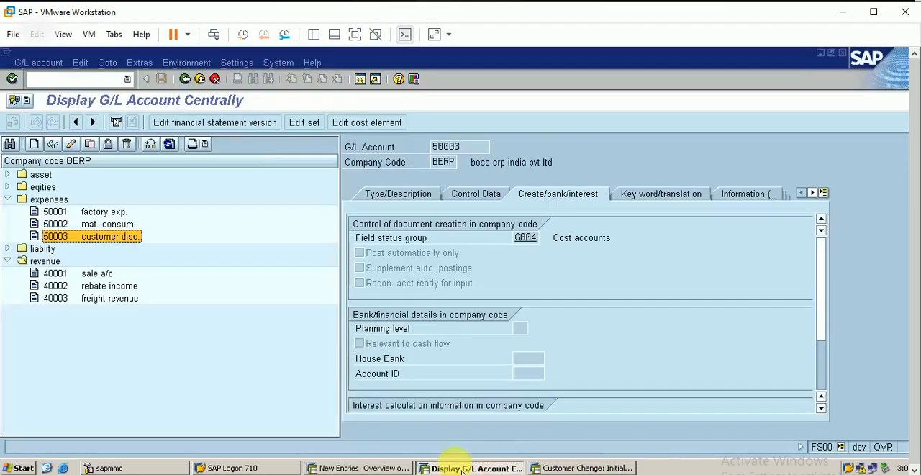
click(134, 302)
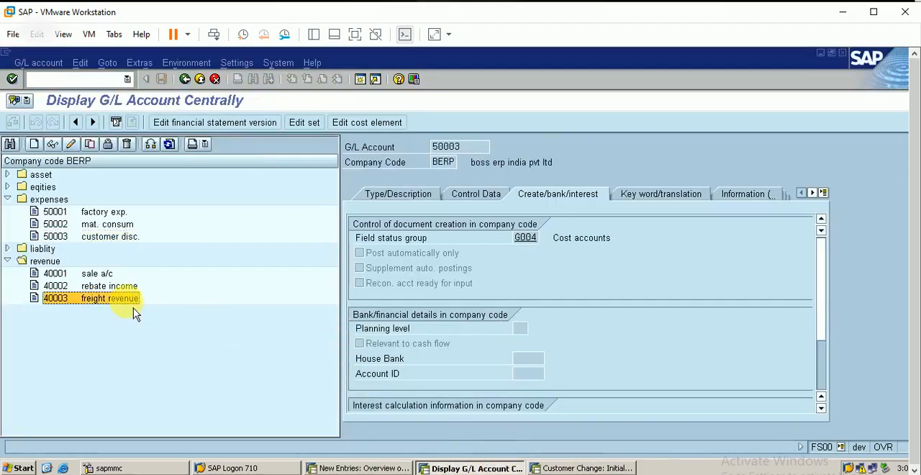
click(357, 468)
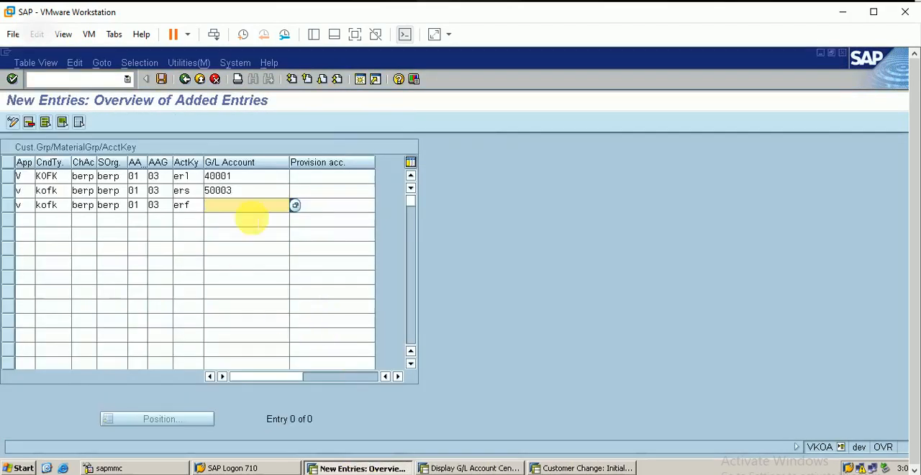
text(40003)
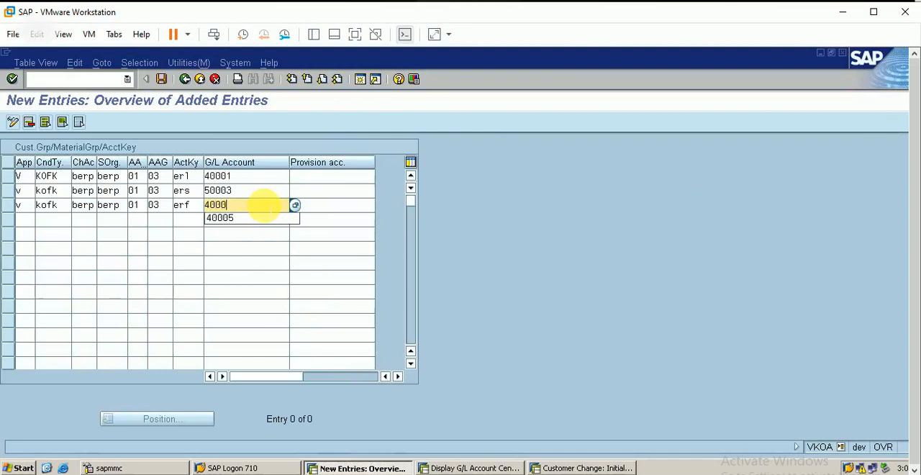
Begin a fourth entry with application v, condition type kofk, chart of accounts berp and sales organization berp.
click(39, 220)
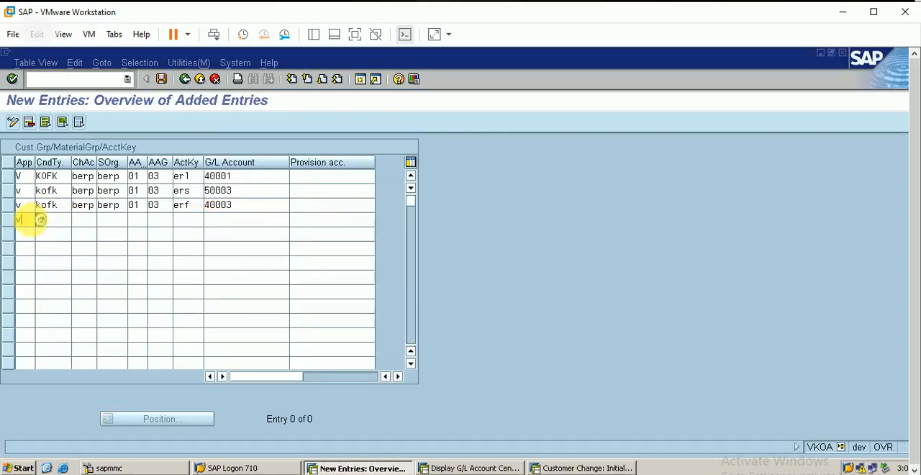
text(v)
click(54, 219)
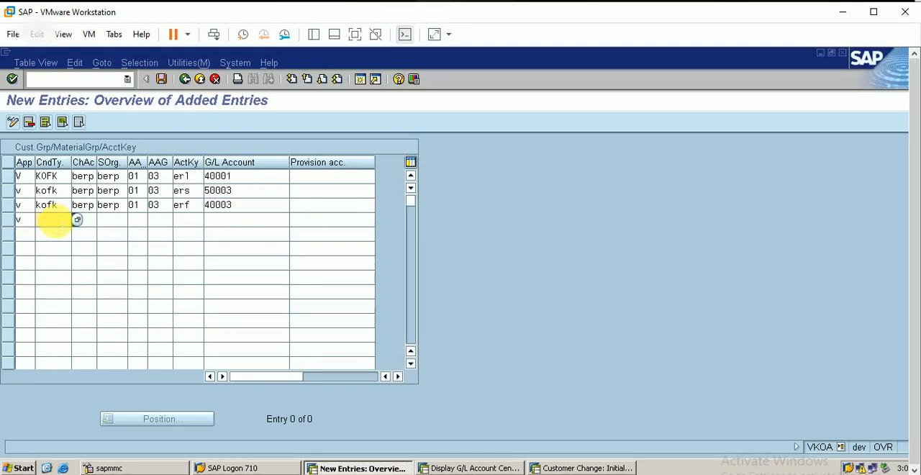
text(kofk)
key(Tab)
text(berp)
key(Tab)
text(b)
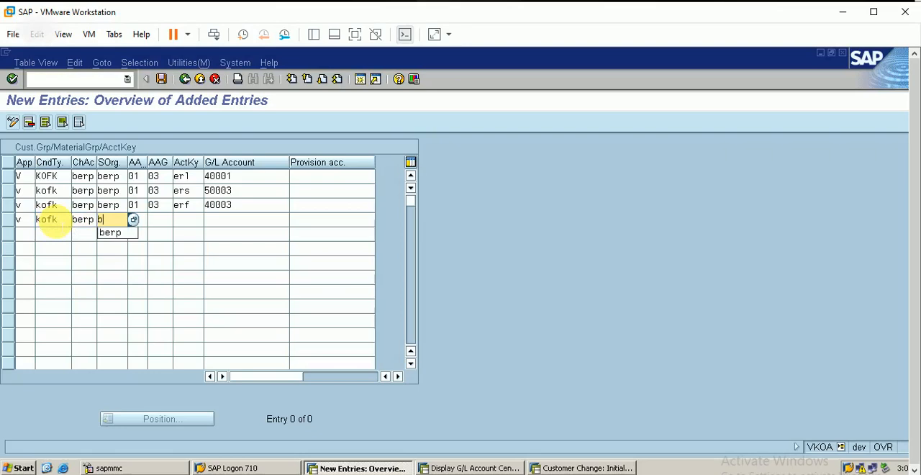
text(erp)
Give the fourth entry customer account assignment group 01, material account assignment group 03 and account key mws.
key(Tab)
text(01)
key(Tab)
text(03)
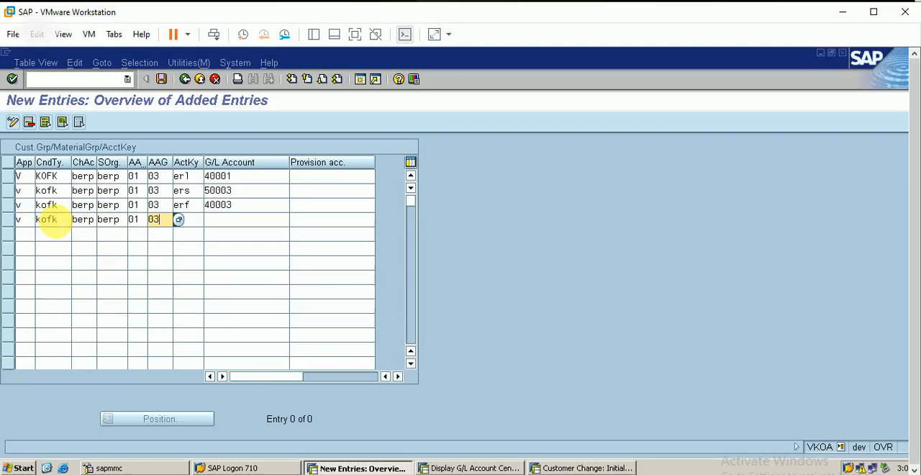
key(Tab)
text(mws)
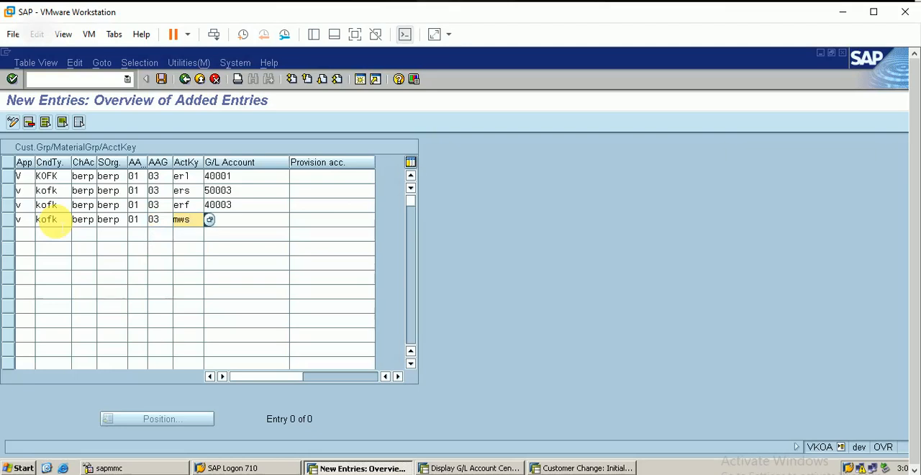
Look up the o/p tax account among the BERP asset accounts and enter 10007 as the mws row's G/L account.
click(589, 468)
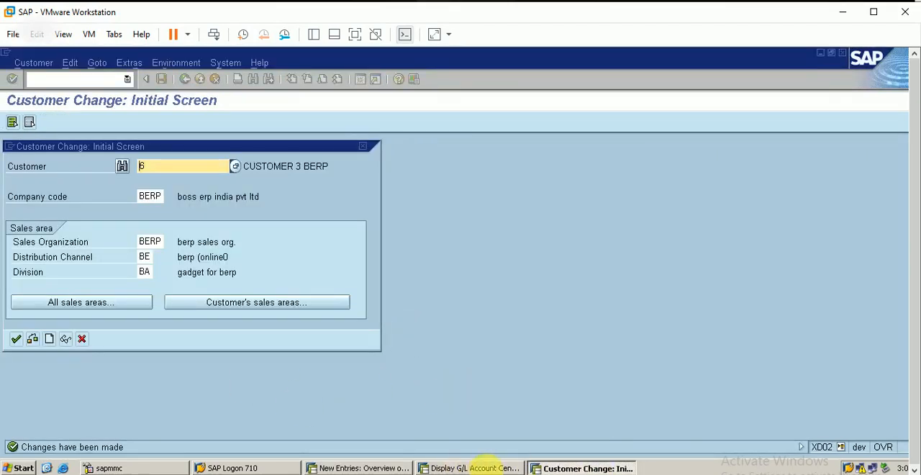
click(476, 468)
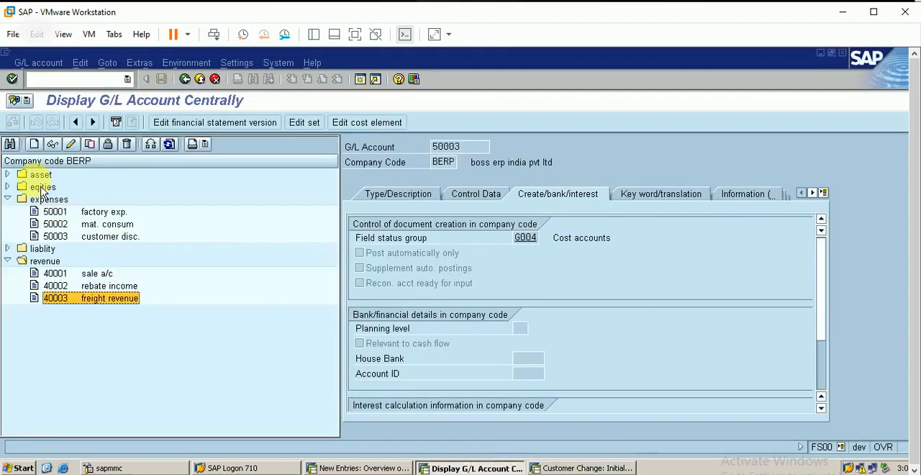
click(13, 179)
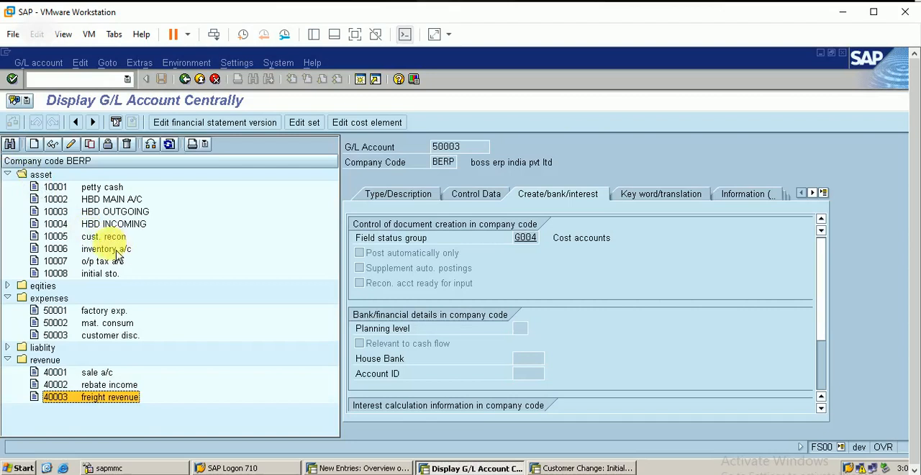
click(104, 262)
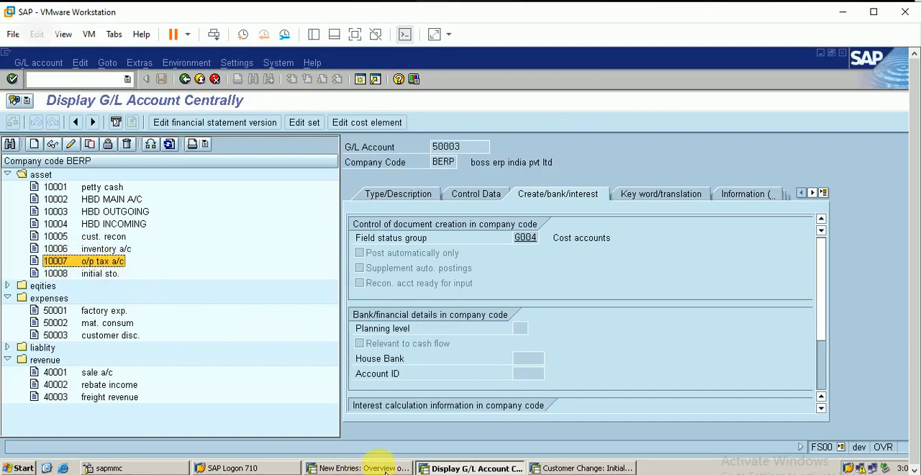
click(358, 468)
click(241, 220)
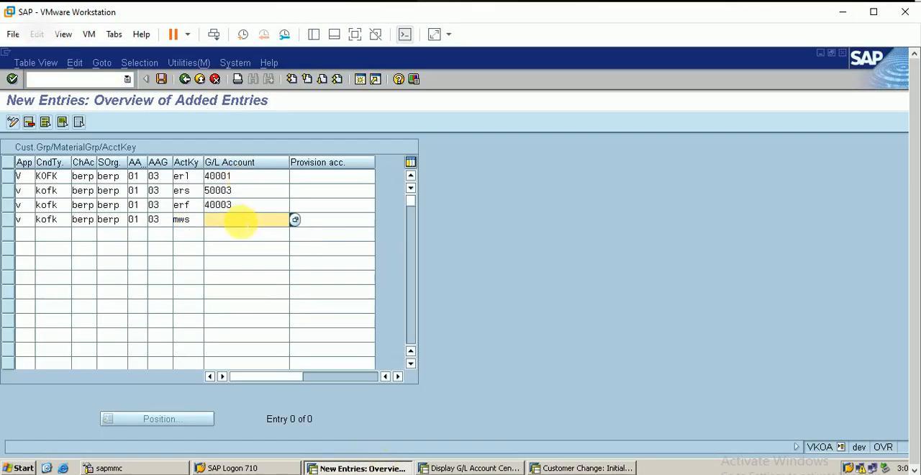
text(10007)
key(Return)
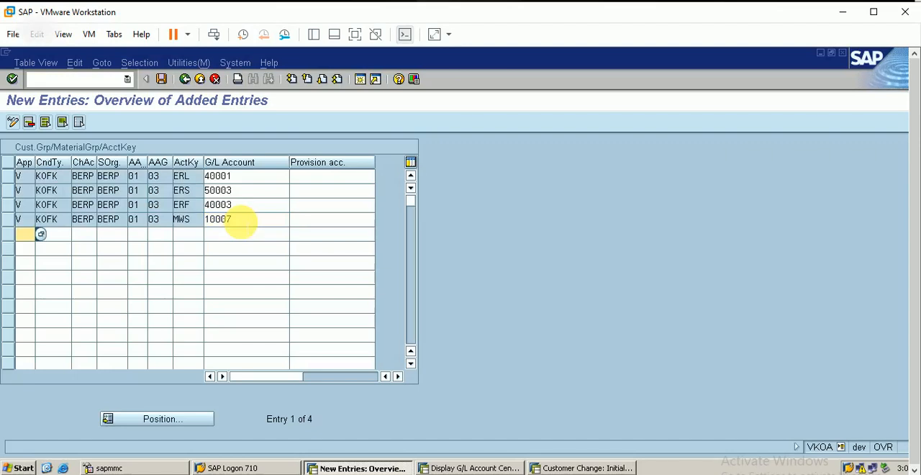
Save the new G/L account assignments under customizing request DEVK900057 and return to the IMG structure.
click(161, 79)
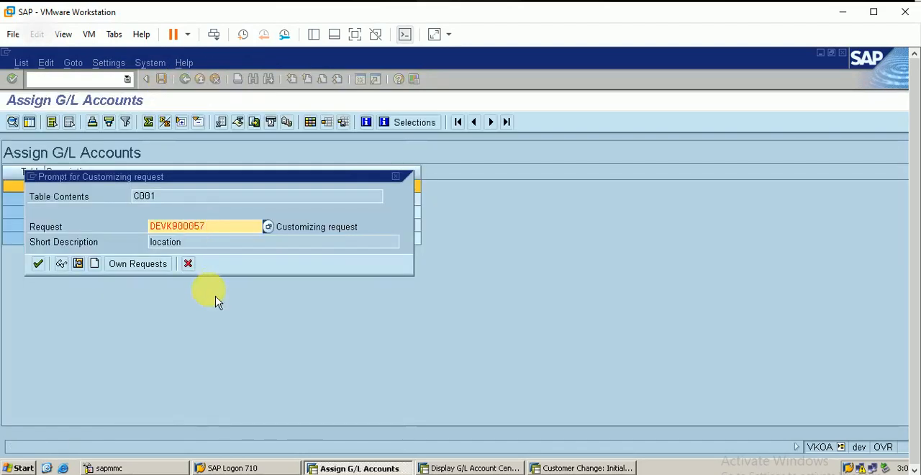
click(39, 266)
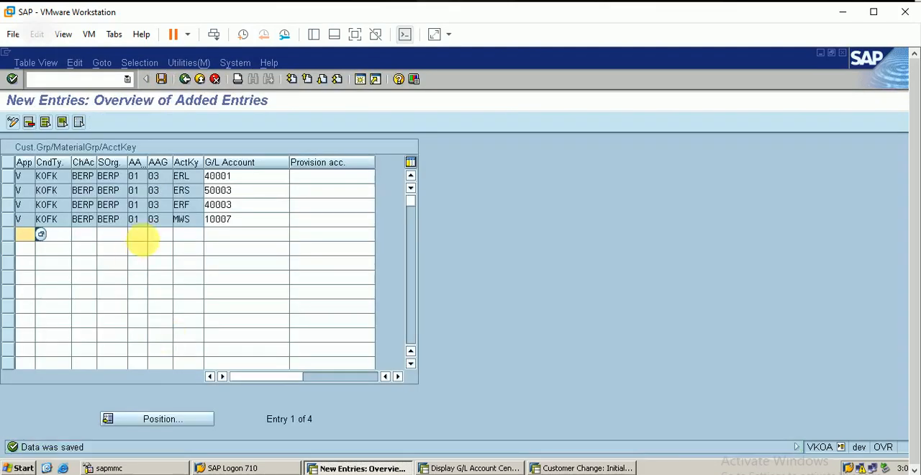
click(185, 80)
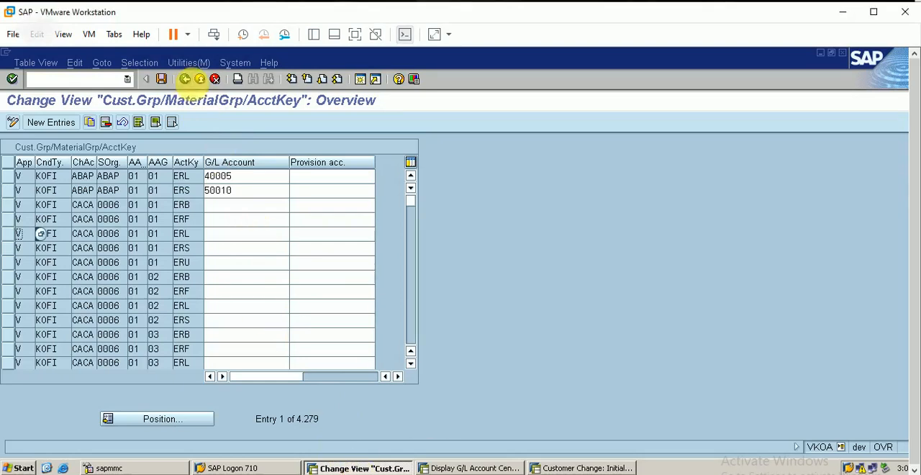
click(187, 81)
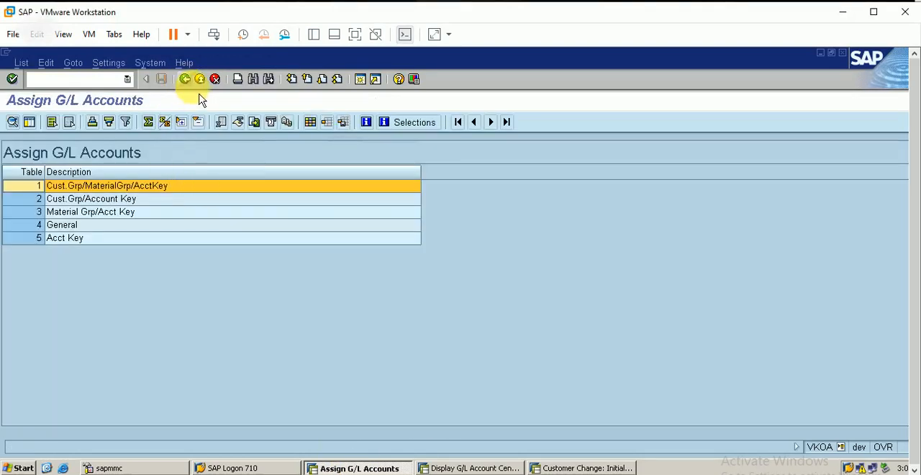
click(187, 81)
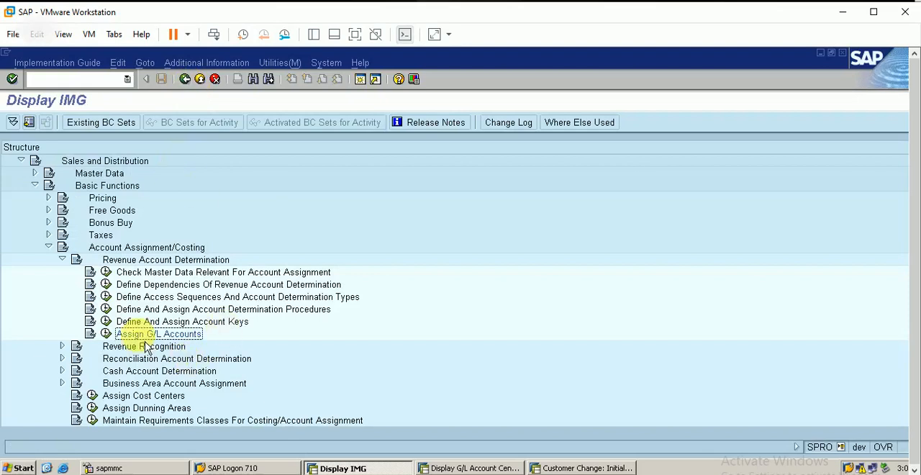
click(61, 346)
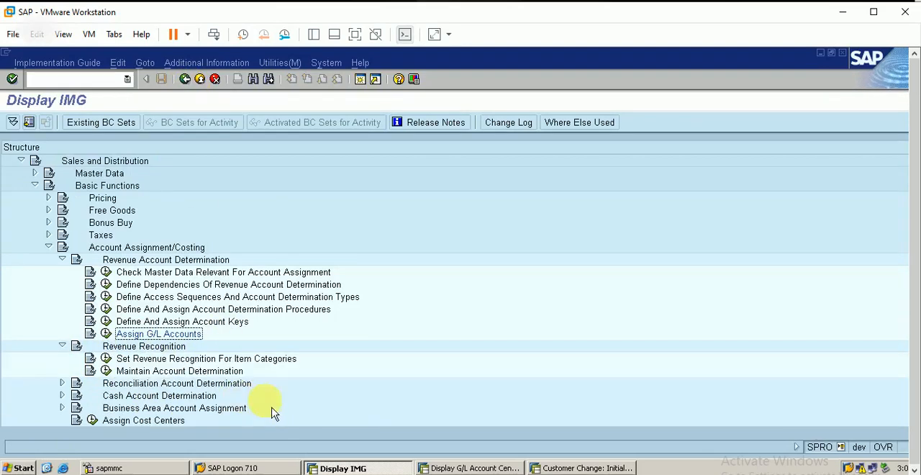
click(62, 346)
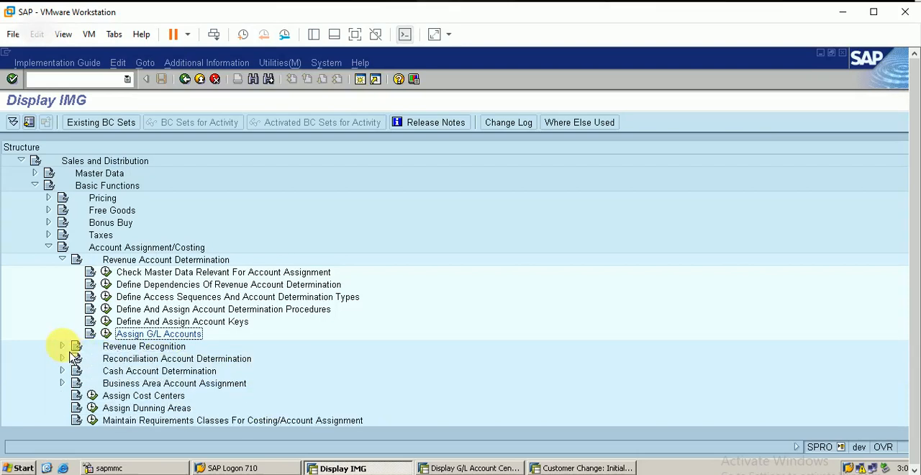